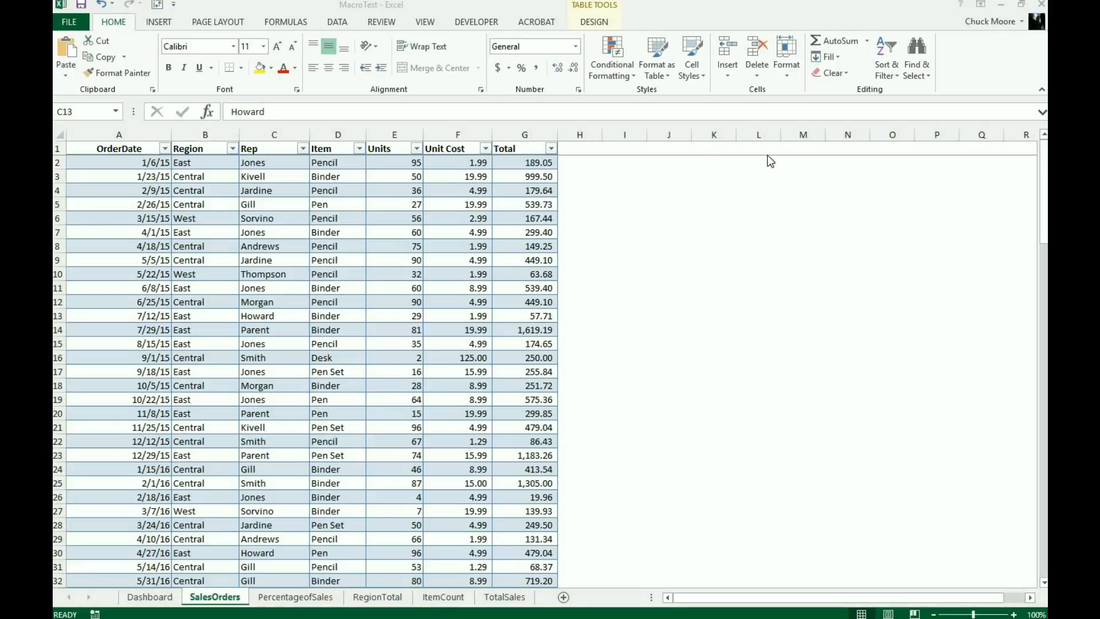
Examine the SalesOrders table, checking the Total column's formulas against the Unit Cost values and the Item entries.
{"action": "left_click", "coordinate": [541, 166]}
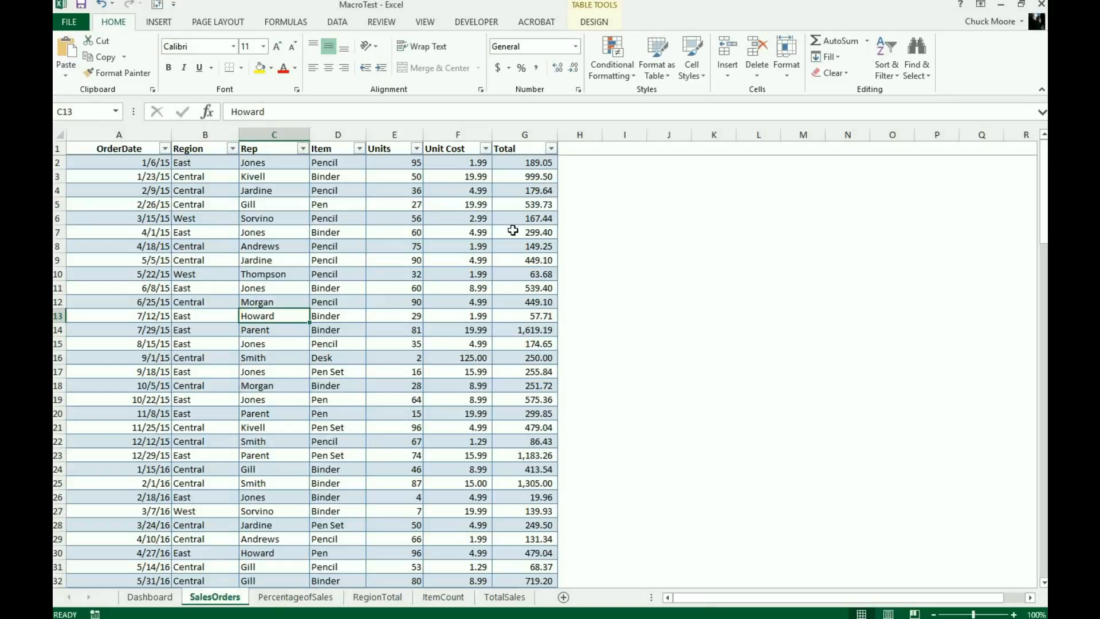
{"action": "left_click", "coordinate": [530, 218]}
{"action": "left_click", "coordinate": [528, 175]}
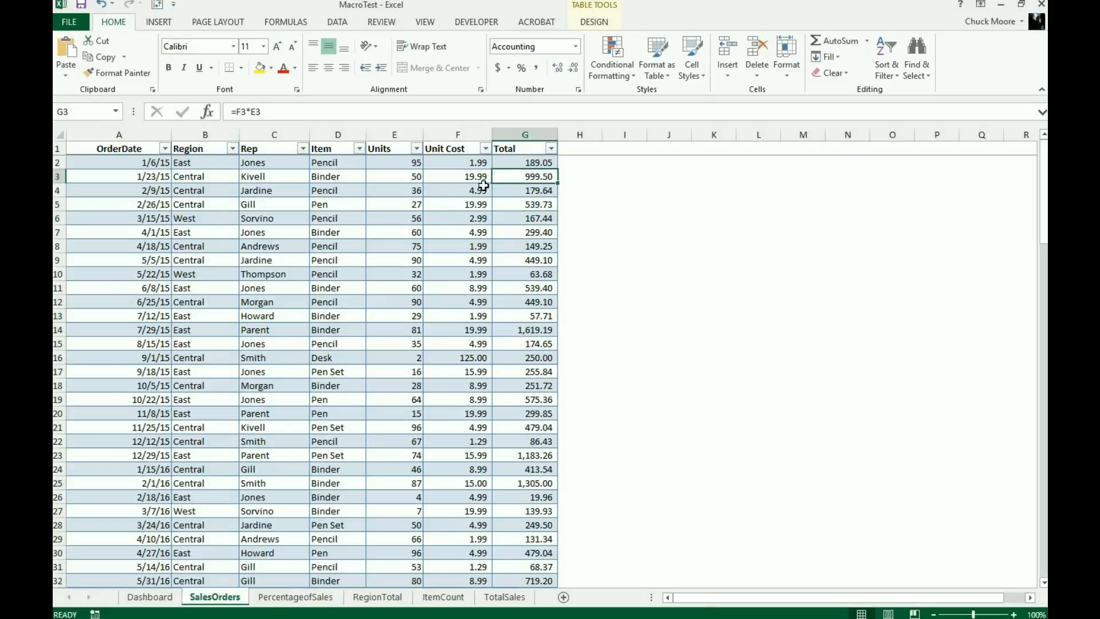
{"action": "left_click", "coordinate": [484, 185]}
{"action": "left_click", "coordinate": [459, 178]}
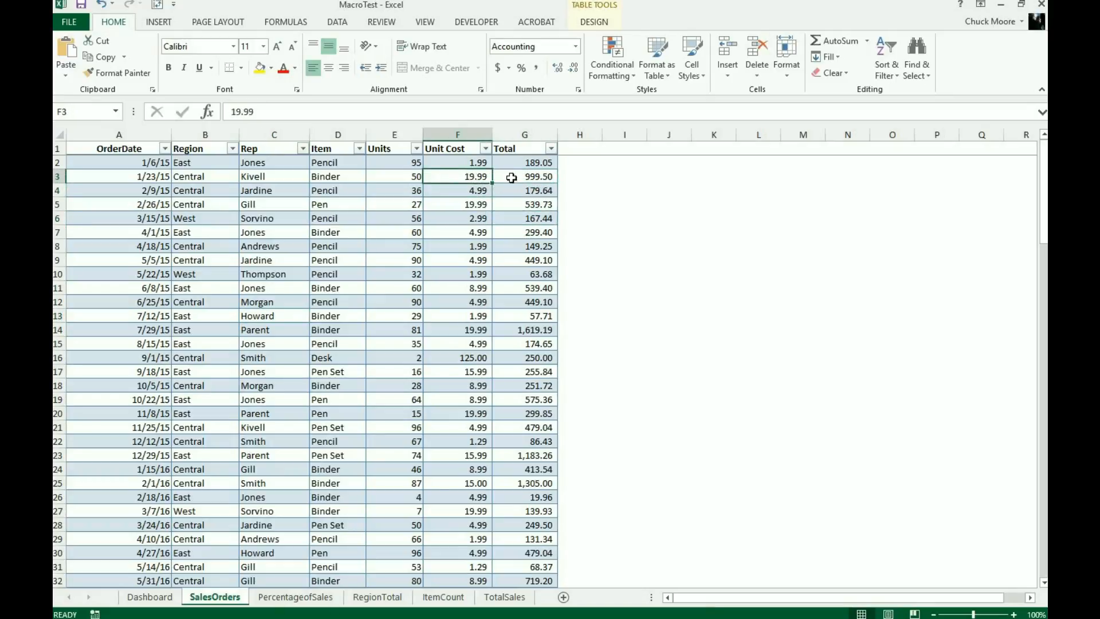
{"action": "left_click", "coordinate": [524, 164]}
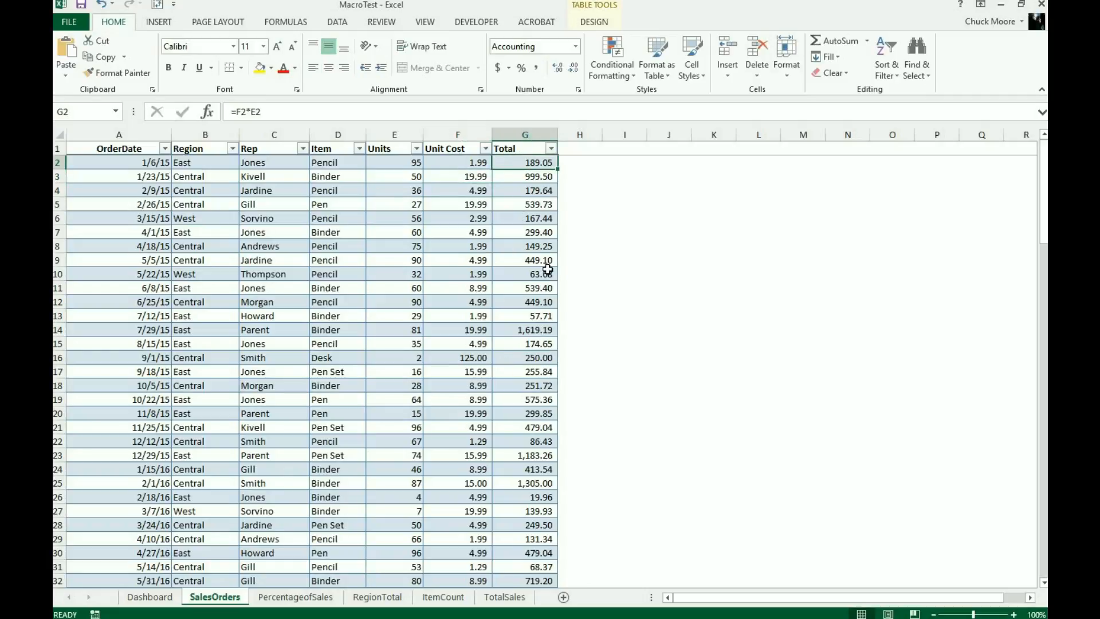
{"action": "mouse_move", "coordinate": [1044, 197]}
{"action": "left_mouse_down"}
{"action": "mouse_move", "coordinate": [1044, 516]}
{"action": "mouse_move", "coordinate": [1044, 178]}
{"action": "left_mouse_up"}
{"action": "left_click", "coordinate": [354, 165]}
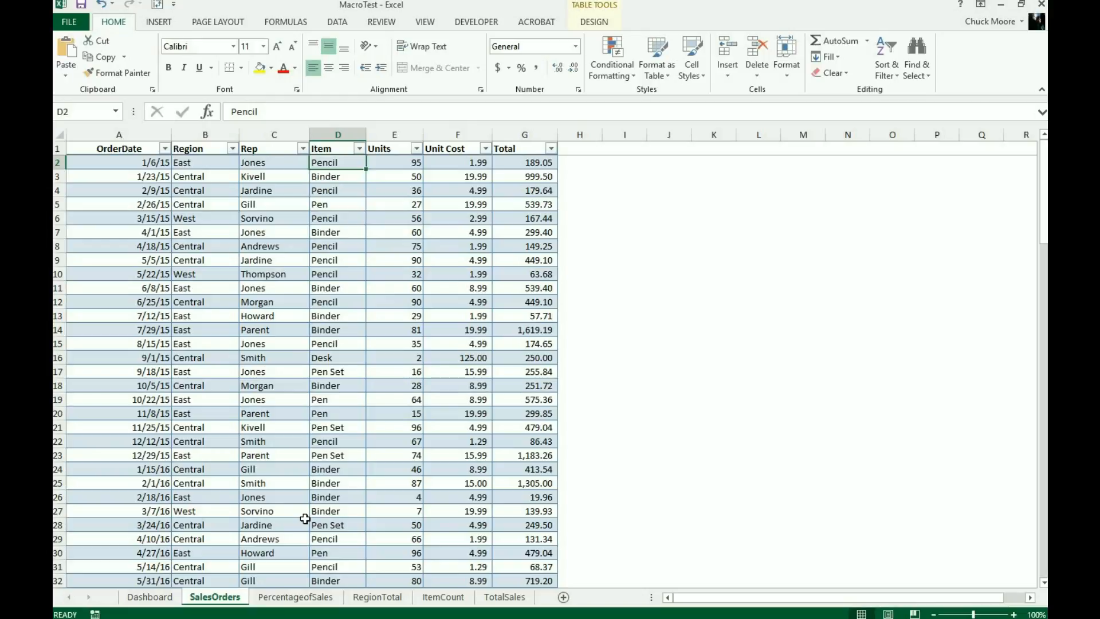
Review the pivot tables and charts on the PercentageofSales, RegionTotal, ItemCount and TotalSales sheets alongside the SalesOrders source data.
{"action": "left_click", "coordinate": [295, 596]}
{"action": "left_click", "coordinate": [367, 599]}
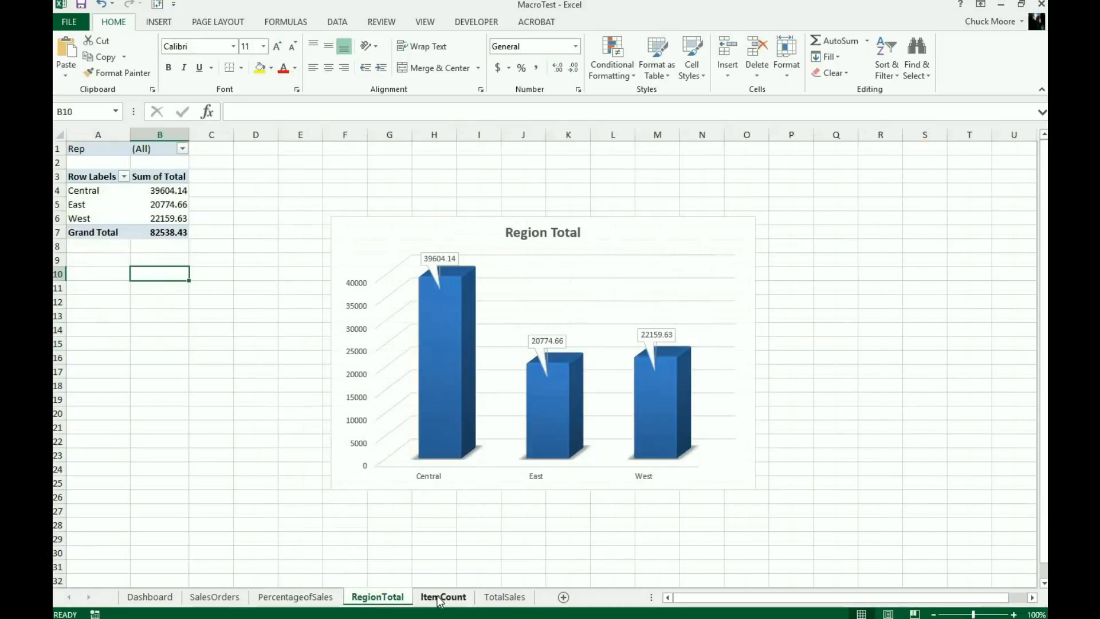
{"action": "left_click", "coordinate": [443, 598]}
{"action": "left_click", "coordinate": [497, 597]}
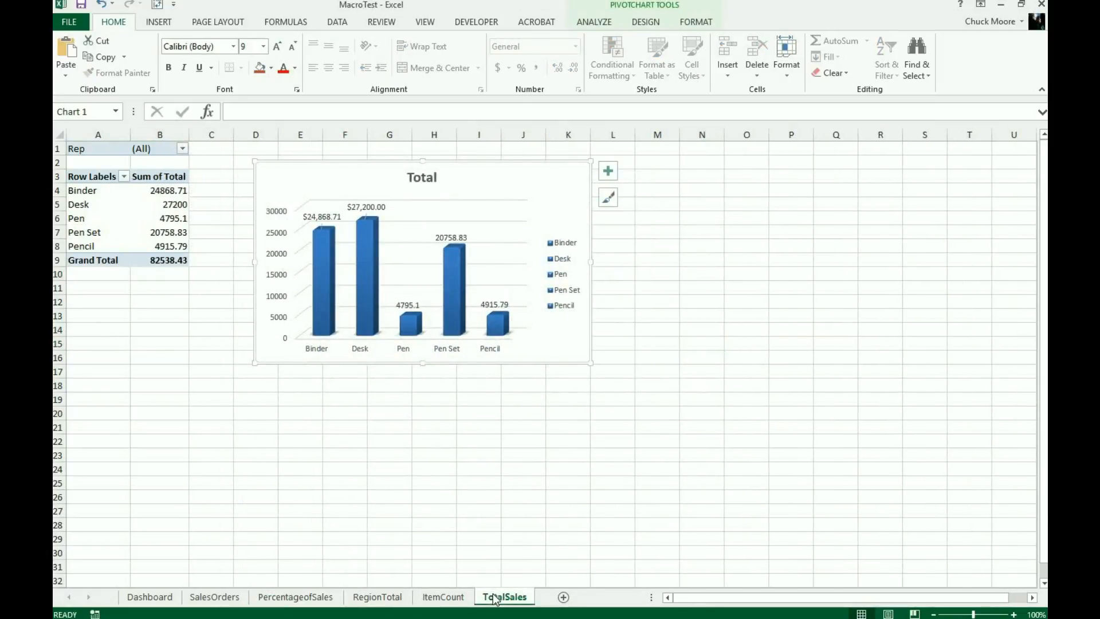
{"action": "left_click", "coordinate": [451, 598]}
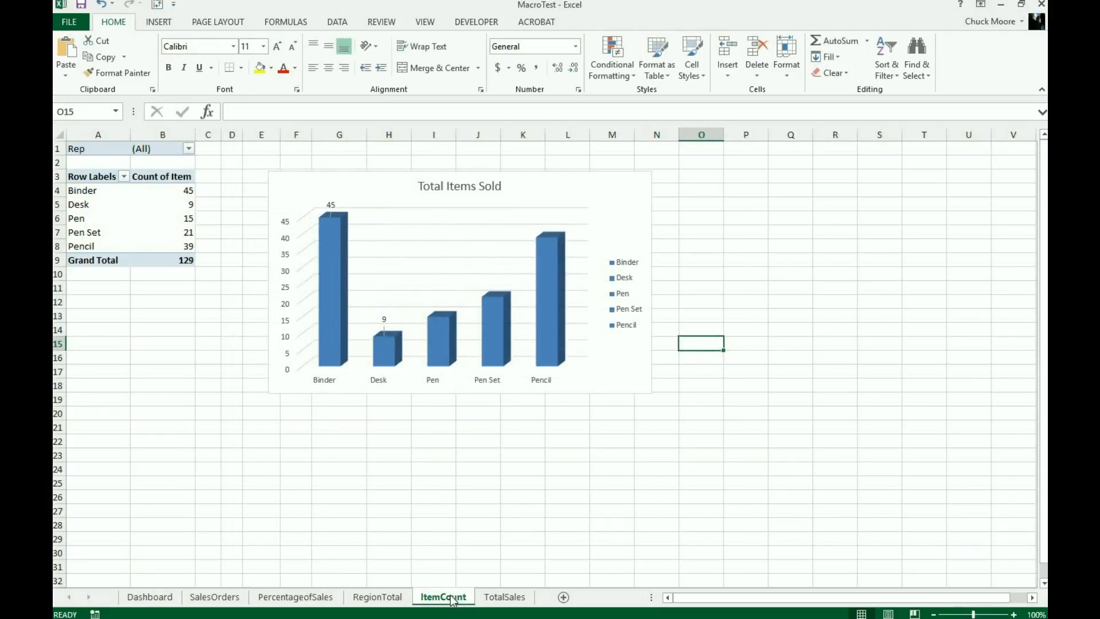
{"action": "left_click", "coordinate": [390, 597]}
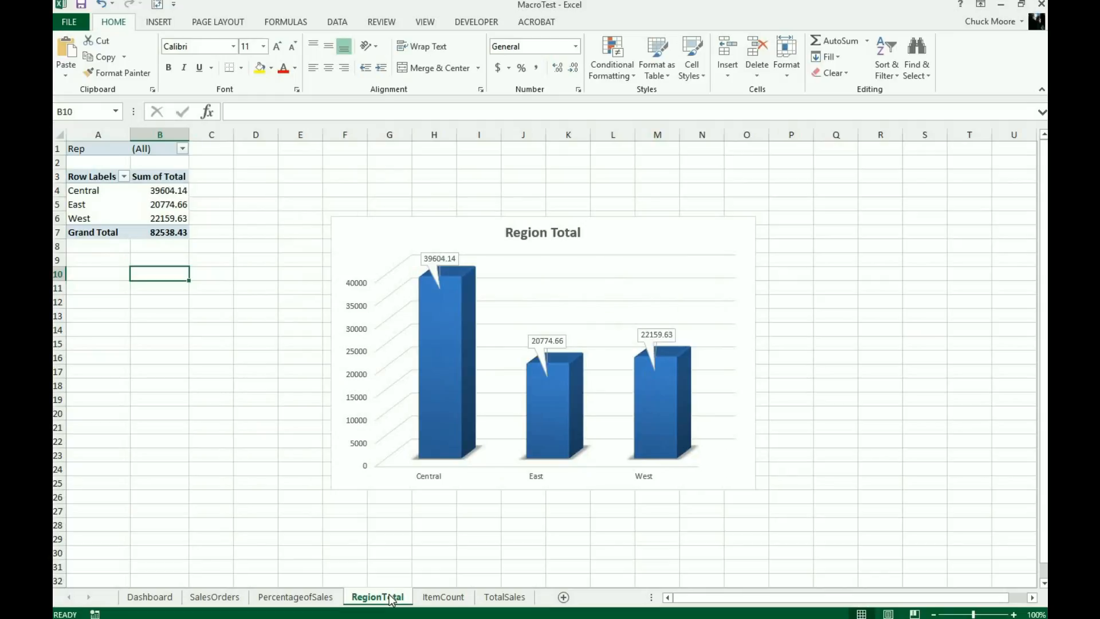
{"action": "left_click", "coordinate": [321, 598]}
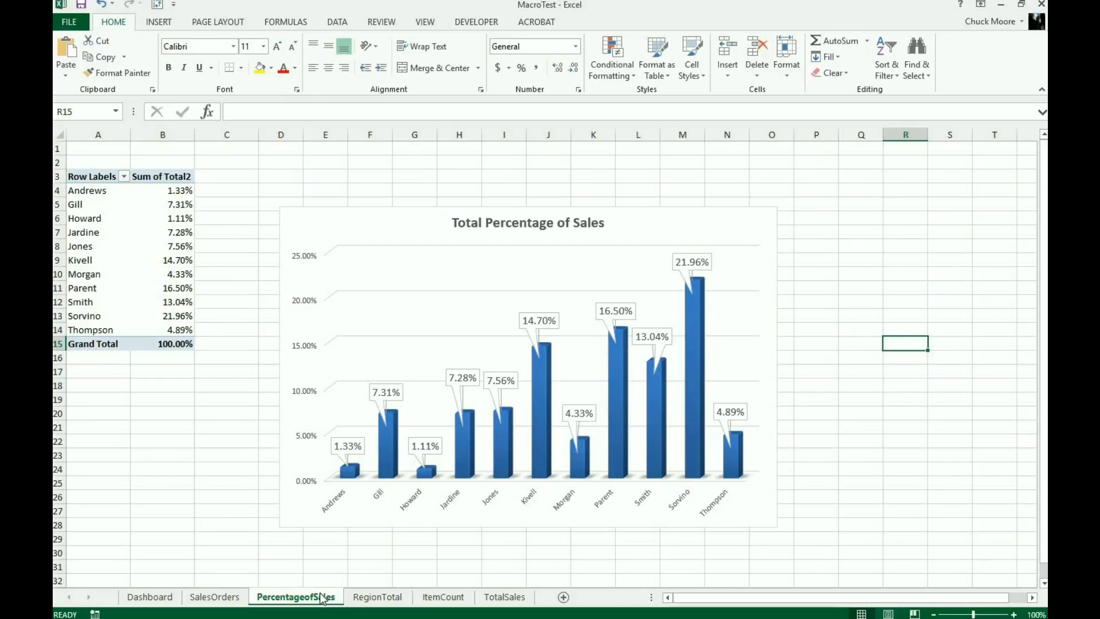
{"action": "left_click", "coordinate": [497, 598]}
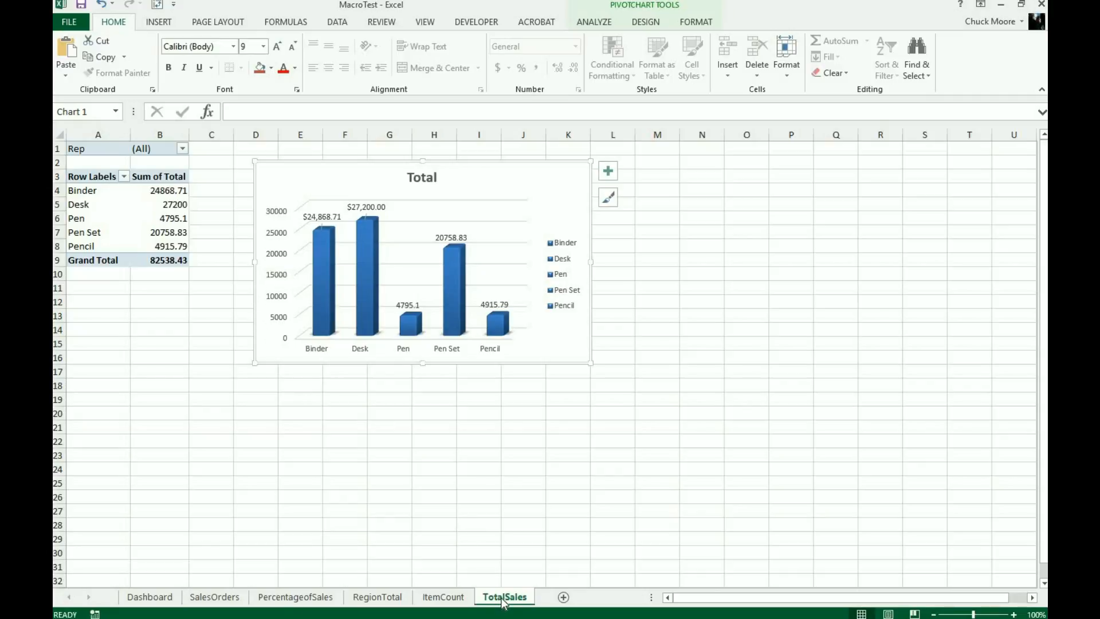
{"action": "left_click", "coordinate": [222, 597]}
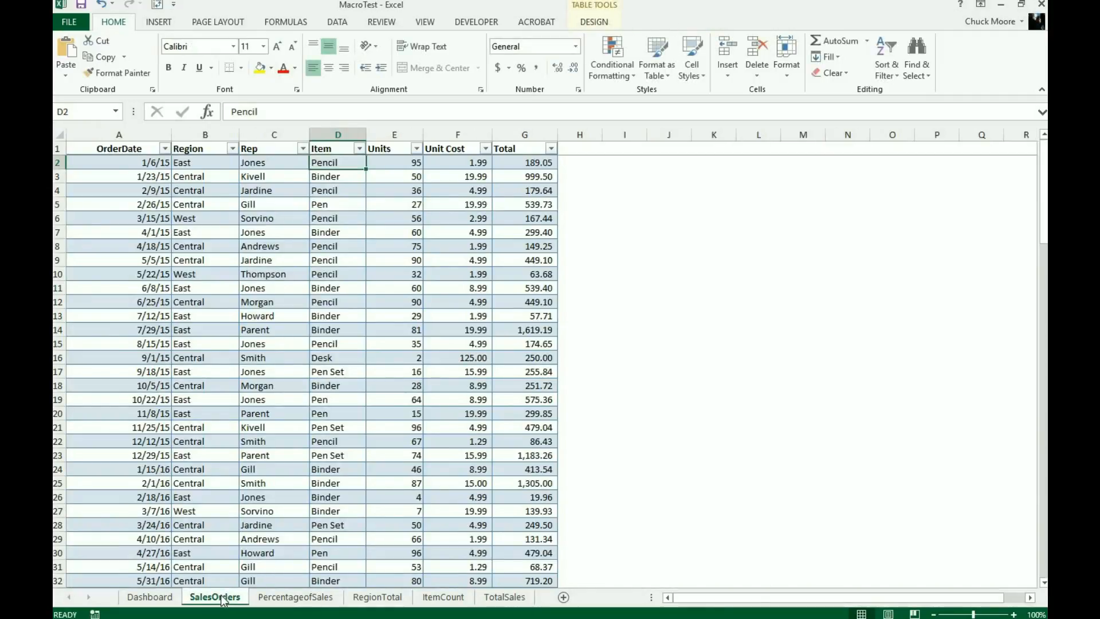
{"action": "left_click", "coordinate": [504, 597]}
{"action": "mouse_move", "coordinate": [448, 284]}
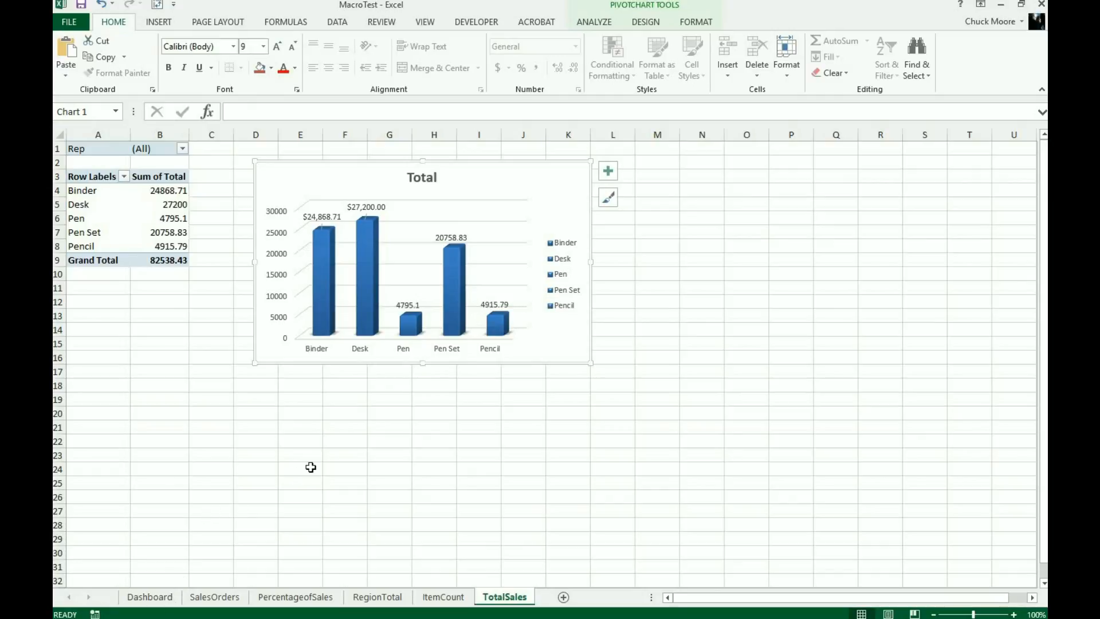
Create a PivotTable from the SalesOrders data, using Table1 as the source and placing it on a new worksheet.
{"action": "left_click", "coordinate": [223, 598]}
{"action": "left_click", "coordinate": [301, 354]}
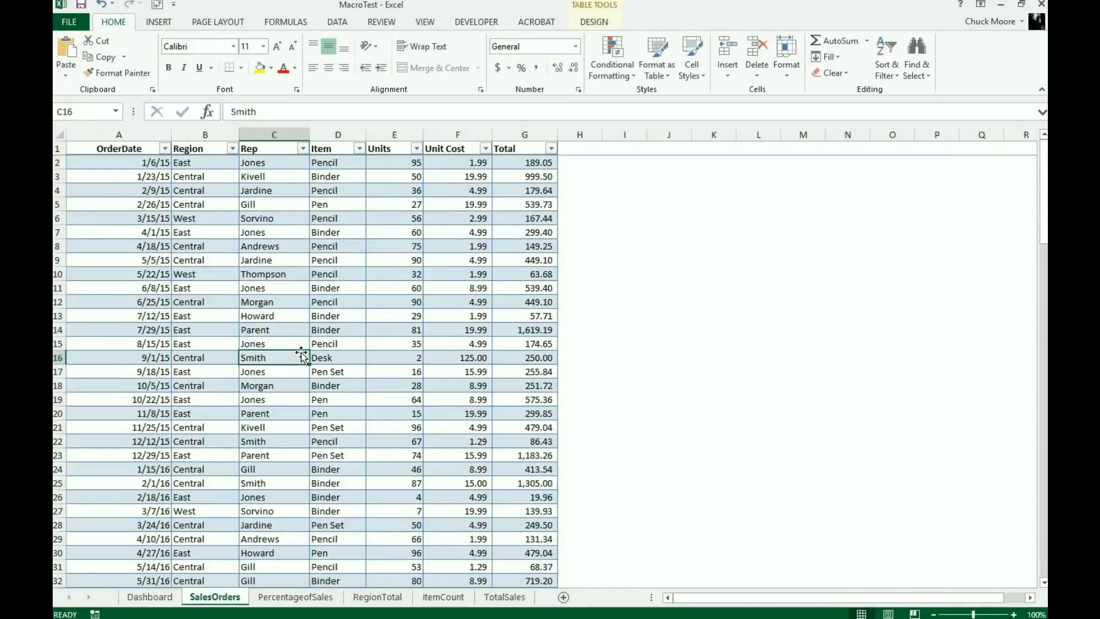
{"action": "left_click", "coordinate": [166, 24]}
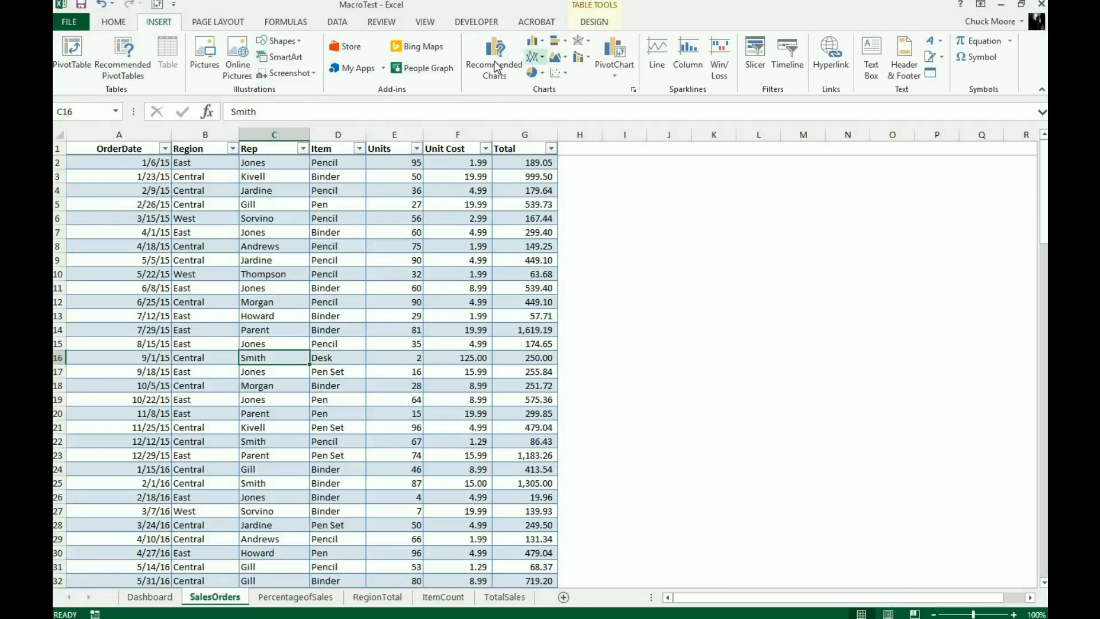
{"action": "left_click", "coordinate": [77, 54]}
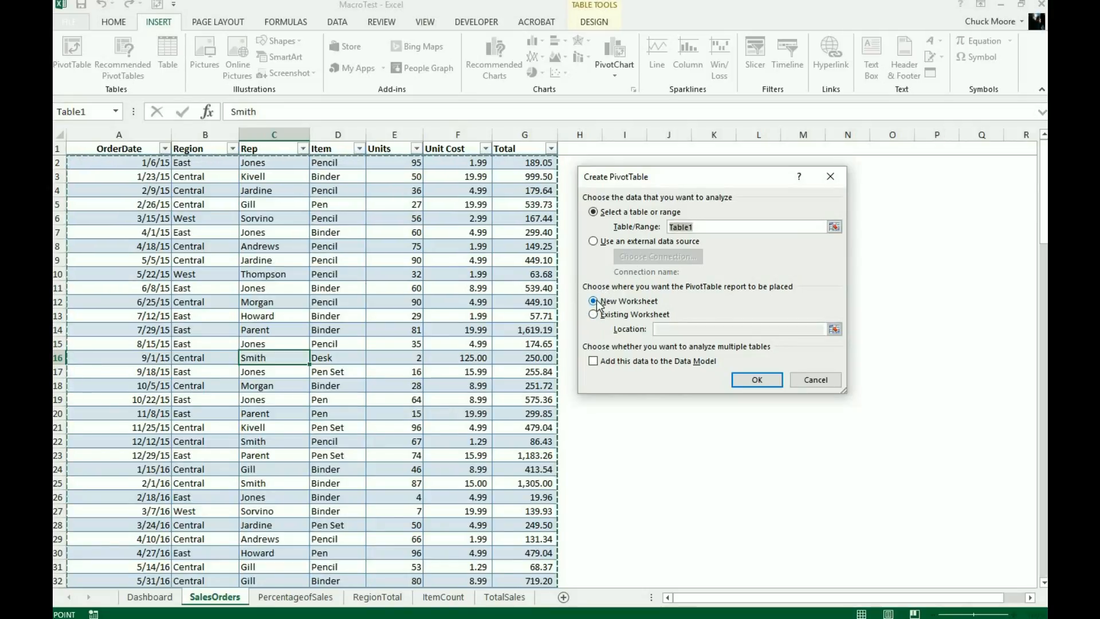
{"action": "left_click", "coordinate": [743, 379]}
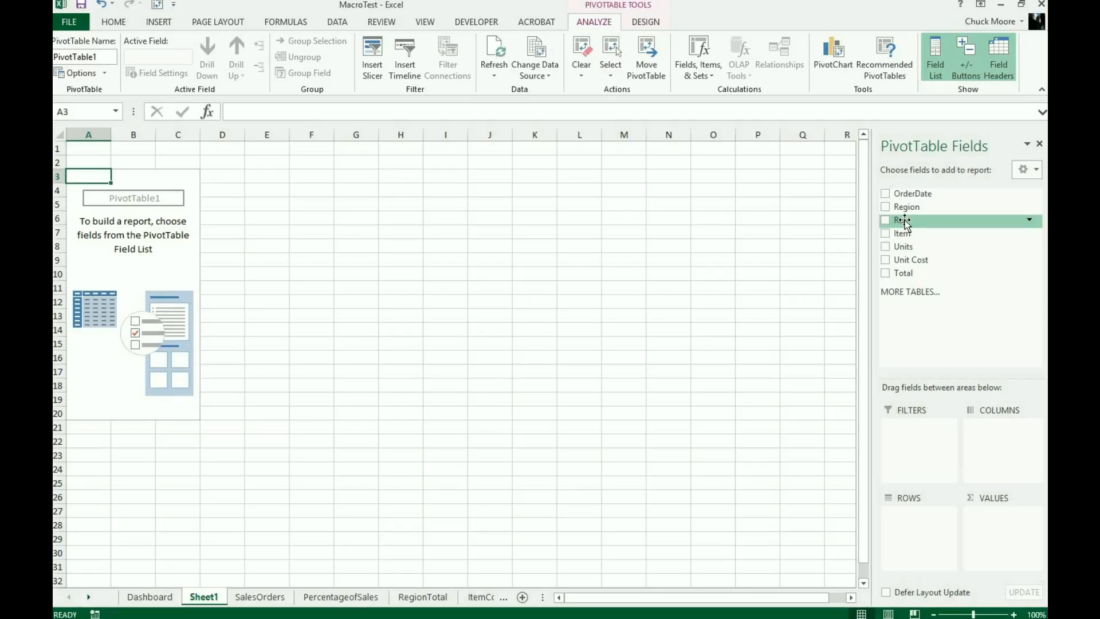
Lay out the PivotTable with Rep as the report filter, Item as rows and the sum of Total as values.
{"action": "left_click_drag", "start_coordinate": [905, 223], "coordinate": [911, 435]}
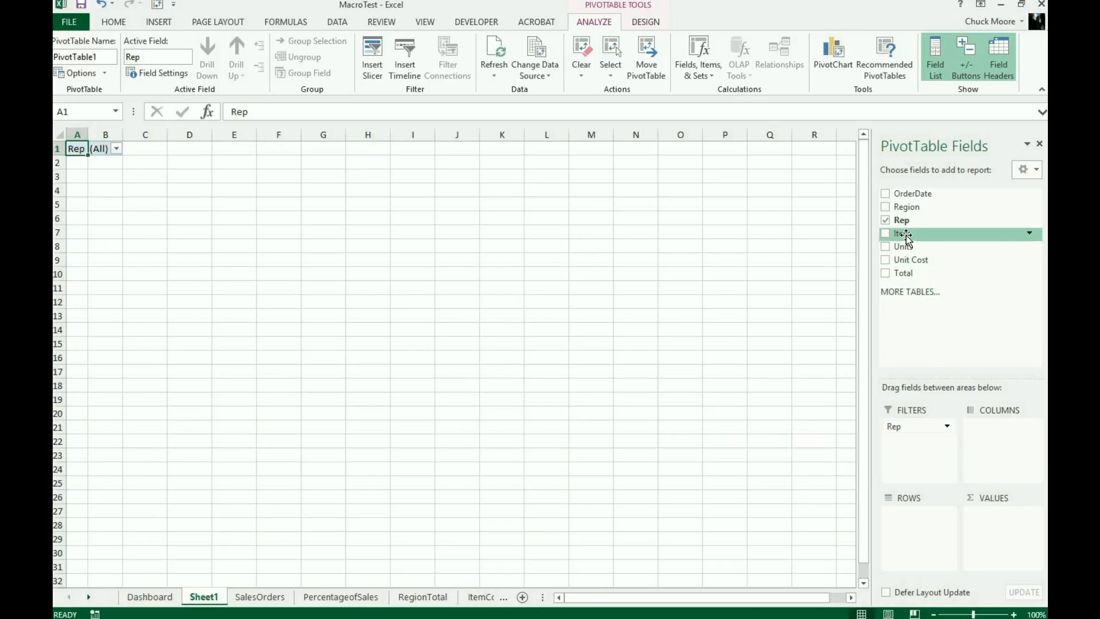
{"action": "mouse_move", "coordinate": [904, 236]}
{"action": "left_mouse_down"}
{"action": "mouse_move", "coordinate": [926, 418]}
{"action": "mouse_move", "coordinate": [911, 519]}
{"action": "left_mouse_up"}
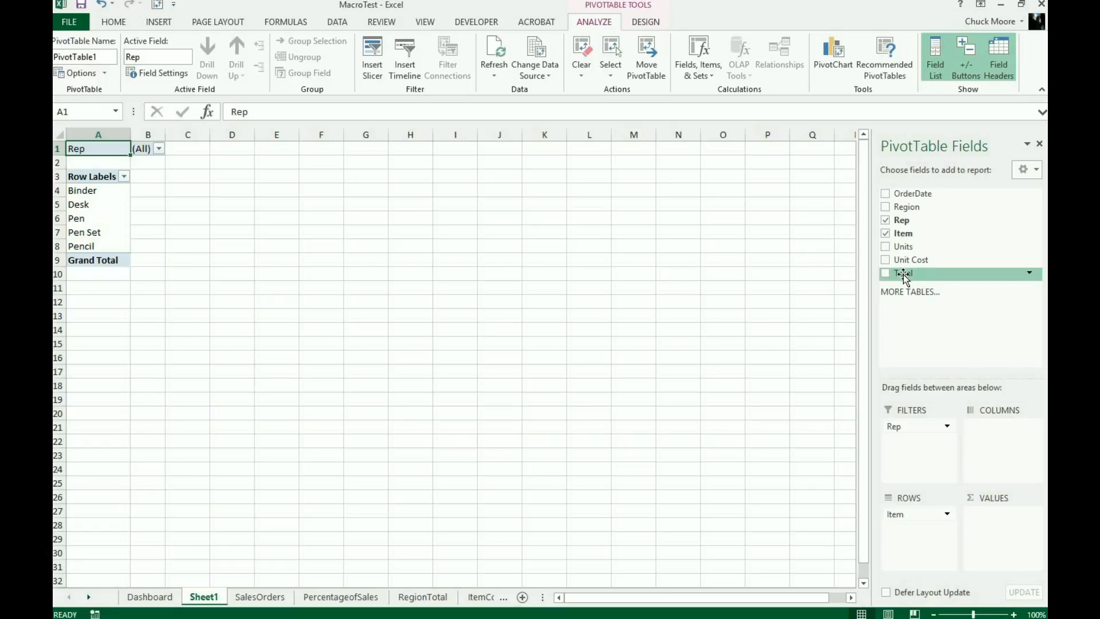
{"action": "left_click_drag", "start_coordinate": [904, 276], "coordinate": [1001, 518]}
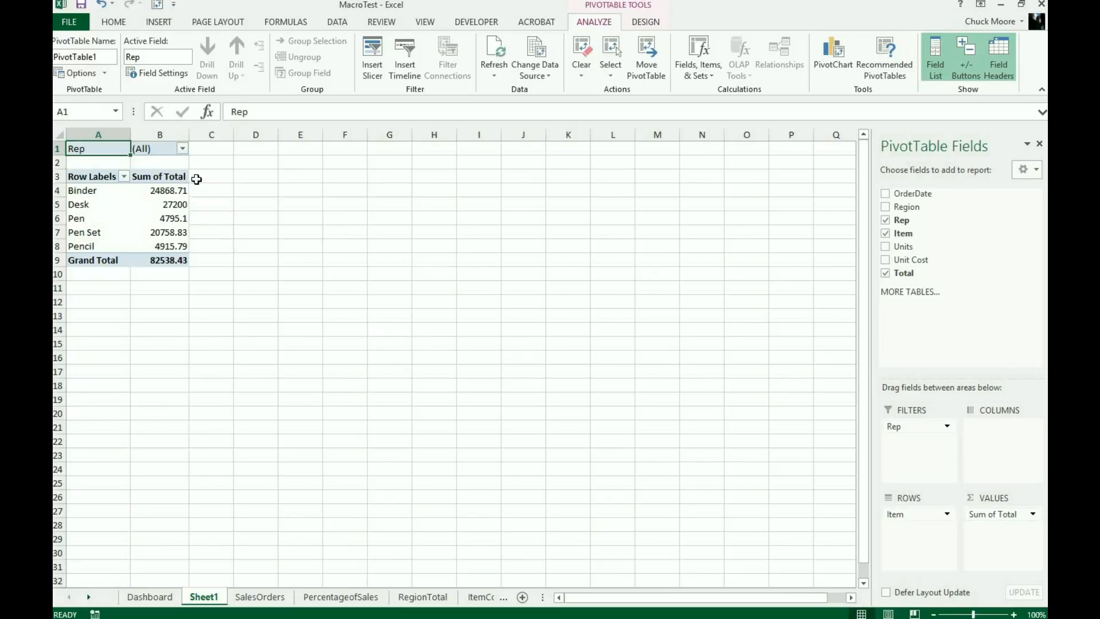
Compare the pivot table's item totals on Sheet1 with the Item and Total columns in SalesOrders.
{"action": "mouse_move", "coordinate": [168, 260]}
{"action": "left_click", "coordinate": [261, 597]}
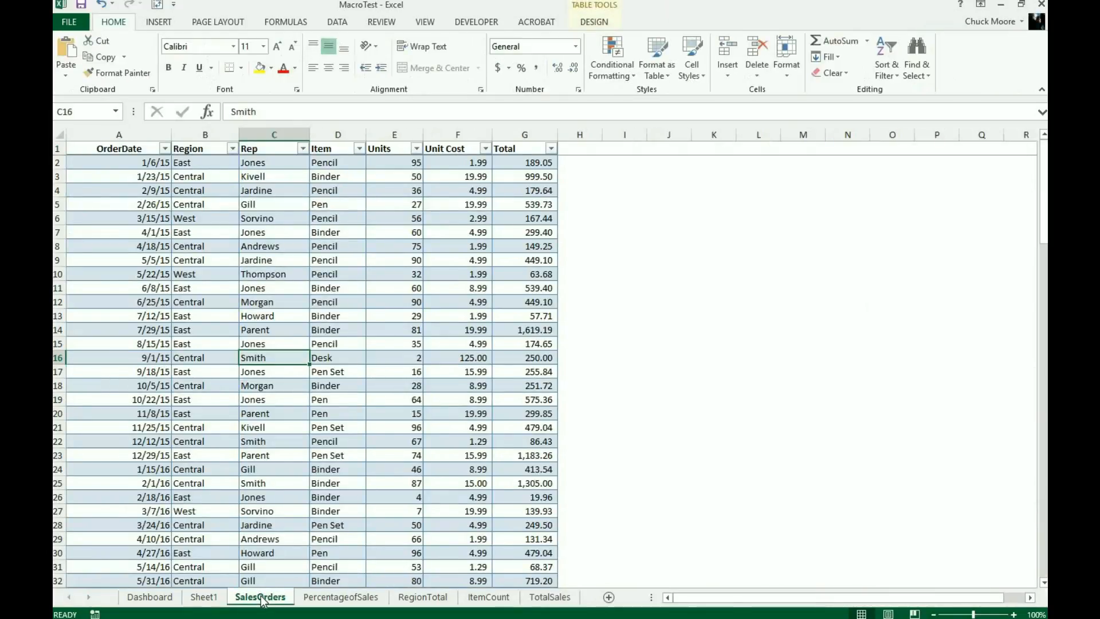
{"action": "left_click", "coordinate": [323, 163]}
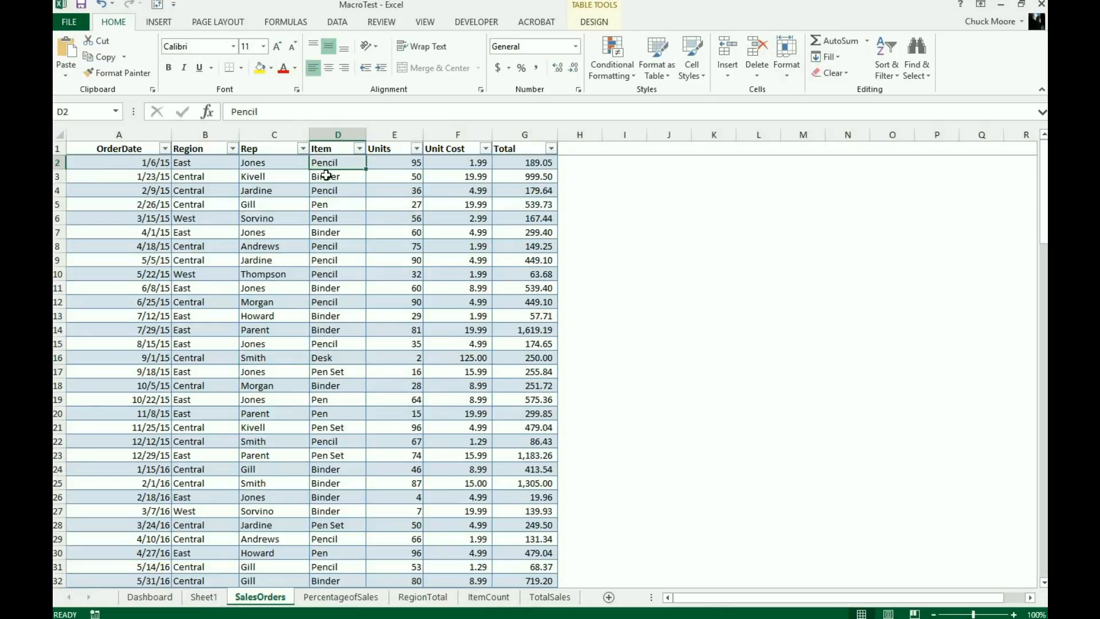
{"action": "left_click", "coordinate": [526, 164]}
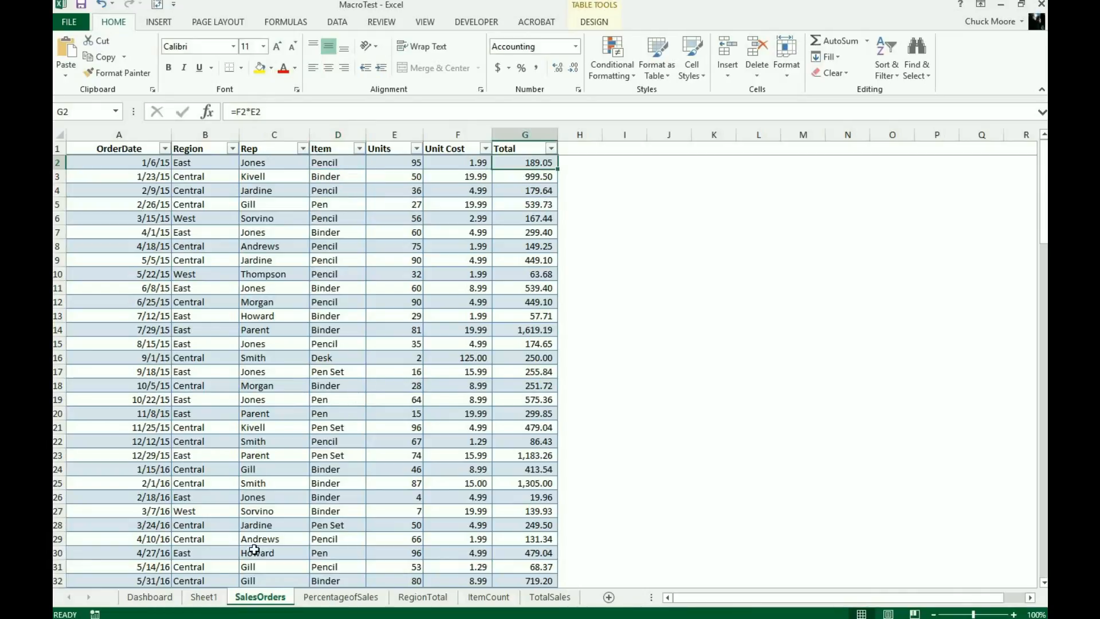
{"action": "left_click", "coordinate": [203, 597]}
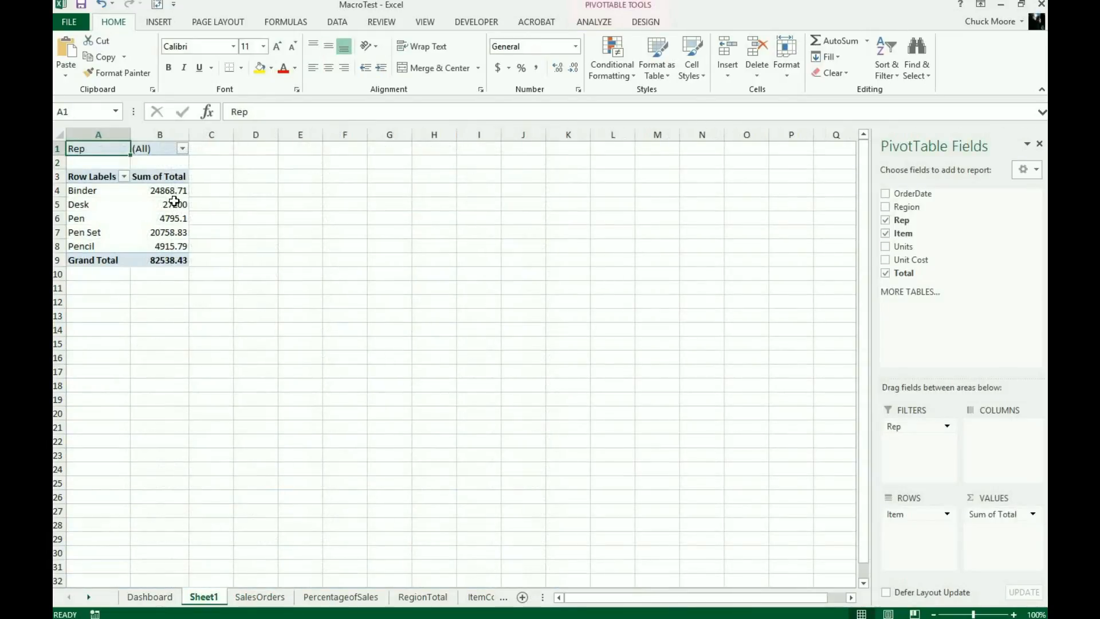
{"action": "left_click", "coordinate": [167, 245]}
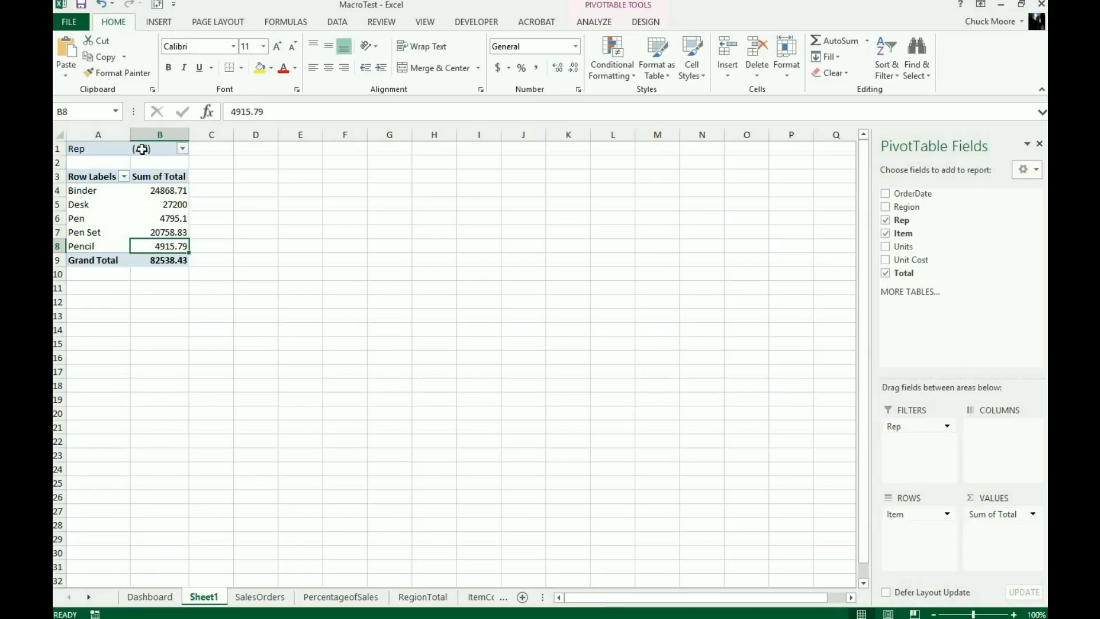
Filter the pivot table by Rep to the first listed sales rep, and restore the filter to (All).
{"action": "left_click", "coordinate": [183, 150]}
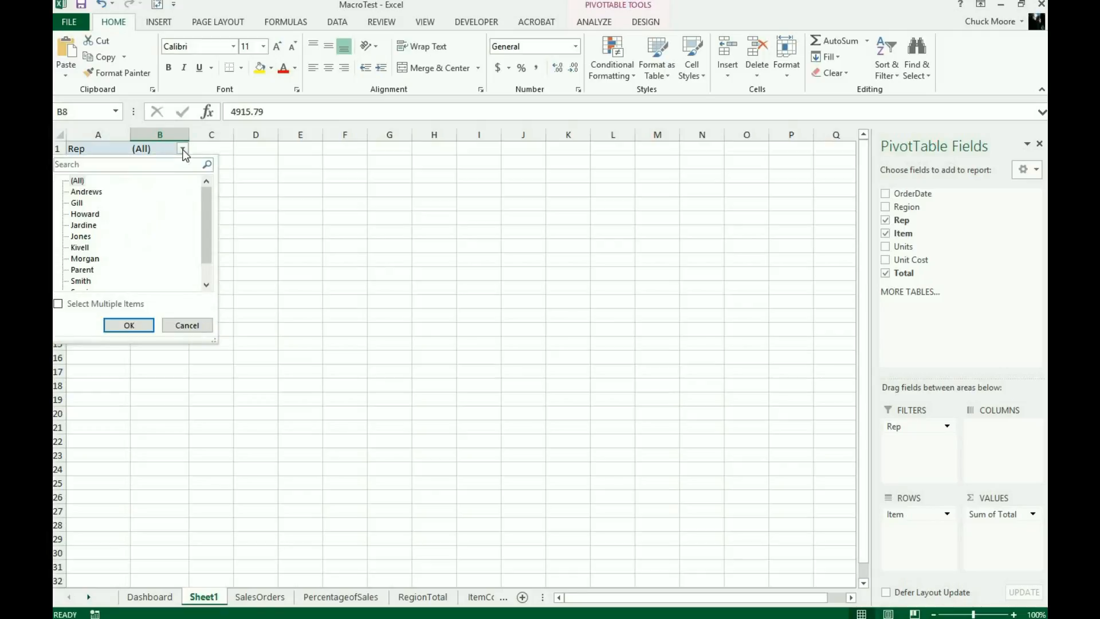
{"action": "left_click", "coordinate": [92, 193]}
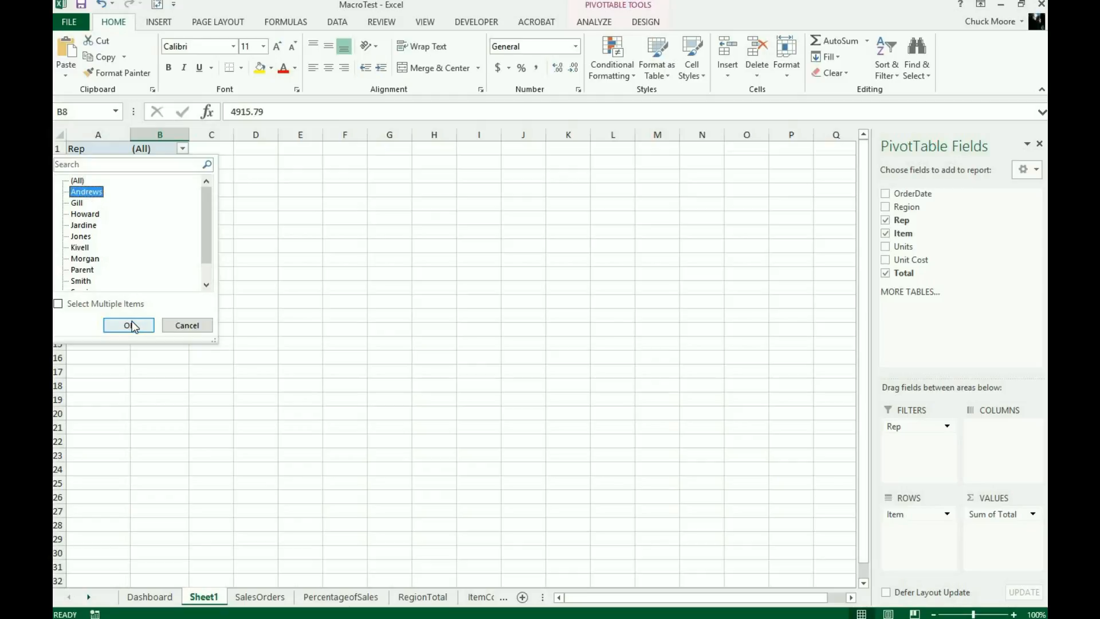
{"action": "left_click", "coordinate": [131, 324]}
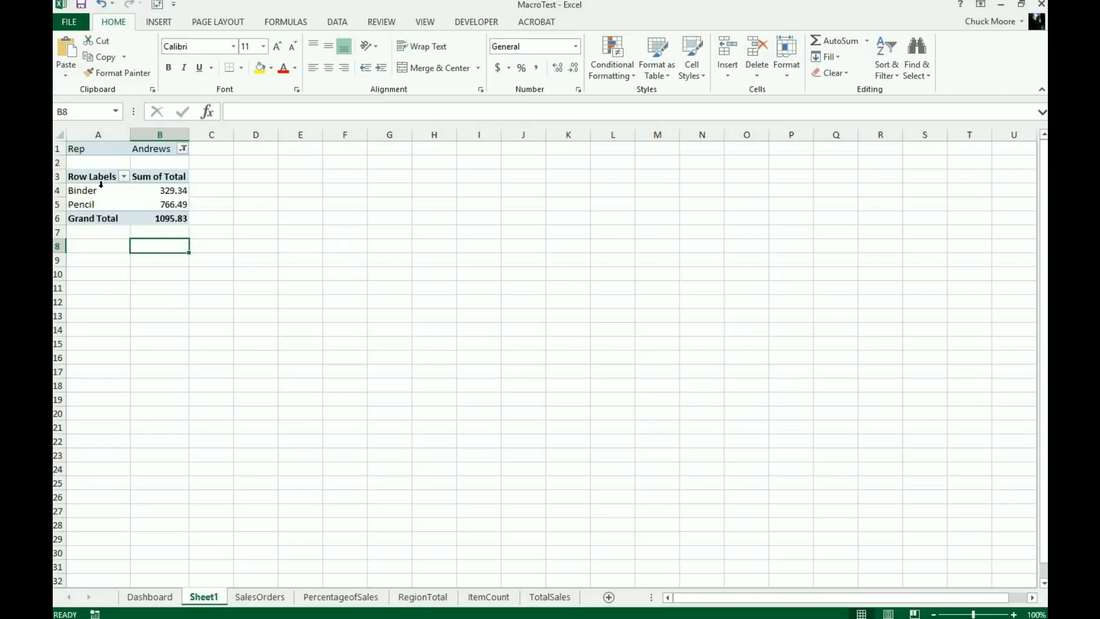
{"action": "left_click", "coordinate": [183, 148]}
{"action": "left_click", "coordinate": [83, 181]}
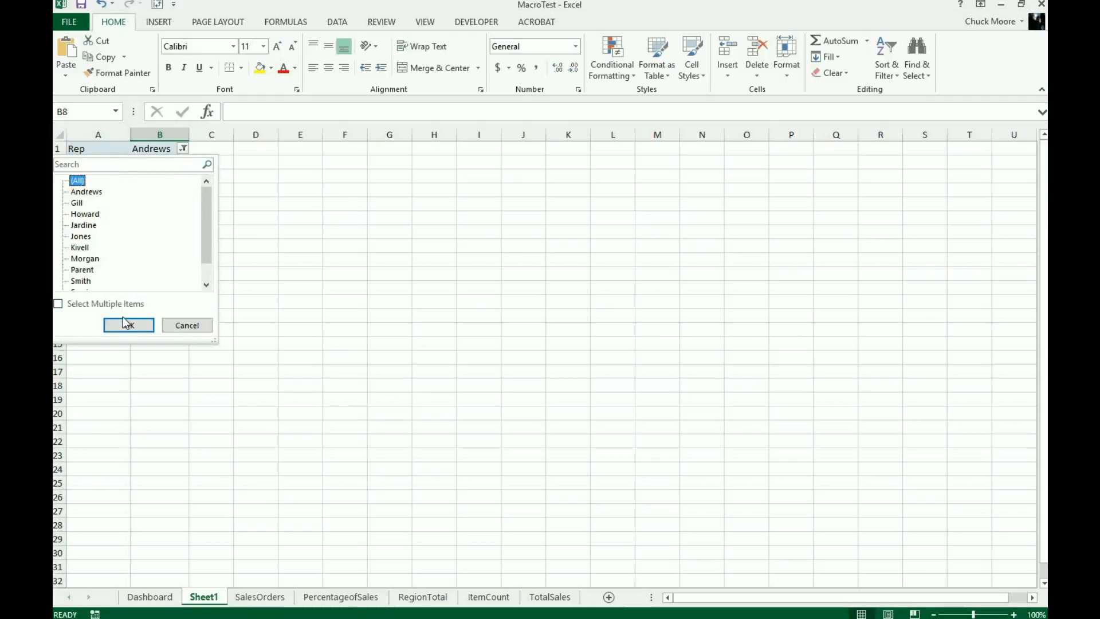
{"action": "left_click", "coordinate": [129, 324]}
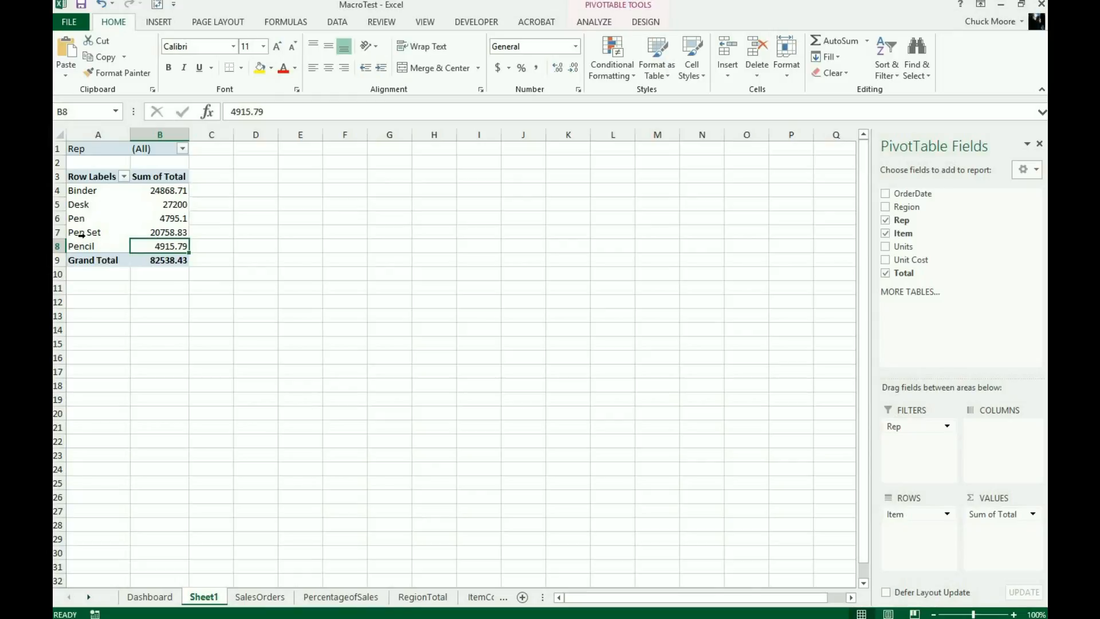
Filter the pivot table by Rep to the seventh listed sales rep, and set the filter back to (All).
{"action": "left_click", "coordinate": [182, 149]}
{"action": "left_click", "coordinate": [94, 259]}
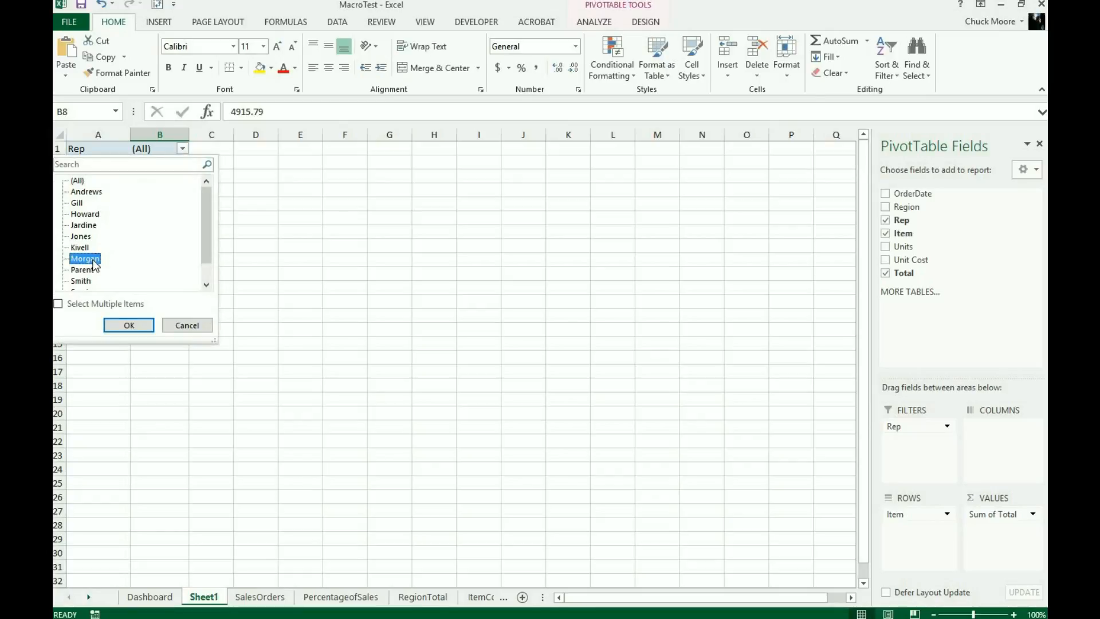
{"action": "left_click", "coordinate": [128, 325]}
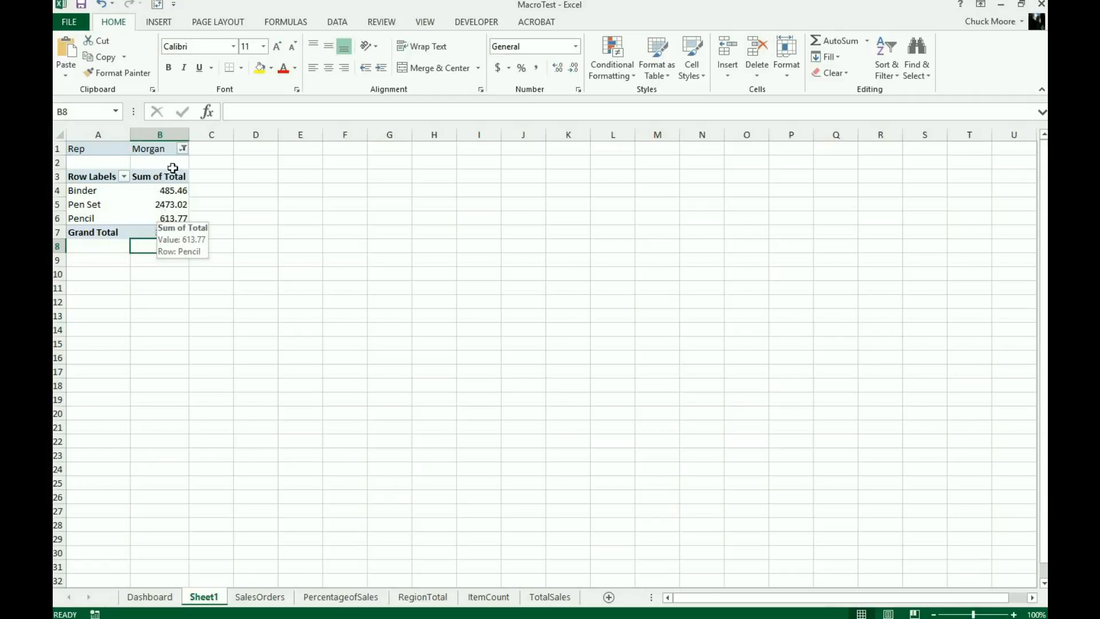
{"action": "left_click", "coordinate": [184, 147]}
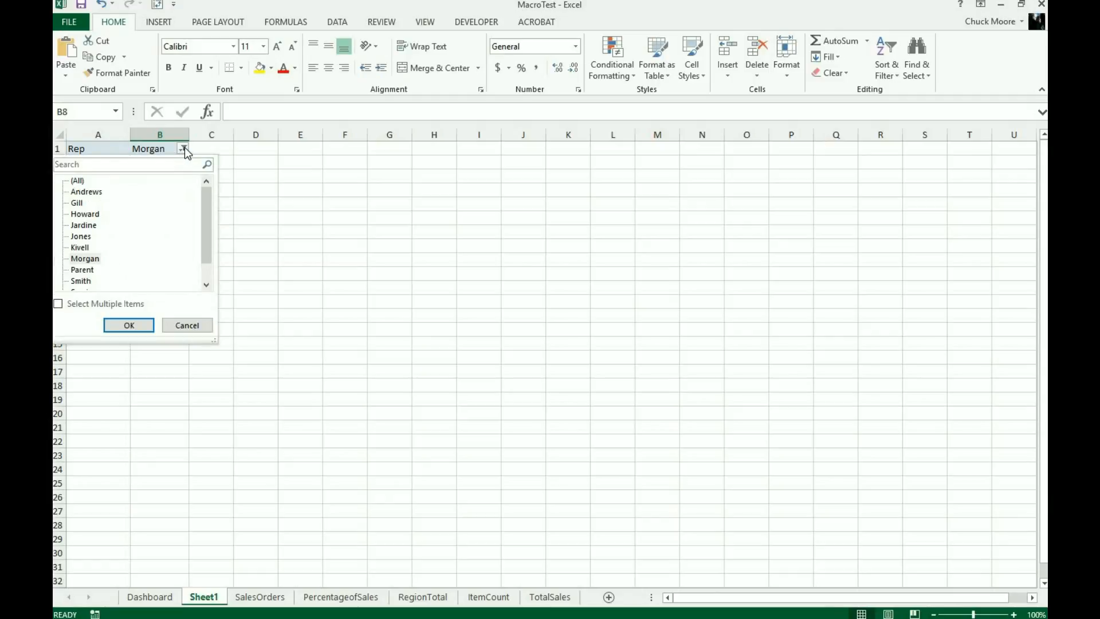
{"action": "left_click", "coordinate": [80, 180]}
{"action": "left_click", "coordinate": [125, 325]}
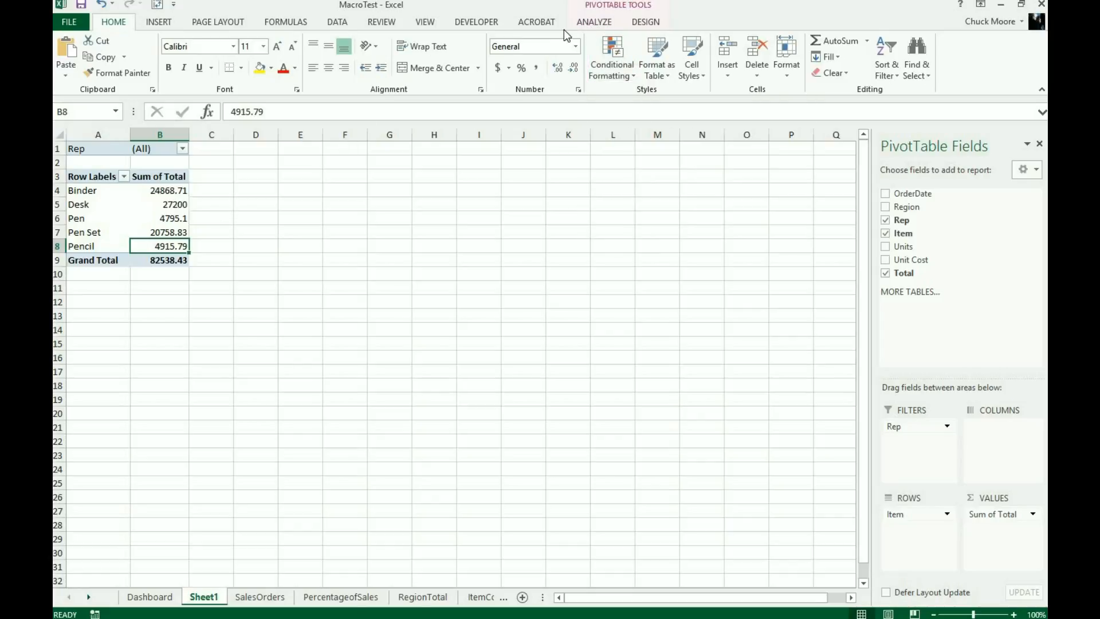
Insert a 3-D Clustered Column PivotChart from the Sheet1 pivot table and move it up to about row 5.
{"action": "left_click", "coordinate": [593, 23]}
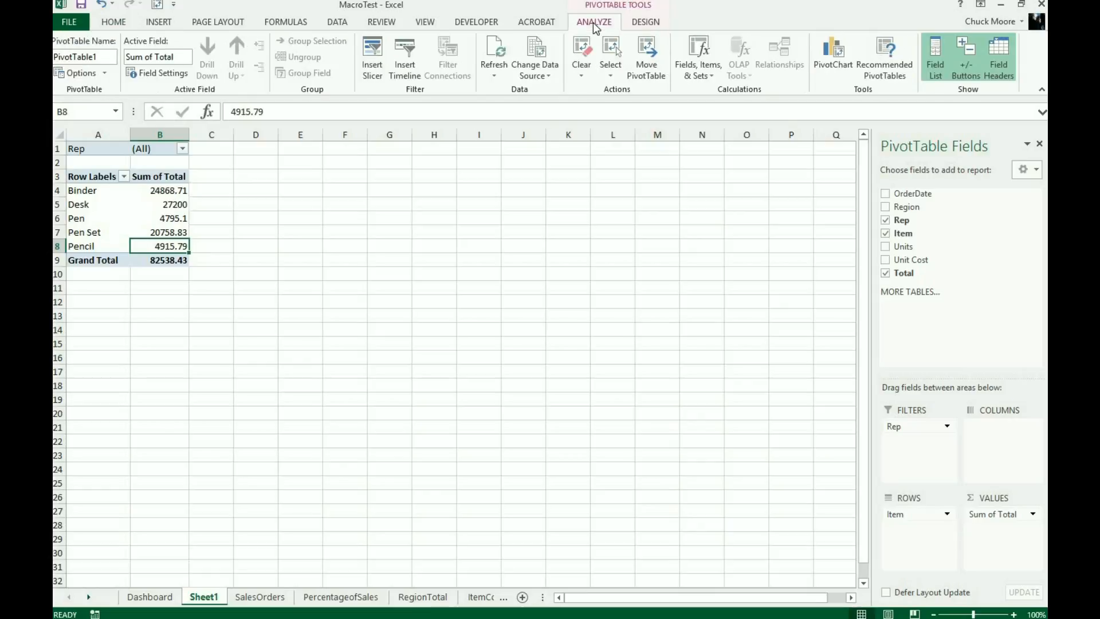
{"action": "left_click", "coordinate": [652, 23]}
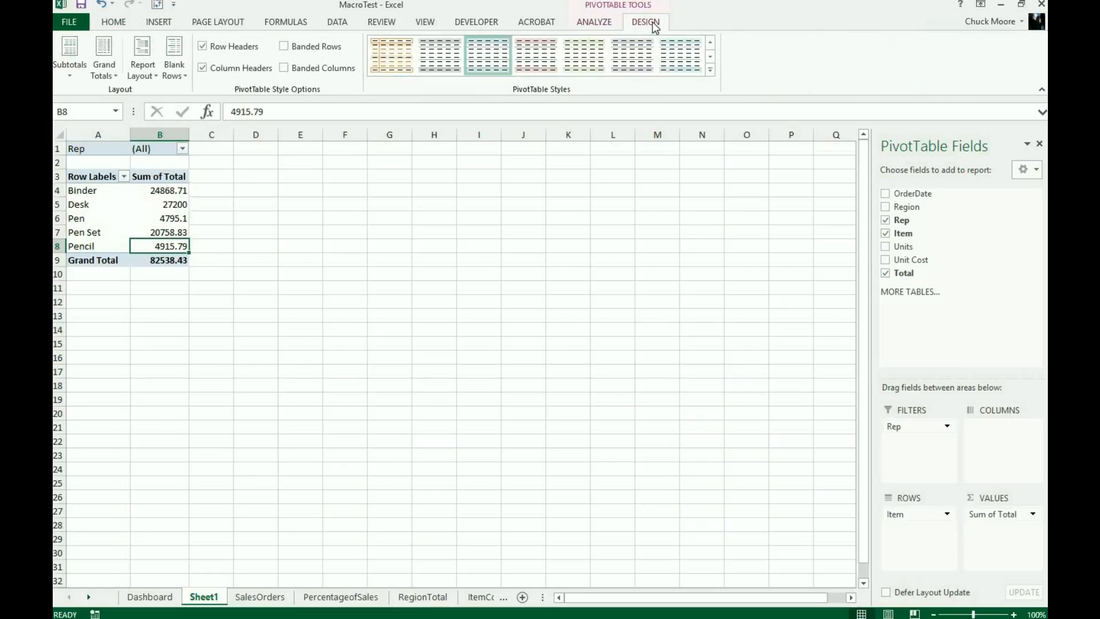
{"action": "left_click", "coordinate": [596, 21]}
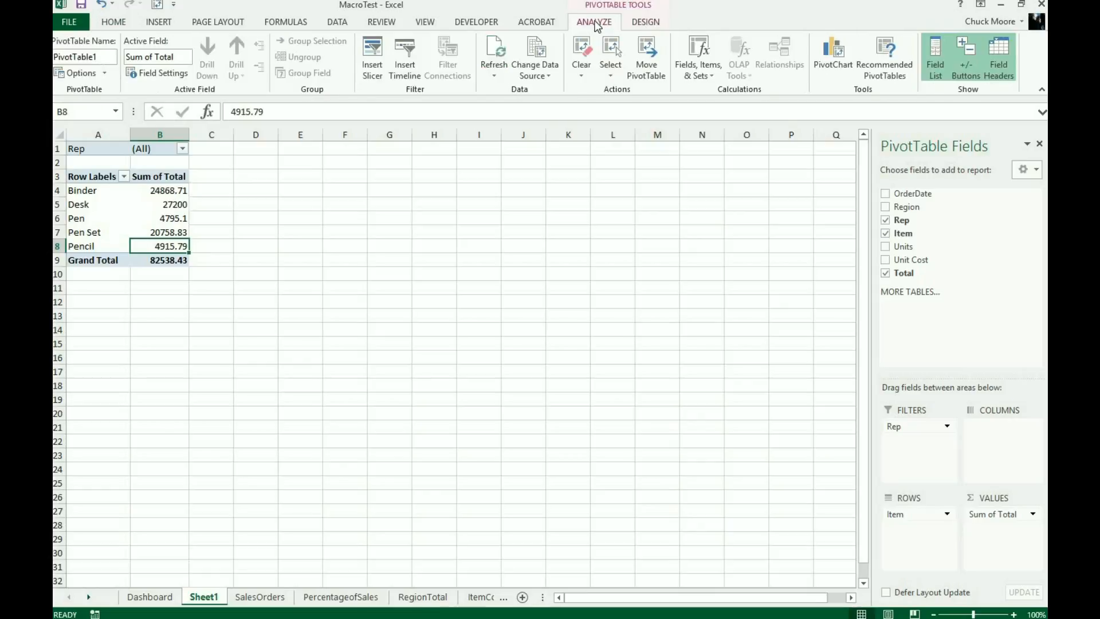
{"action": "left_click", "coordinate": [834, 68]}
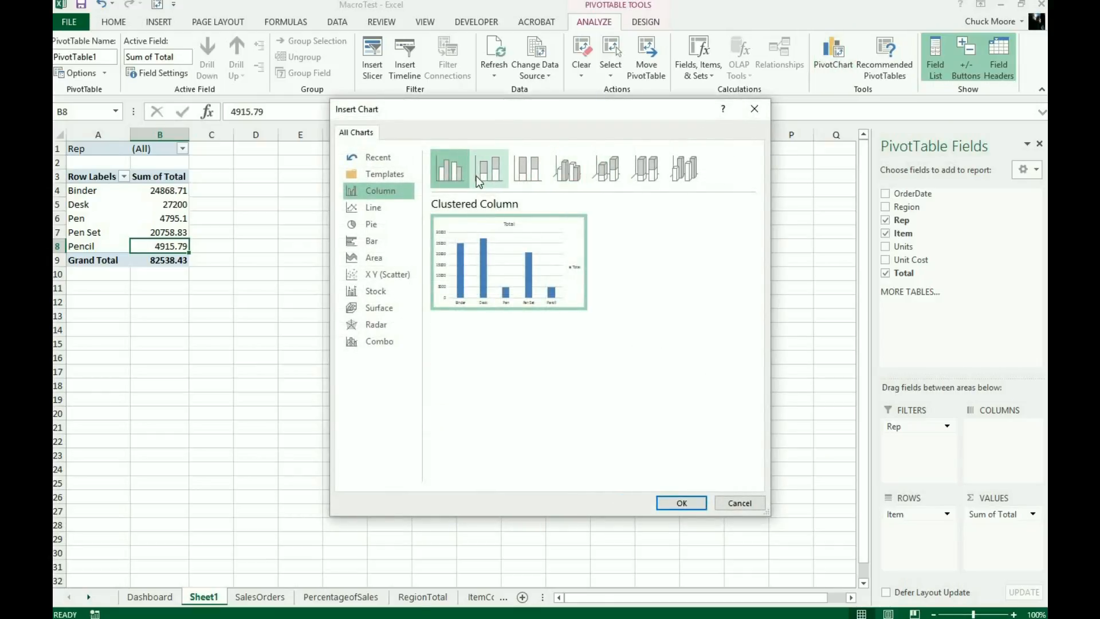
{"action": "left_click", "coordinate": [573, 174]}
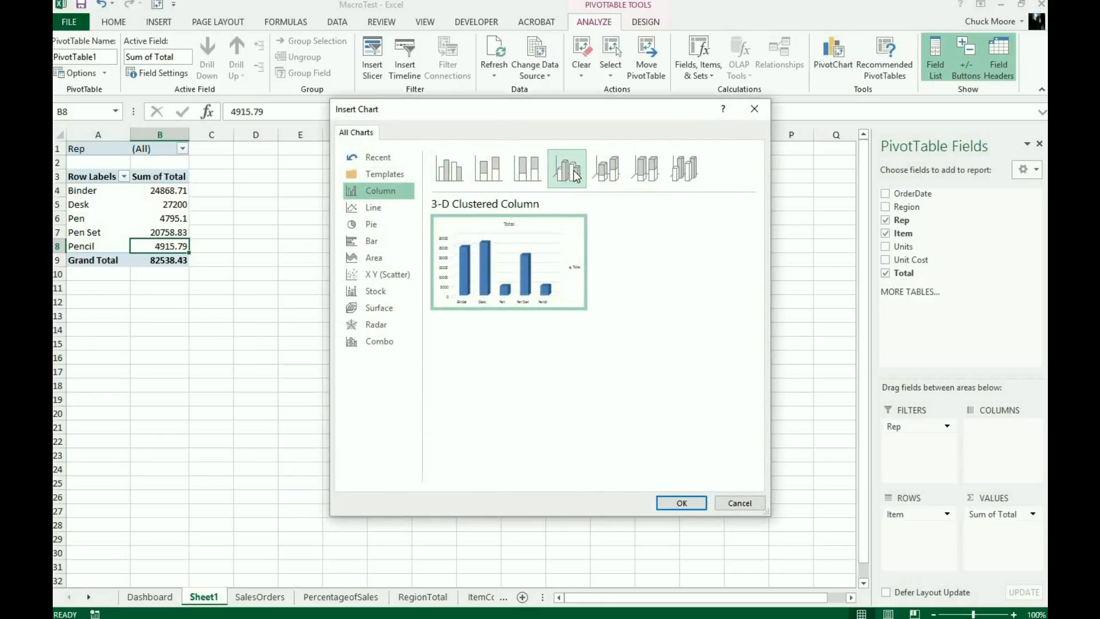
{"action": "mouse_move", "coordinate": [496, 219]}
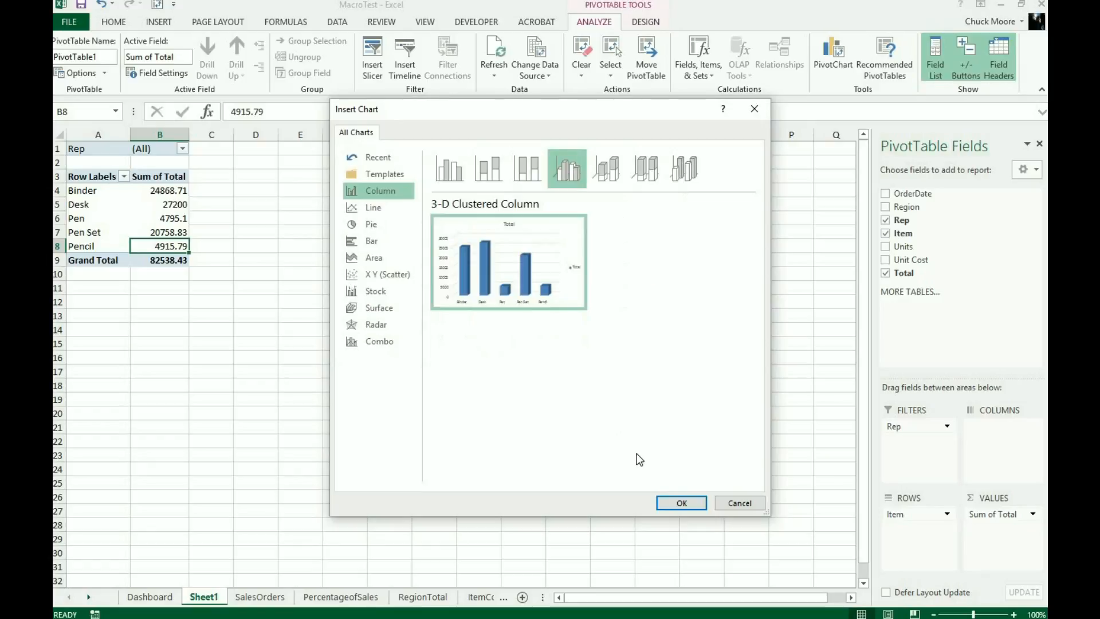
{"action": "left_click", "coordinate": [681, 502]}
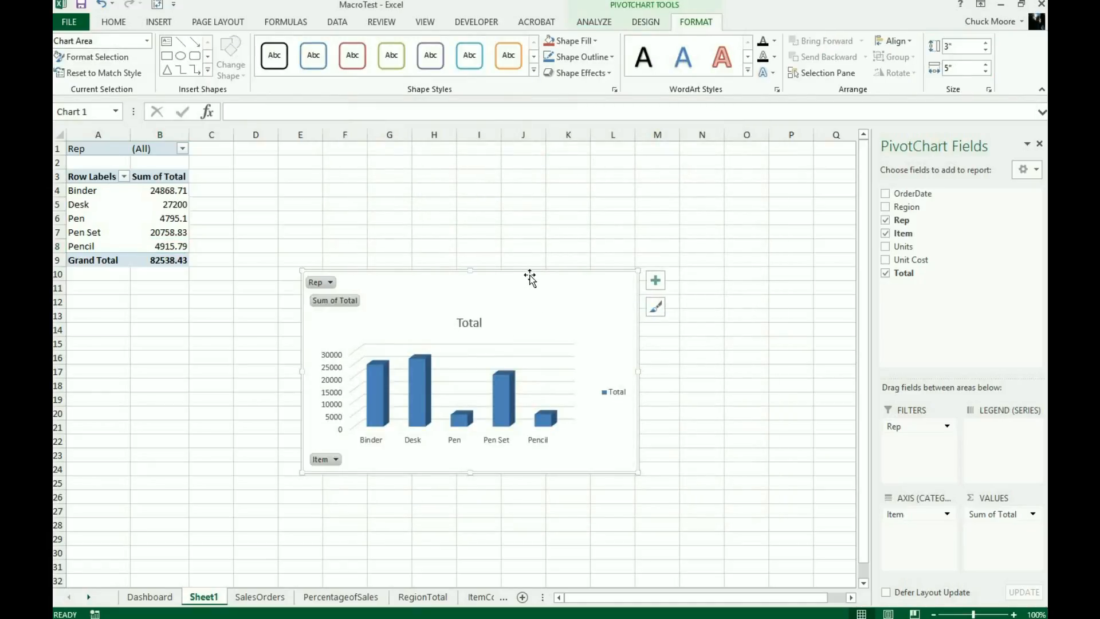
{"action": "left_click_drag", "start_coordinate": [527, 270], "coordinate": [515, 210]}
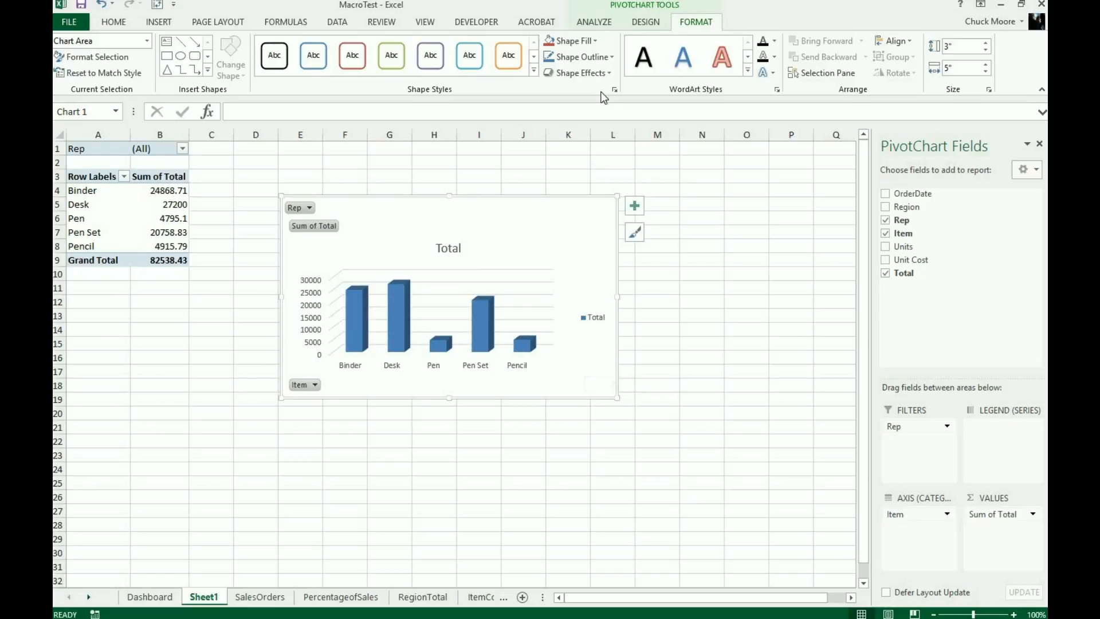
Remove the legend from the PivotChart.
{"action": "left_click", "coordinate": [600, 22]}
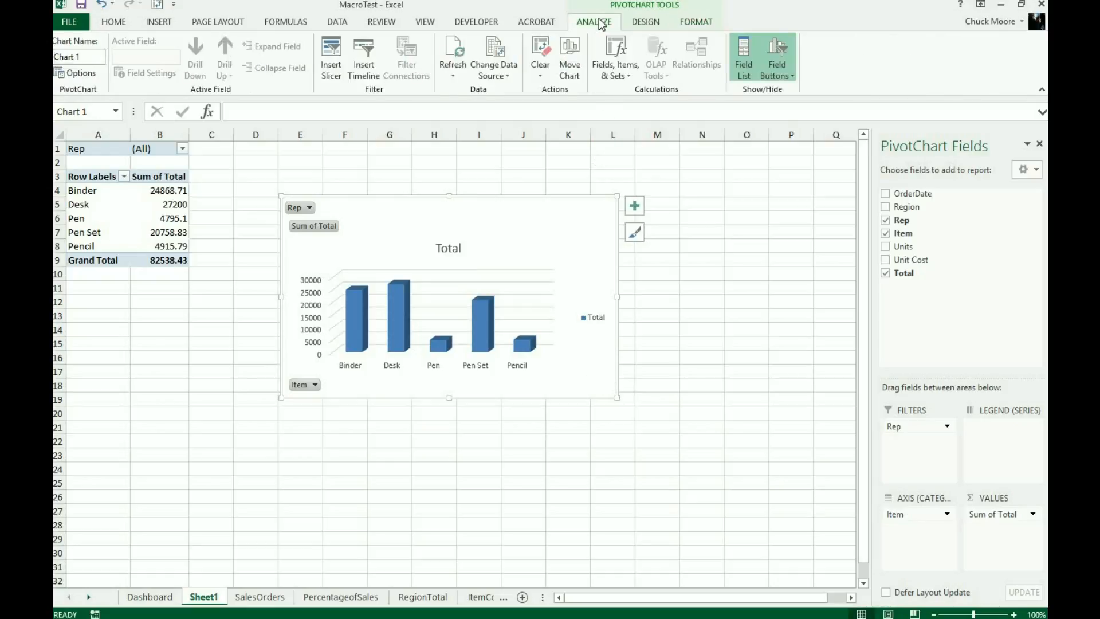
{"action": "left_click", "coordinate": [641, 21]}
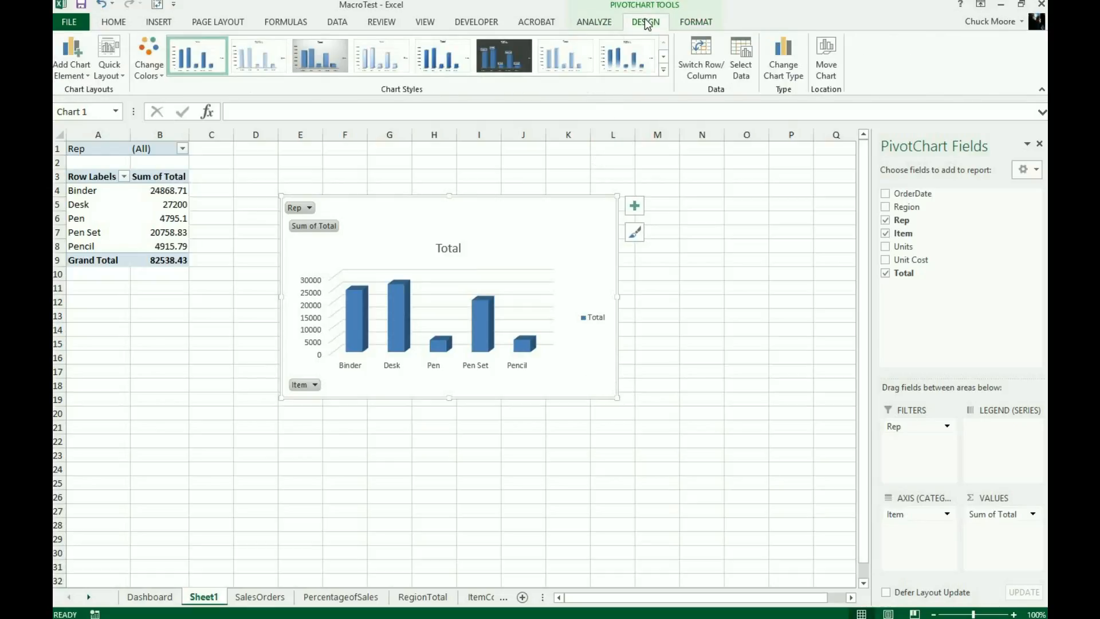
{"action": "left_click", "coordinate": [84, 73]}
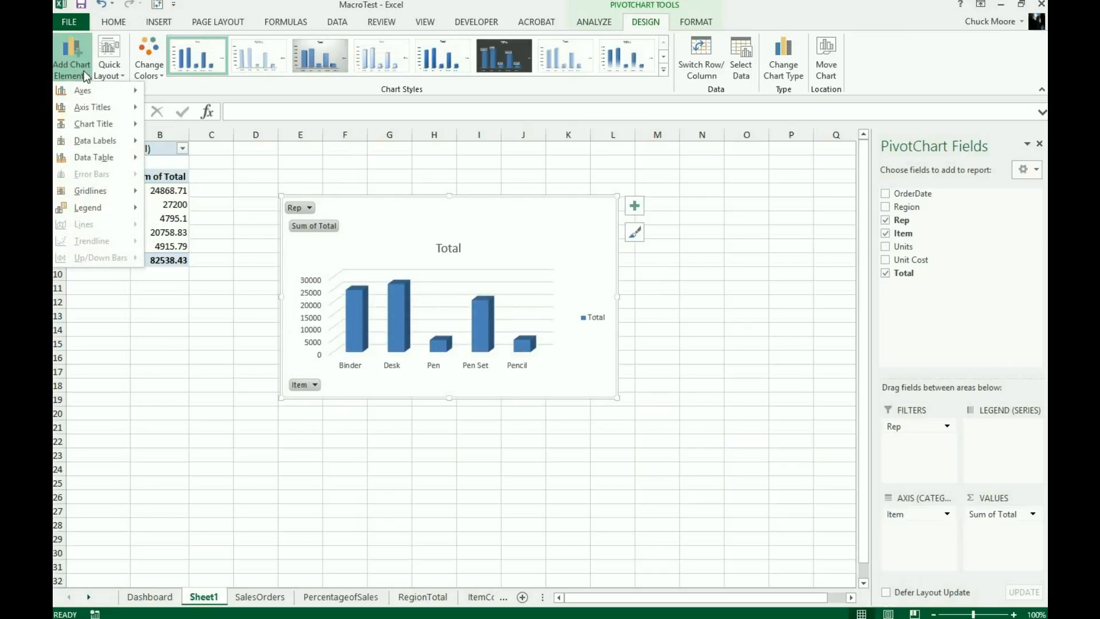
{"action": "mouse_move", "coordinate": [98, 211]}
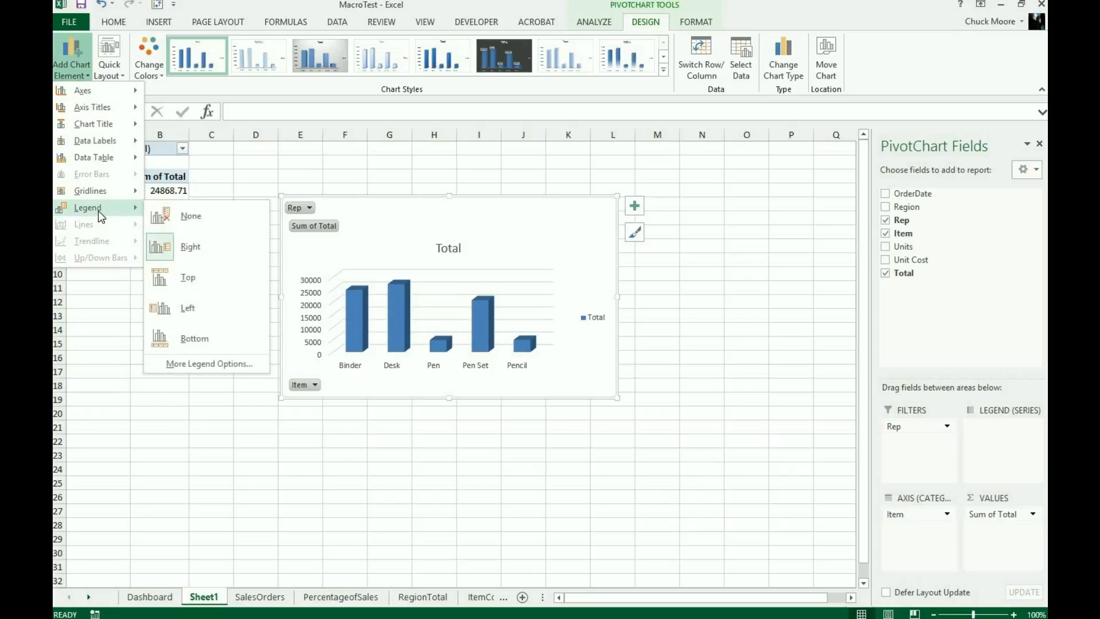
{"action": "left_click", "coordinate": [181, 220]}
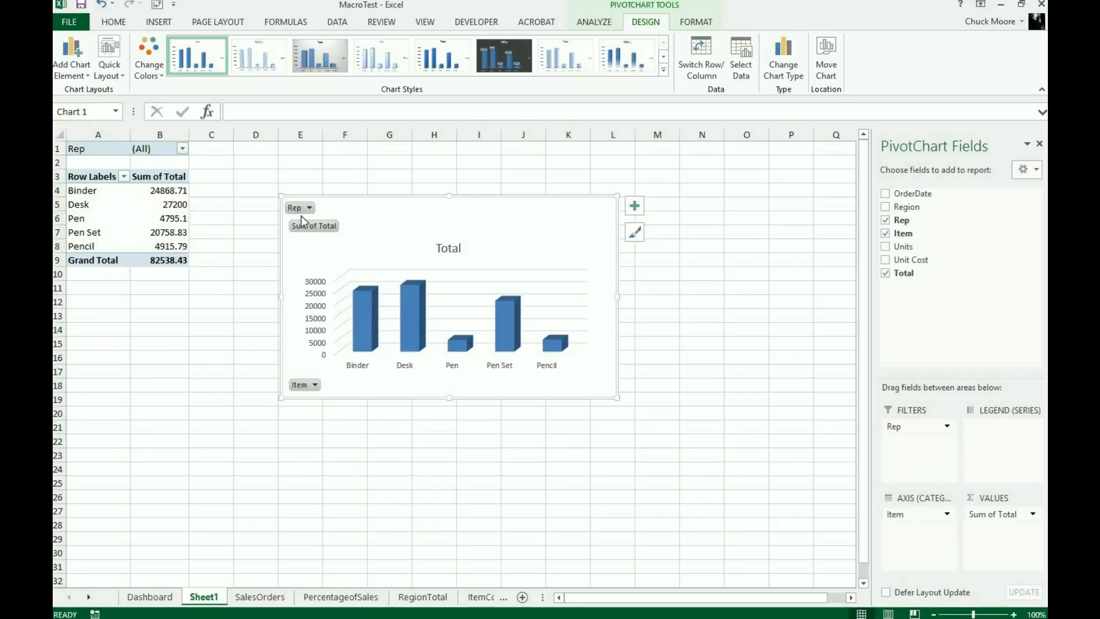
Hide all field buttons on the PivotChart and move the chart slightly up and further from the pivot table.
{"action": "left_click", "coordinate": [697, 26]}
{"action": "left_click", "coordinate": [601, 23]}
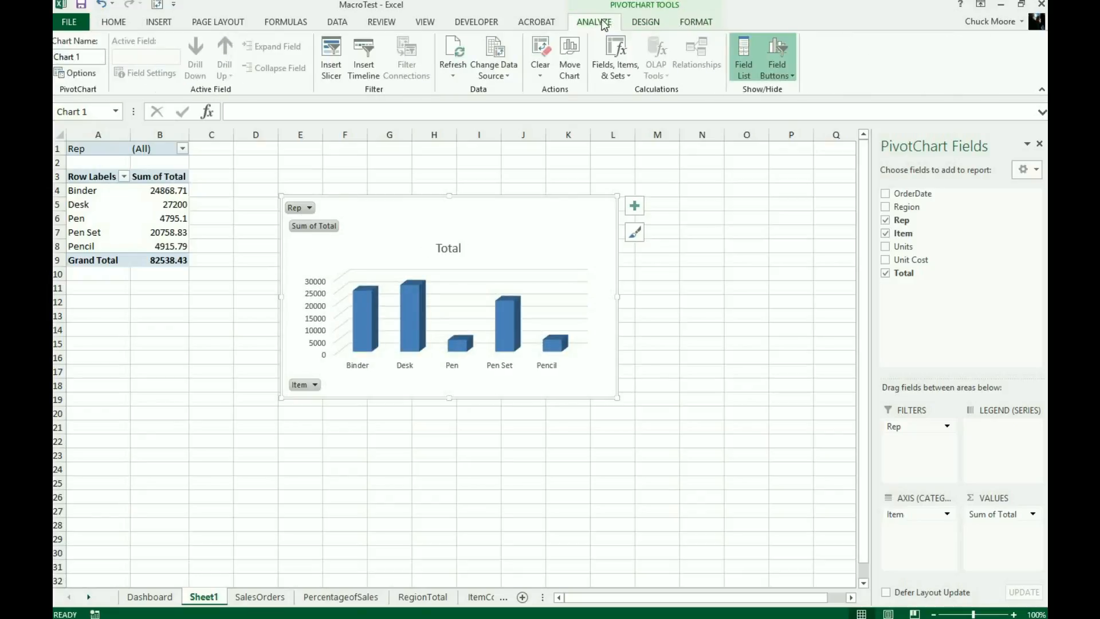
{"action": "left_click", "coordinate": [786, 74]}
{"action": "left_click", "coordinate": [786, 159]}
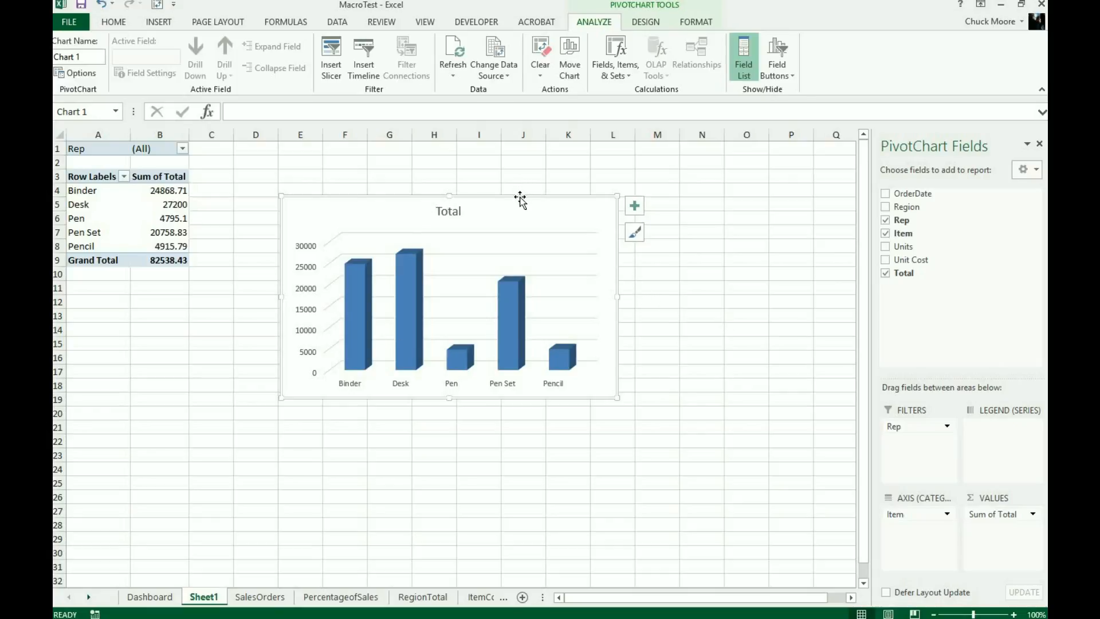
{"action": "left_click_drag", "start_coordinate": [519, 198], "coordinate": [571, 181]}
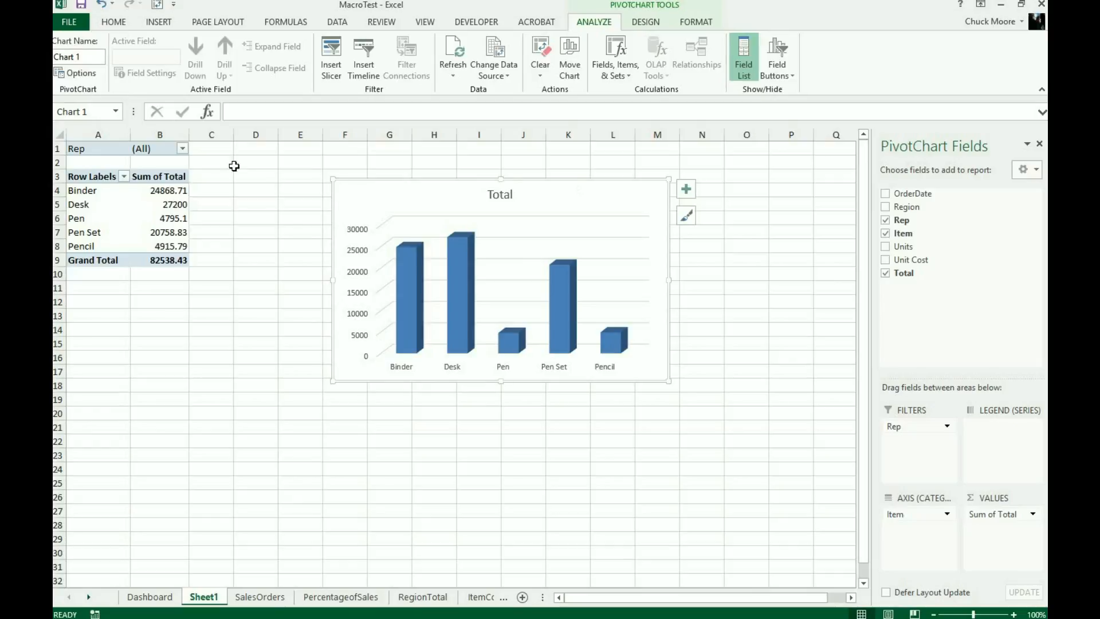
Filter the pivot table and its chart by Rep to the second listed sales rep, and restore the filter to (All).
{"action": "left_click", "coordinate": [183, 148]}
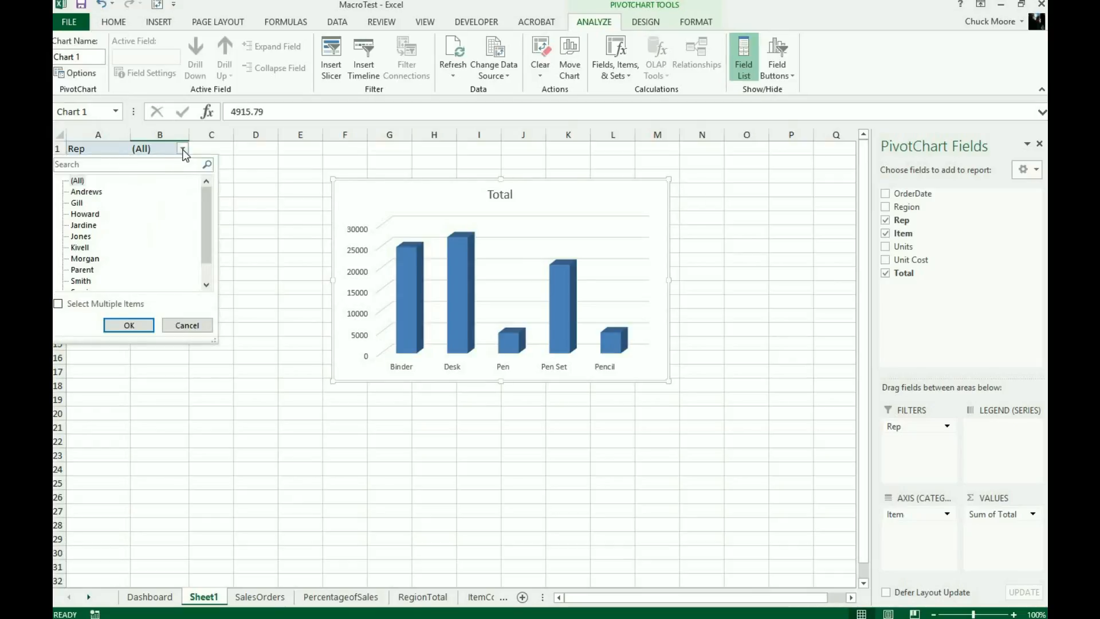
{"action": "left_click", "coordinate": [87, 203]}
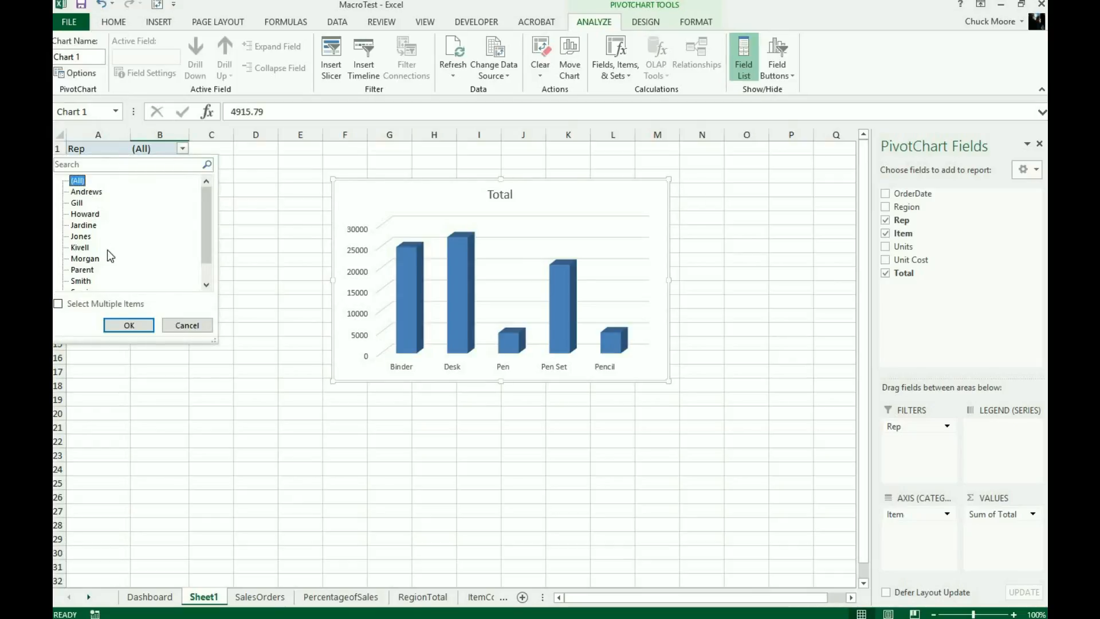
{"action": "left_click", "coordinate": [77, 203]}
{"action": "left_click", "coordinate": [128, 325]}
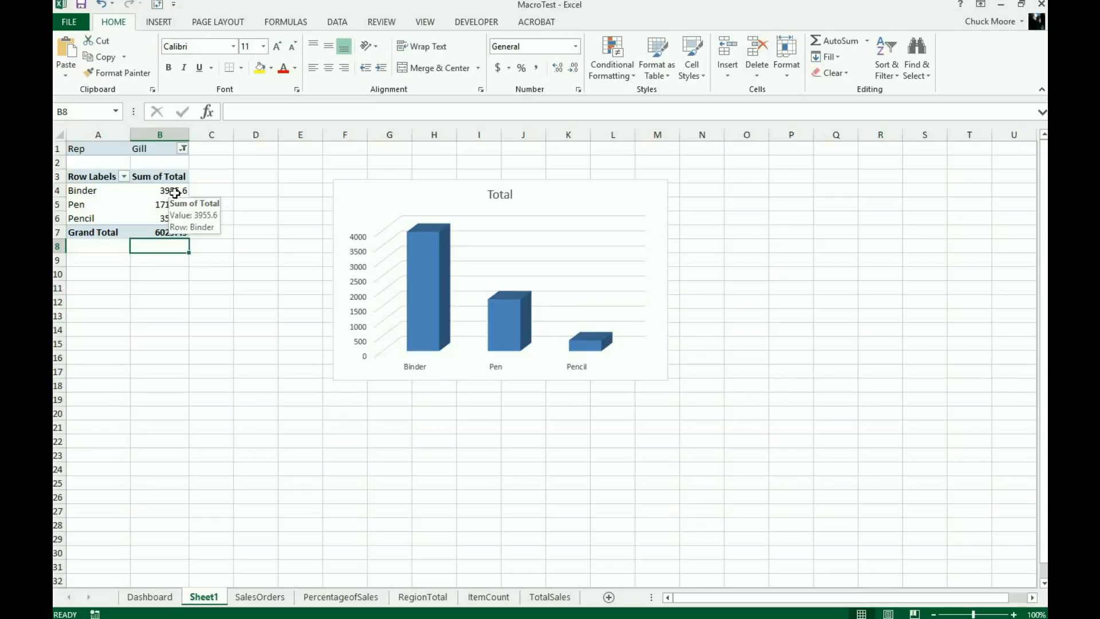
{"action": "left_click", "coordinate": [182, 149]}
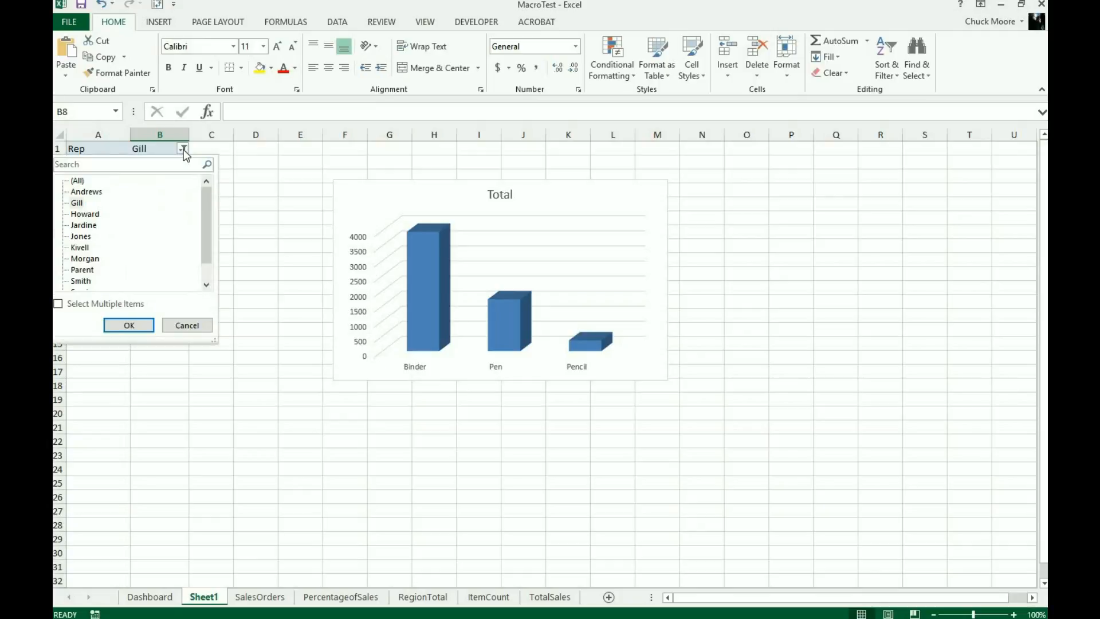
{"action": "left_click", "coordinate": [78, 181]}
{"action": "left_click", "coordinate": [129, 325]}
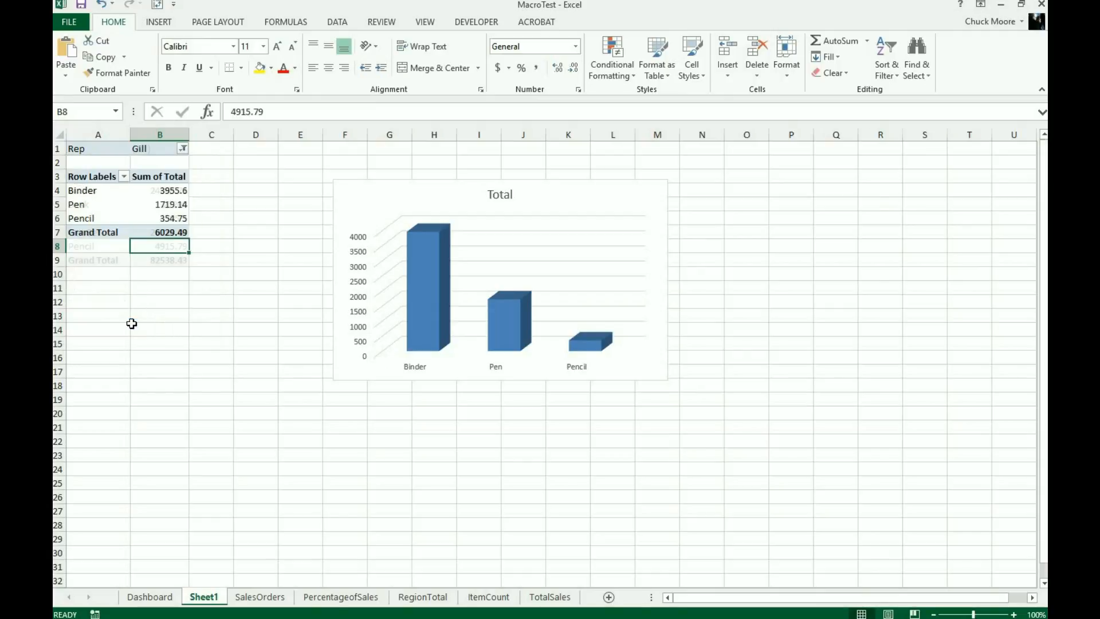
Change the PivotChart's title to "Total Sales".
{"action": "left_click", "coordinate": [524, 195]}
{"action": "left_click", "coordinate": [522, 196]}
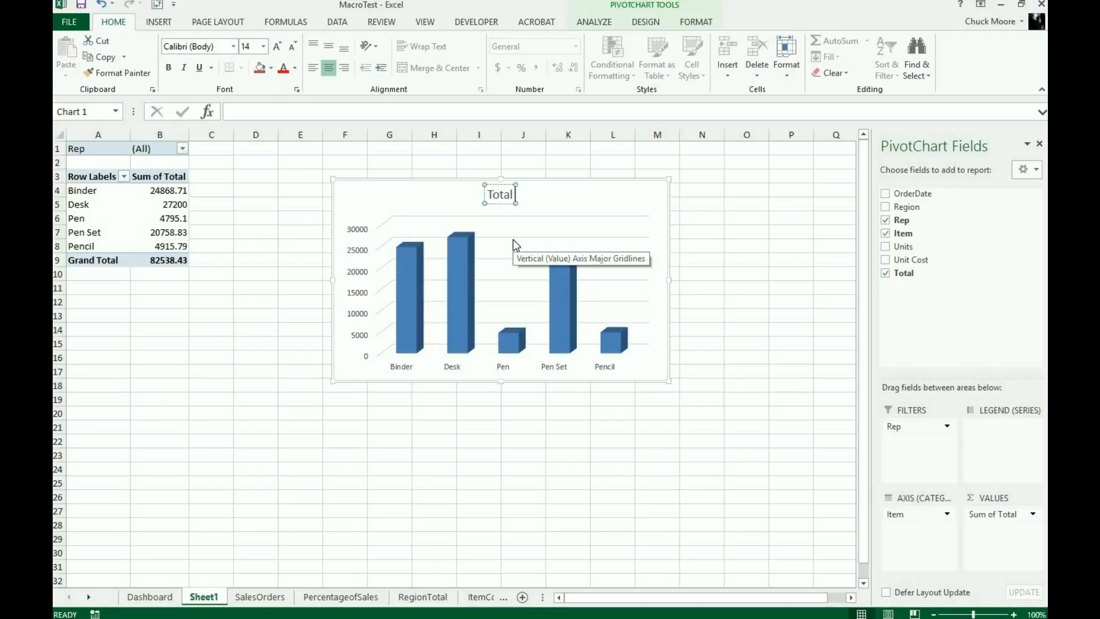
{"action": "type", "text": "Sales"}
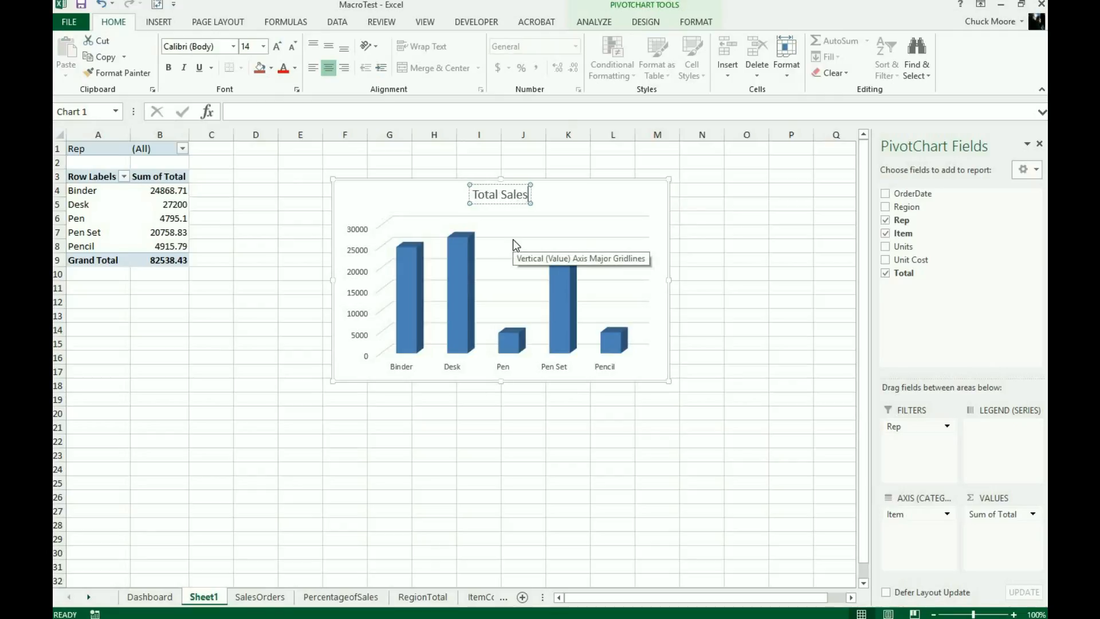
{"action": "left_click", "coordinate": [417, 438]}
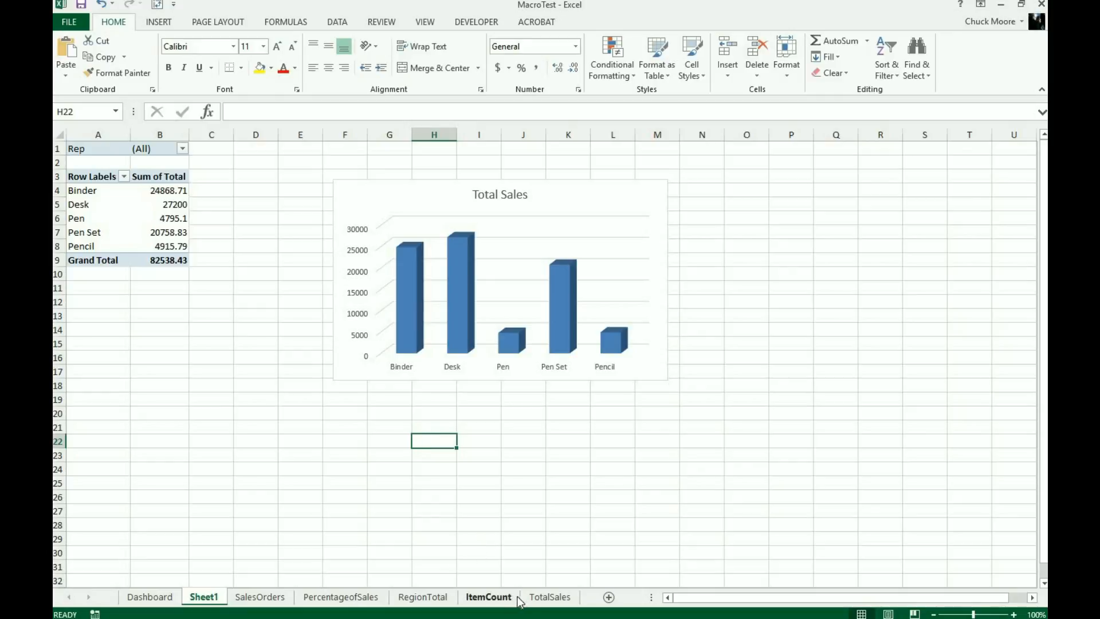
Delete the existing TotalSales worksheet from the workbook.
{"action": "left_click", "coordinate": [547, 597]}
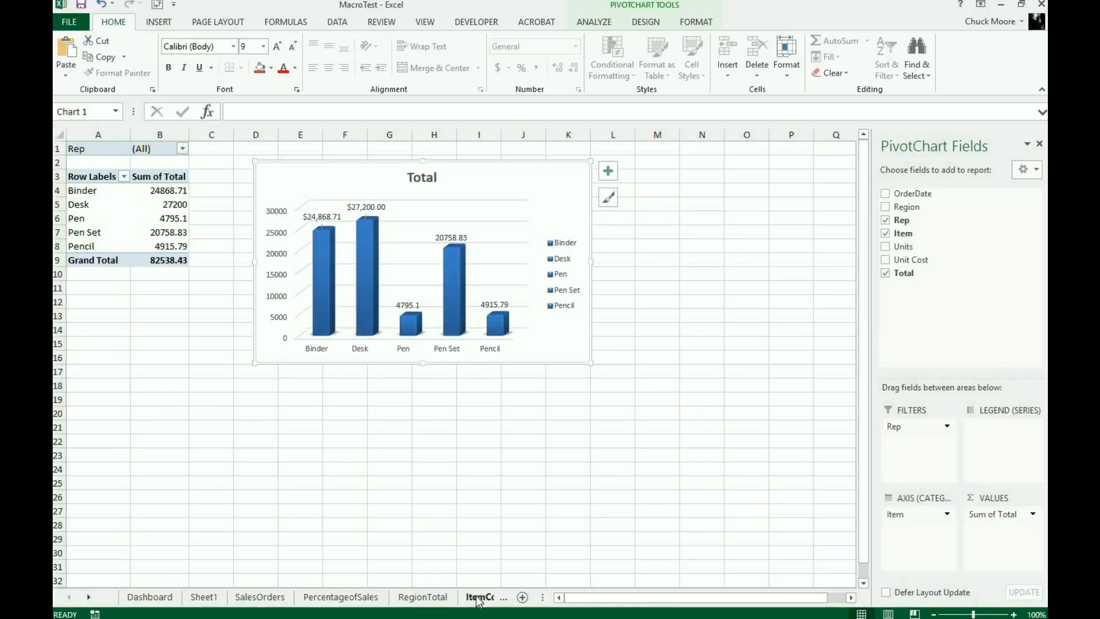
{"action": "left_click", "coordinate": [89, 597]}
{"action": "left_click", "coordinate": [89, 598]}
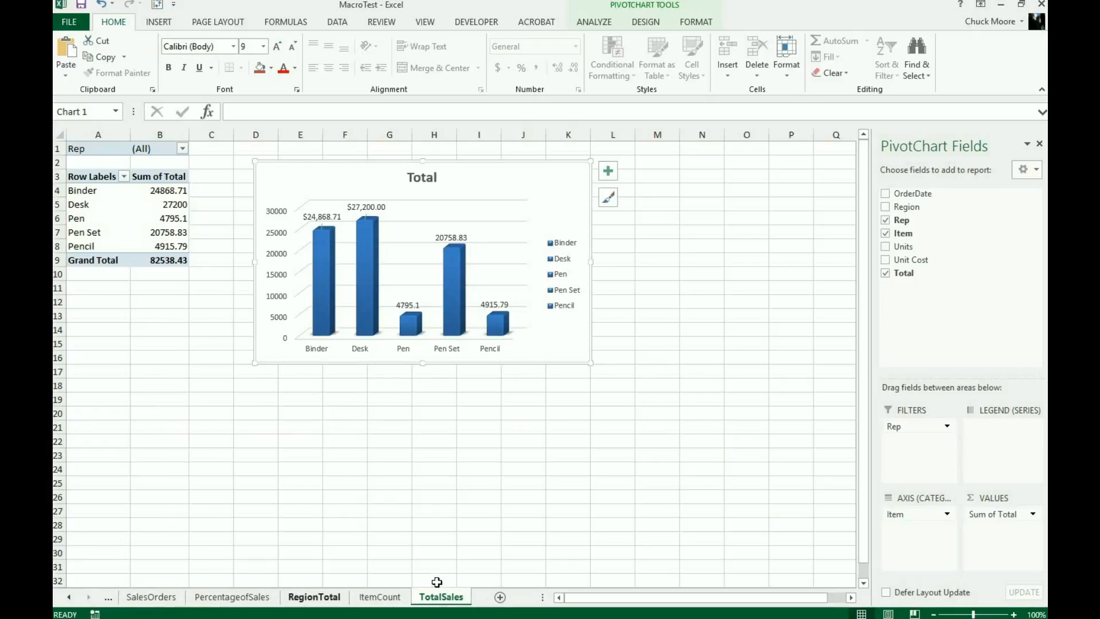
{"action": "right_click", "coordinate": [433, 600]}
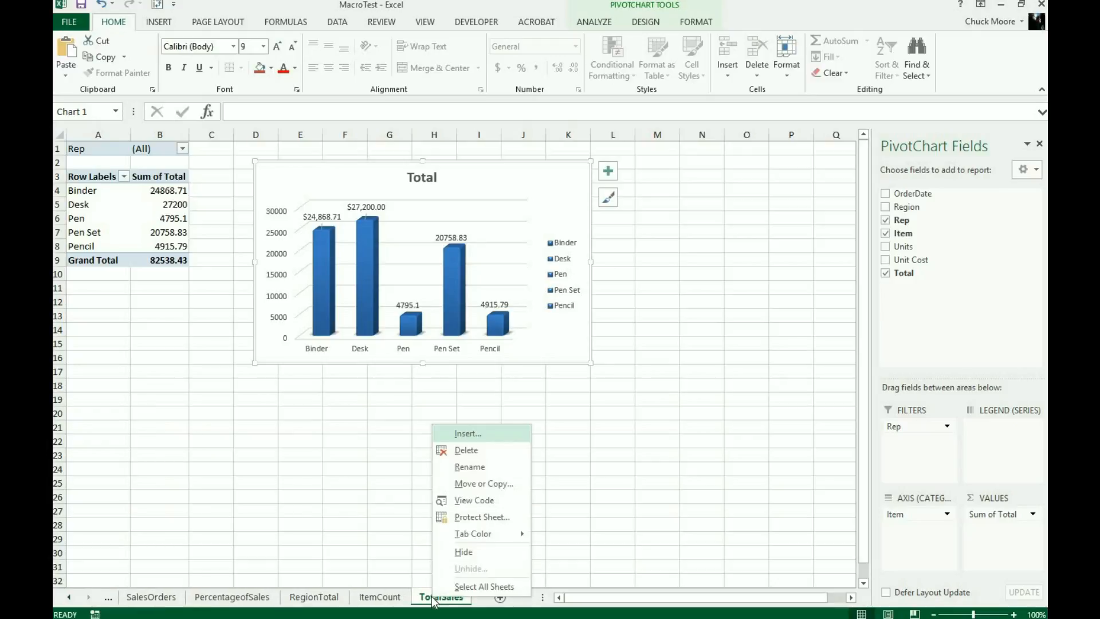
{"action": "left_click", "coordinate": [465, 452]}
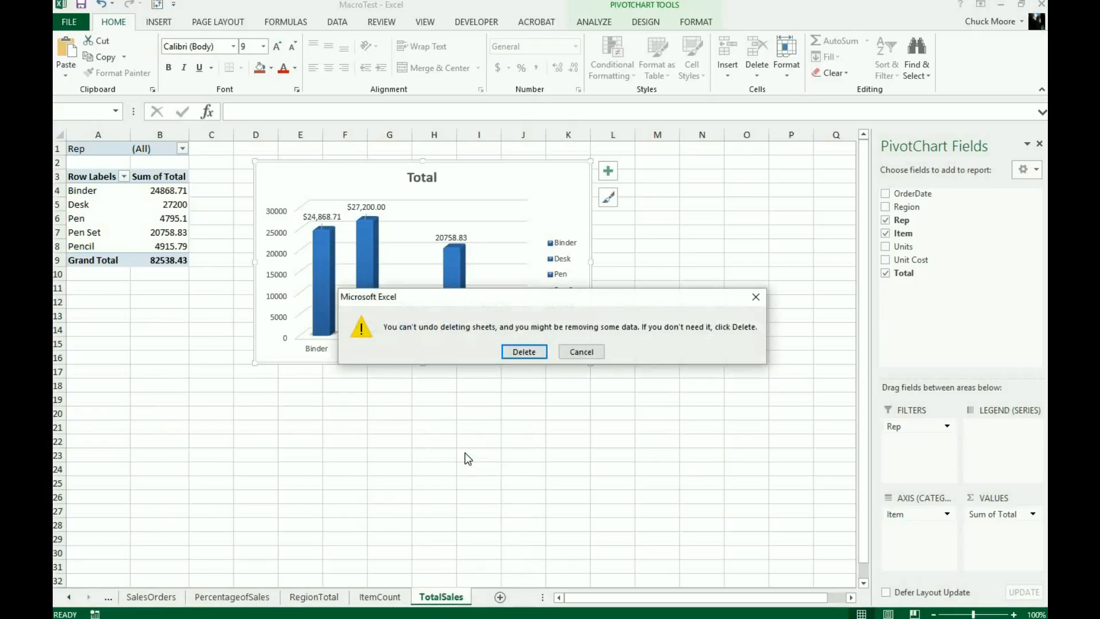
{"action": "left_click", "coordinate": [521, 351]}
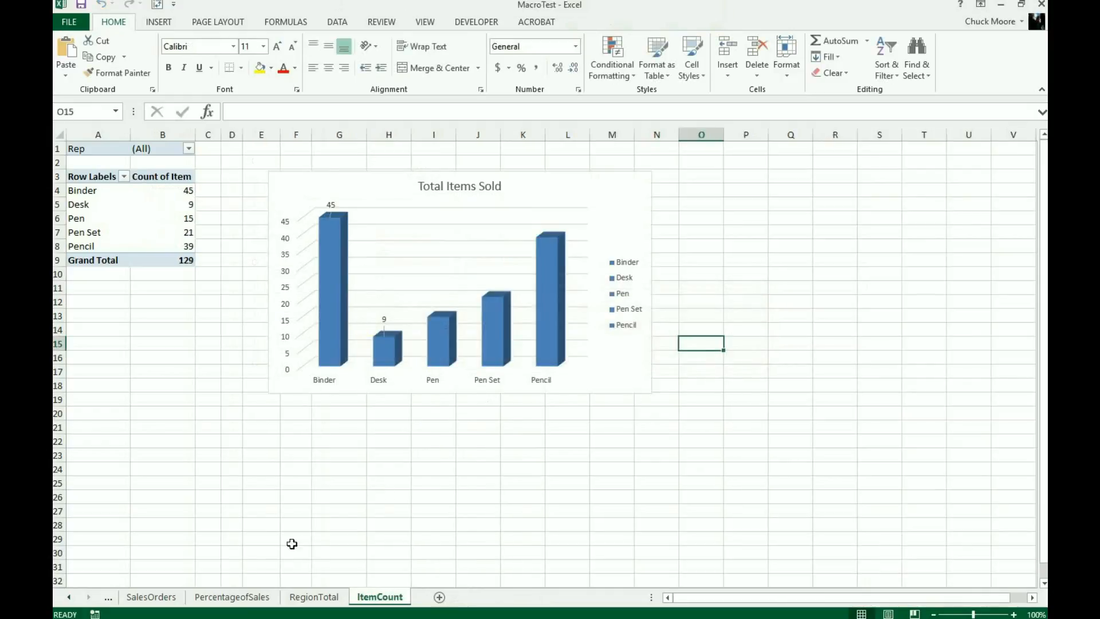
Rename Sheet1, which holds the new pivot table and chart, as TotalSales.
{"action": "left_click", "coordinate": [70, 597]}
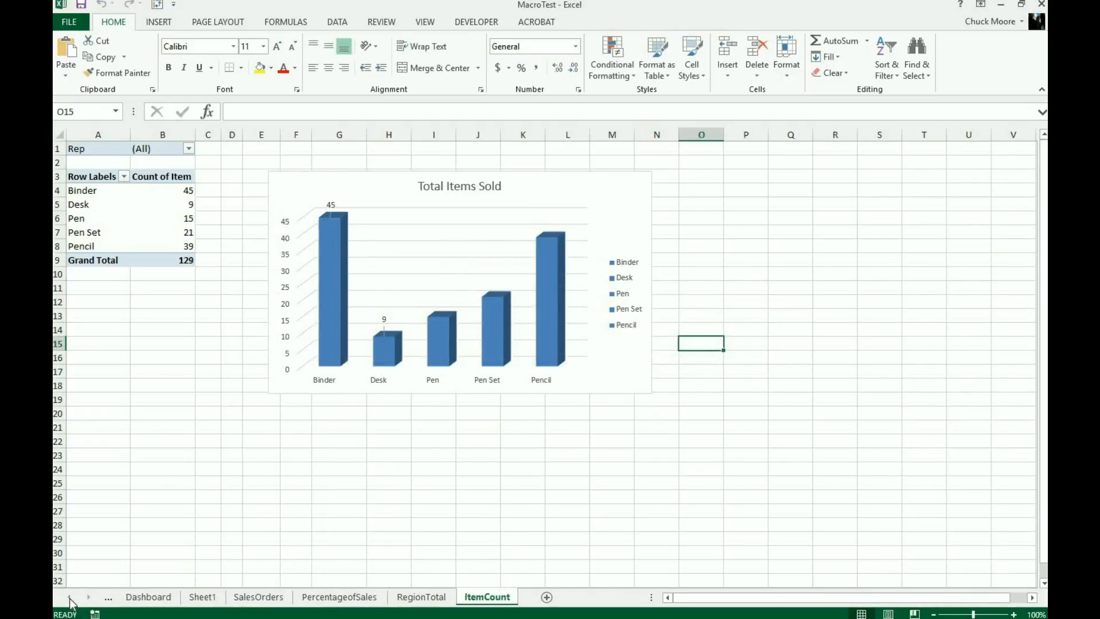
{"action": "left_click", "coordinate": [205, 598]}
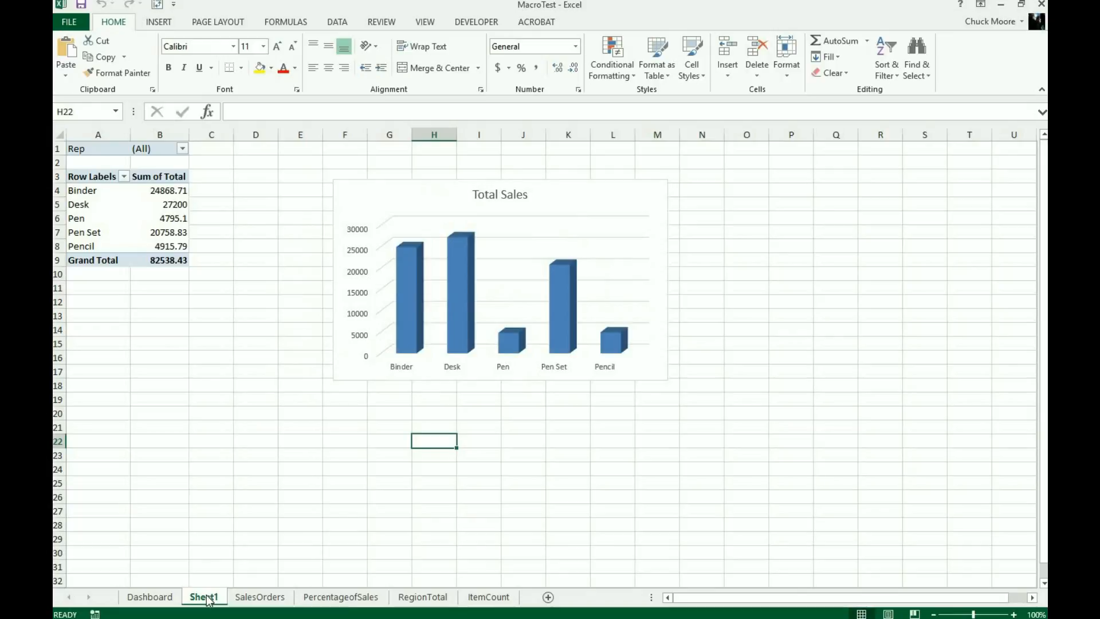
{"action": "double_click", "coordinate": [205, 597]}
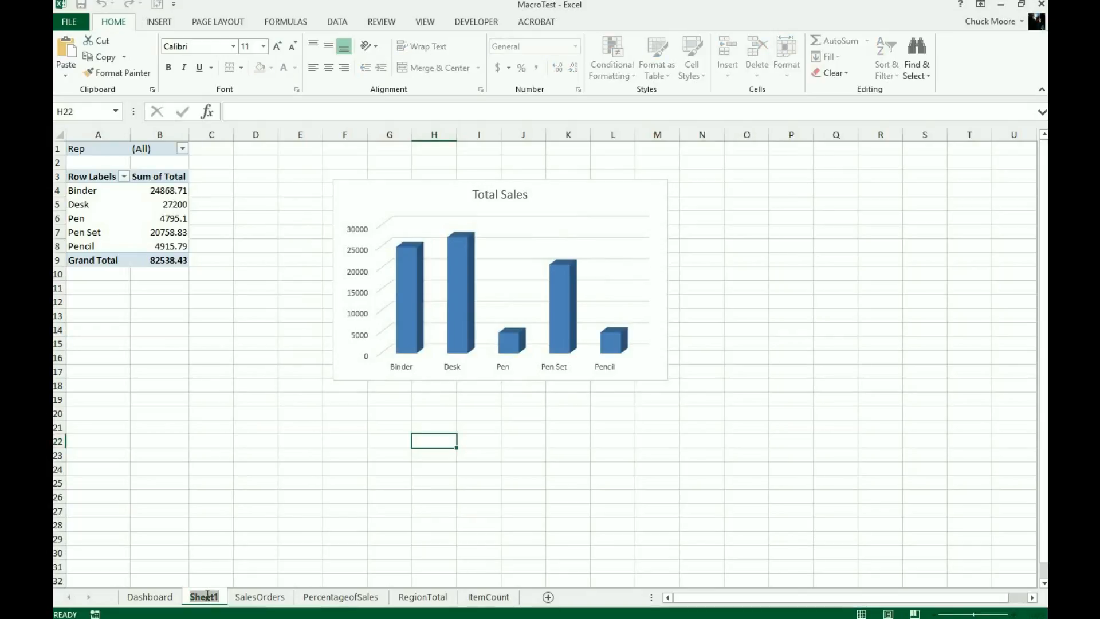
{"action": "type", "text": "TotalS"}
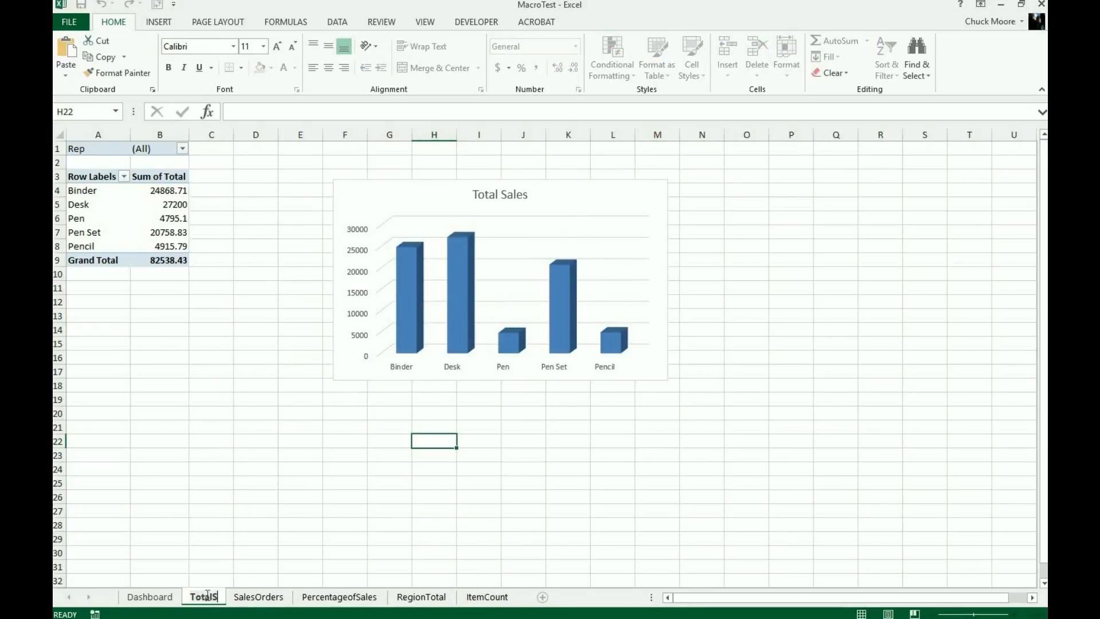
{"action": "type", "text": "ales"}
{"action": "left_click", "coordinate": [234, 543]}
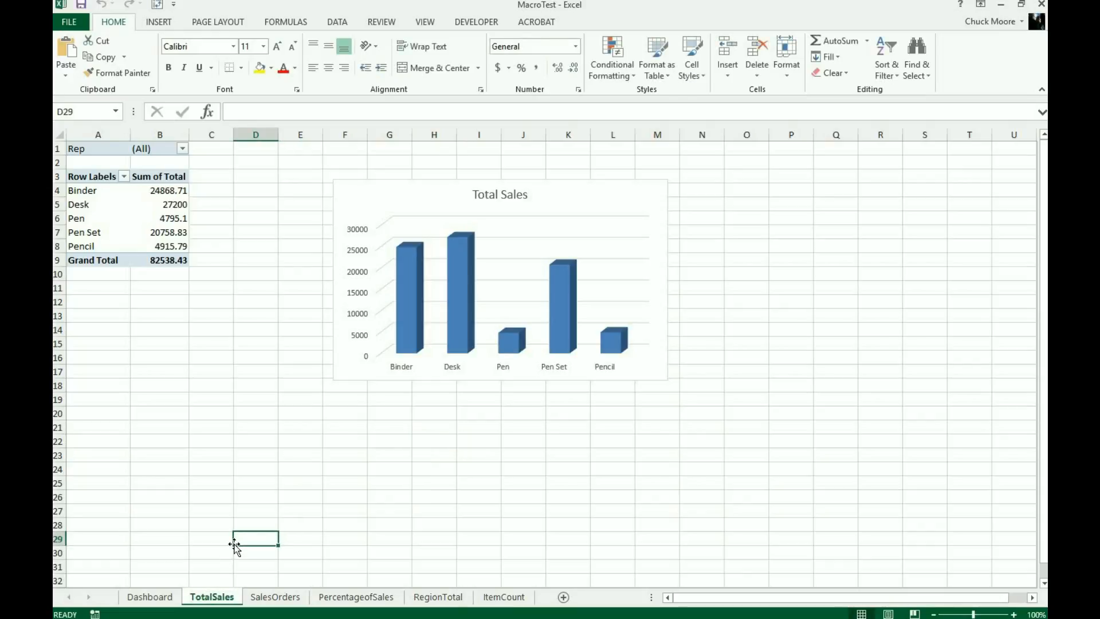
Move the TotalSales worksheet to sit between SalesOrders and PercentageofSales in the sheet order.
{"action": "left_click", "coordinate": [276, 599]}
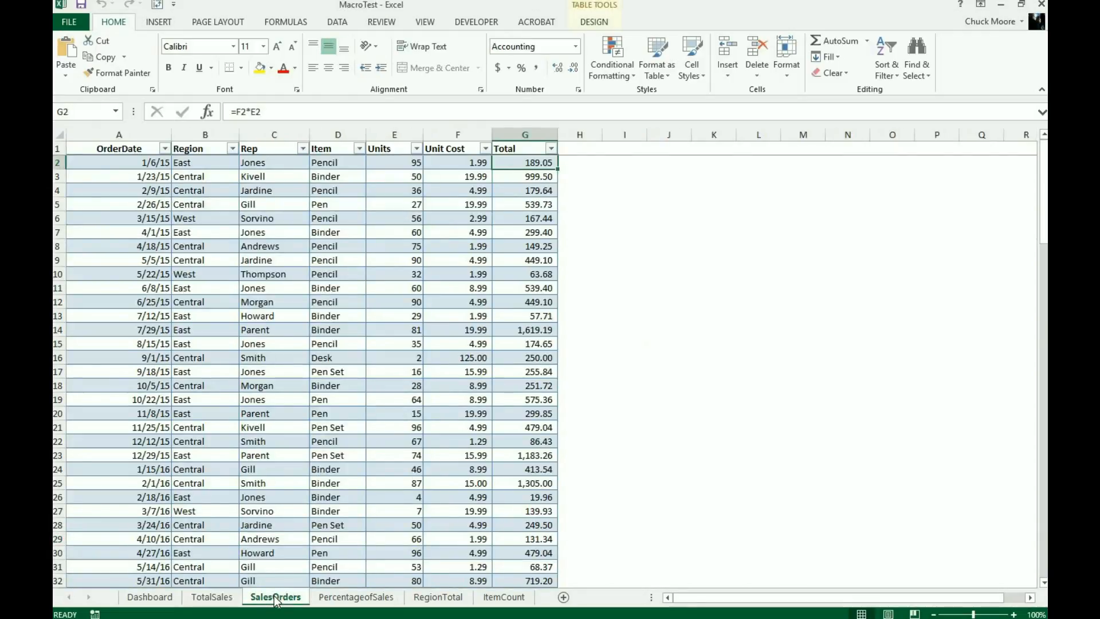
{"action": "left_click", "coordinate": [222, 599]}
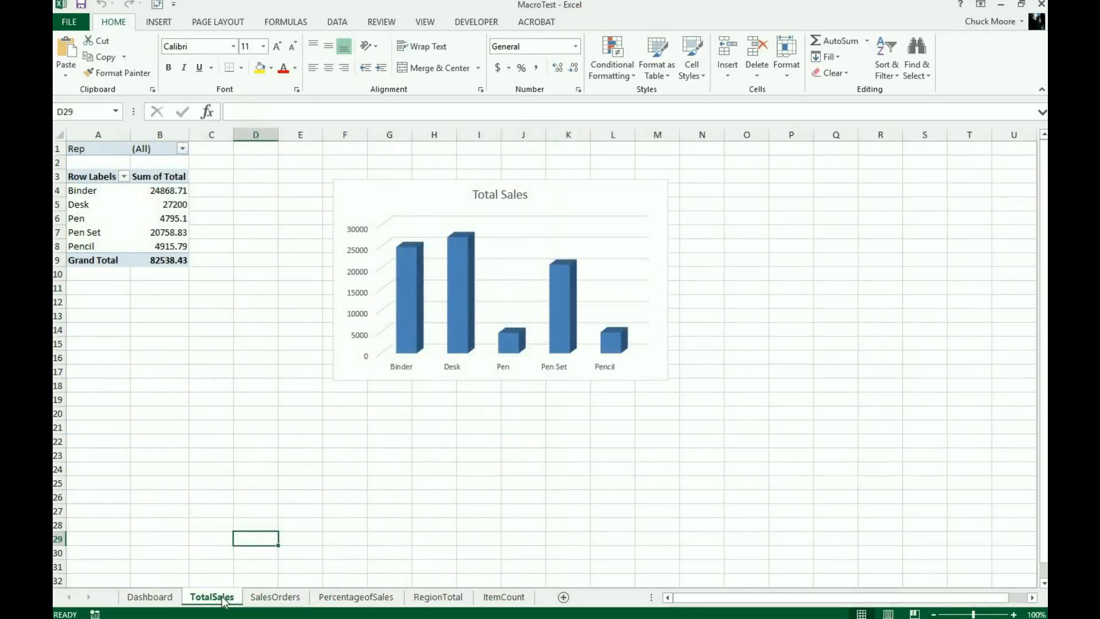
{"action": "left_click_drag", "start_coordinate": [223, 599], "coordinate": [311, 600]}
Review the pivot tables and charts on the PercentageofSales, RegionTotal, ItemCount and TotalSales worksheets.
{"action": "left_click", "coordinate": [315, 599]}
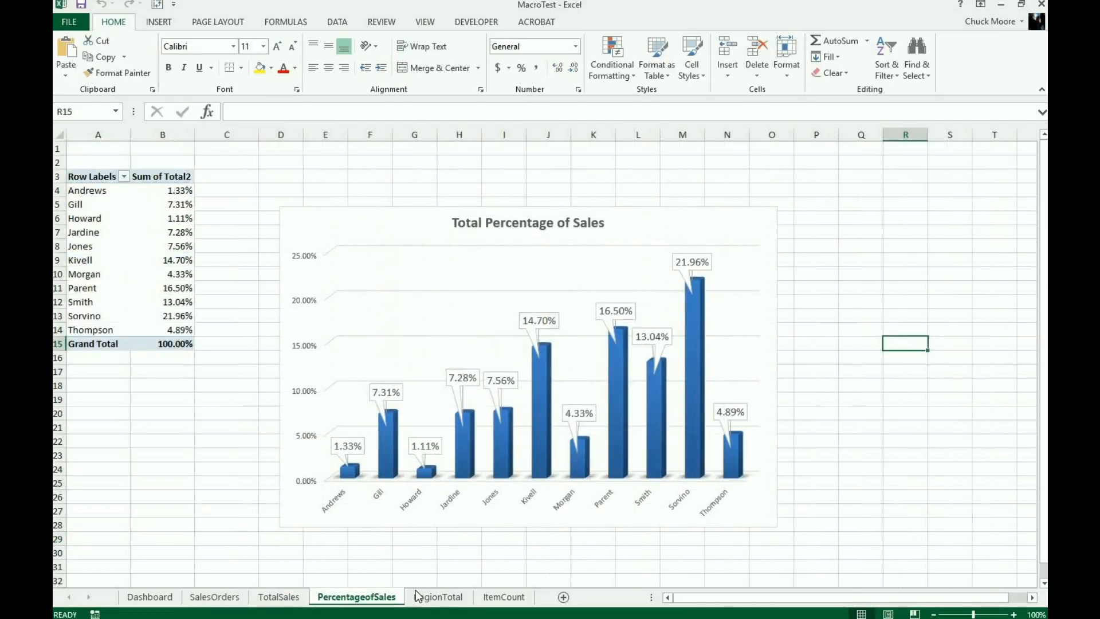
{"action": "left_click", "coordinate": [433, 597]}
{"action": "left_click", "coordinate": [495, 598]}
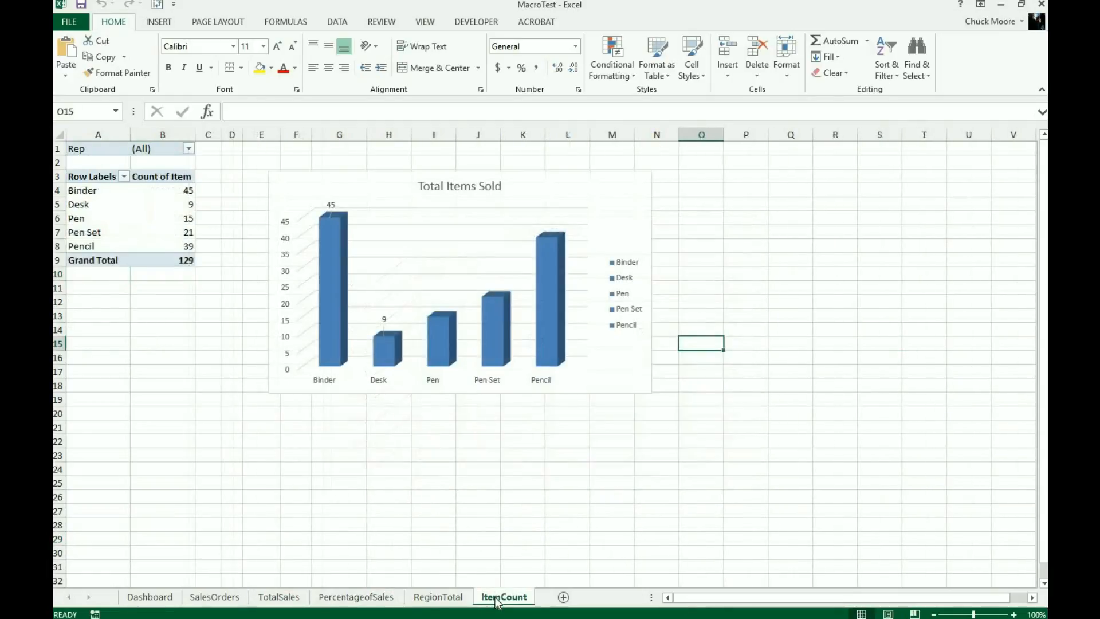
{"action": "left_click", "coordinate": [450, 597]}
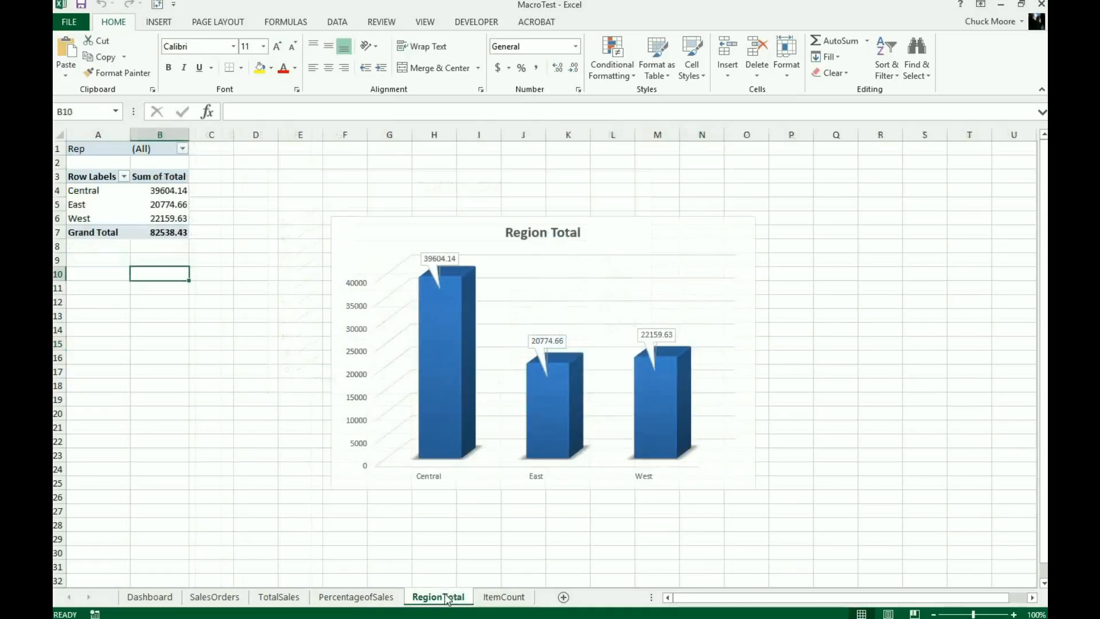
{"action": "left_click", "coordinate": [367, 597]}
{"action": "left_click", "coordinate": [293, 598]}
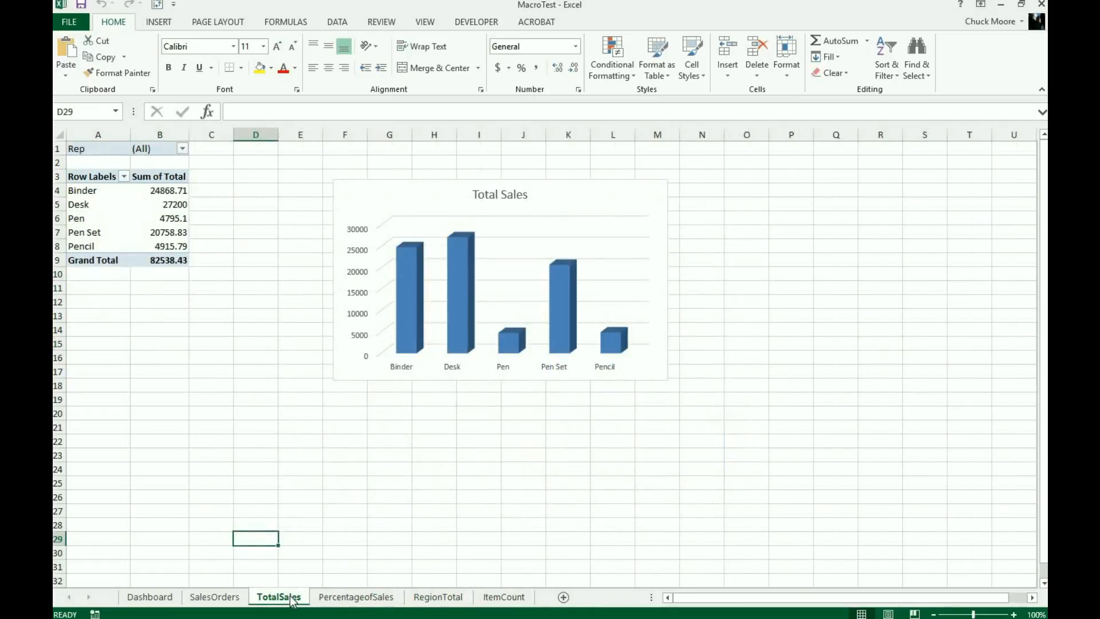
Show the gridlines on the Dashboard worksheet, and hide them again.
{"action": "left_click", "coordinate": [150, 597]}
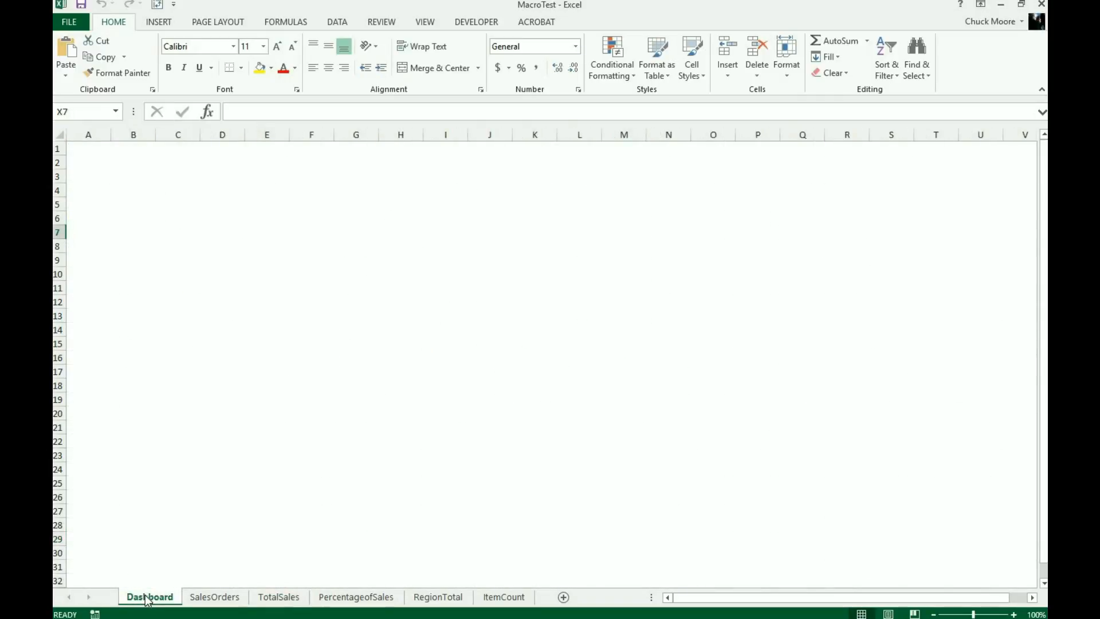
{"action": "left_click", "coordinate": [425, 23]}
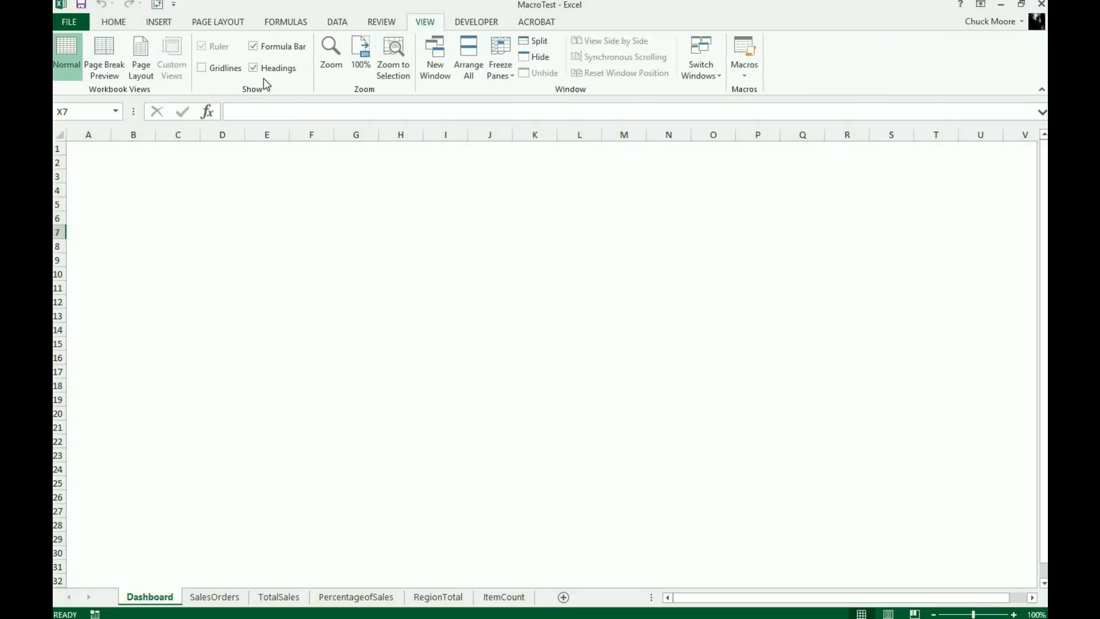
{"action": "left_click", "coordinate": [203, 68]}
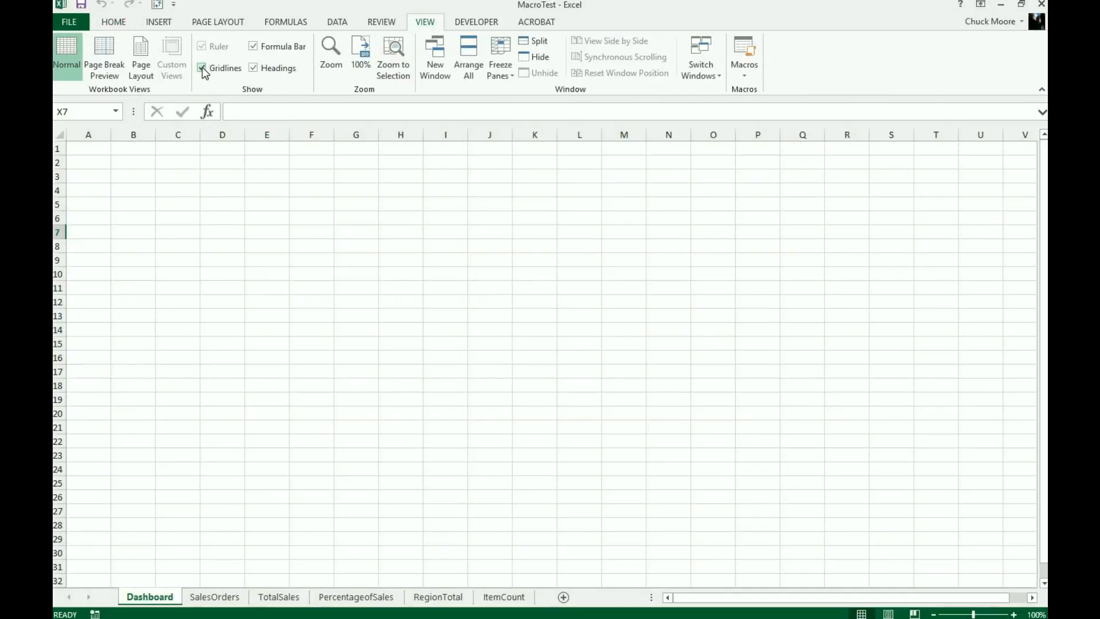
{"action": "left_click", "coordinate": [202, 69]}
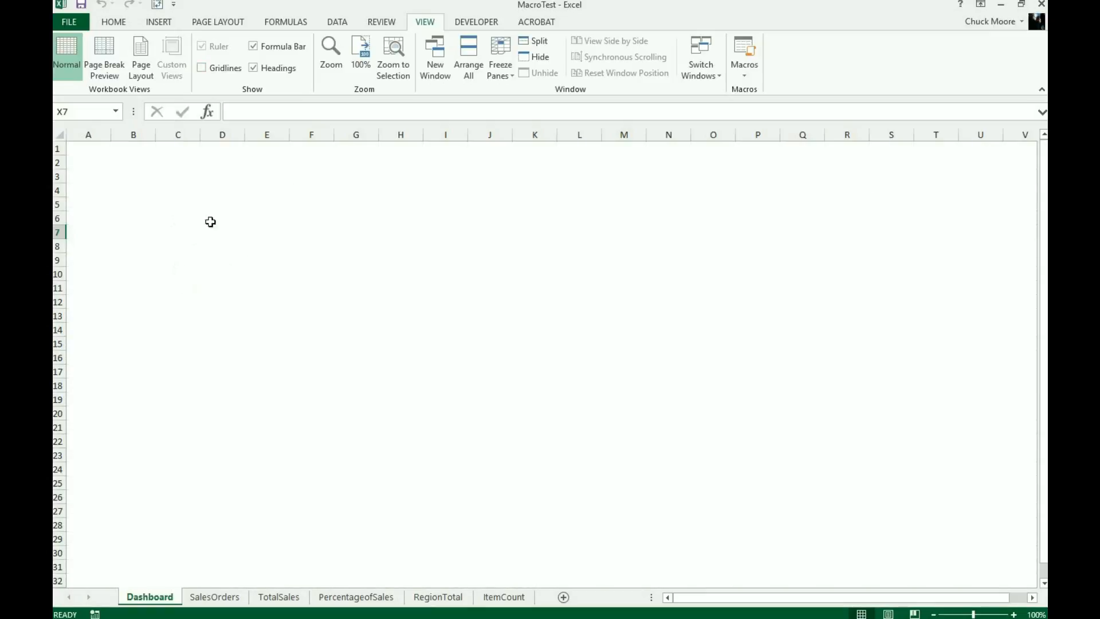
Look over the report charts, from TotalSales through ItemCount, as candidates for the Dashboard worksheet.
{"action": "left_click", "coordinate": [279, 597]}
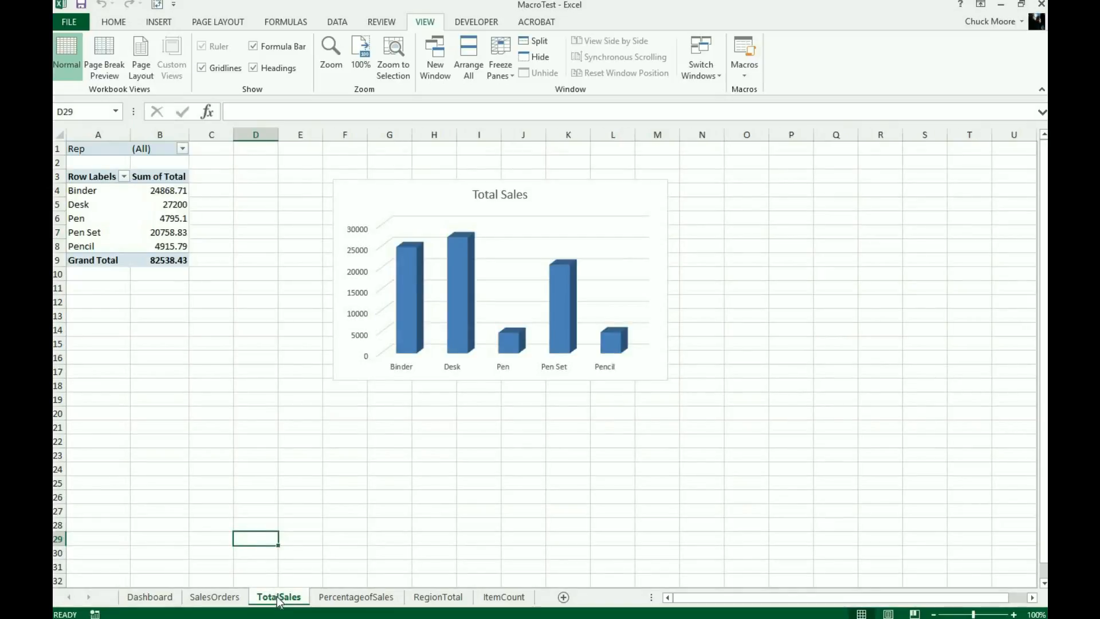
{"action": "left_click", "coordinate": [351, 596]}
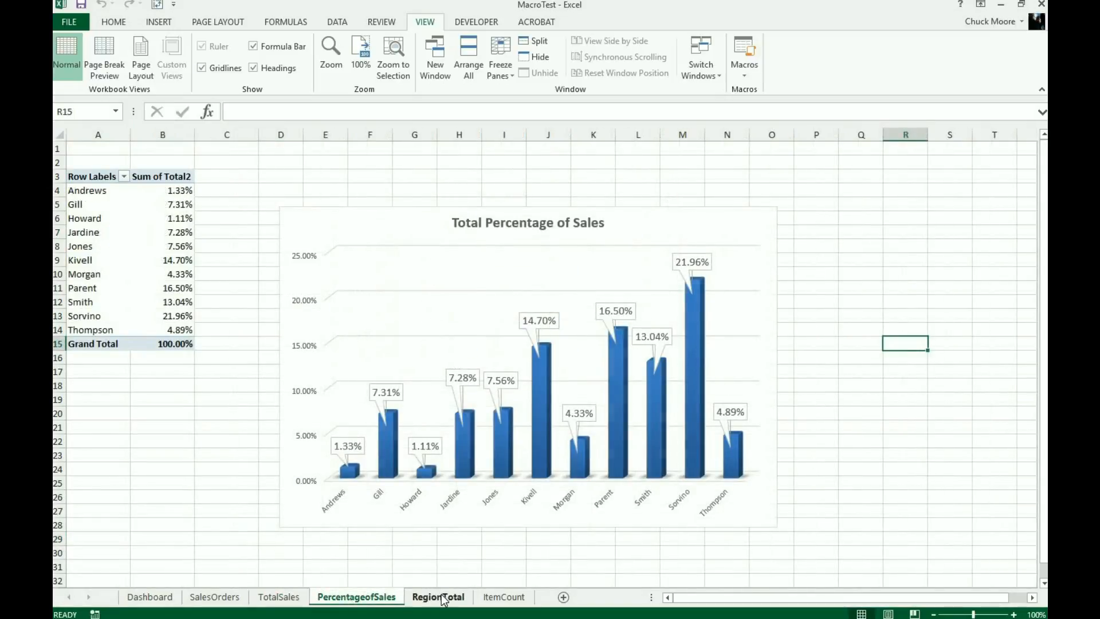
{"action": "left_click", "coordinate": [441, 600]}
{"action": "left_click", "coordinate": [496, 601]}
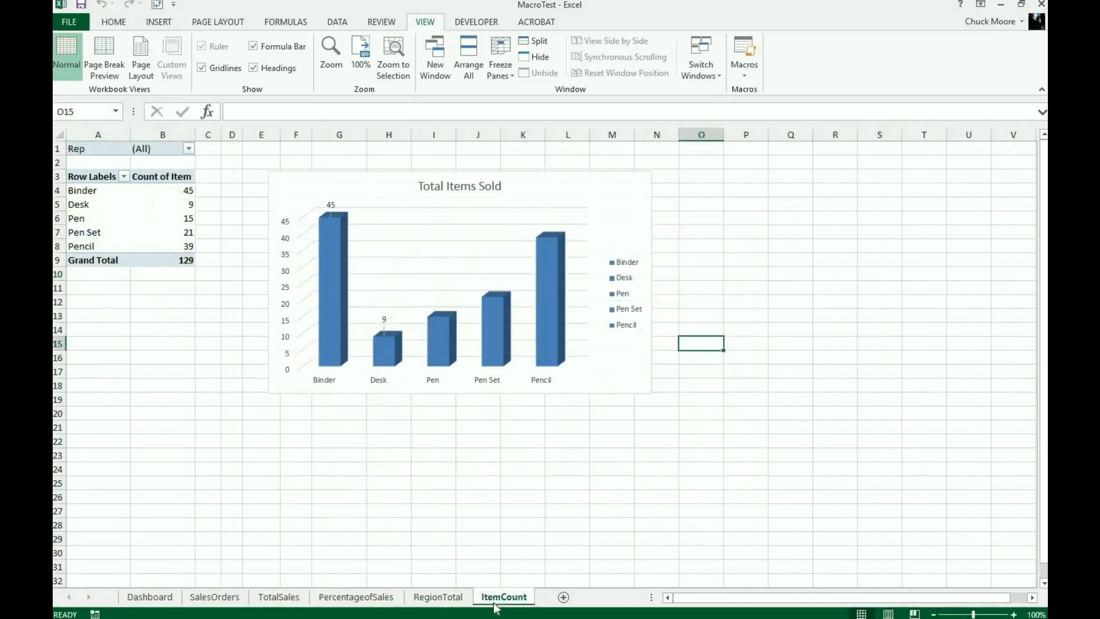
{"action": "left_click", "coordinate": [279, 599]}
{"action": "left_click", "coordinate": [236, 599]}
Move the Total Sales chart from the TotalSales worksheet to Dashboard as an object, and place it in the sheet's upper-left corner.
{"action": "left_click", "coordinate": [272, 597]}
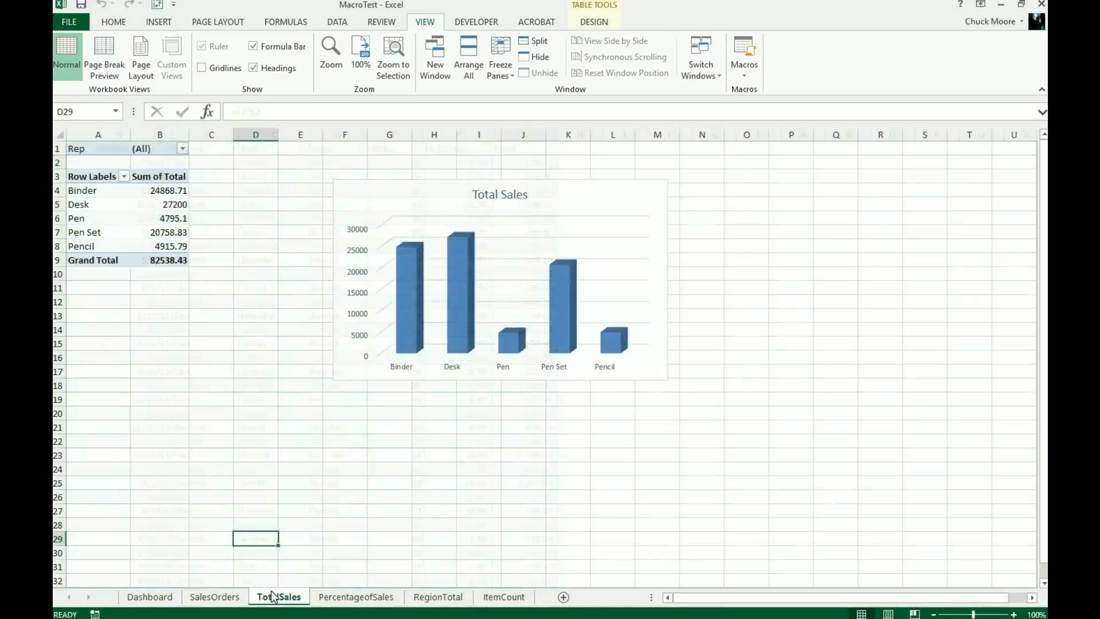
{"action": "left_click", "coordinate": [553, 209]}
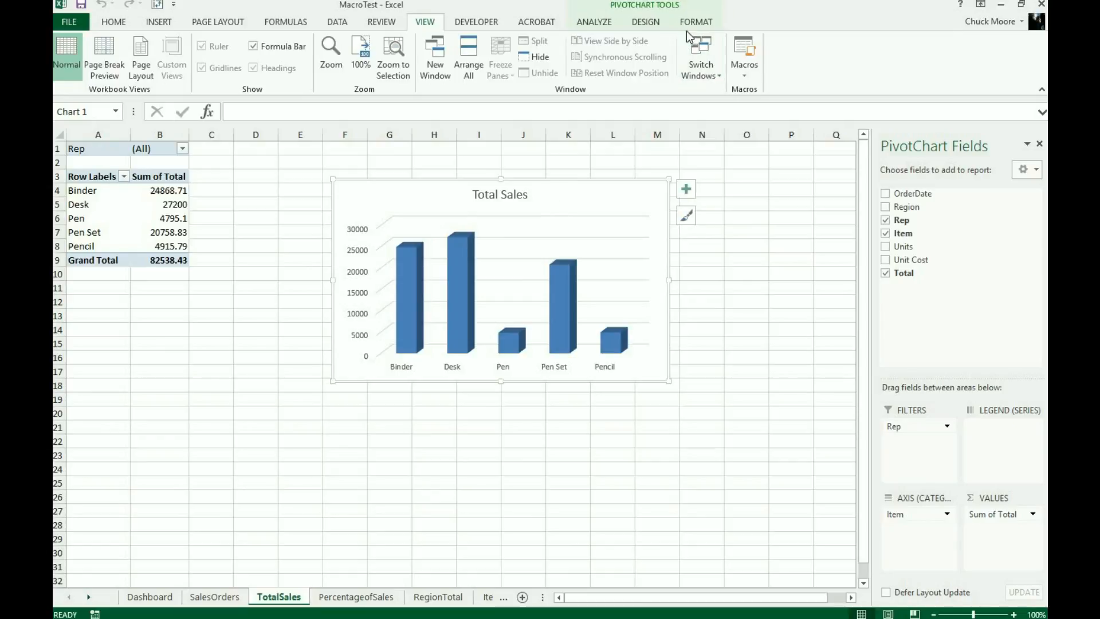
{"action": "left_click", "coordinate": [646, 22]}
{"action": "left_click", "coordinate": [597, 25]}
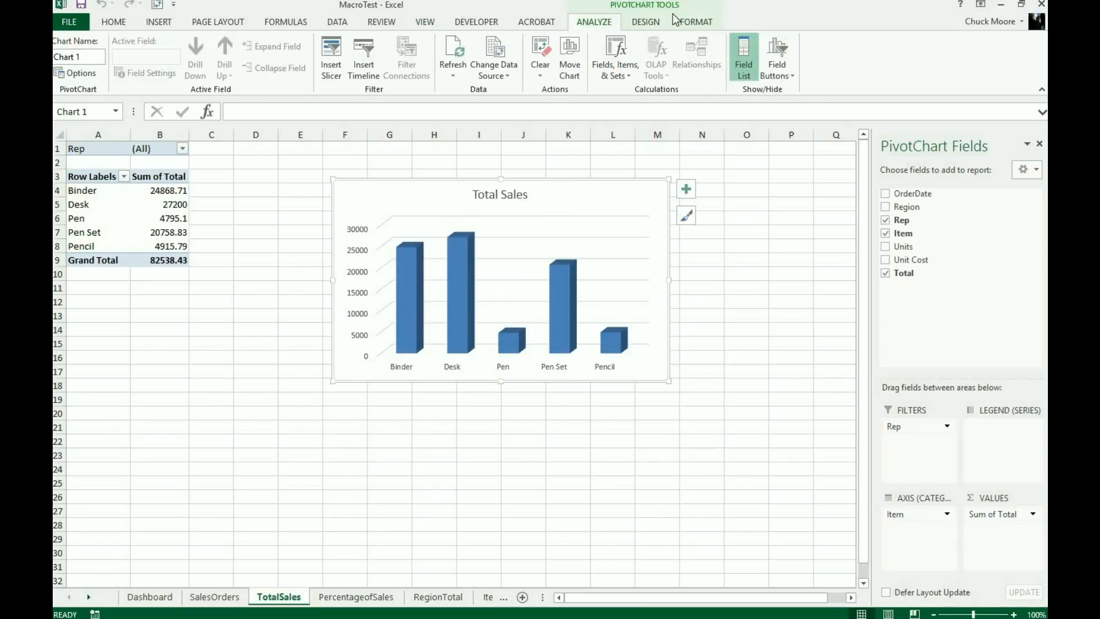
{"action": "left_click", "coordinate": [641, 21]}
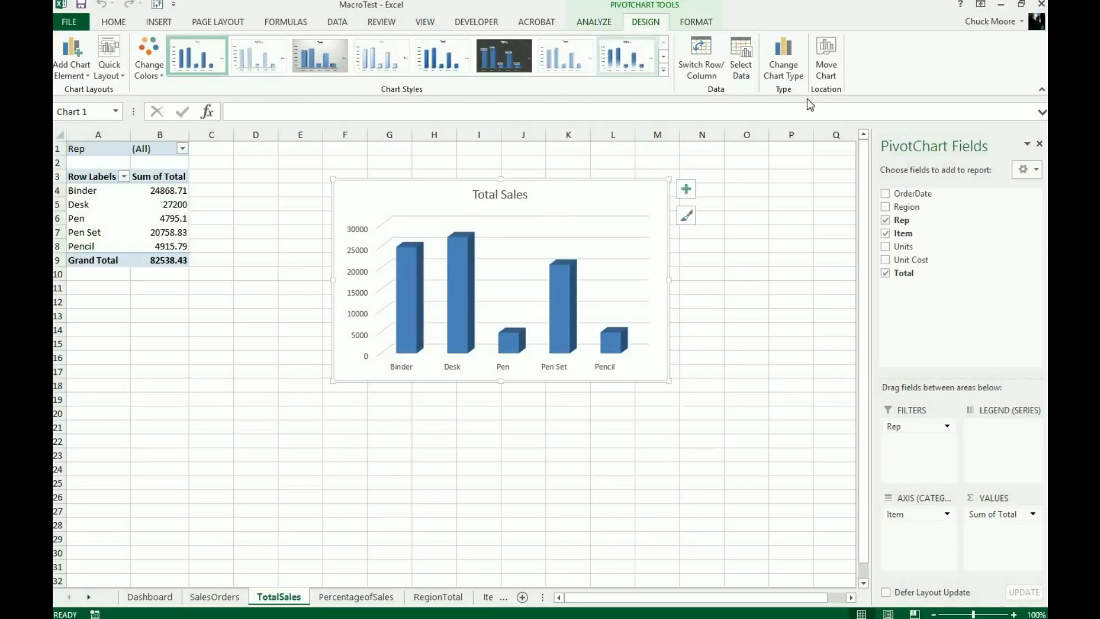
{"action": "left_click", "coordinate": [827, 63]}
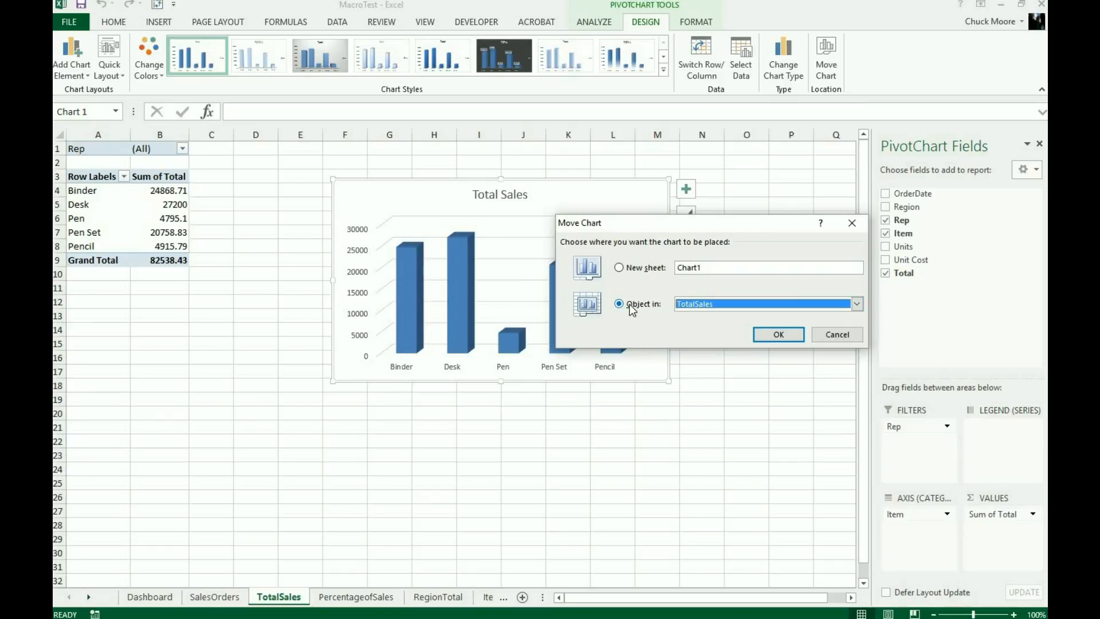
{"action": "left_click", "coordinate": [722, 300]}
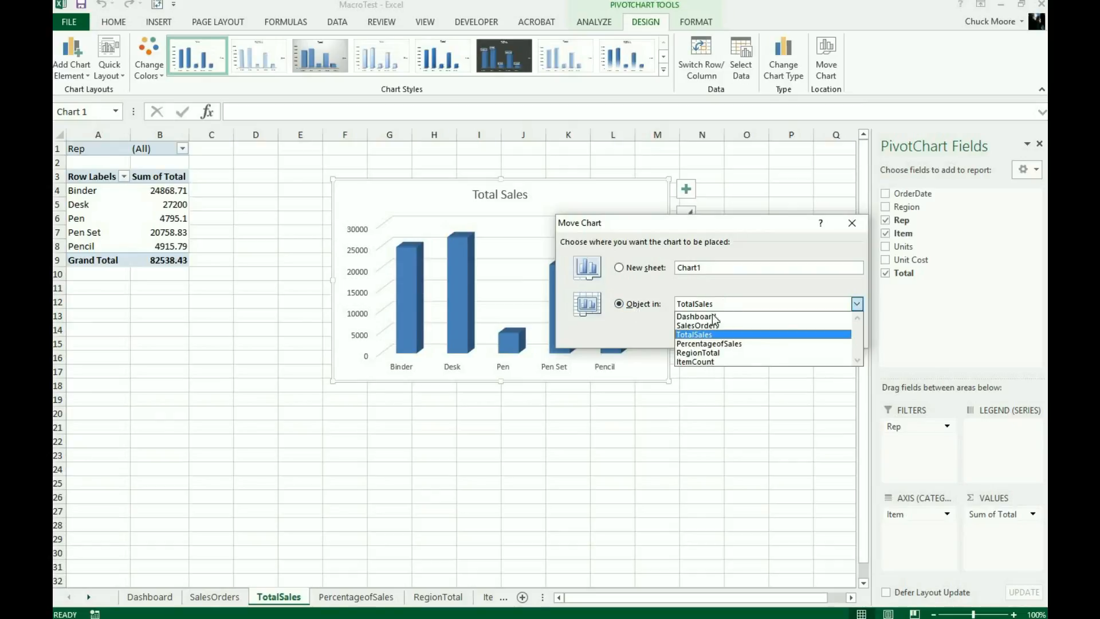
{"action": "left_click", "coordinate": [711, 316]}
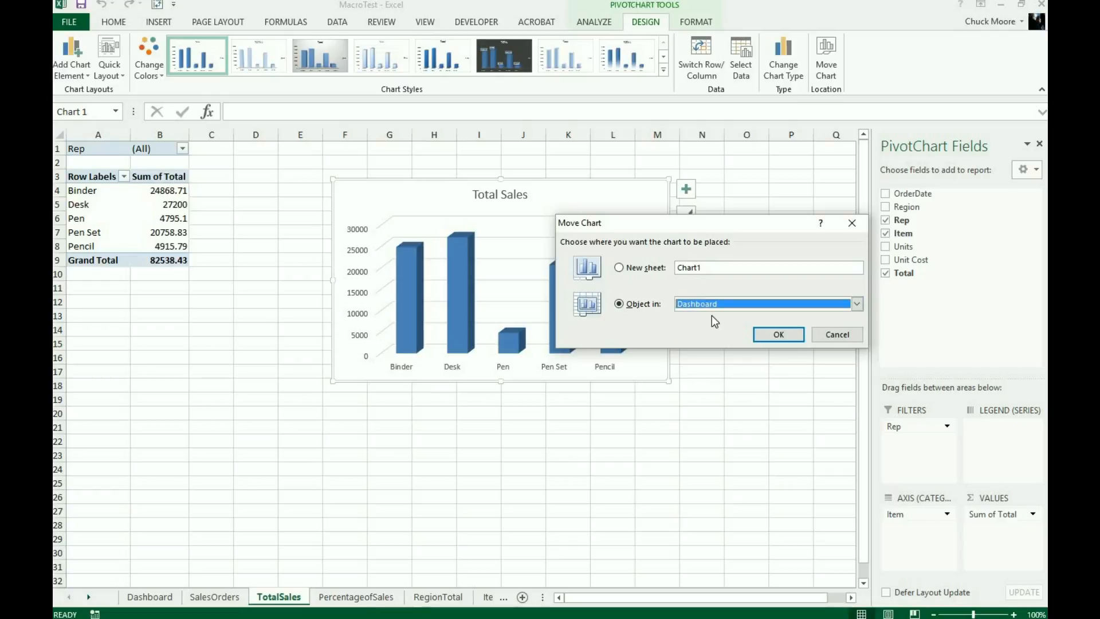
{"action": "left_click", "coordinate": [772, 333]}
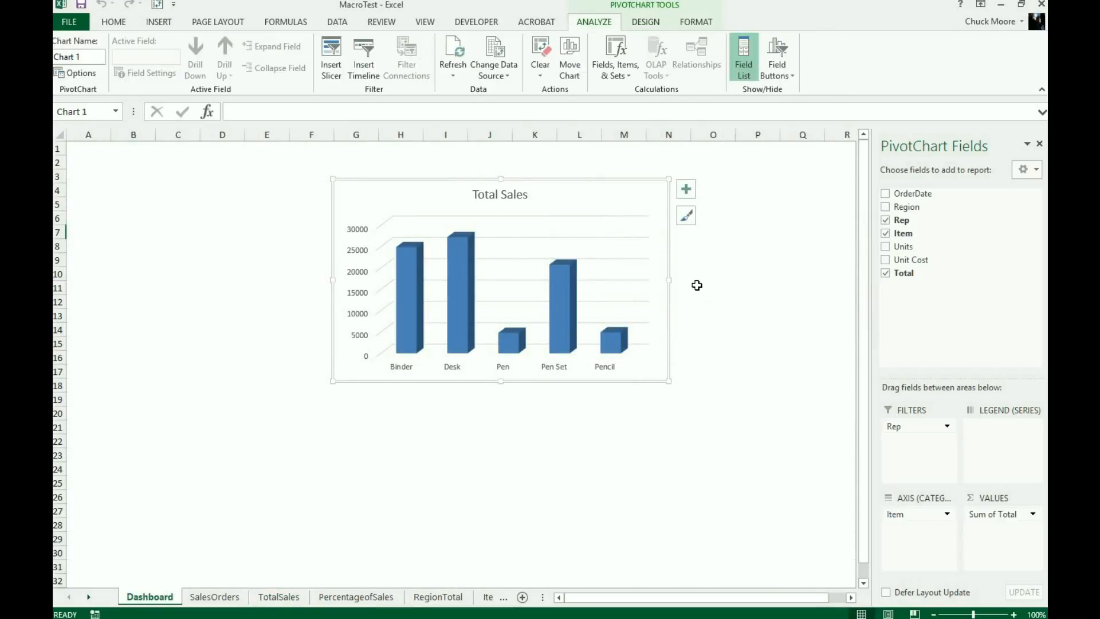
{"action": "mouse_move", "coordinate": [668, 256]}
{"action": "left_mouse_down"}
{"action": "mouse_move", "coordinate": [547, 261]}
{"action": "mouse_move", "coordinate": [408, 224]}
{"action": "left_mouse_up"}
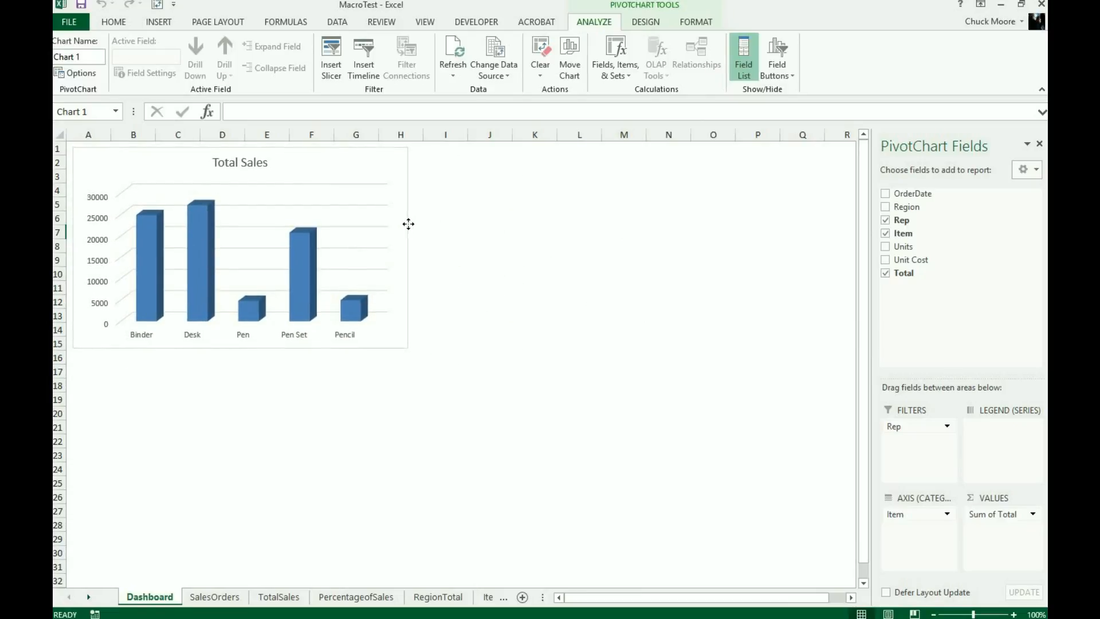
Move the Total Percentage of Sales chart from the PercentageofSales worksheet to Dashboard as an object.
{"action": "left_click", "coordinate": [367, 598]}
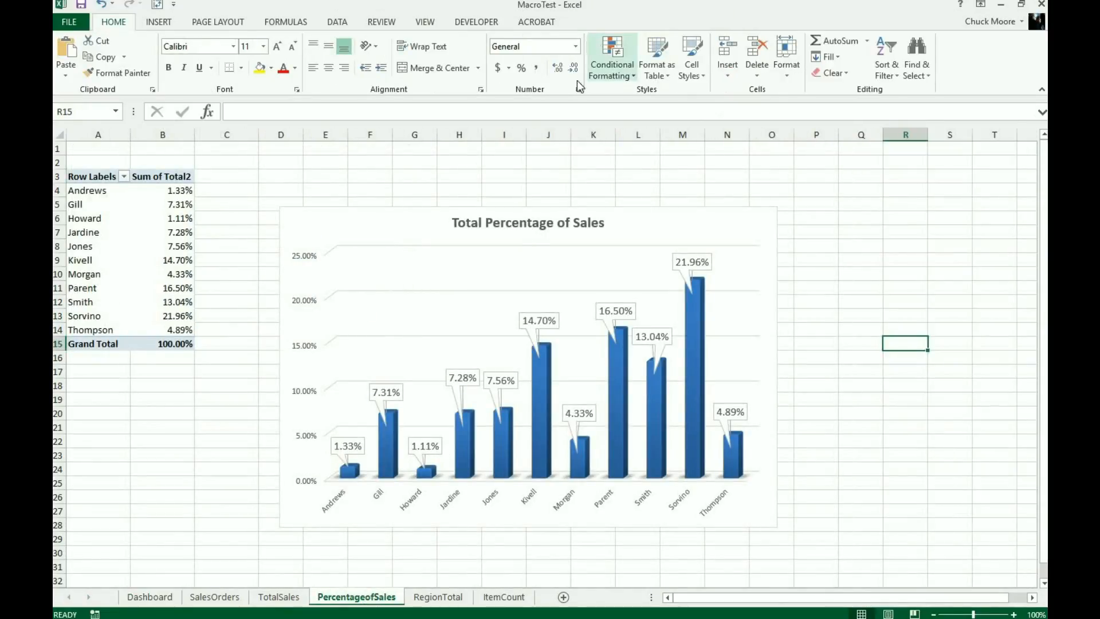
{"action": "left_click", "coordinate": [520, 242]}
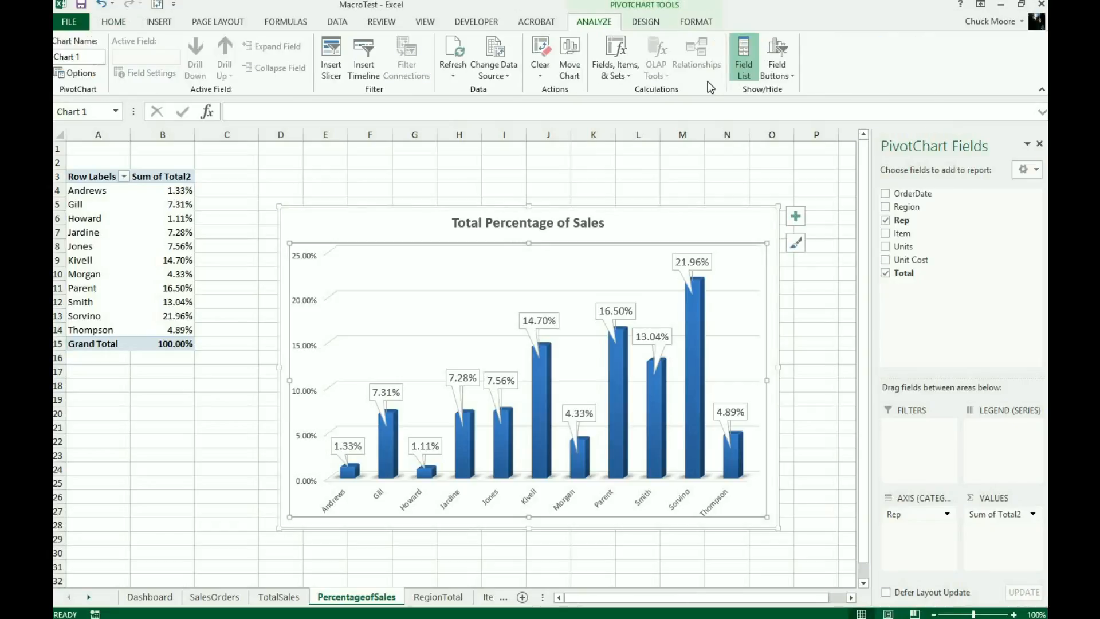
{"action": "left_click", "coordinate": [650, 24]}
{"action": "left_click", "coordinate": [828, 64]}
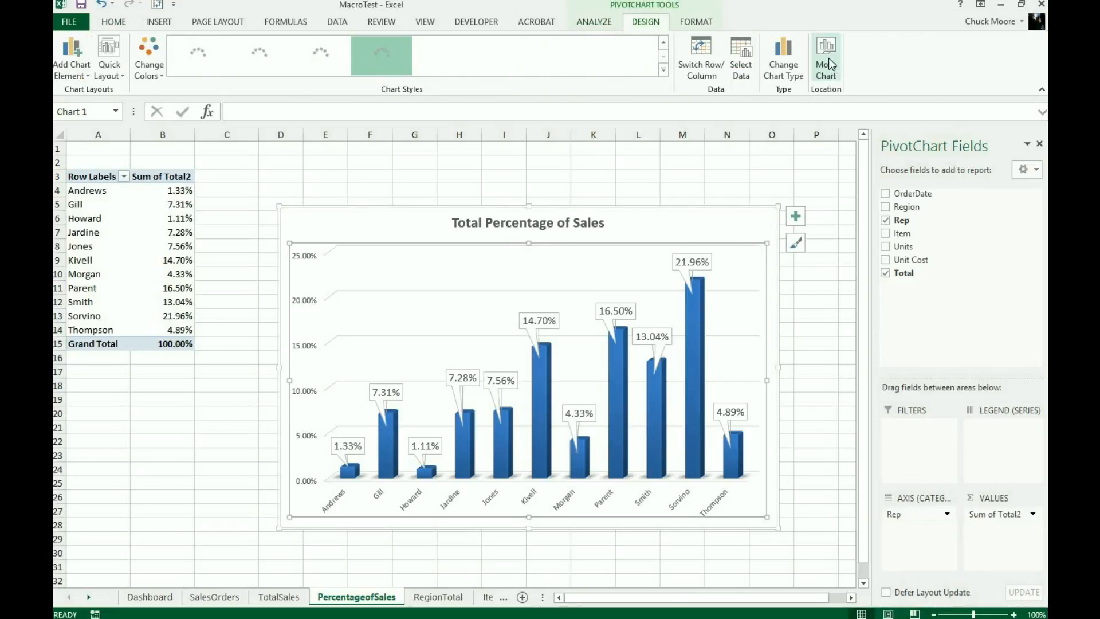
{"action": "left_click", "coordinate": [792, 301]}
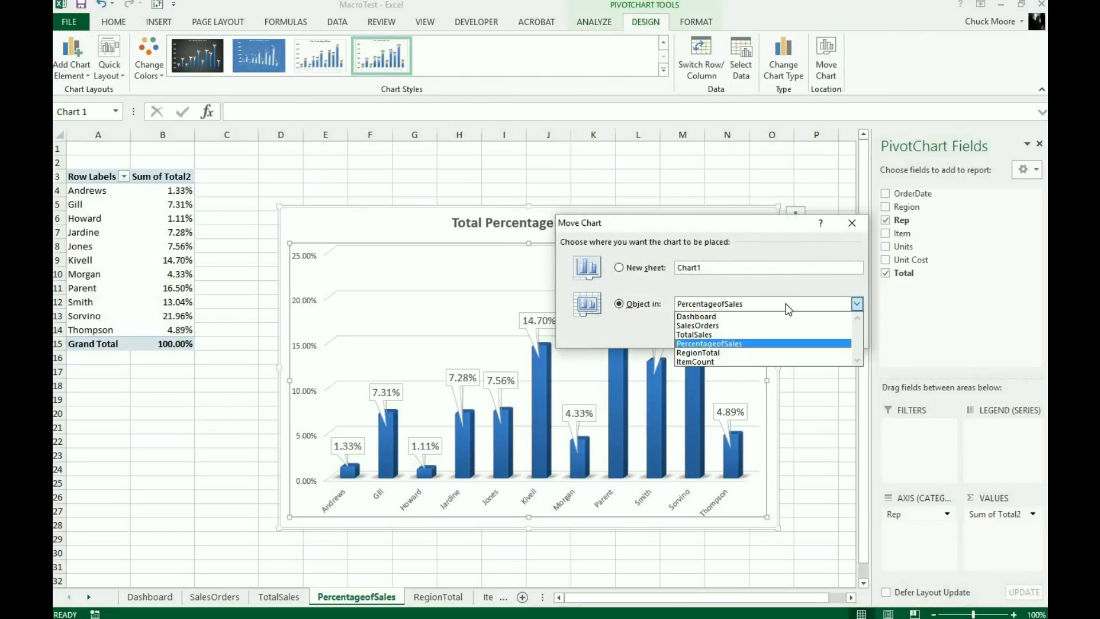
{"action": "left_click", "coordinate": [763, 313]}
{"action": "left_click", "coordinate": [775, 335]}
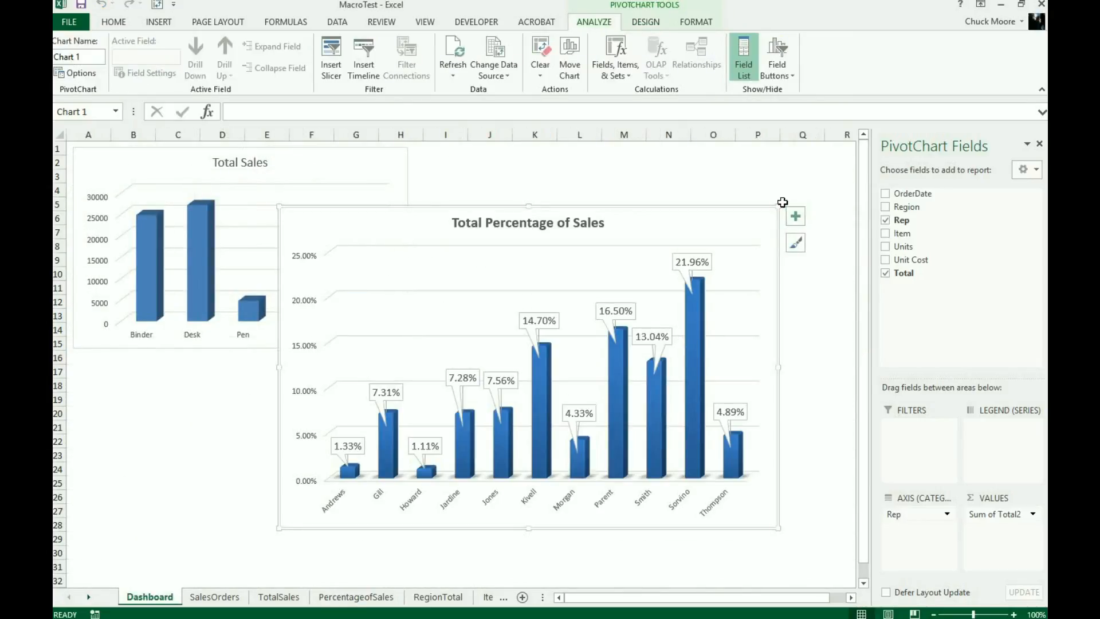
Place the Total Percentage of Sales chart directly below Total Sales and shrink it to the same width, ending around row 31.
{"action": "mouse_move", "coordinate": [779, 204]}
{"action": "left_mouse_down"}
{"action": "mouse_move", "coordinate": [754, 246]}
{"action": "mouse_move", "coordinate": [691, 298]}
{"action": "mouse_move", "coordinate": [515, 358]}
{"action": "mouse_move", "coordinate": [420, 354]}
{"action": "left_mouse_up"}
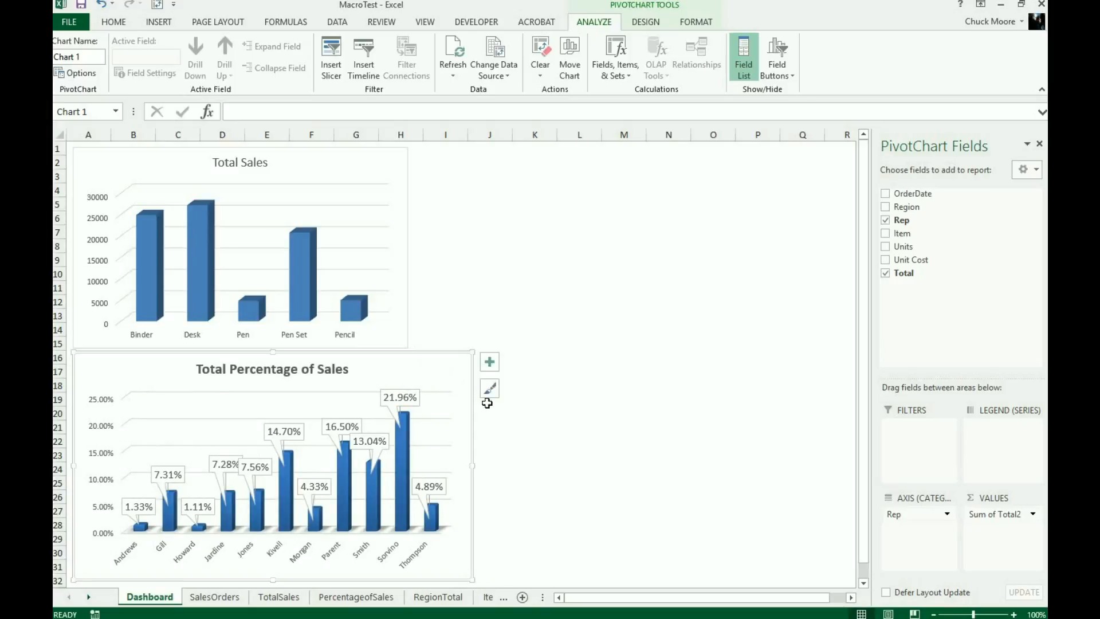
{"action": "left_click_drag", "start_coordinate": [429, 470], "coordinate": [408, 470]}
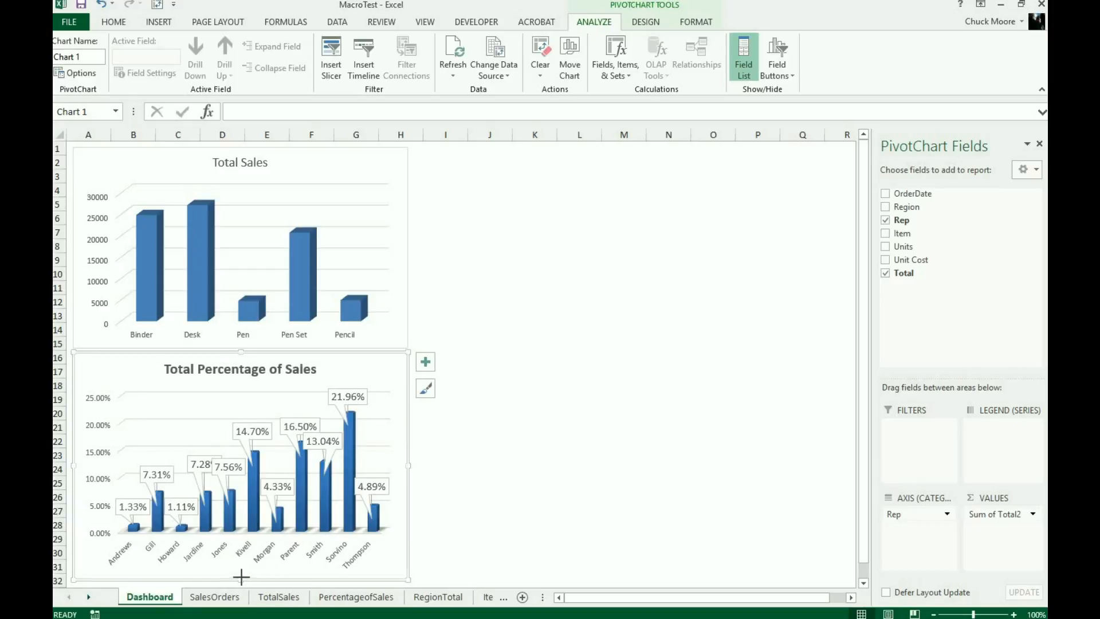
{"action": "left_click_drag", "start_coordinate": [241, 576], "coordinate": [241, 572]}
{"action": "left_click", "coordinate": [536, 394]}
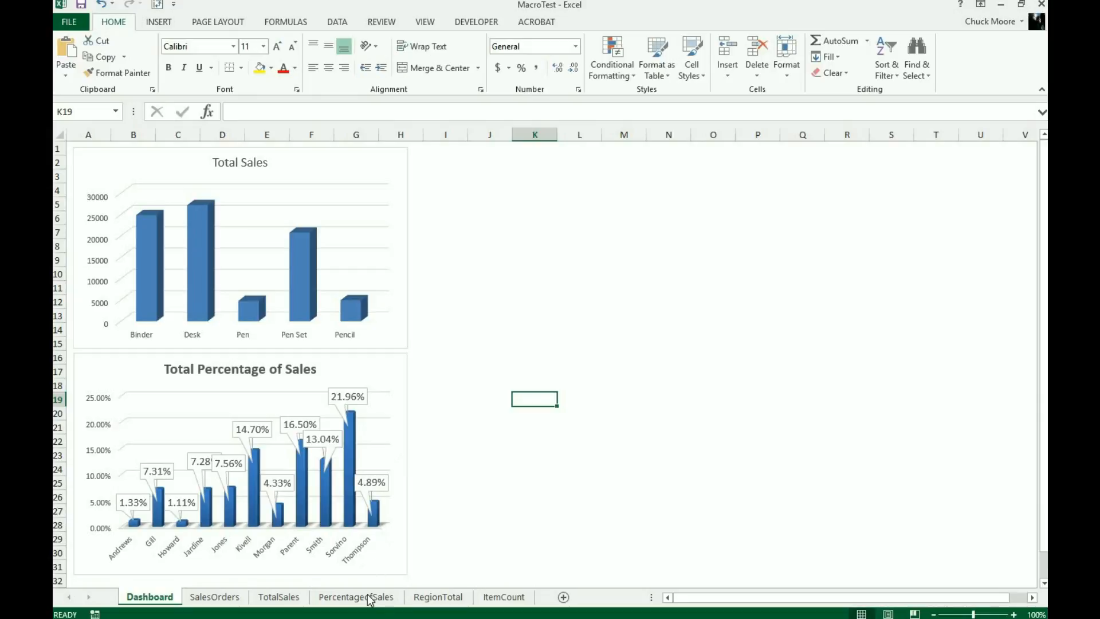
Move the Region Total chart from the RegionTotal worksheet to Dashboard as an object.
{"action": "left_click", "coordinate": [431, 599]}
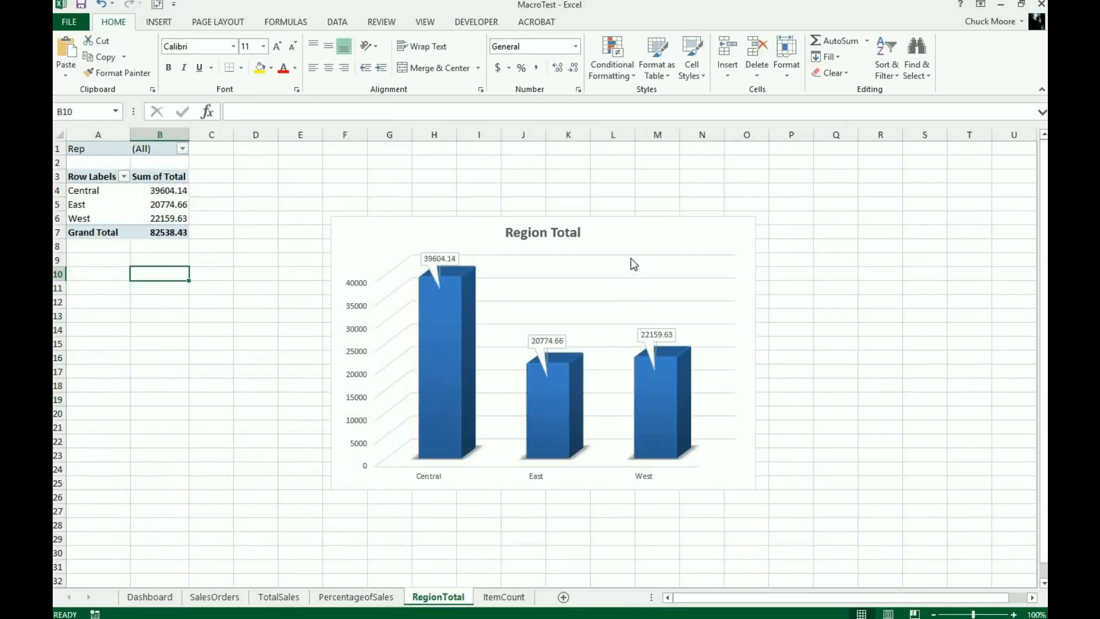
{"action": "left_click", "coordinate": [633, 256]}
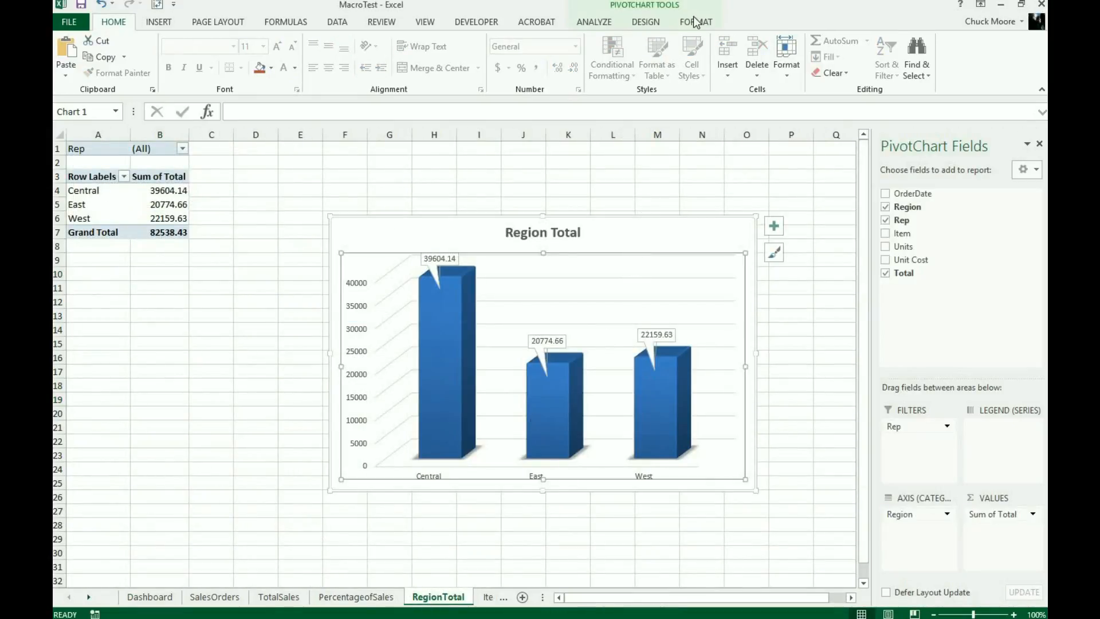
{"action": "left_click", "coordinate": [656, 23]}
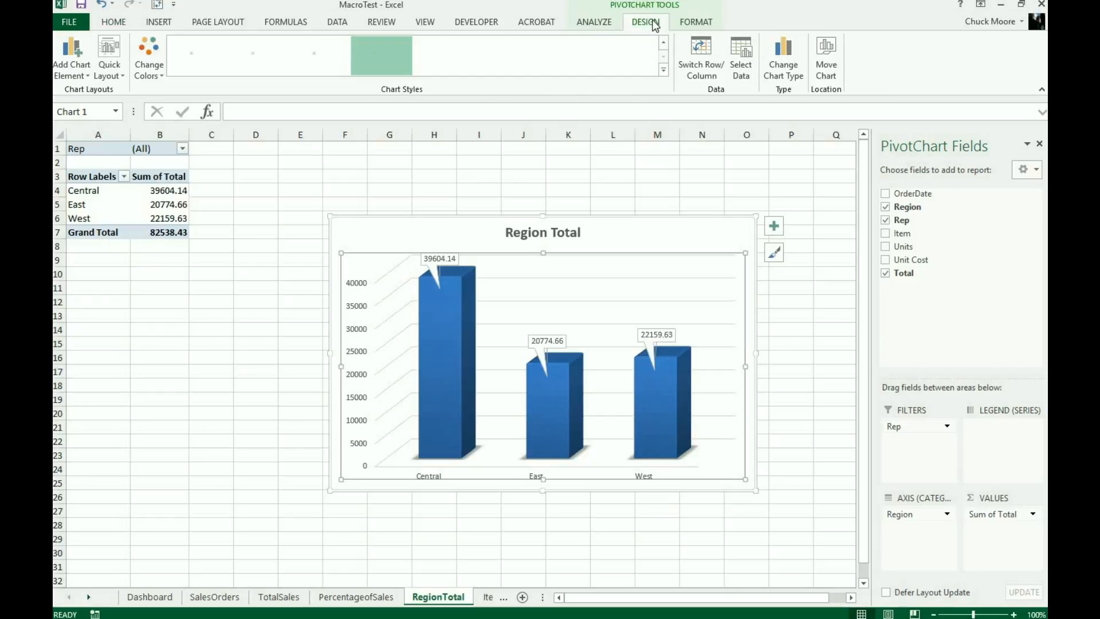
{"action": "left_click", "coordinate": [828, 58]}
{"action": "left_click", "coordinate": [728, 298]}
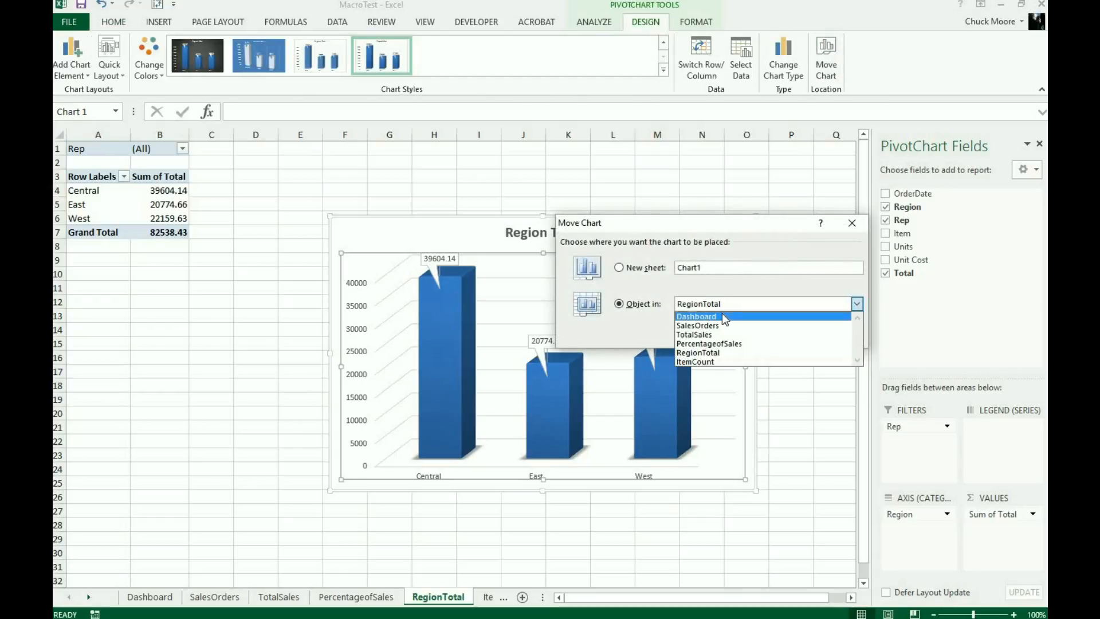
{"action": "left_click", "coordinate": [722, 313]}
{"action": "left_click", "coordinate": [795, 333]}
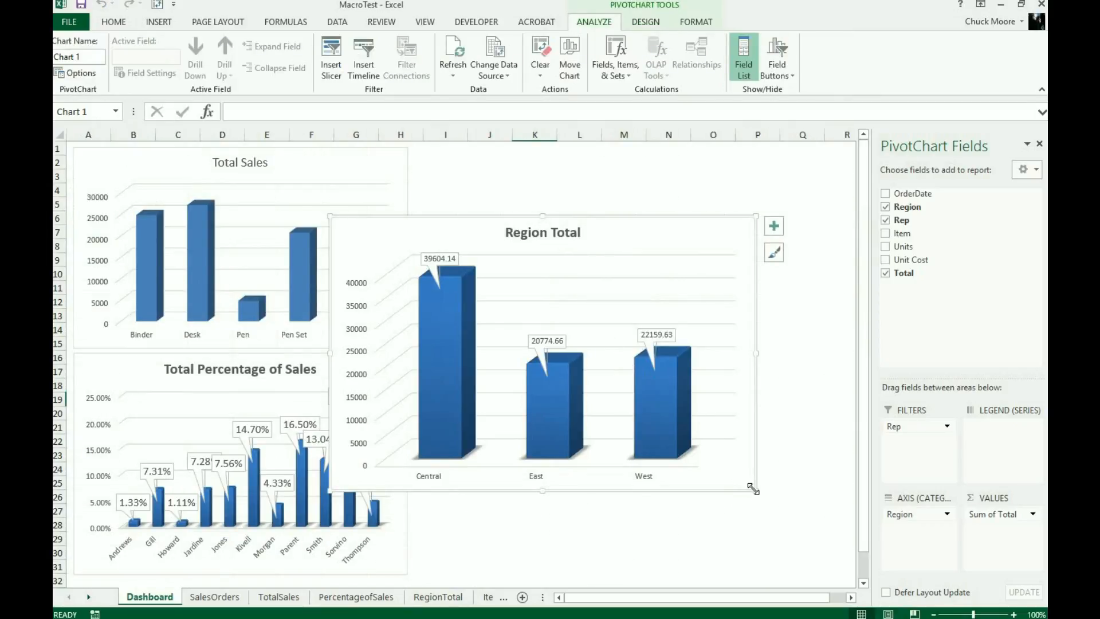
Shrink the Region Total chart and place it directly right of Total Sales, matching that chart's height and width.
{"action": "left_click_drag", "start_coordinate": [752, 488], "coordinate": [720, 382]}
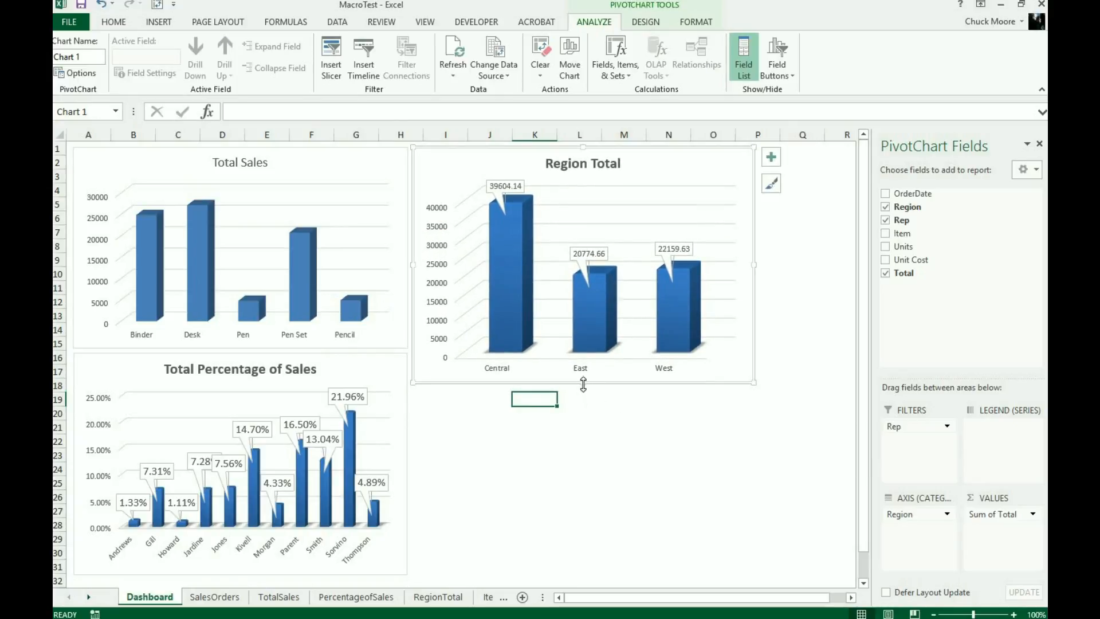
{"action": "left_click_drag", "start_coordinate": [583, 384], "coordinate": [577, 349]}
{"action": "left_click_drag", "start_coordinate": [578, 347], "coordinate": [578, 348]}
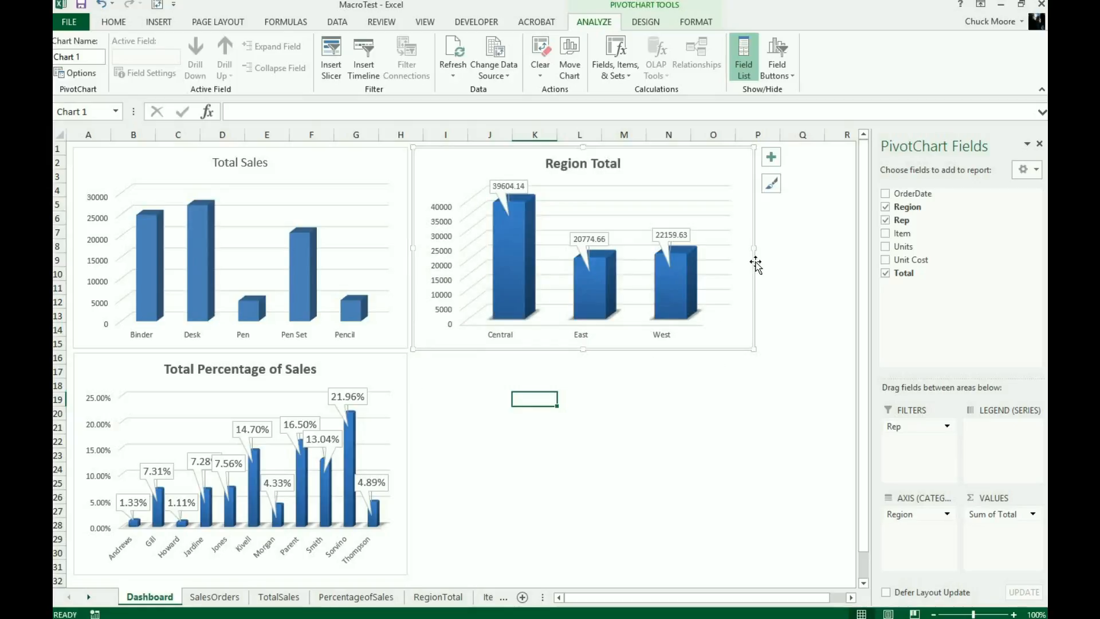
{"action": "left_click_drag", "start_coordinate": [750, 248], "coordinate": [747, 248]}
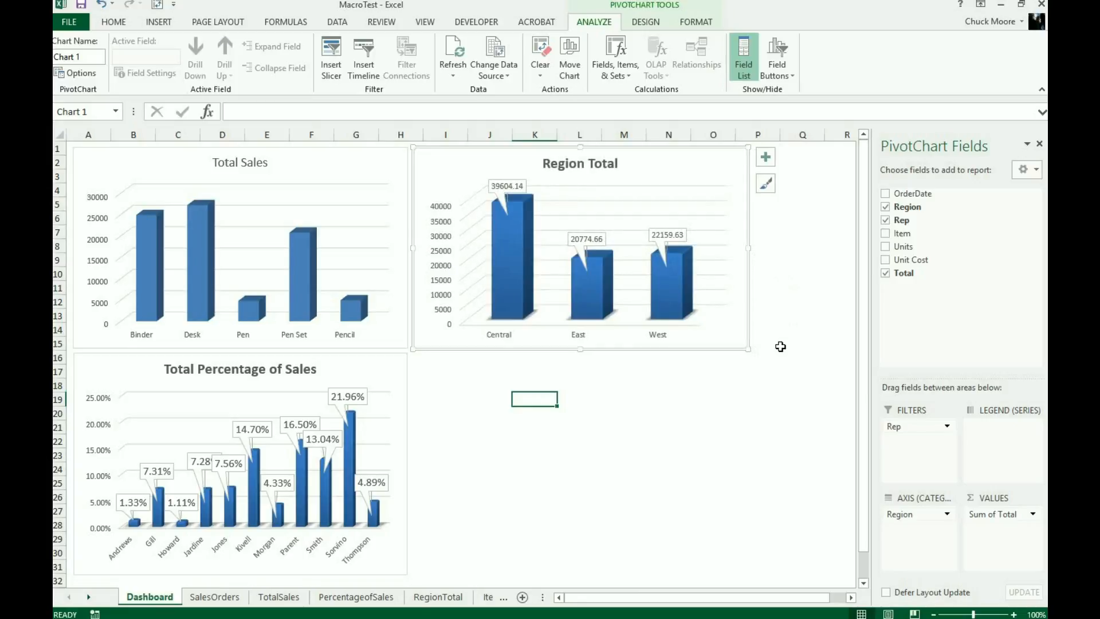
{"action": "left_click", "coordinate": [783, 348]}
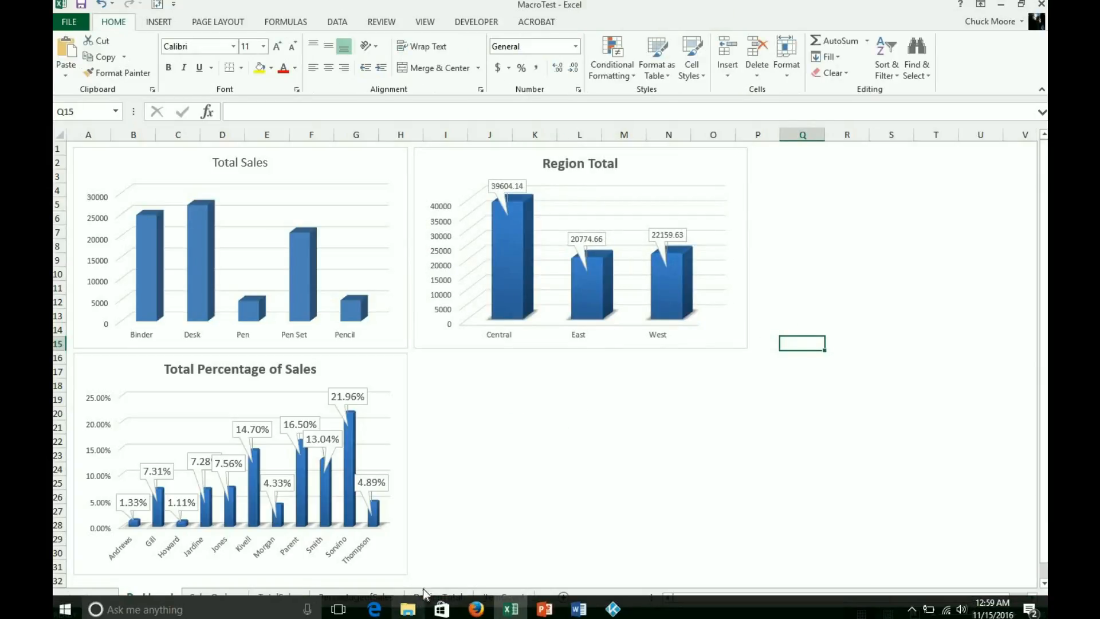
Move the Total Items Sold chart from the ItemCount worksheet to Dashboard as an object.
{"action": "left_click", "coordinate": [491, 599]}
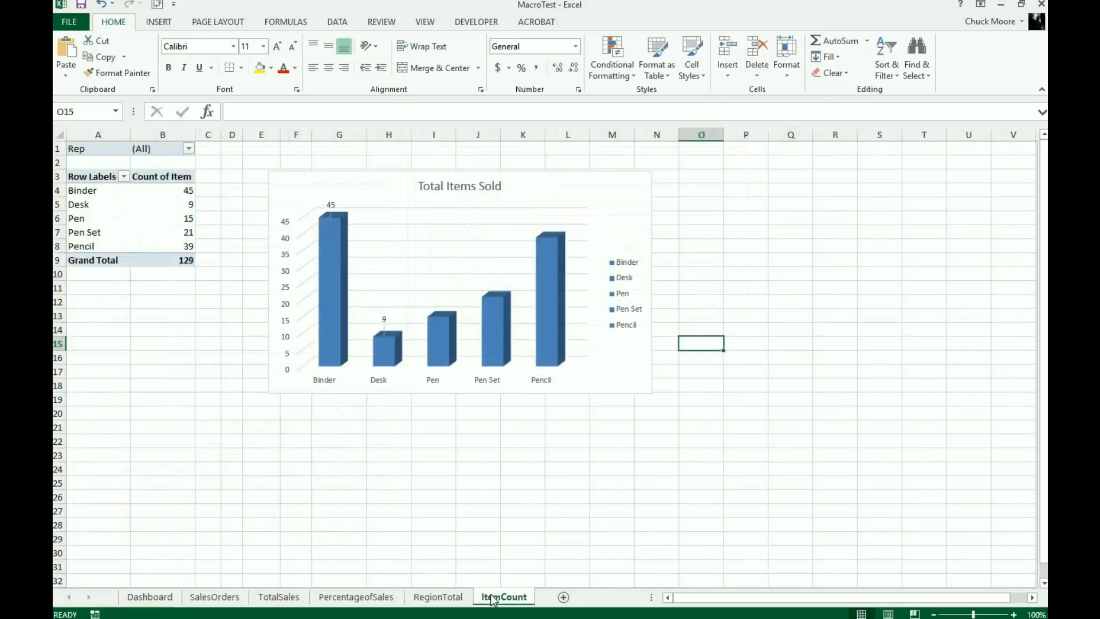
{"action": "left_click", "coordinate": [612, 226]}
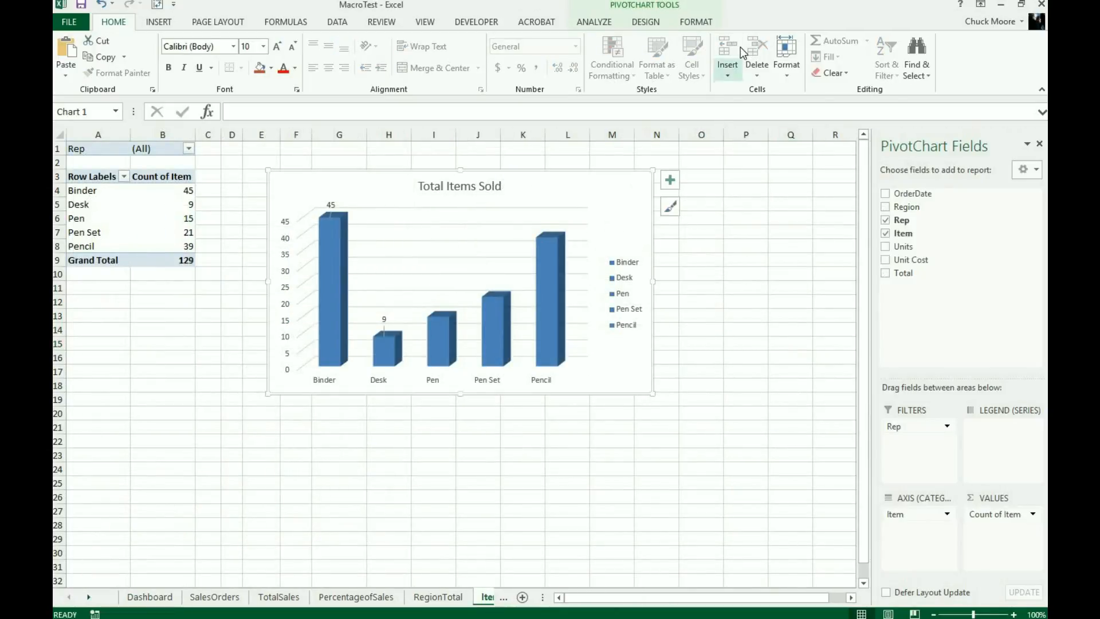
{"action": "left_click", "coordinate": [657, 26]}
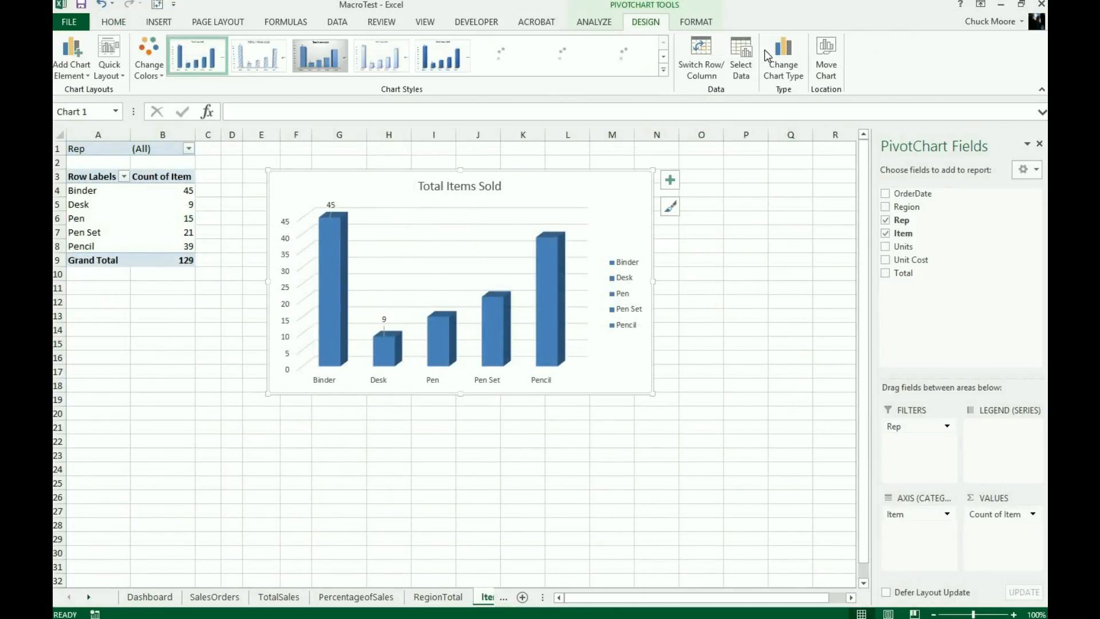
{"action": "left_click", "coordinate": [824, 56]}
{"action": "left_click", "coordinate": [755, 305]}
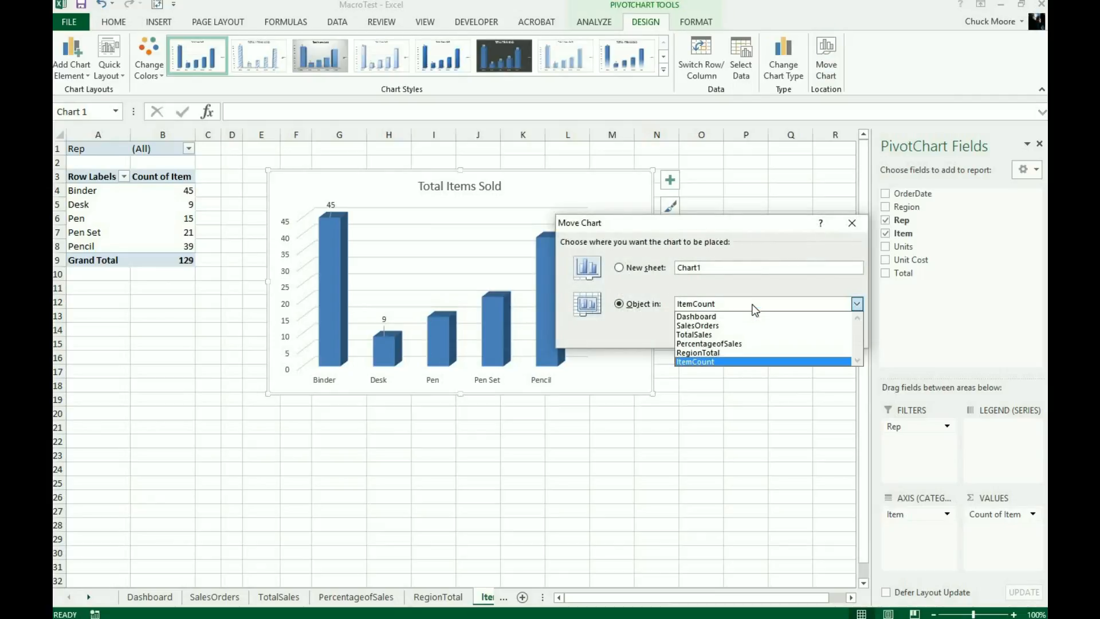
{"action": "left_click", "coordinate": [731, 318]}
{"action": "left_click", "coordinate": [765, 334]}
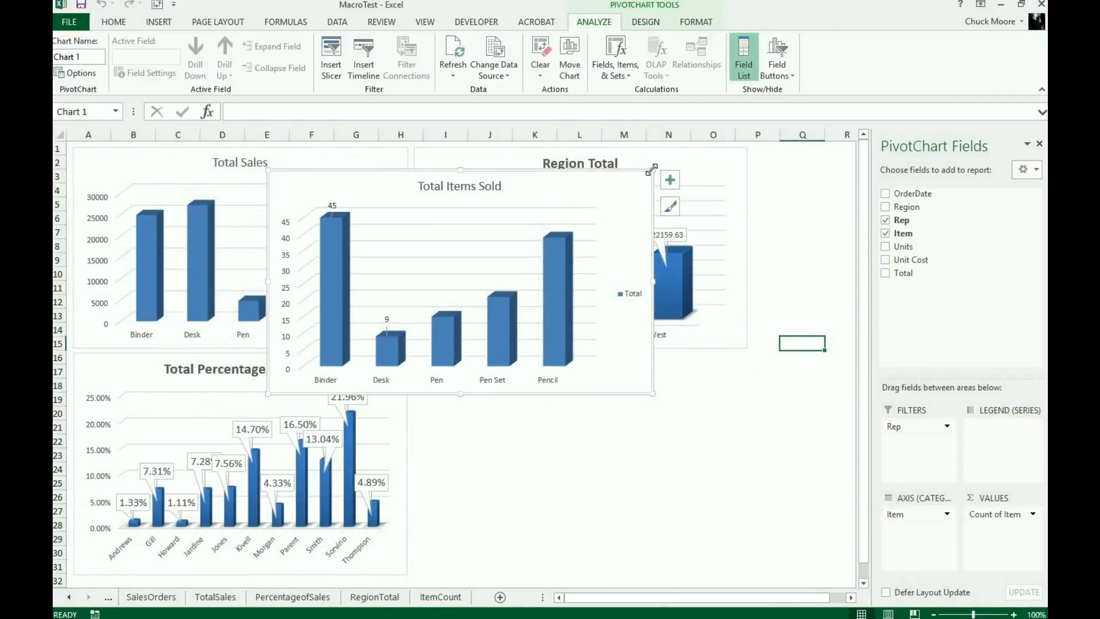
Place Total Items Sold directly below Region Total, matching that chart's width and the bottom edge of Total Percentage of Sales.
{"action": "left_click_drag", "start_coordinate": [654, 170], "coordinate": [717, 354]}
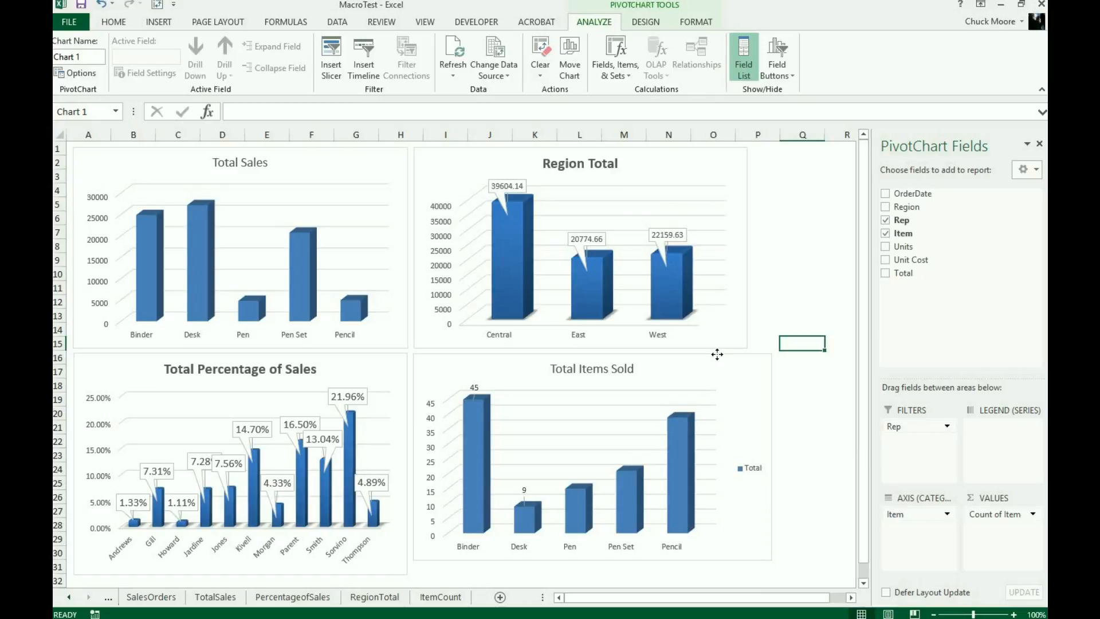
{"action": "left_click", "coordinate": [720, 356]}
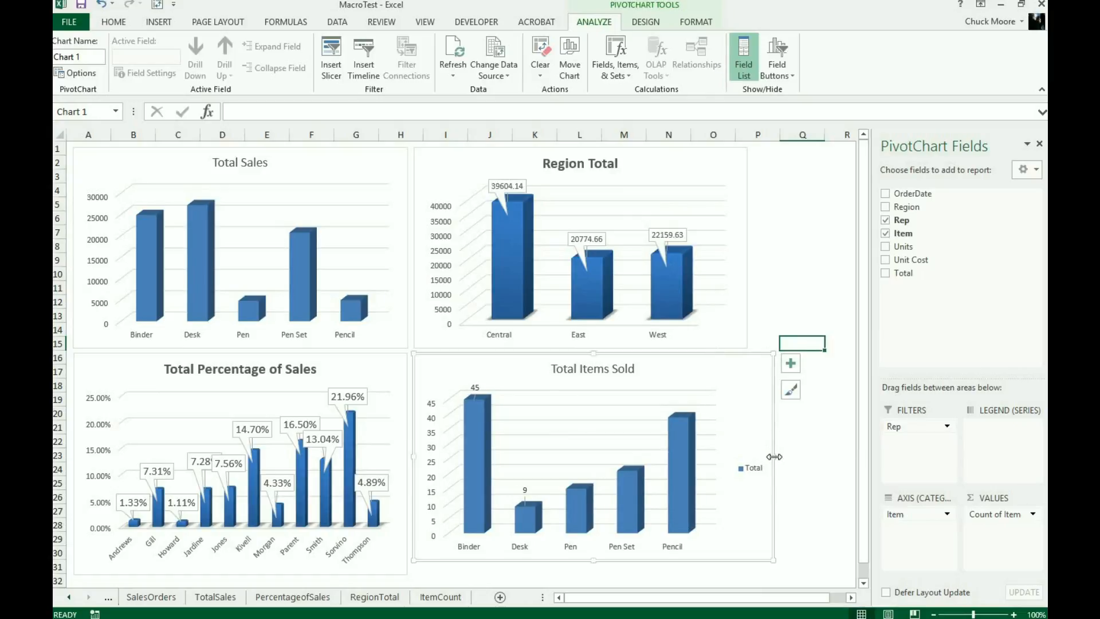
{"action": "left_click_drag", "start_coordinate": [774, 457], "coordinate": [749, 452]}
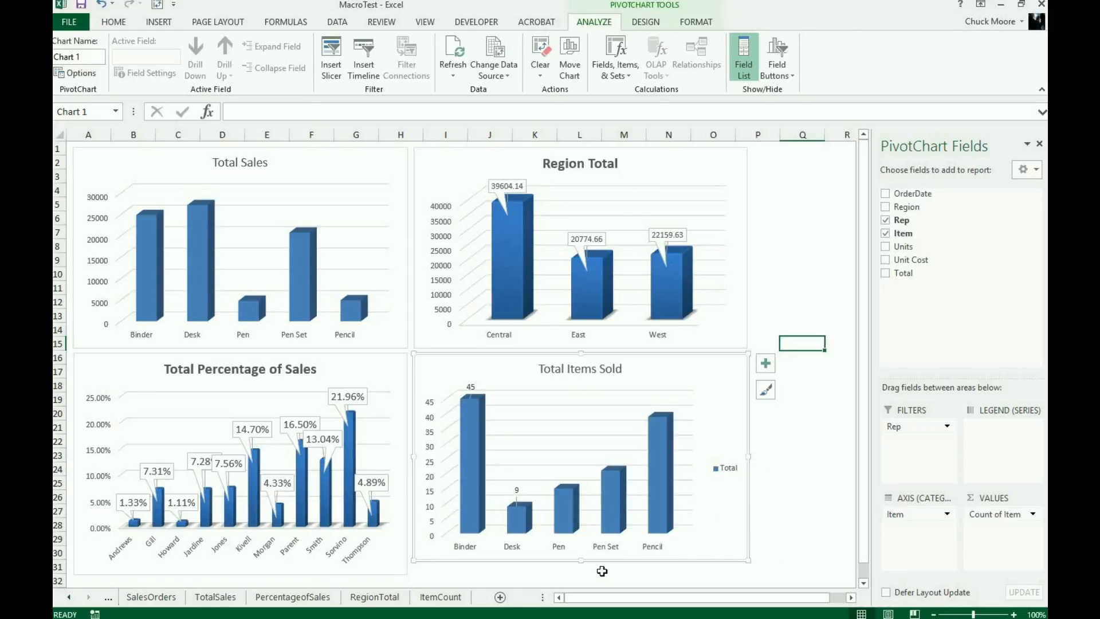
{"action": "left_click_drag", "start_coordinate": [581, 562], "coordinate": [580, 574]}
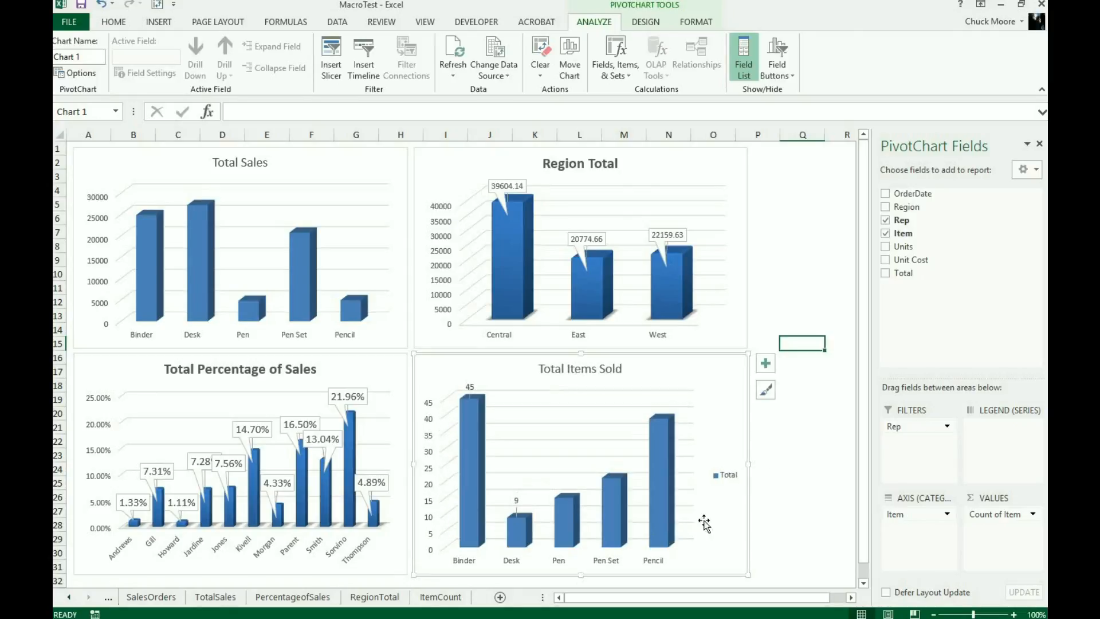
{"action": "left_click", "coordinate": [806, 488]}
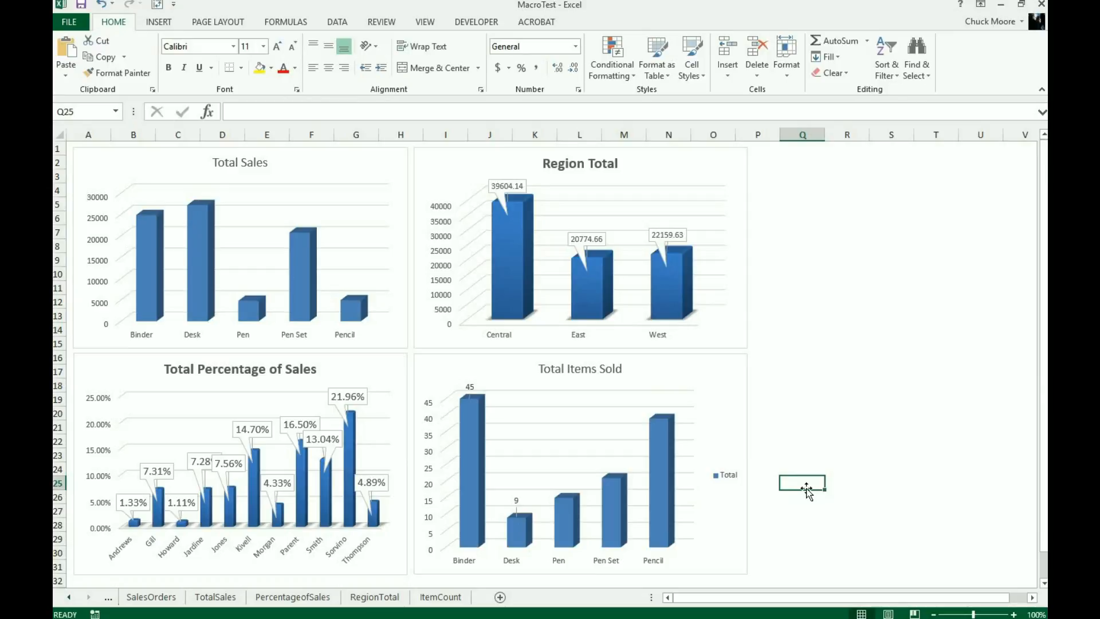
Insert a slicer for the Rep field based on the Region Total chart.
{"action": "left_click", "coordinate": [731, 170]}
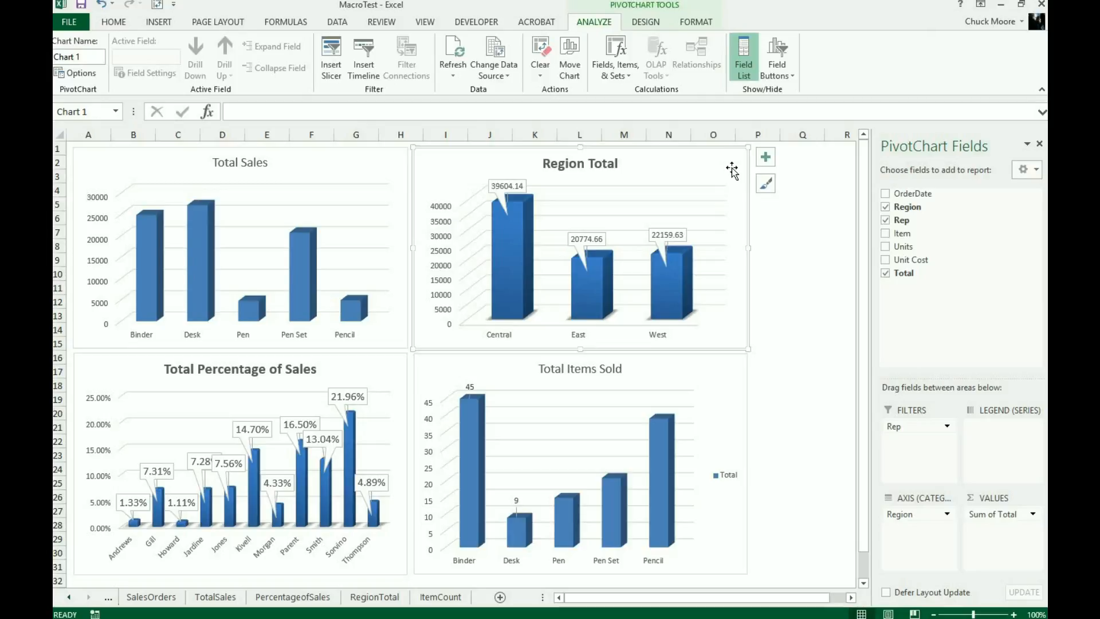
{"action": "left_click", "coordinate": [332, 63]}
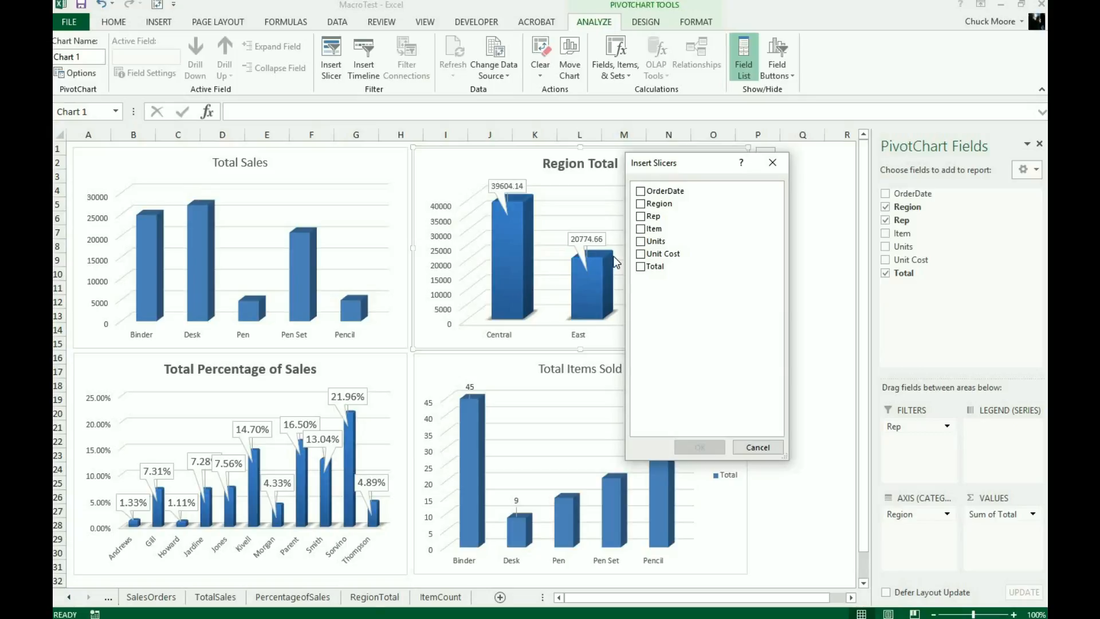
{"action": "left_click", "coordinate": [640, 218]}
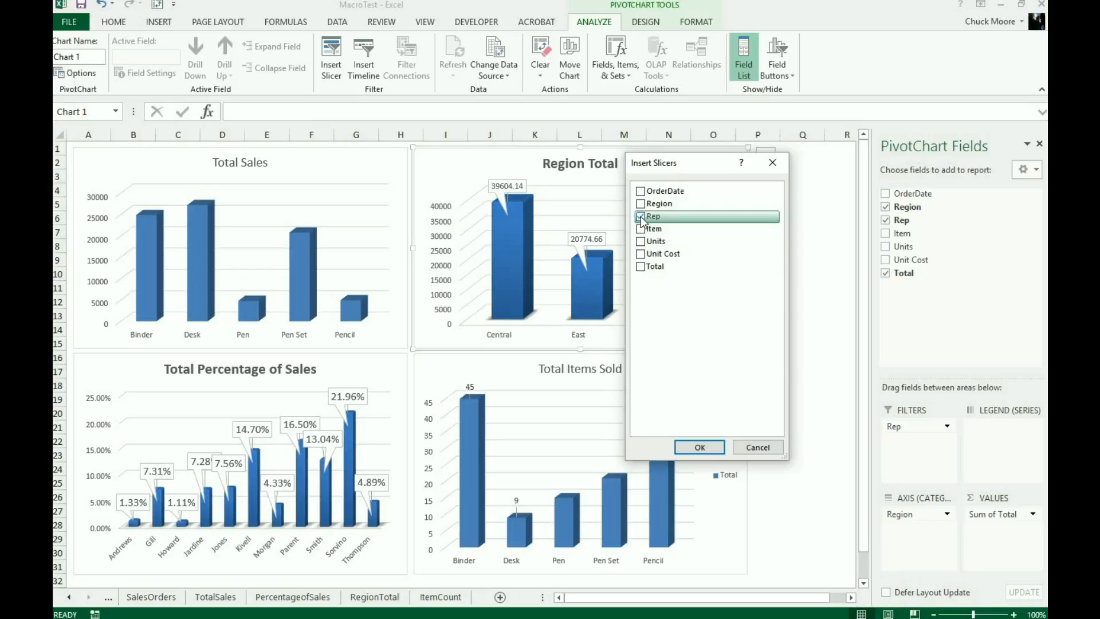
{"action": "left_click", "coordinate": [695, 446]}
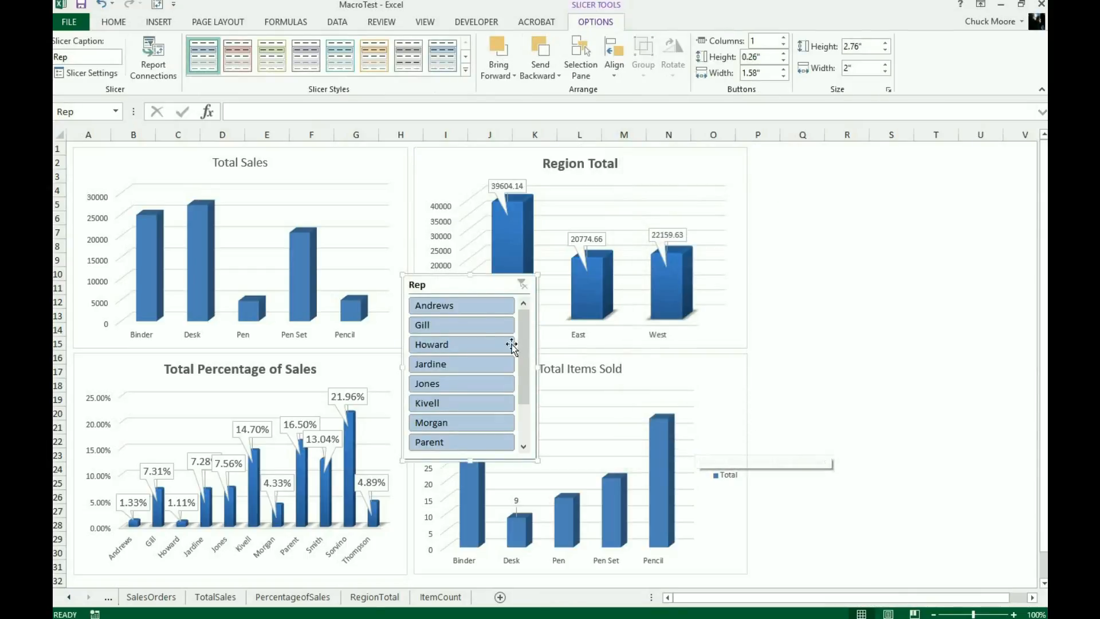
Place the Rep slicer right of the Region Total chart and lengthen it to about 3.68" so every rep fits.
{"action": "left_click_drag", "start_coordinate": [467, 279], "coordinate": [831, 154]}
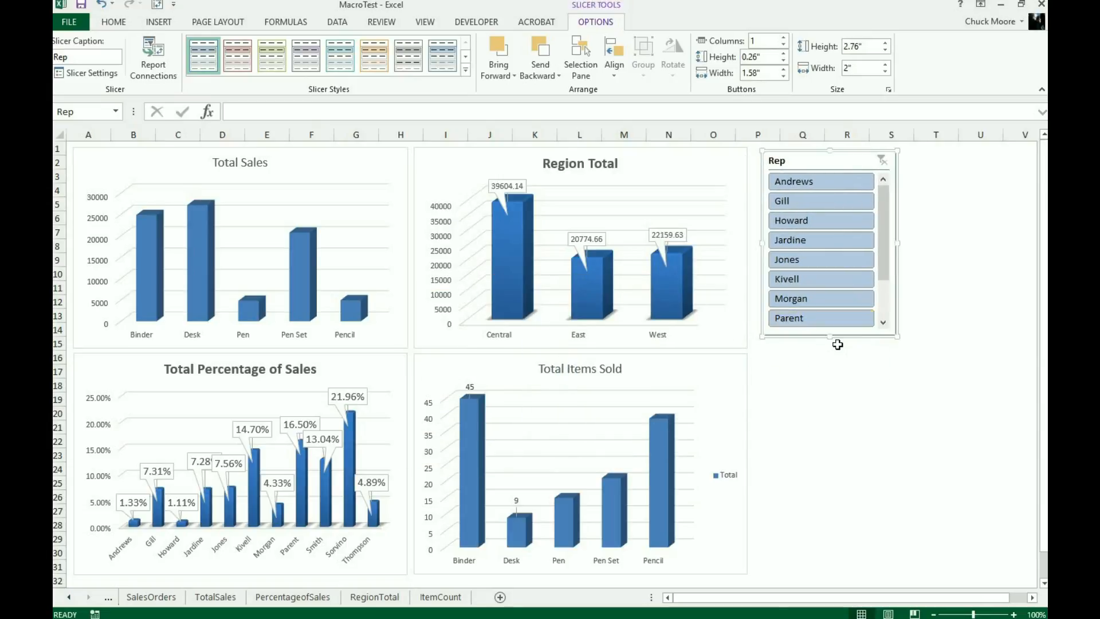
{"action": "left_click_drag", "start_coordinate": [832, 338], "coordinate": [829, 398]}
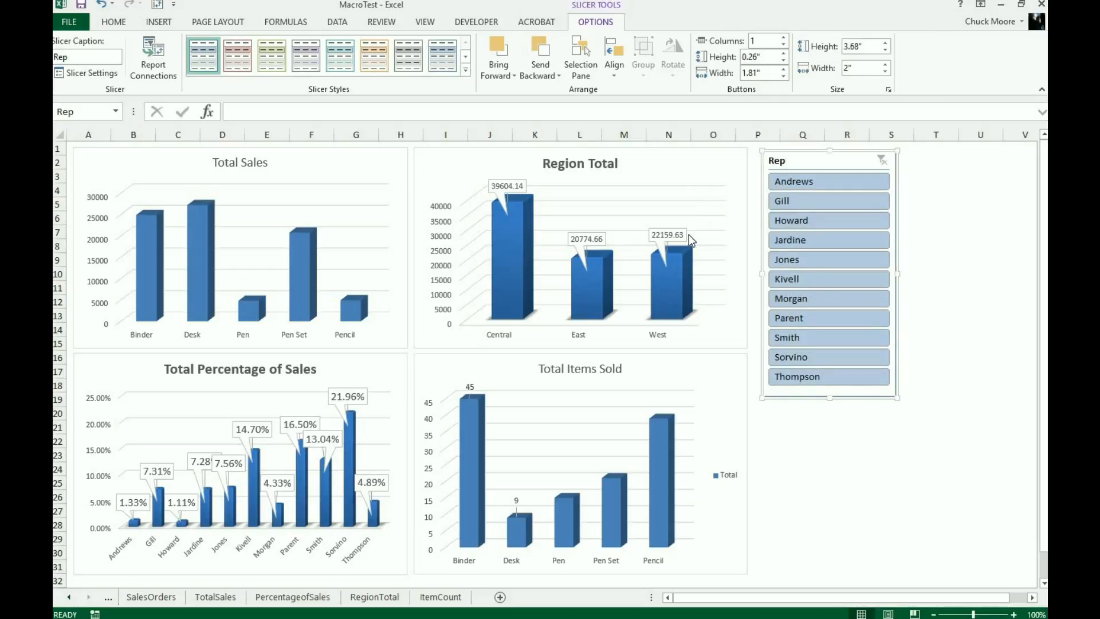
{"action": "left_click", "coordinate": [676, 173]}
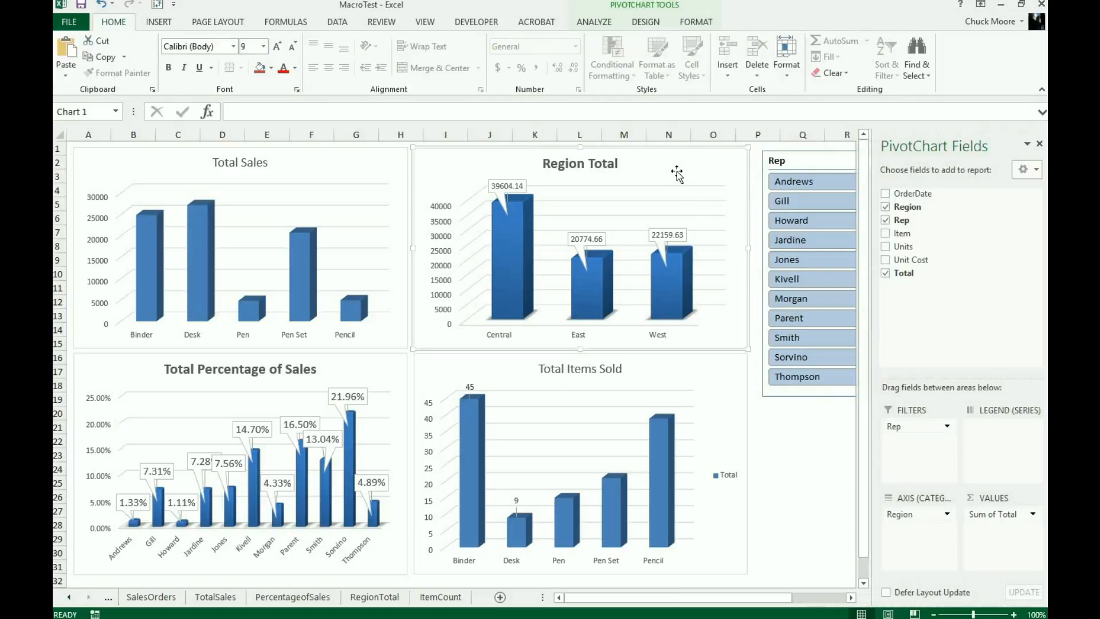
{"action": "left_click", "coordinate": [810, 441]}
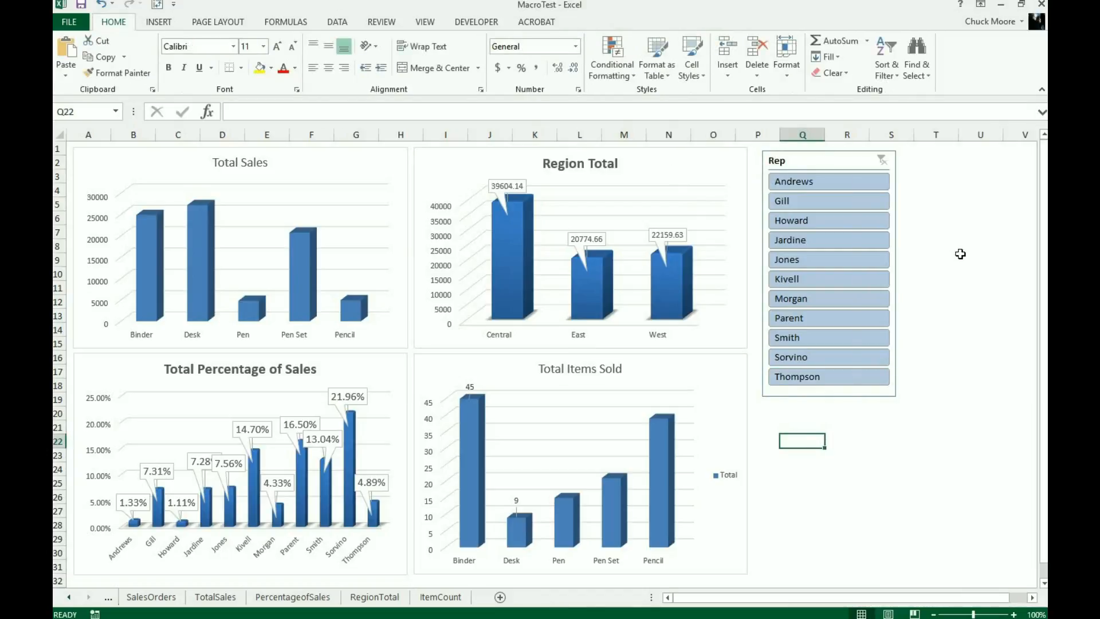
Test the Rep slicer on Region Total with three single reps and a two-rep combination, and clear the filter.
{"action": "left_click", "coordinate": [816, 182]}
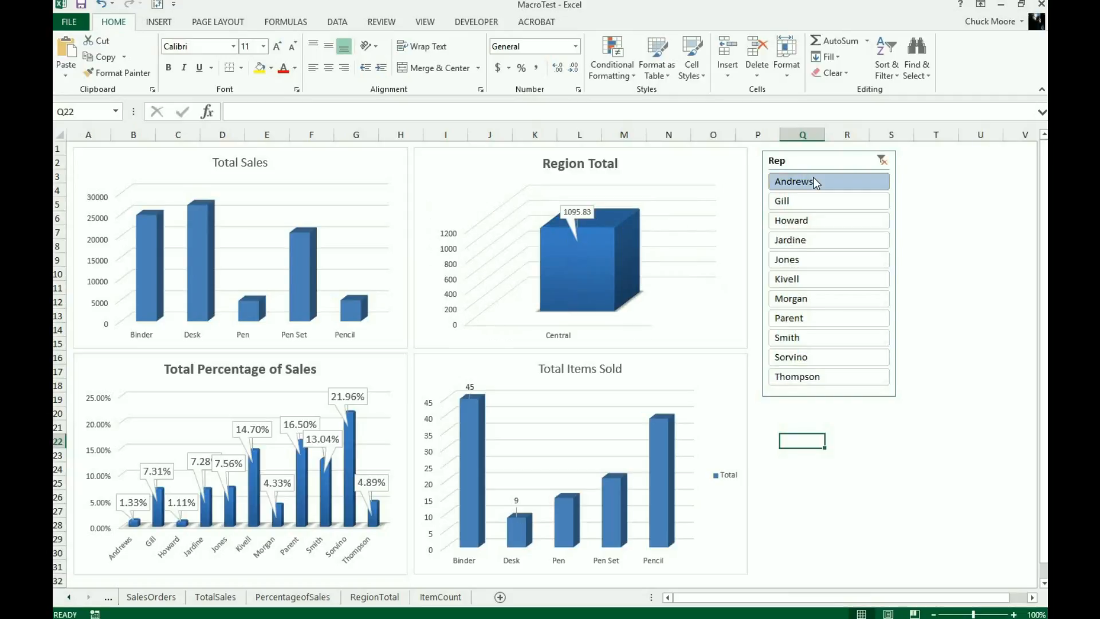
{"action": "mouse_move", "coordinate": [603, 262]}
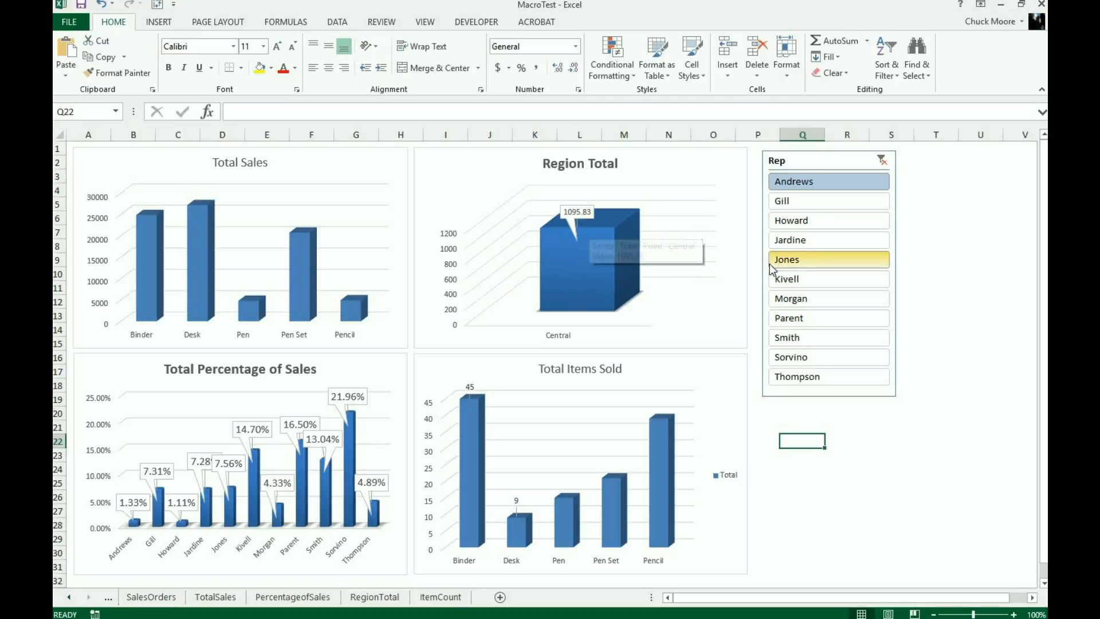
{"action": "left_click", "coordinate": [789, 258]}
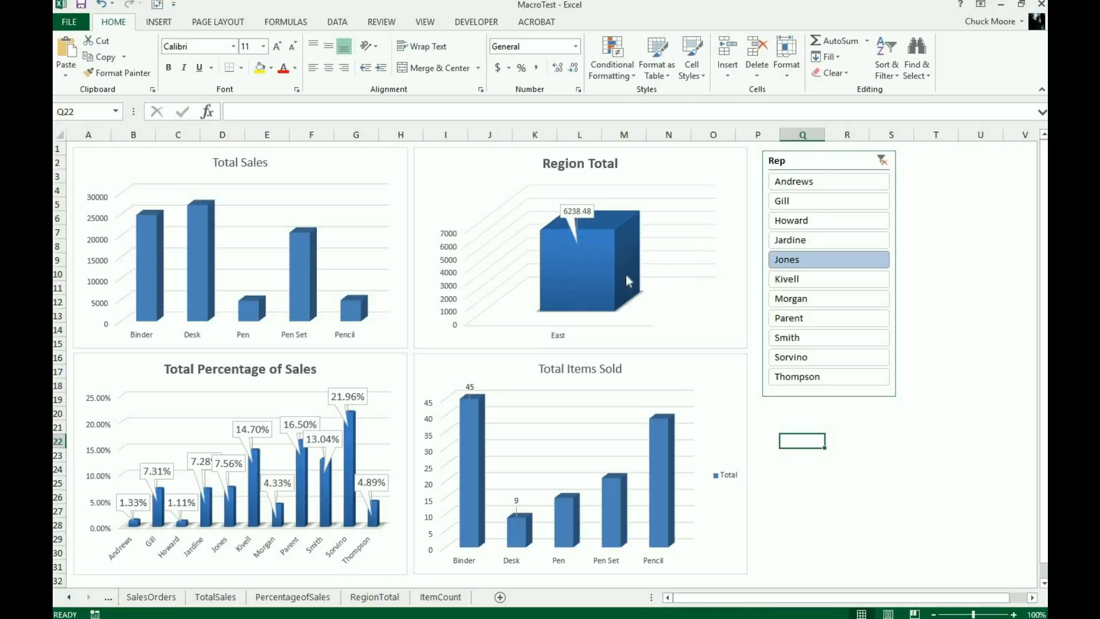
{"action": "left_click", "coordinate": [803, 338]}
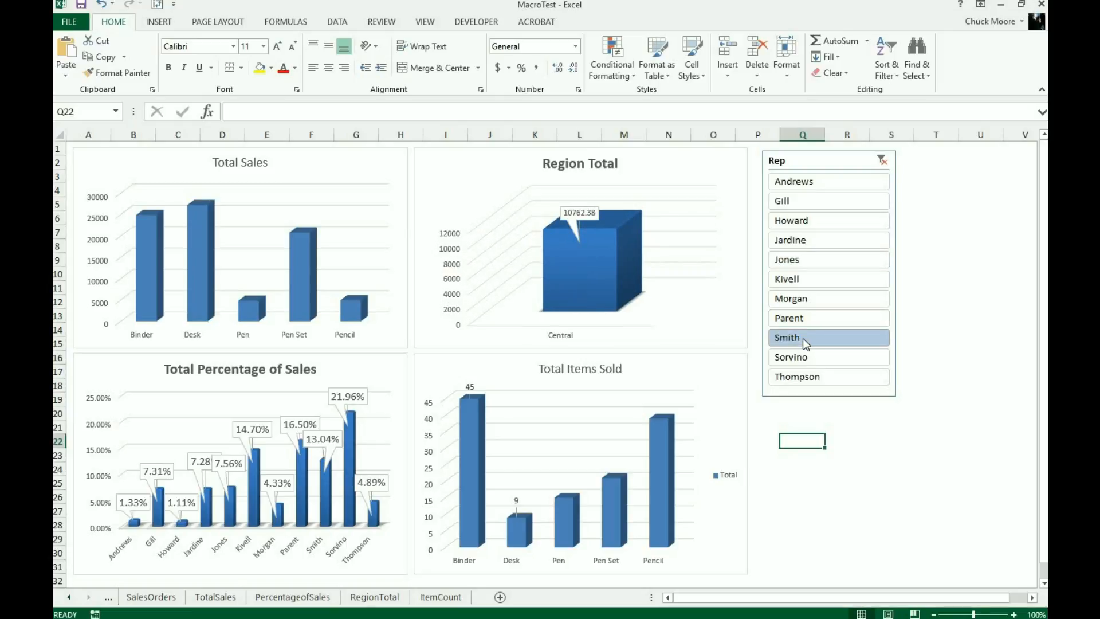
{"action": "left_click", "coordinate": [809, 277], "text": "ctrl"}
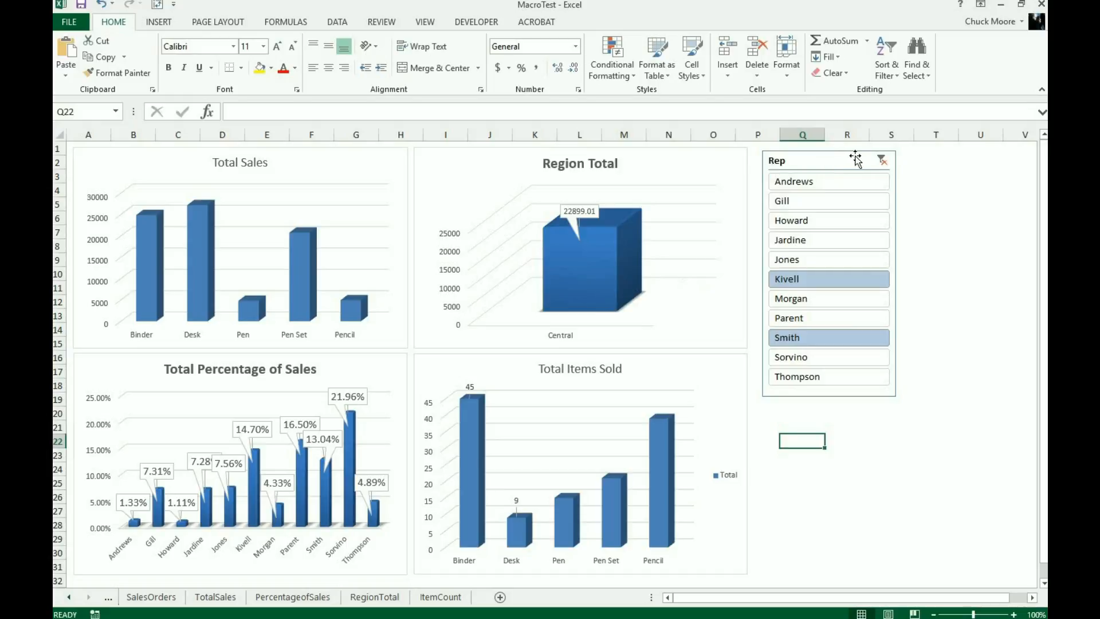
{"action": "left_click", "coordinate": [881, 162]}
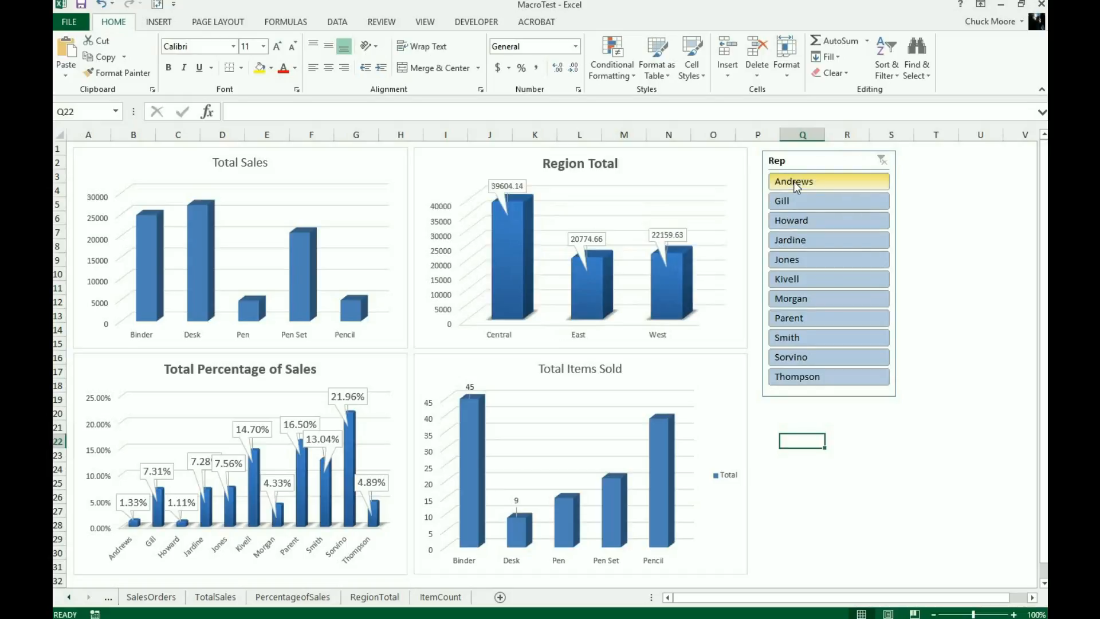
Hide the PivotChart field list and extend the Rep slicer's report connections to the ItemCount and TotalSales pivot tables.
{"action": "mouse_move", "coordinate": [417, 420]}
{"action": "left_mouse_down"}
{"action": "mouse_move", "coordinate": [378, 384]}
{"action": "mouse_move", "coordinate": [420, 420]}
{"action": "left_mouse_up"}
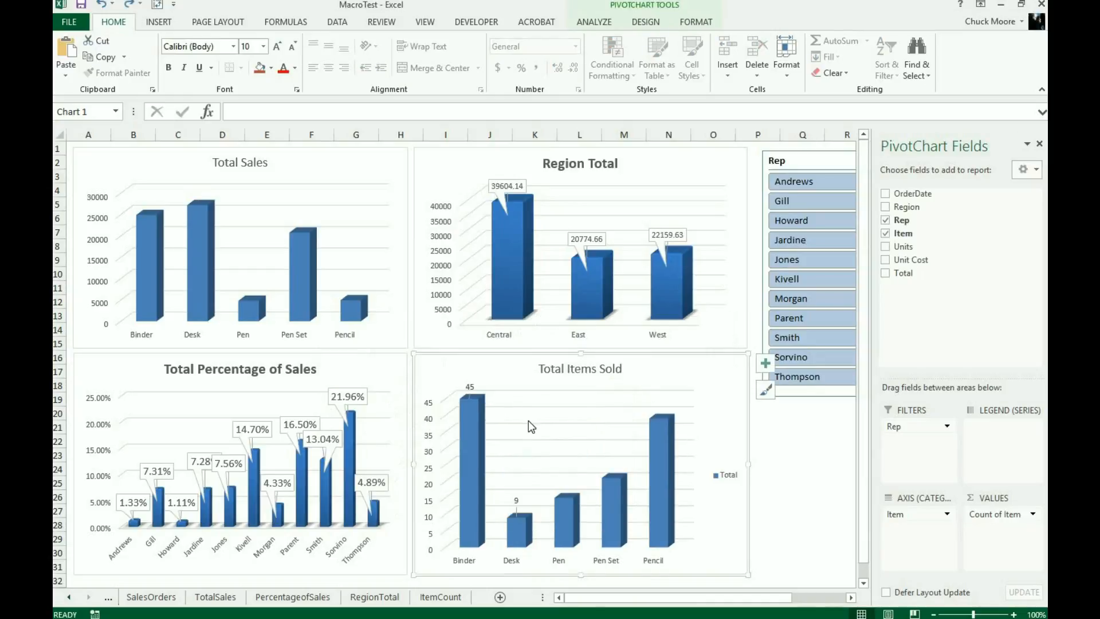
{"action": "left_click", "coordinate": [1040, 144]}
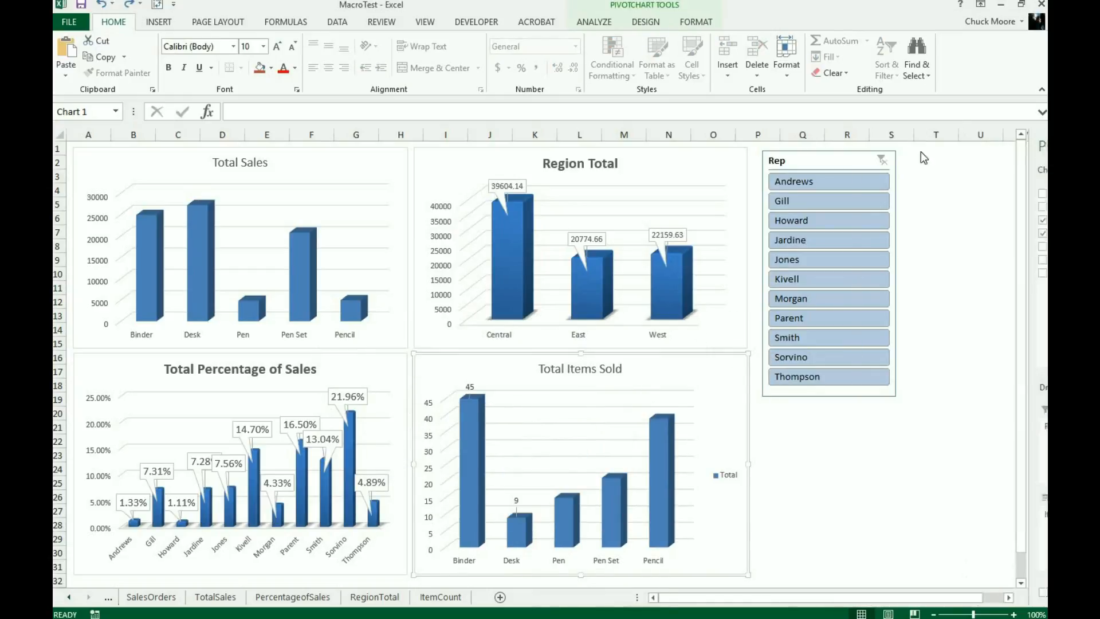
{"action": "right_click", "coordinate": [811, 162]}
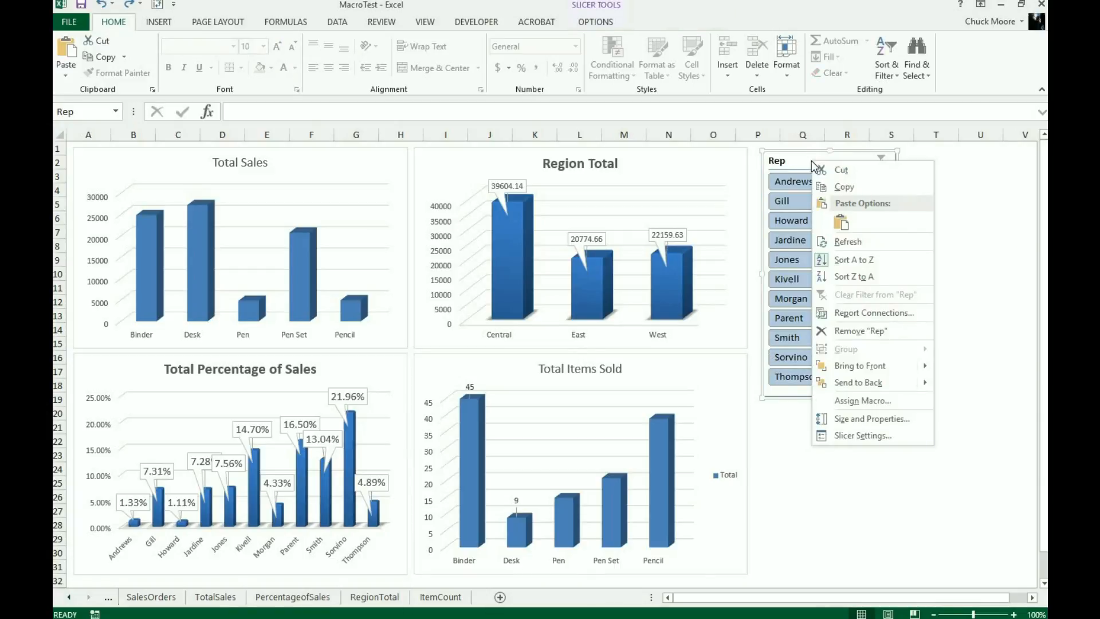
{"action": "left_click", "coordinate": [869, 312]}
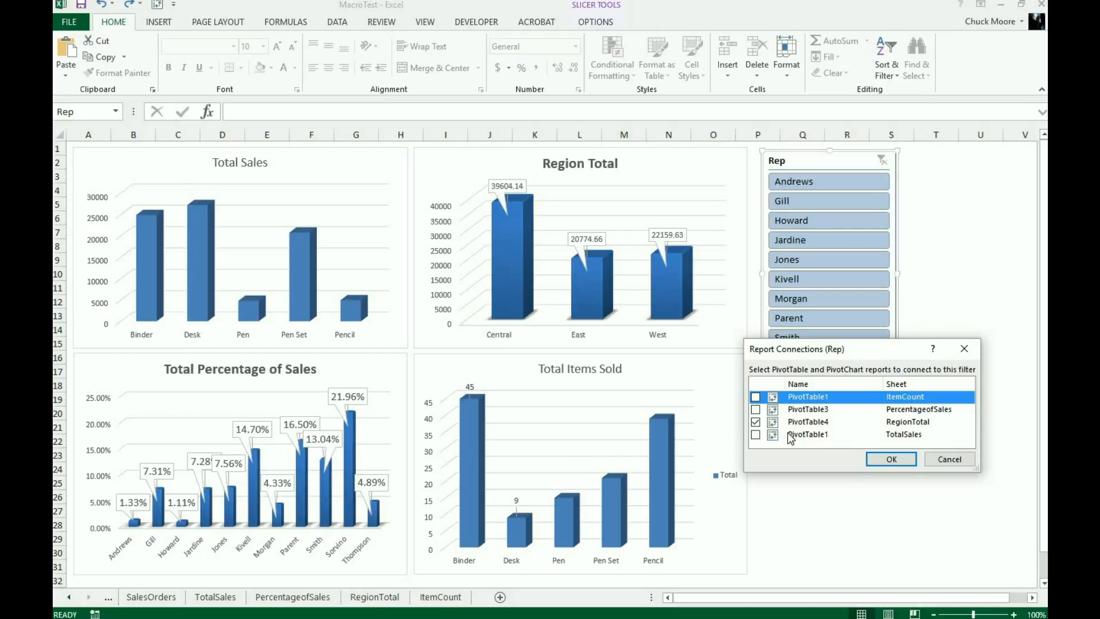
{"action": "left_click", "coordinate": [756, 396]}
{"action": "left_click", "coordinate": [756, 434]}
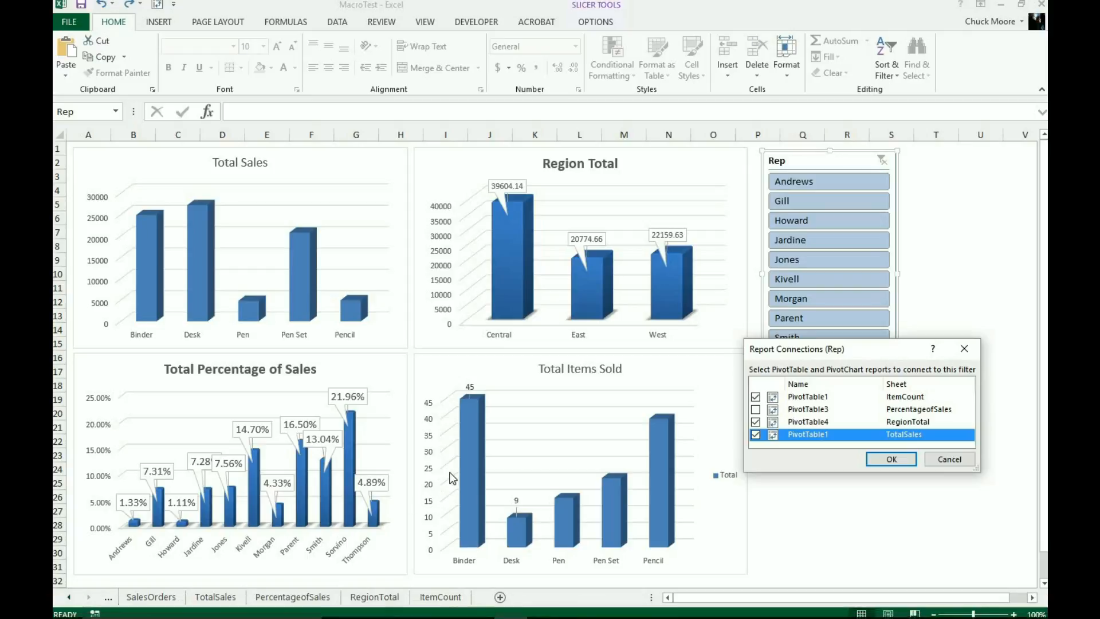
{"action": "left_click", "coordinate": [889, 458]}
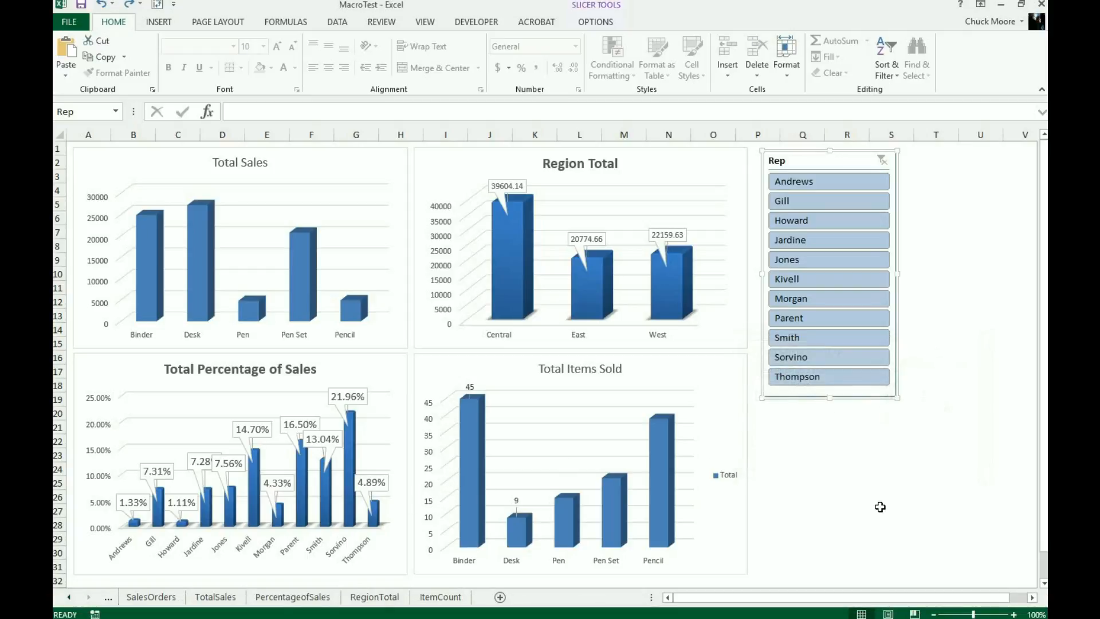
Test the extended Rep slicer on Total Sales, Region Total and Total Items Sold with a series of single reps, and clear the filter.
{"action": "left_click", "coordinate": [826, 180]}
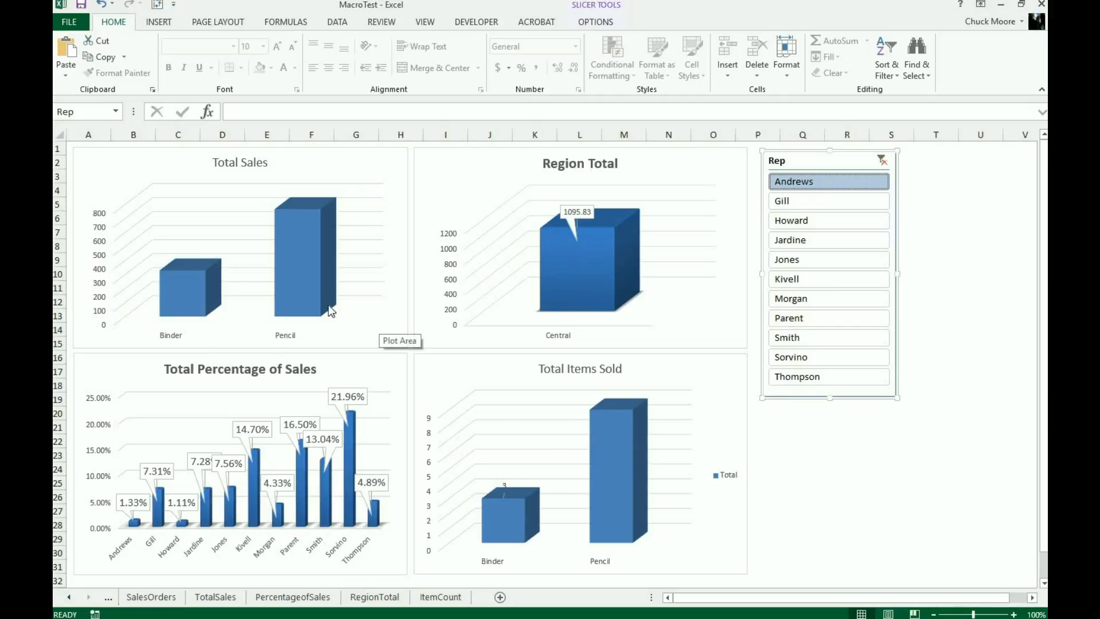
{"action": "mouse_move", "coordinate": [190, 287]}
{"action": "left_click", "coordinate": [805, 243]}
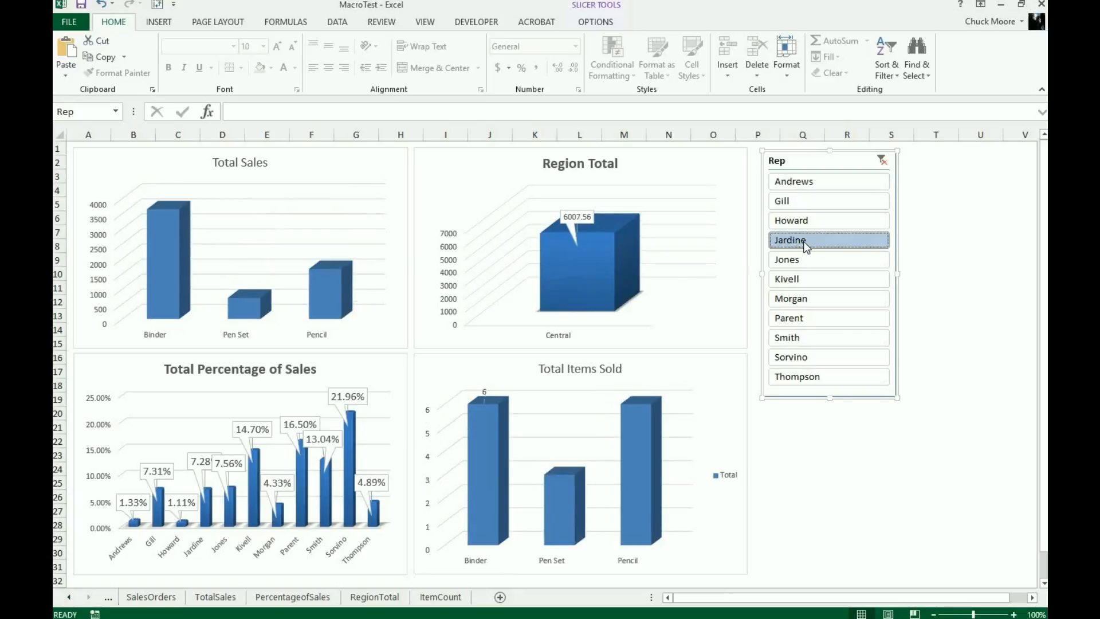
{"action": "left_click", "coordinate": [809, 299]}
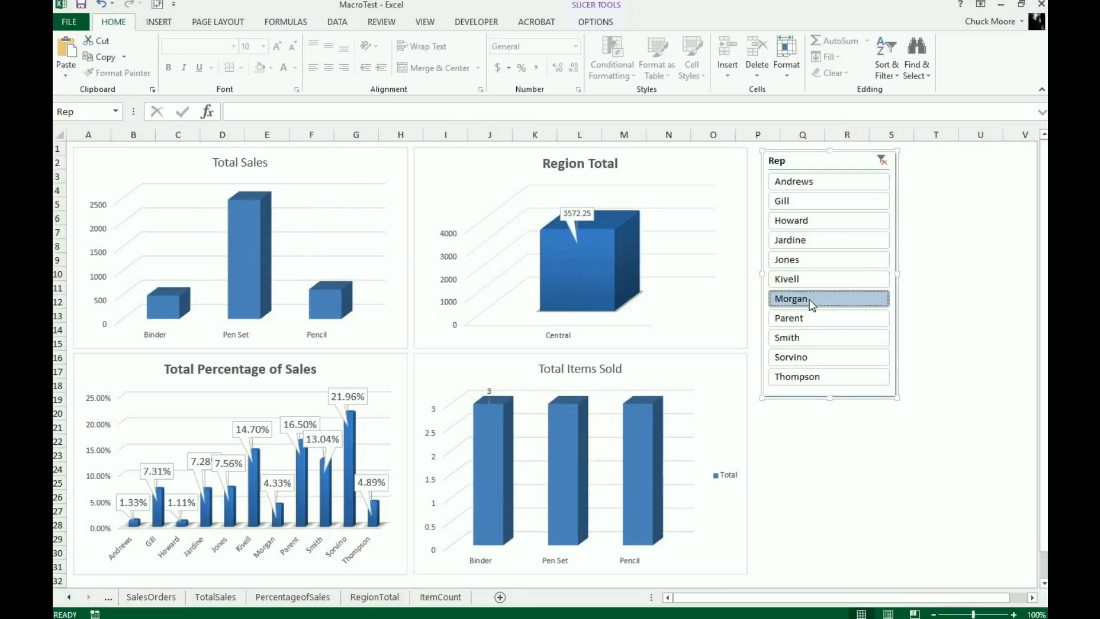
{"action": "left_click", "coordinate": [809, 359]}
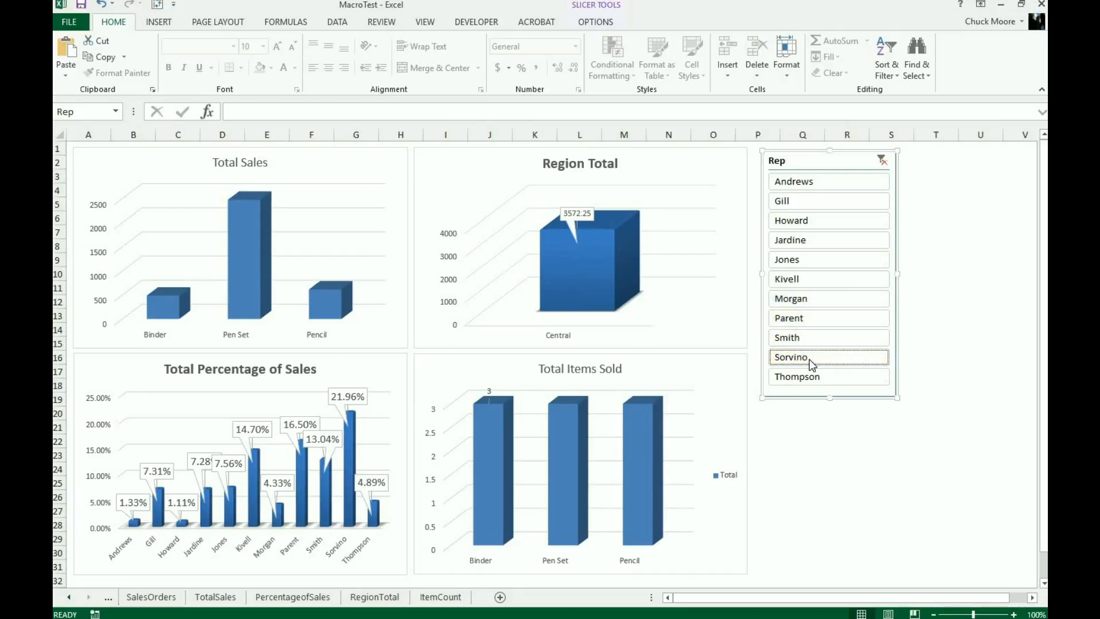
{"action": "left_click", "coordinate": [818, 263]}
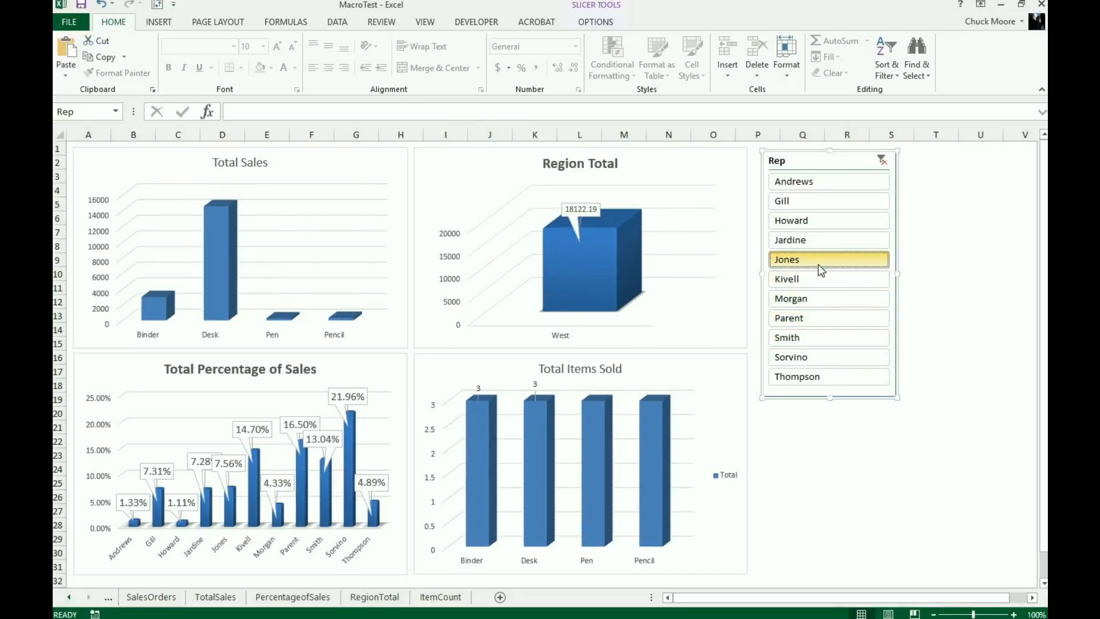
{"action": "left_click", "coordinate": [808, 376]}
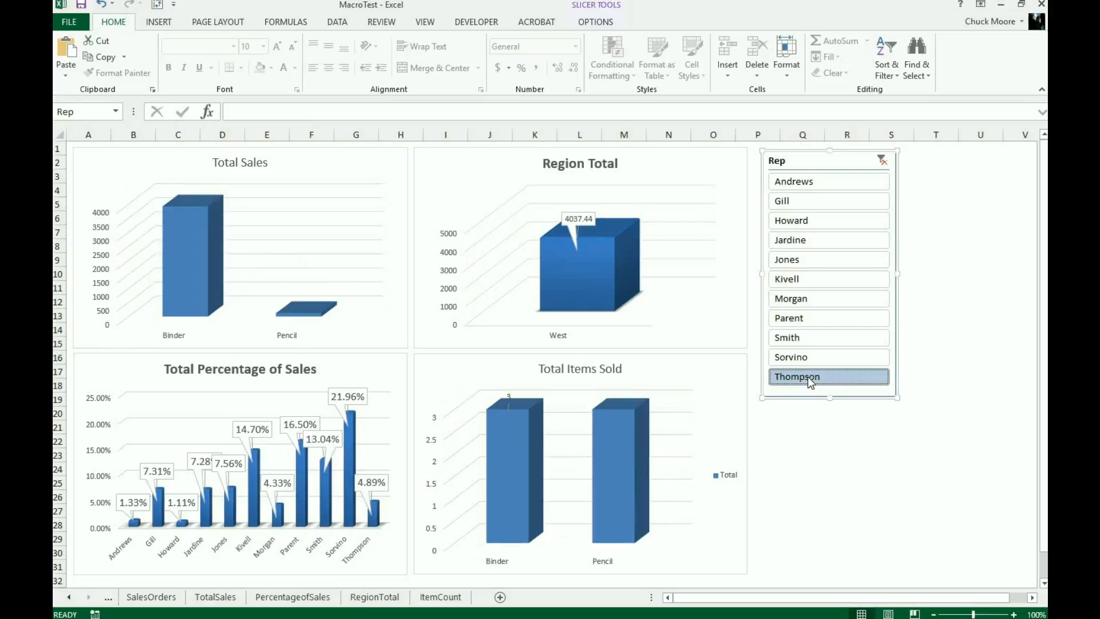
{"action": "left_click", "coordinate": [808, 356]}
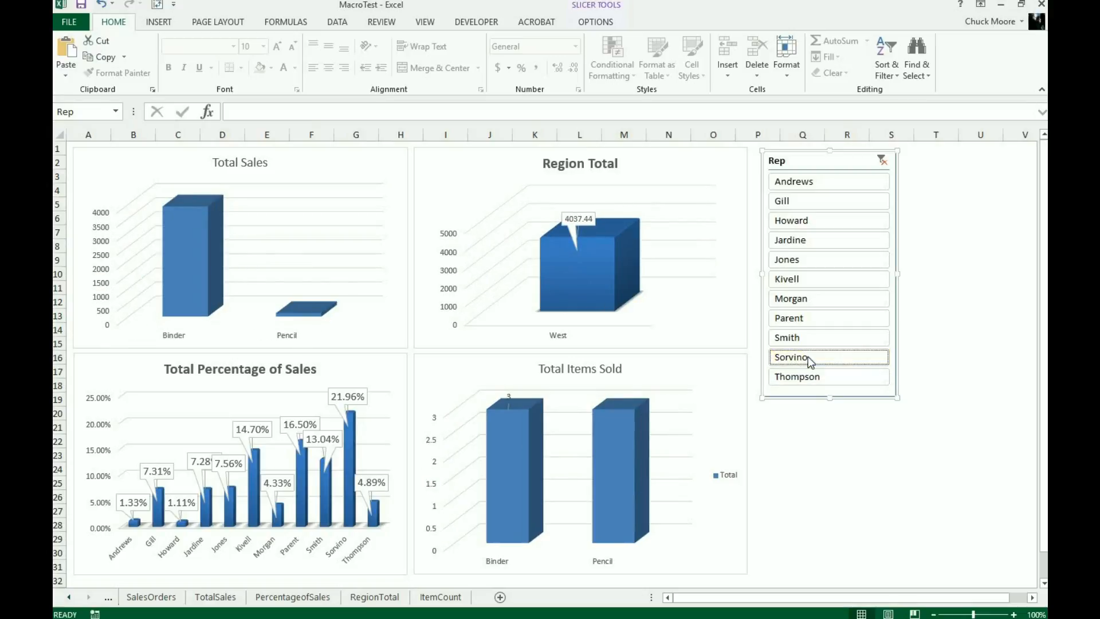
{"action": "left_click", "coordinate": [809, 338]}
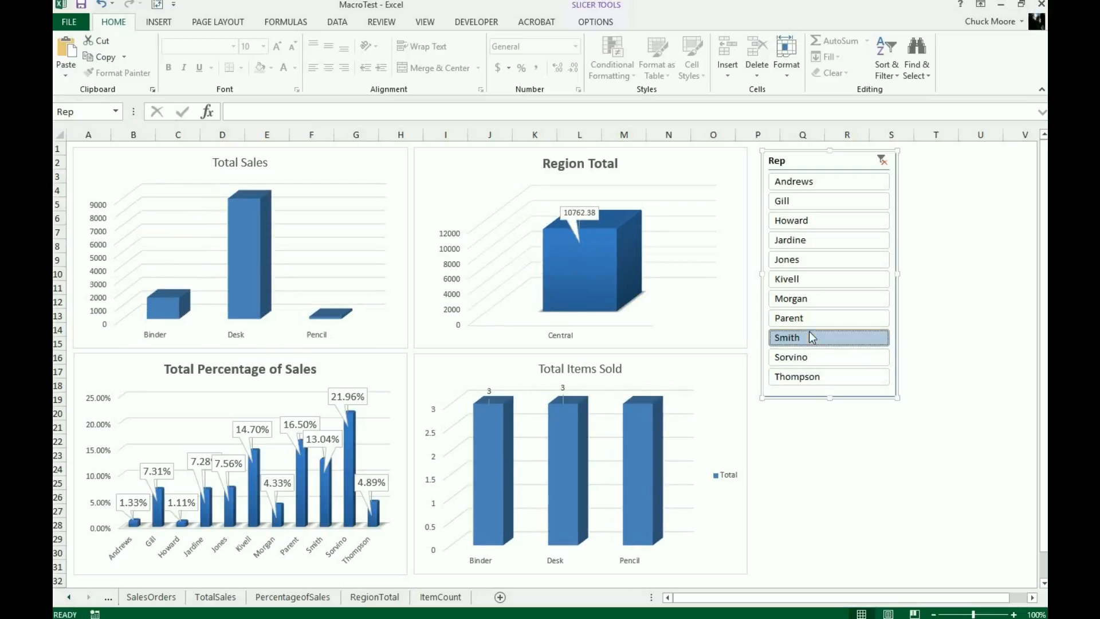
{"action": "left_click", "coordinate": [813, 325]}
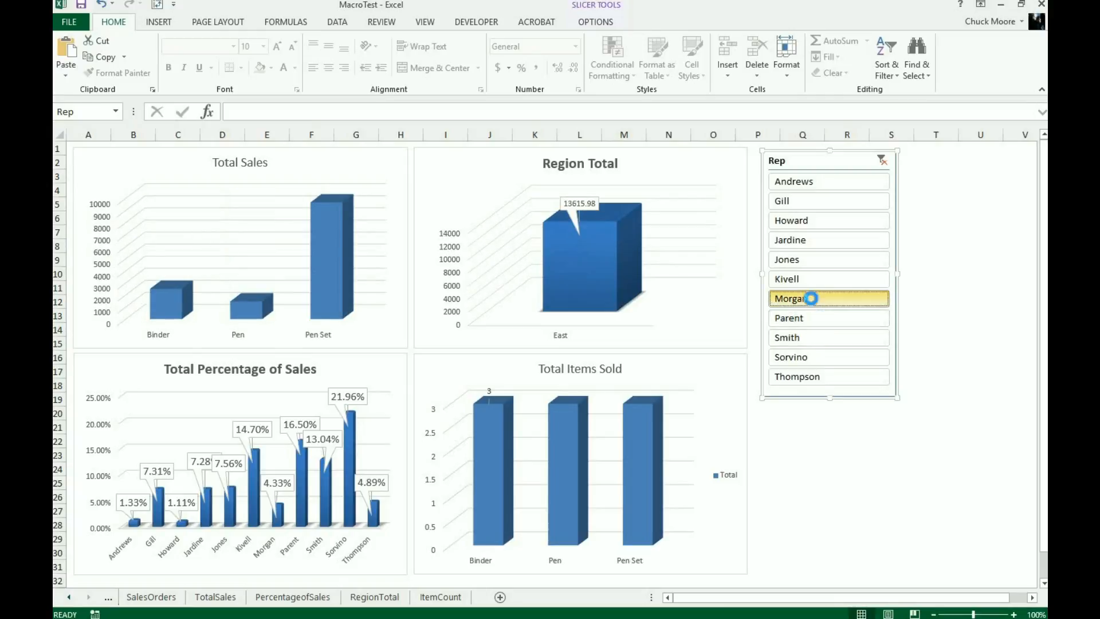
{"action": "left_click", "coordinate": [811, 298]}
{"action": "left_click", "coordinate": [812, 279]}
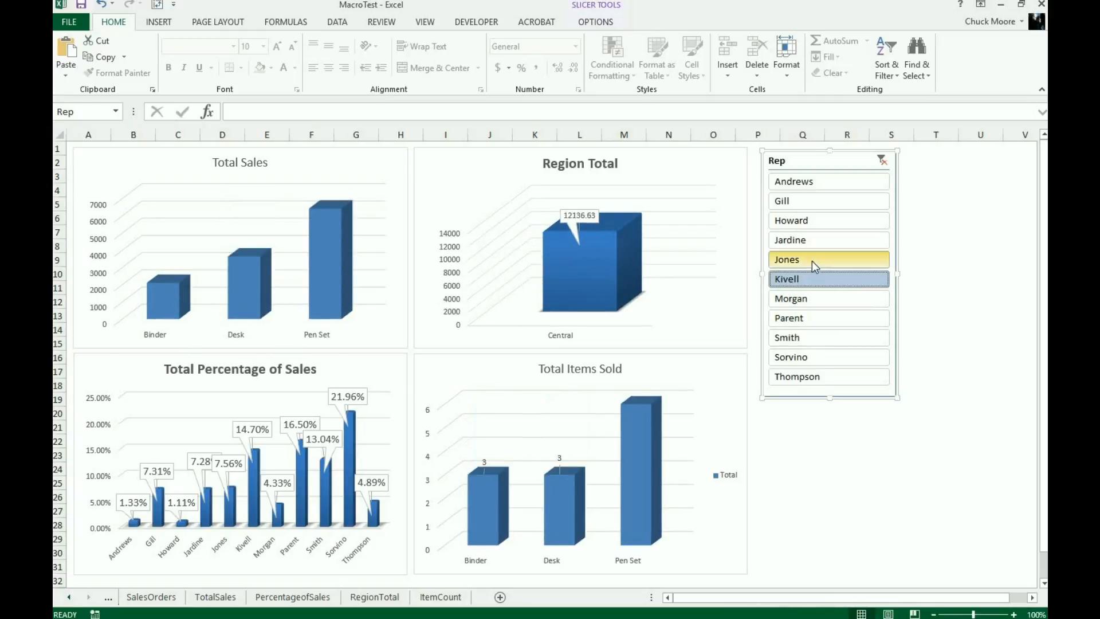
{"action": "left_click", "coordinate": [812, 260]}
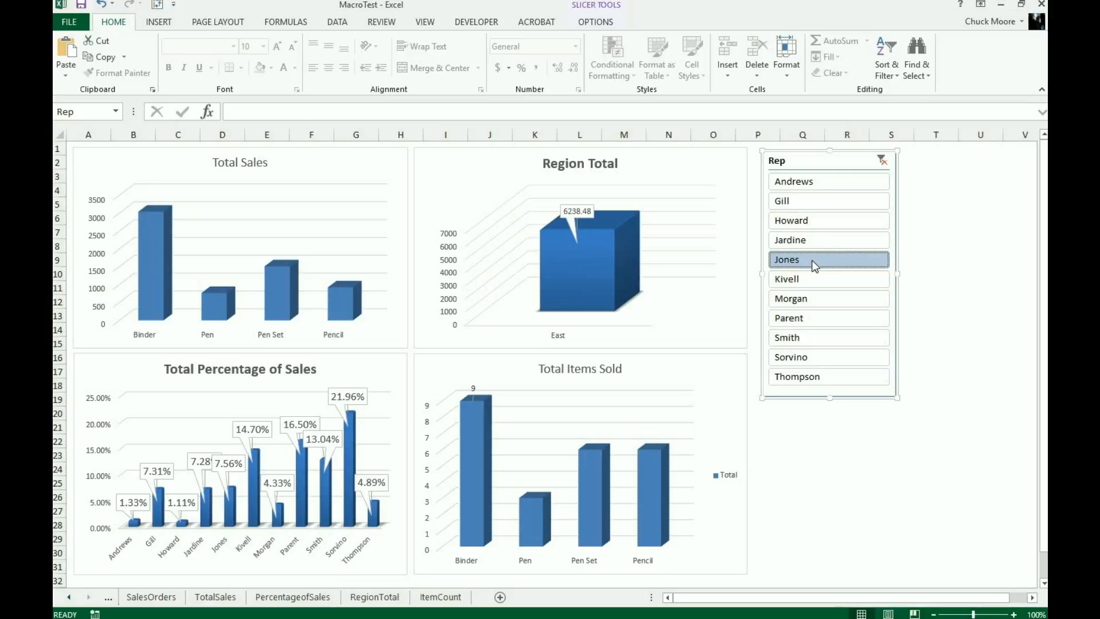
{"action": "left_click", "coordinate": [882, 160]}
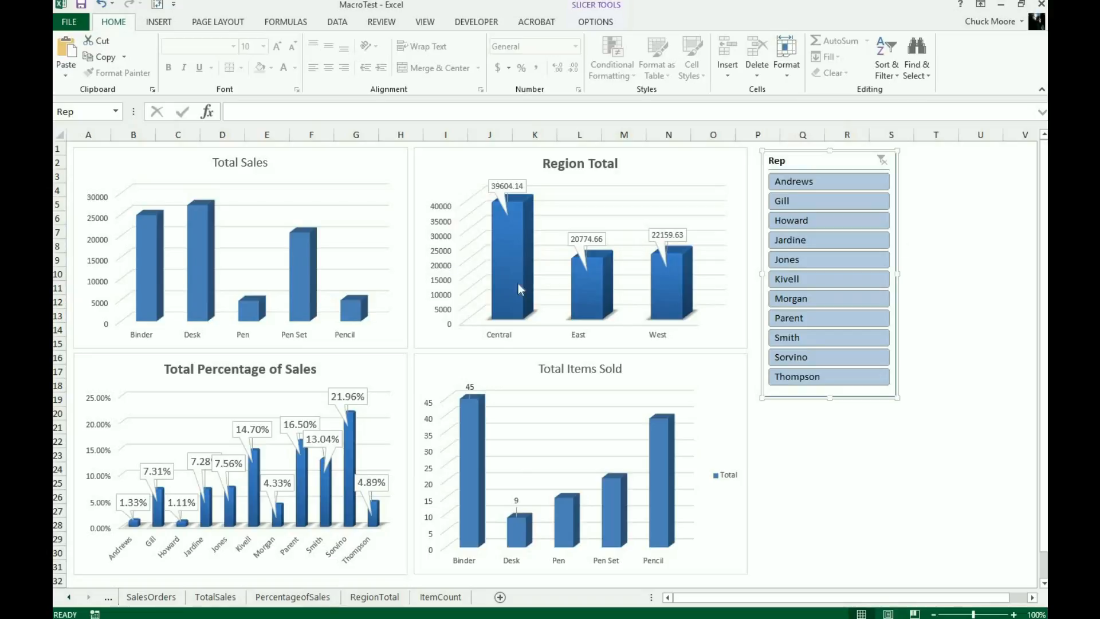
Add data callout labels to the Total Sales chart.
{"action": "left_click", "coordinate": [295, 238]}
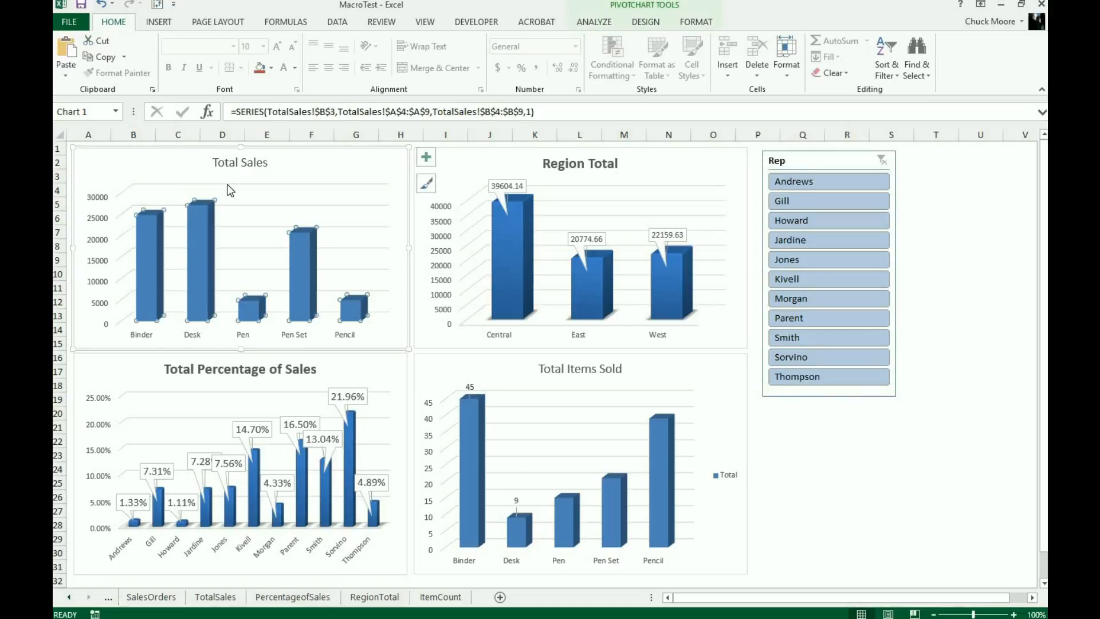
{"action": "left_click", "coordinate": [261, 175]}
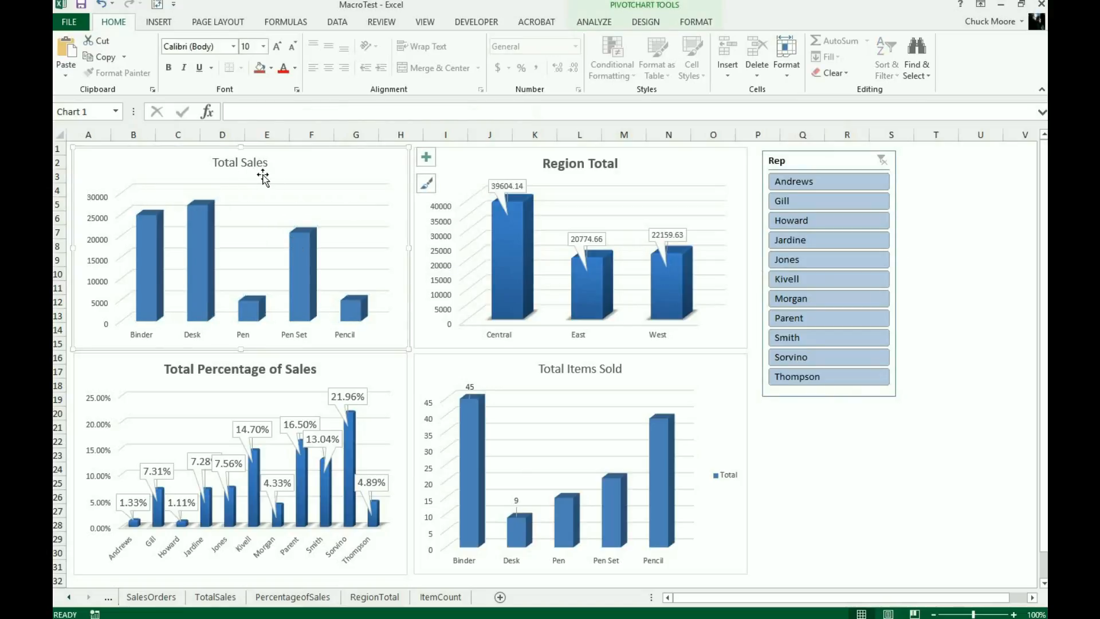
{"action": "left_click", "coordinate": [600, 22]}
{"action": "left_click", "coordinate": [637, 25]}
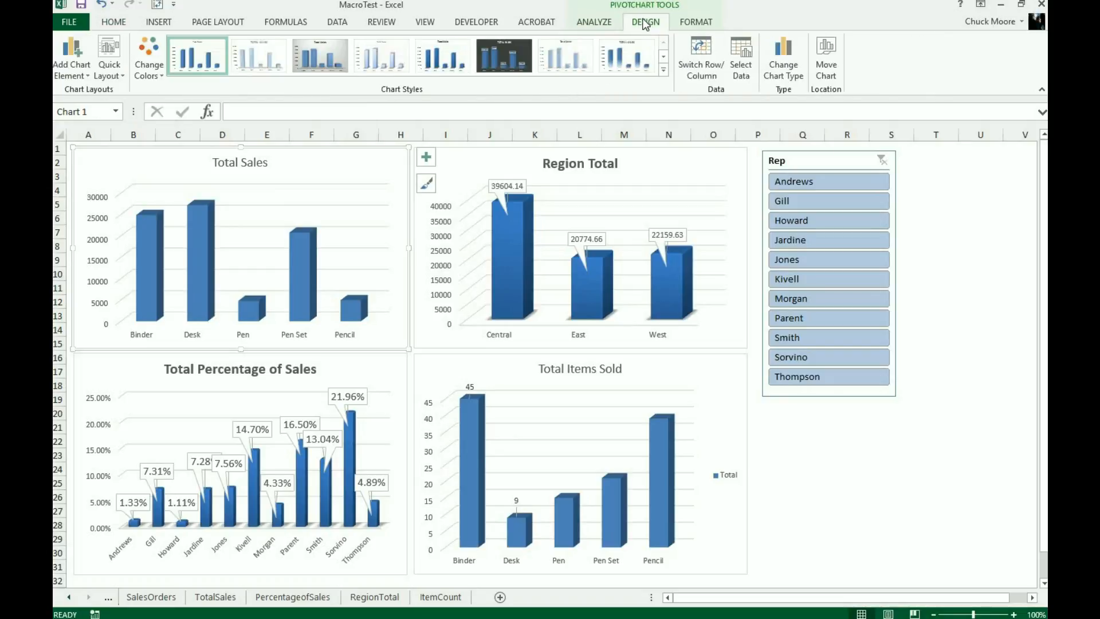
{"action": "left_click", "coordinate": [86, 78]}
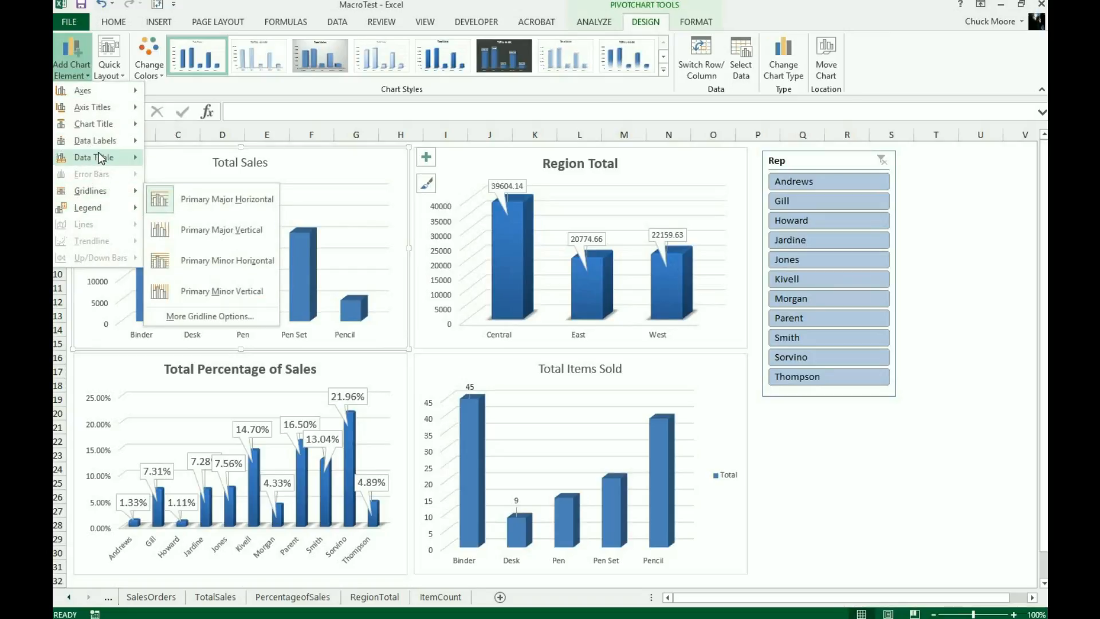
{"action": "mouse_move", "coordinate": [105, 141]}
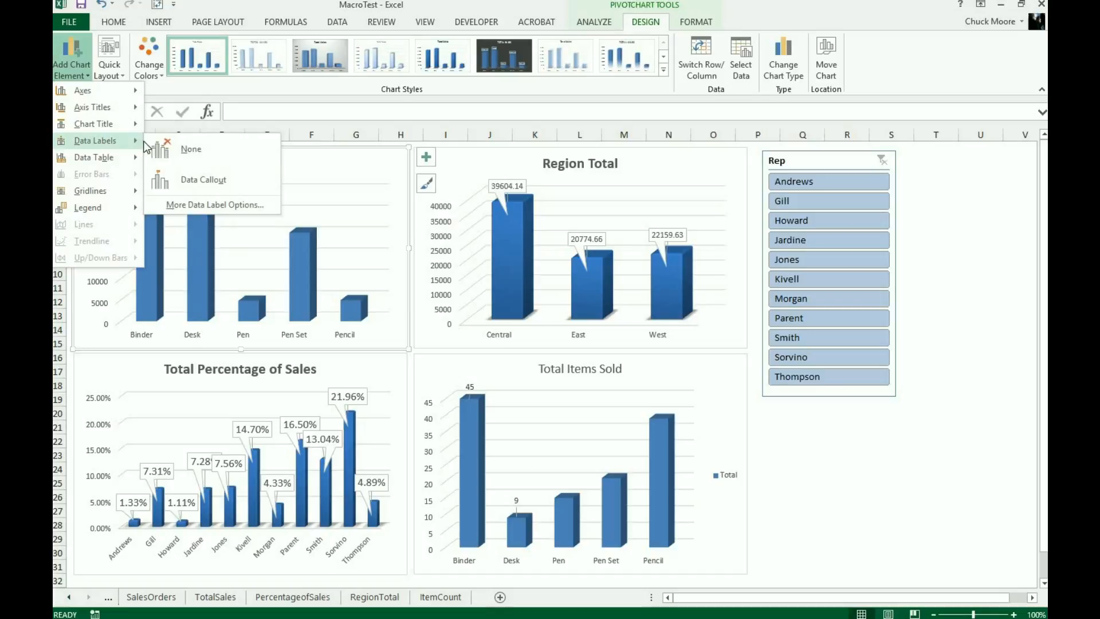
{"action": "left_click", "coordinate": [181, 179]}
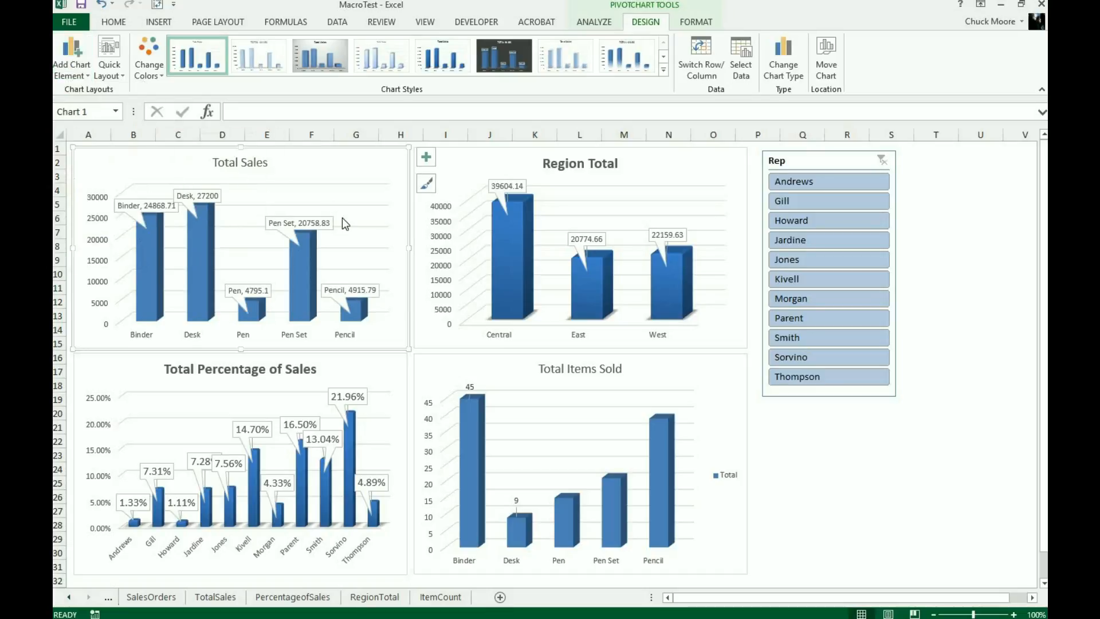
Add data callout labels to the column series of the Total Items Sold chart.
{"action": "left_click", "coordinate": [478, 412]}
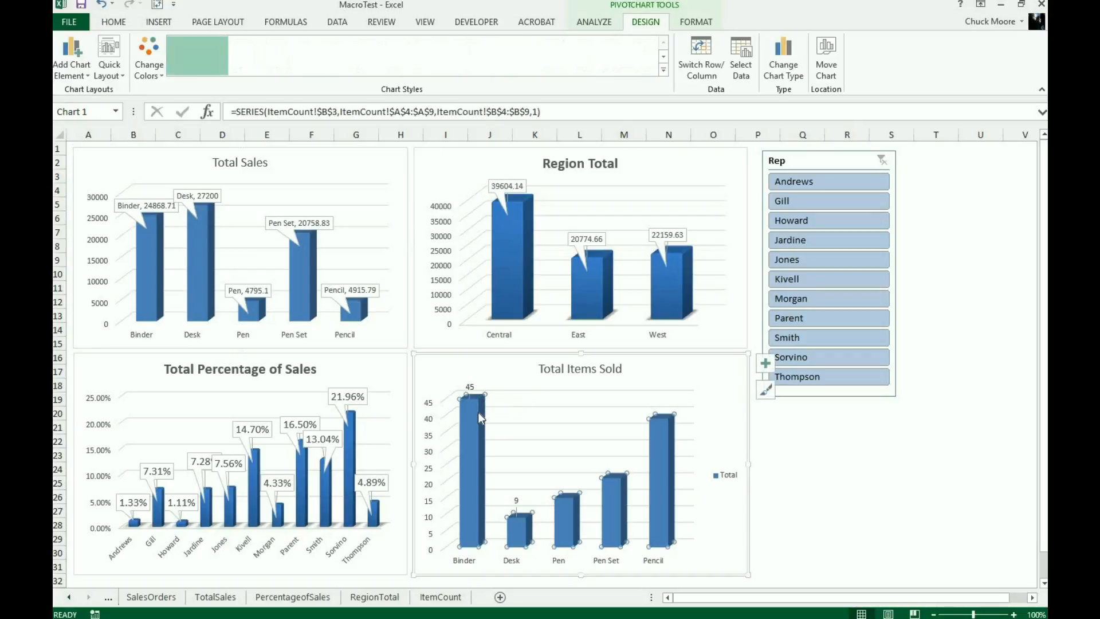
{"action": "left_click", "coordinate": [72, 63]}
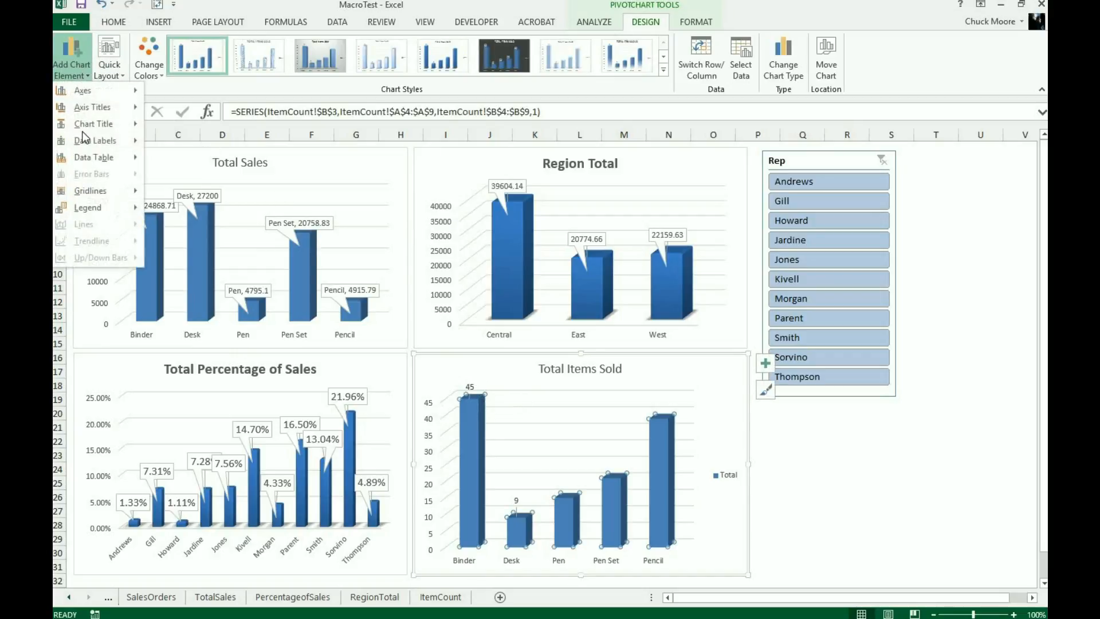
{"action": "mouse_move", "coordinate": [100, 141]}
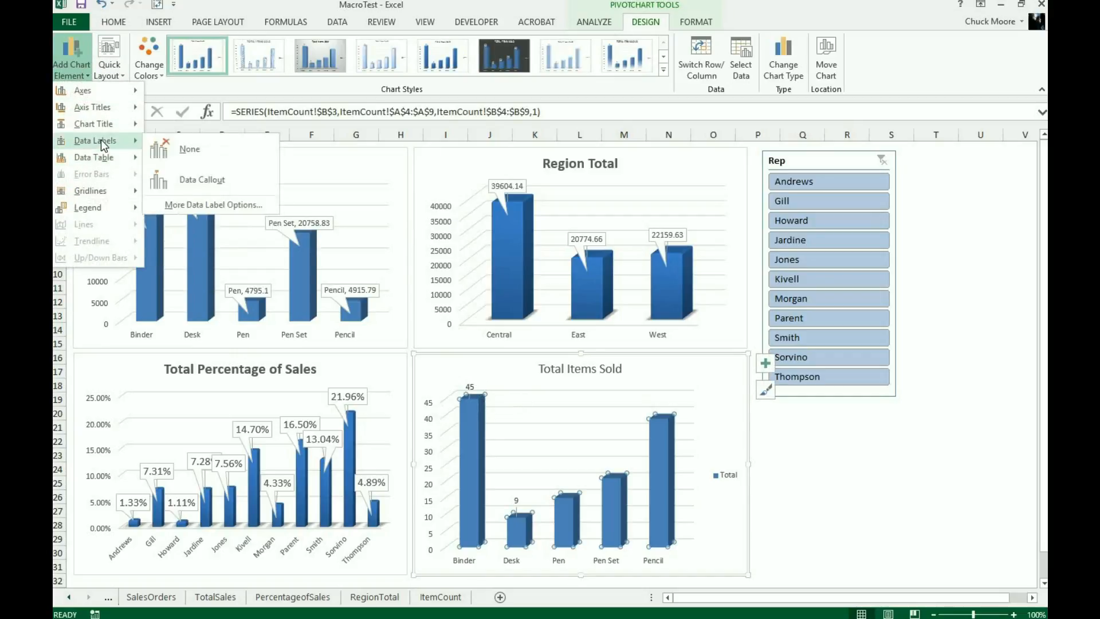
{"action": "left_click", "coordinate": [187, 181]}
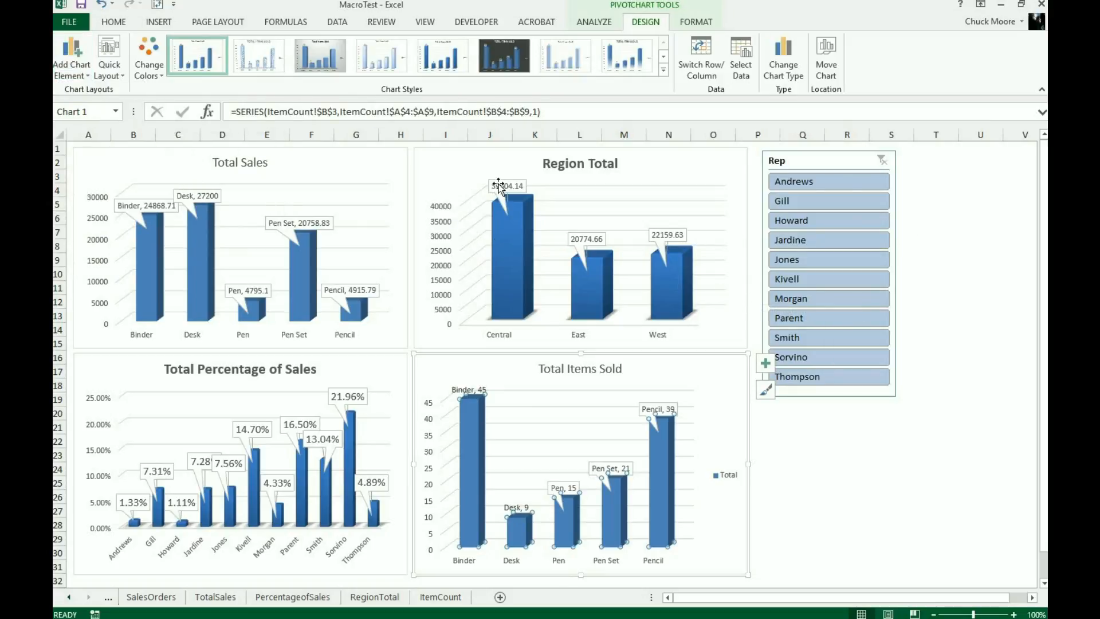
Switch the Region Total chart's data labels to data callouts.
{"action": "left_click", "coordinate": [496, 161]}
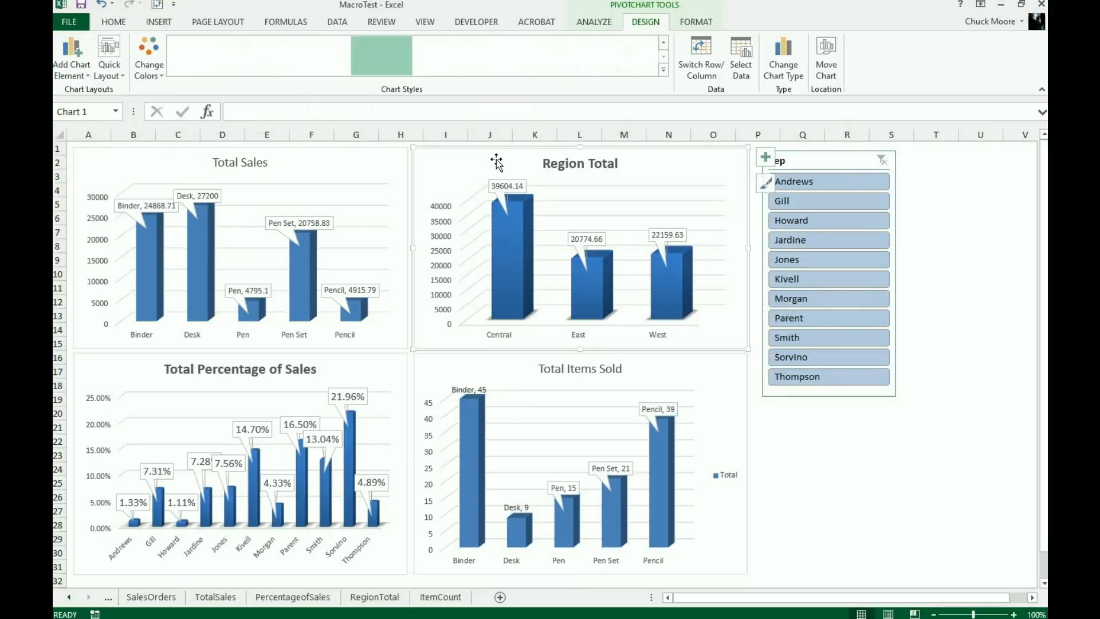
{"action": "left_click", "coordinate": [78, 73]}
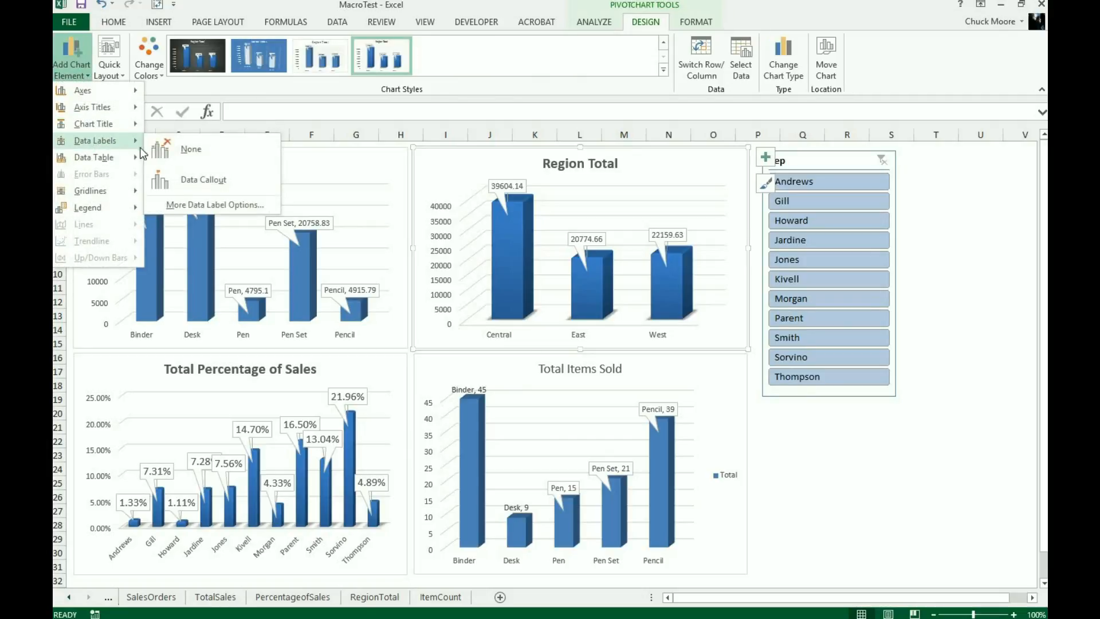
{"action": "left_click", "coordinate": [182, 177]}
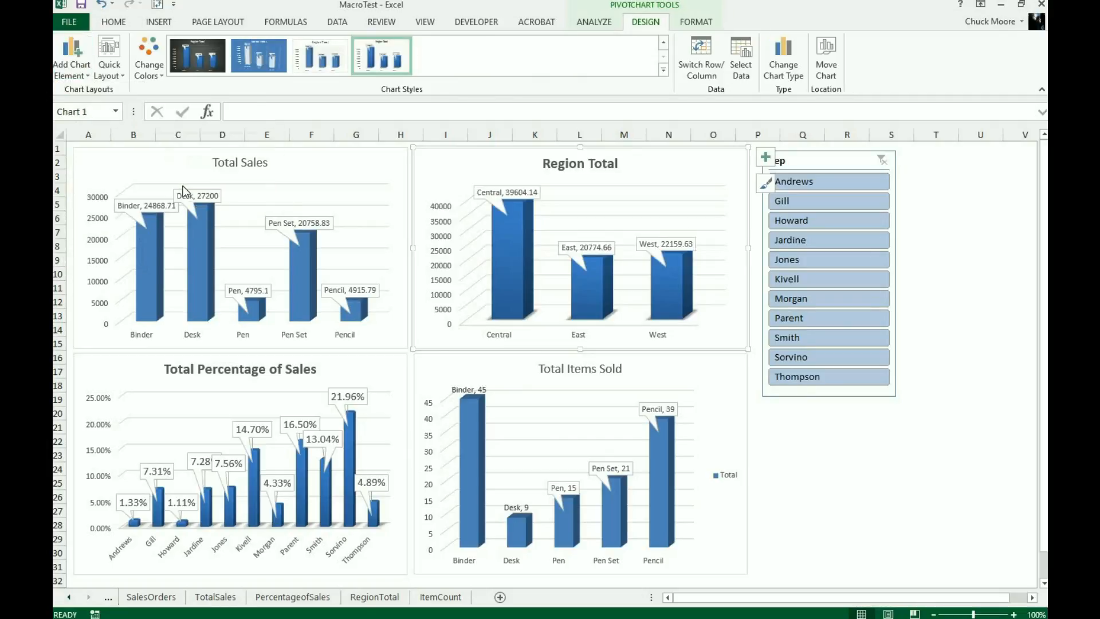
Check the new callouts by filtering the Rep slicer to four single reps one after another, and clear the filter.
{"action": "left_click", "coordinate": [816, 241]}
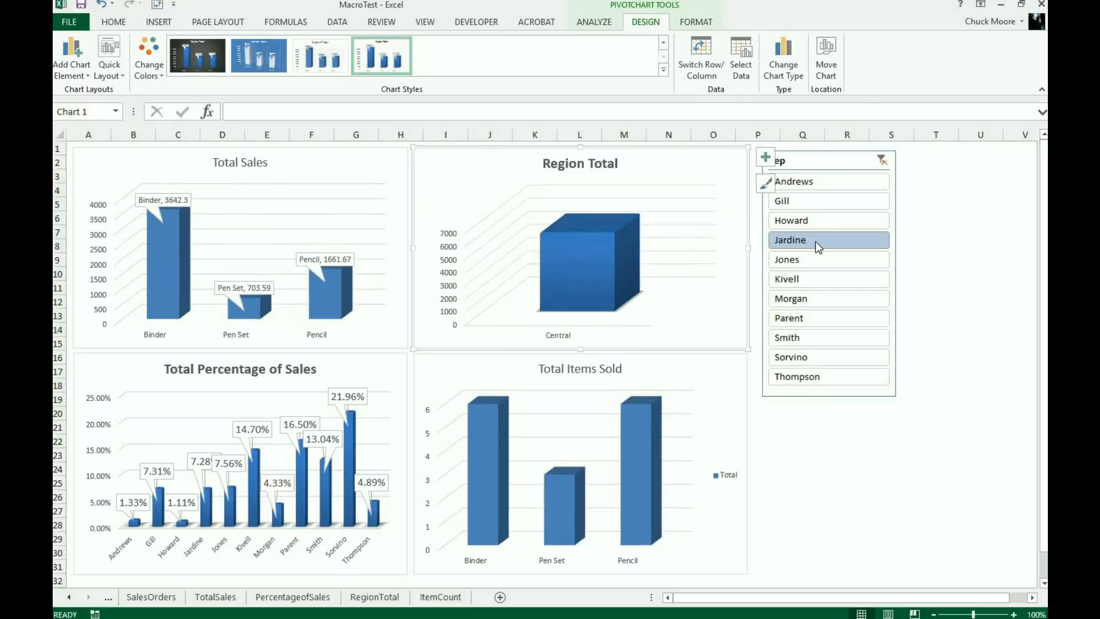
{"action": "left_click", "coordinate": [818, 299]}
{"action": "left_click", "coordinate": [819, 358]}
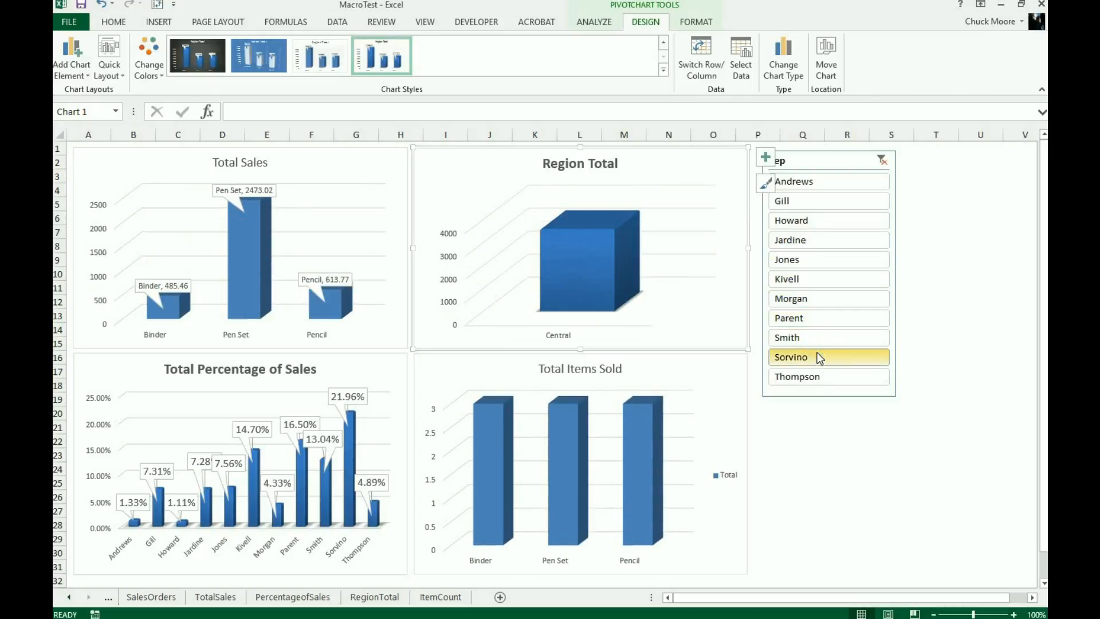
{"action": "left_click", "coordinate": [797, 181]}
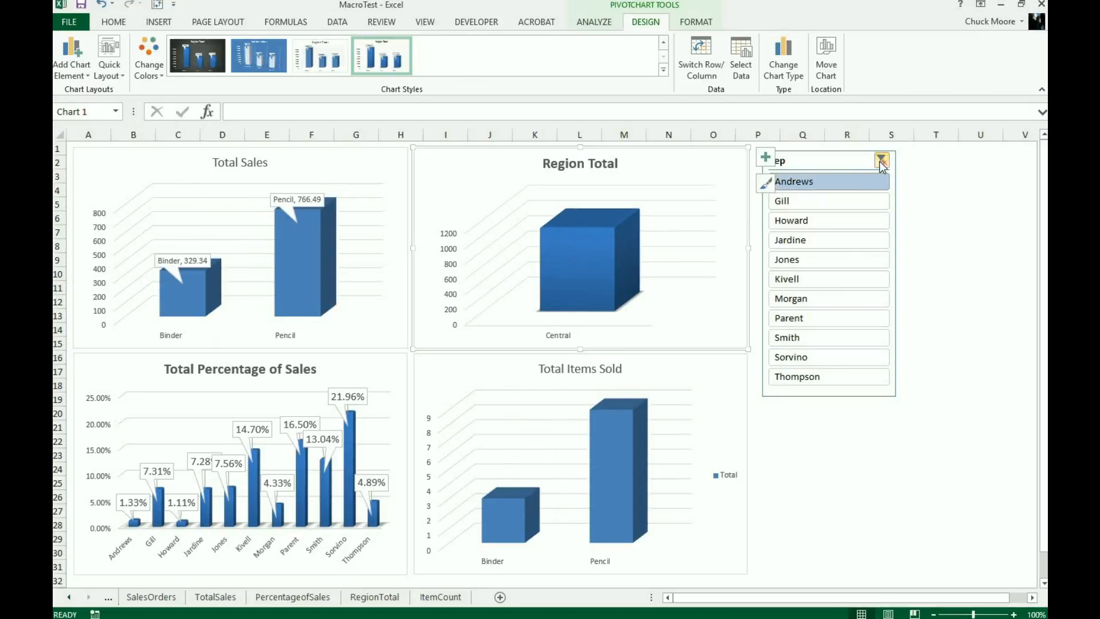
{"action": "left_click", "coordinate": [881, 161]}
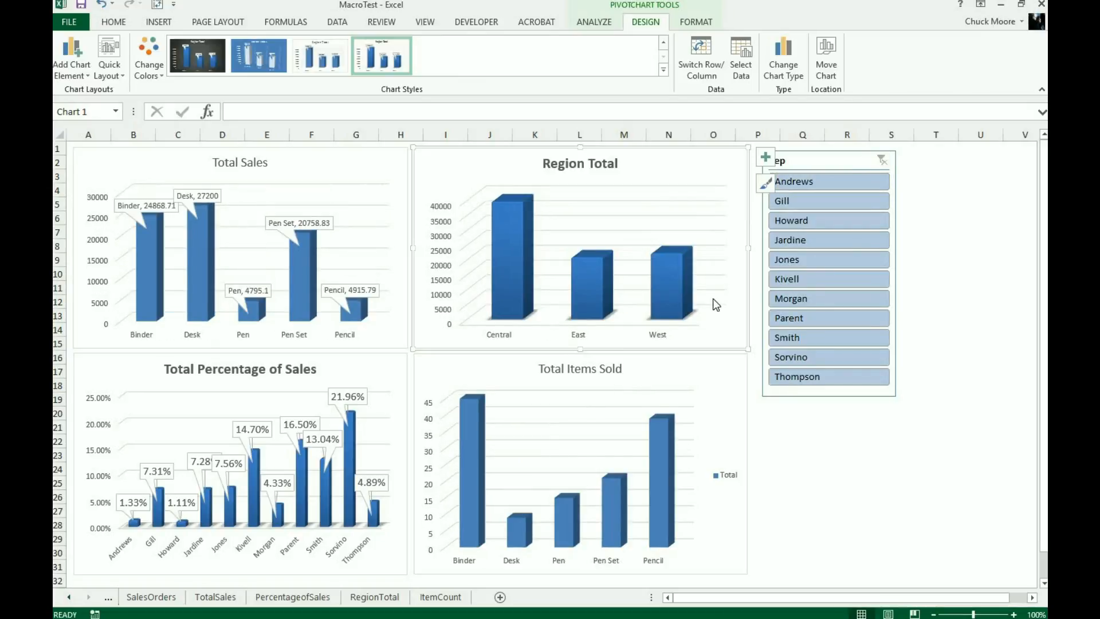
Reapply data callout labels to the column series of the Region Total chart.
{"action": "left_click", "coordinate": [663, 269]}
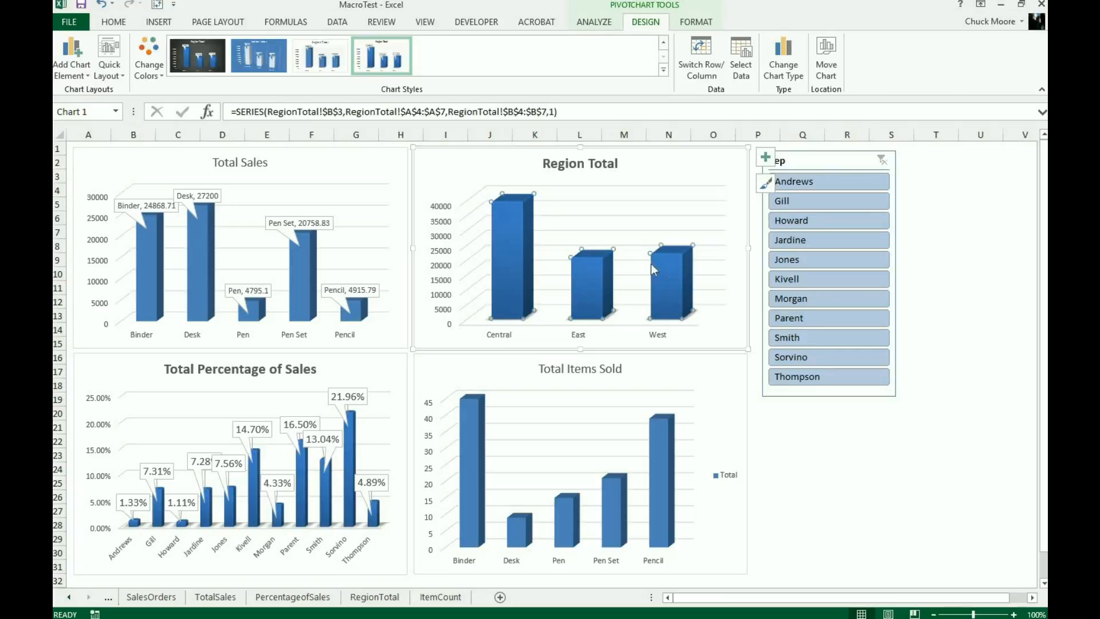
{"action": "left_click", "coordinate": [77, 72]}
{"action": "mouse_move", "coordinate": [91, 142]}
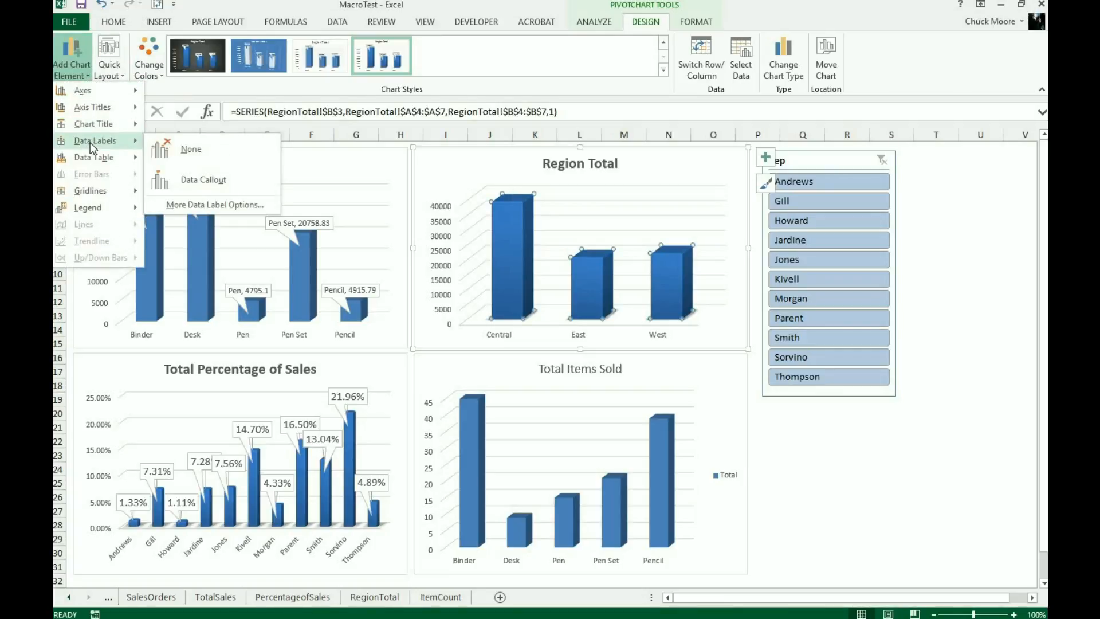
{"action": "left_click", "coordinate": [175, 176]}
Reapply data callout labels to the whole column series of the Total Items Sold chart.
{"action": "left_click", "coordinate": [474, 412]}
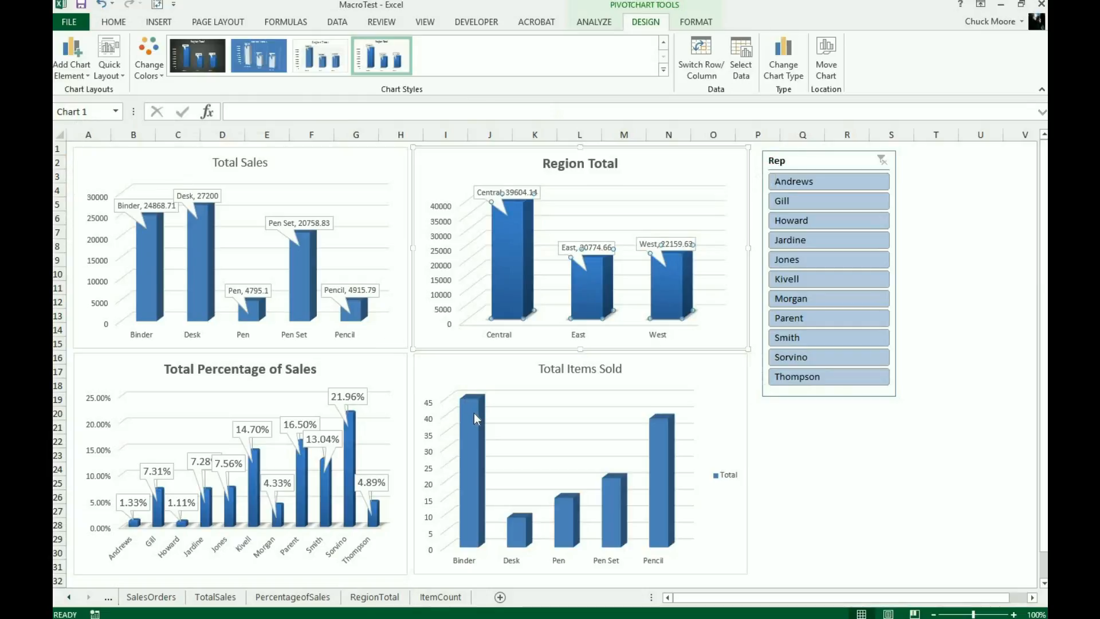
{"action": "left_click", "coordinate": [73, 68]}
{"action": "mouse_move", "coordinate": [91, 142]}
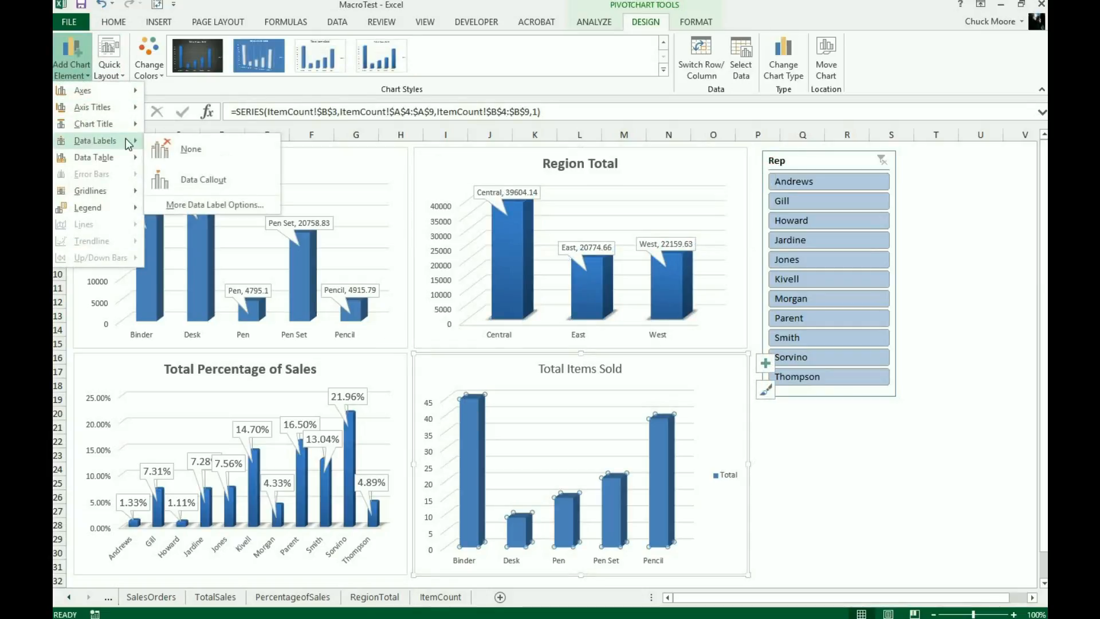
{"action": "left_click", "coordinate": [174, 177]}
Check the dashboard charts' callouts by filtering the Rep slicer to five single reps one after another, and clear the filter.
{"action": "left_click", "coordinate": [871, 480]}
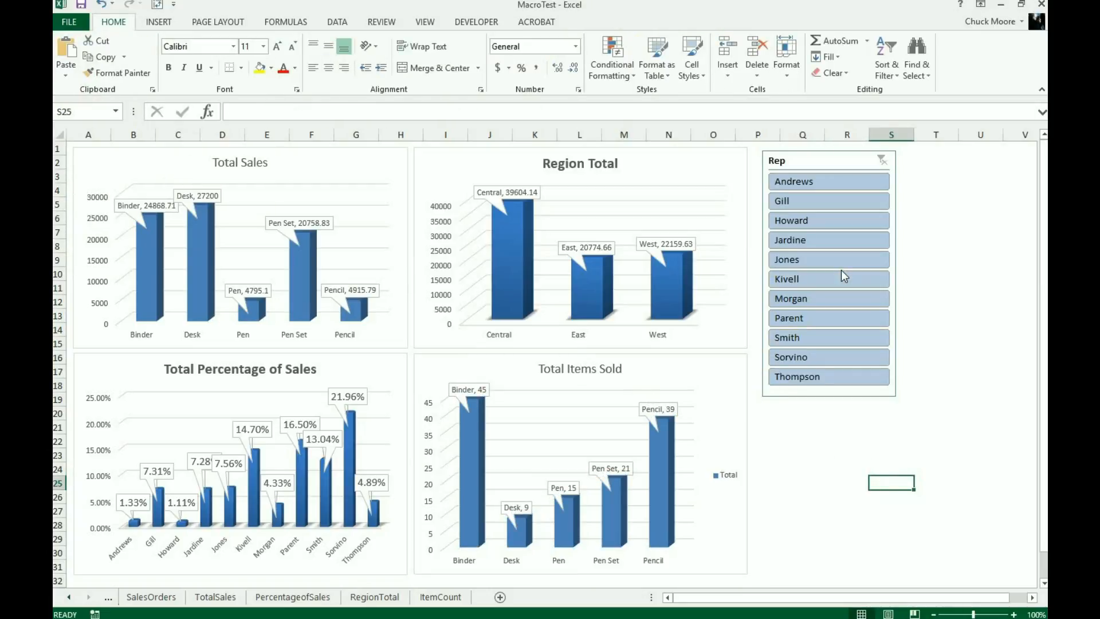
{"action": "left_click", "coordinate": [838, 241]}
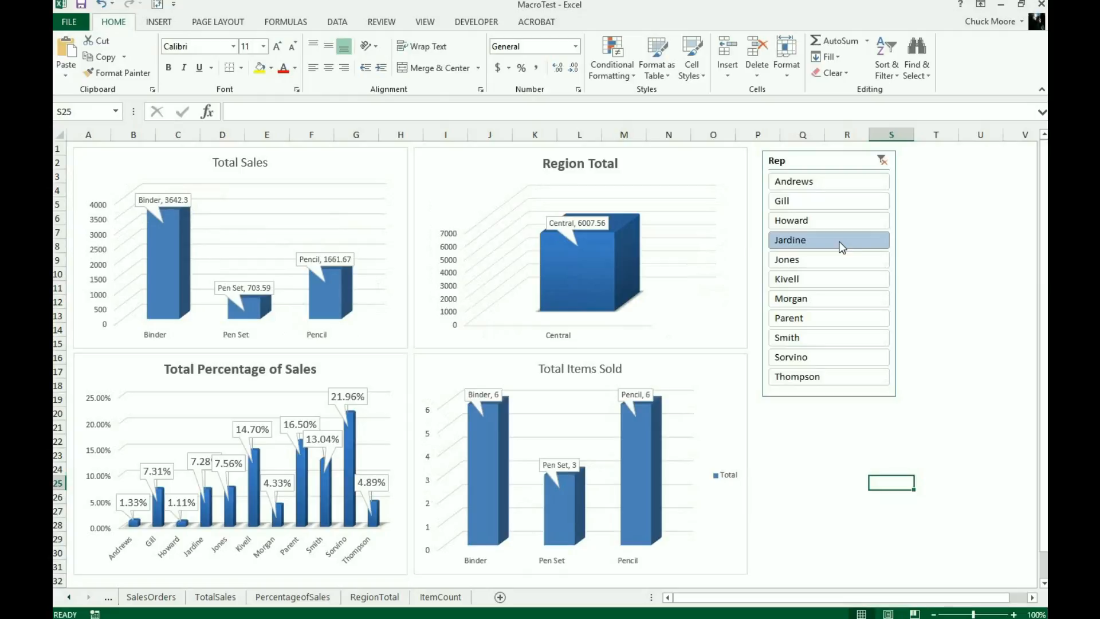
{"action": "left_click", "coordinate": [837, 294]}
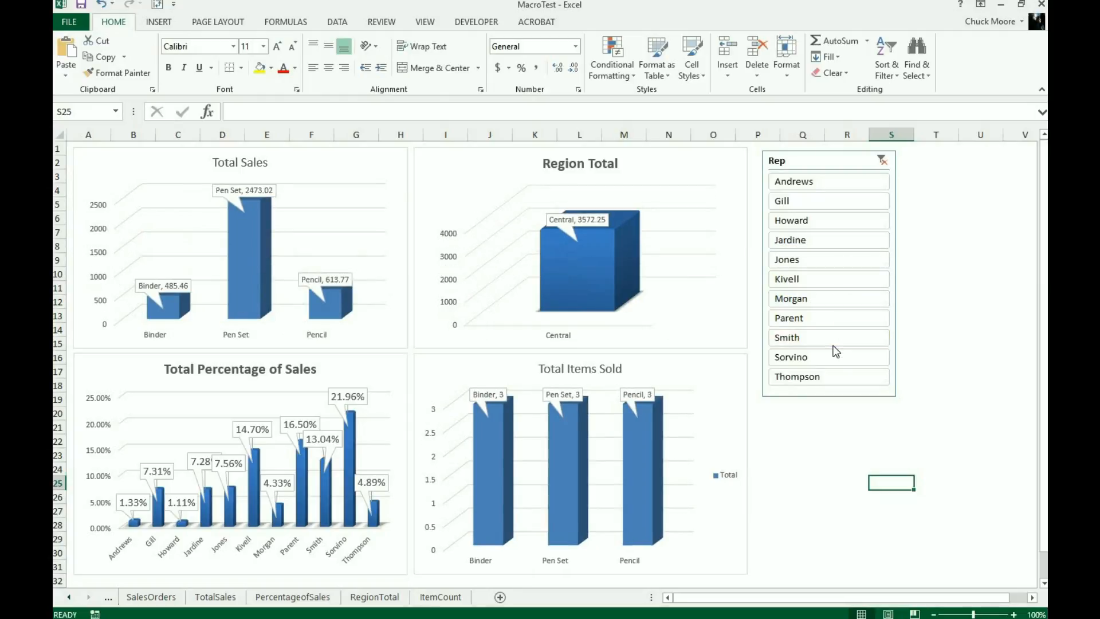
{"action": "left_click", "coordinate": [827, 202]}
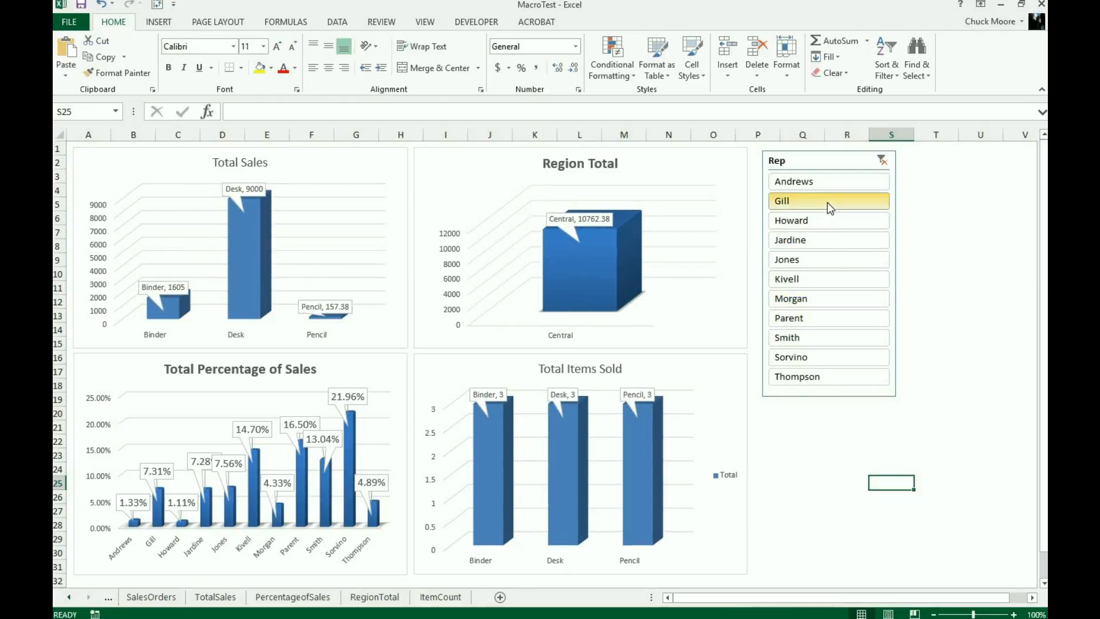
{"action": "left_click", "coordinate": [827, 182]}
{"action": "left_click", "coordinate": [825, 281]}
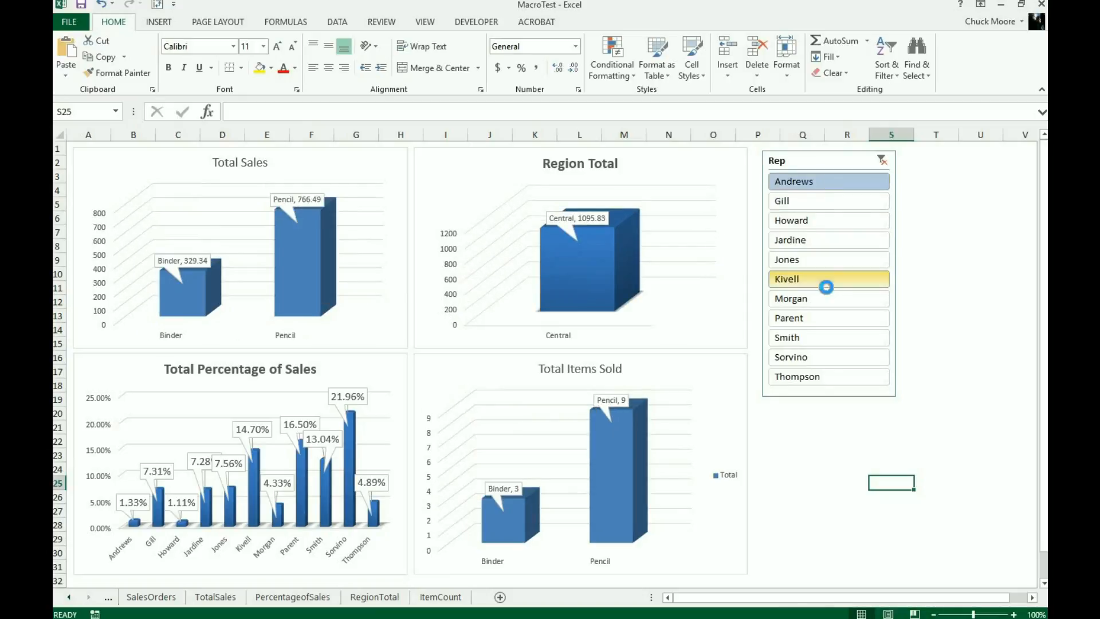
{"action": "left_click", "coordinate": [936, 244]}
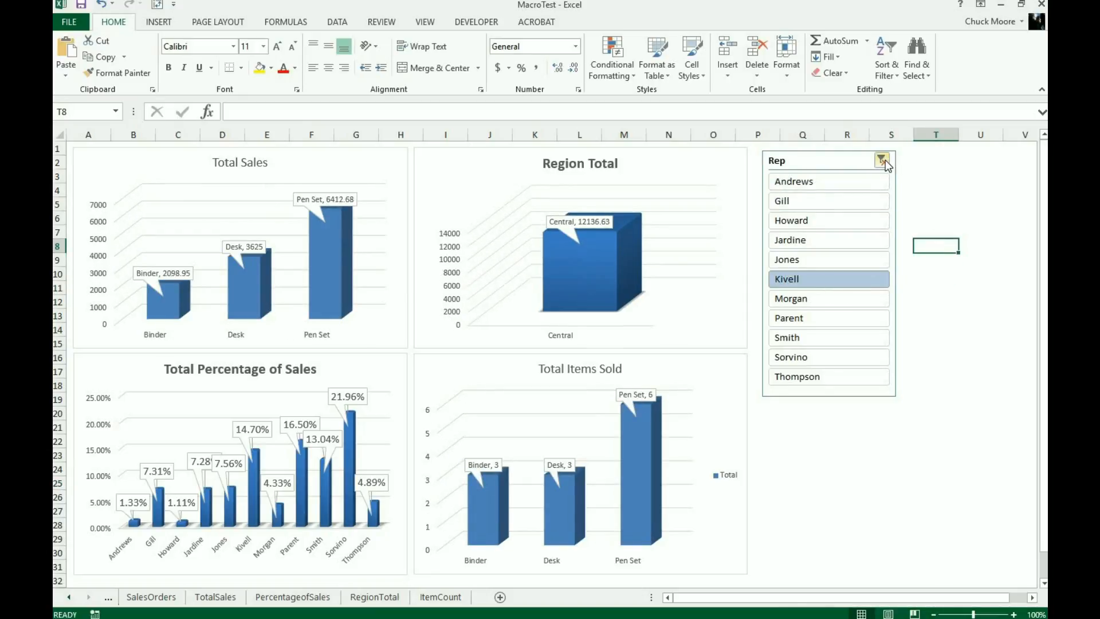
{"action": "left_click", "coordinate": [939, 186]}
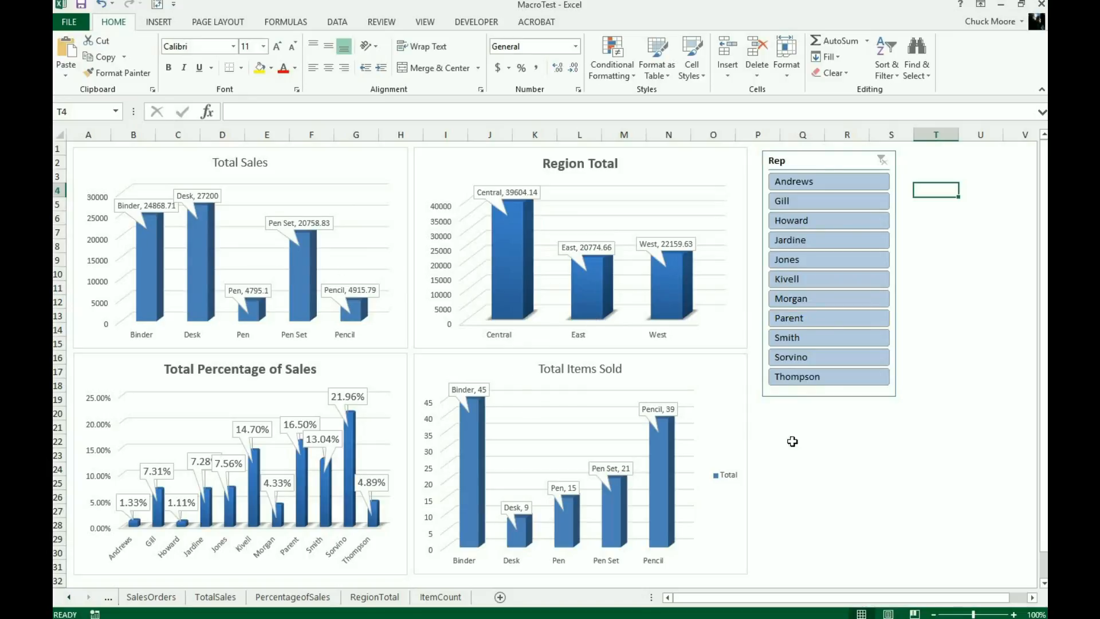
Filter the Rep slicer to the third rep, find that rep's column in the Total Percentage of Sales chart, and clear the filter.
{"action": "left_click", "coordinate": [837, 455]}
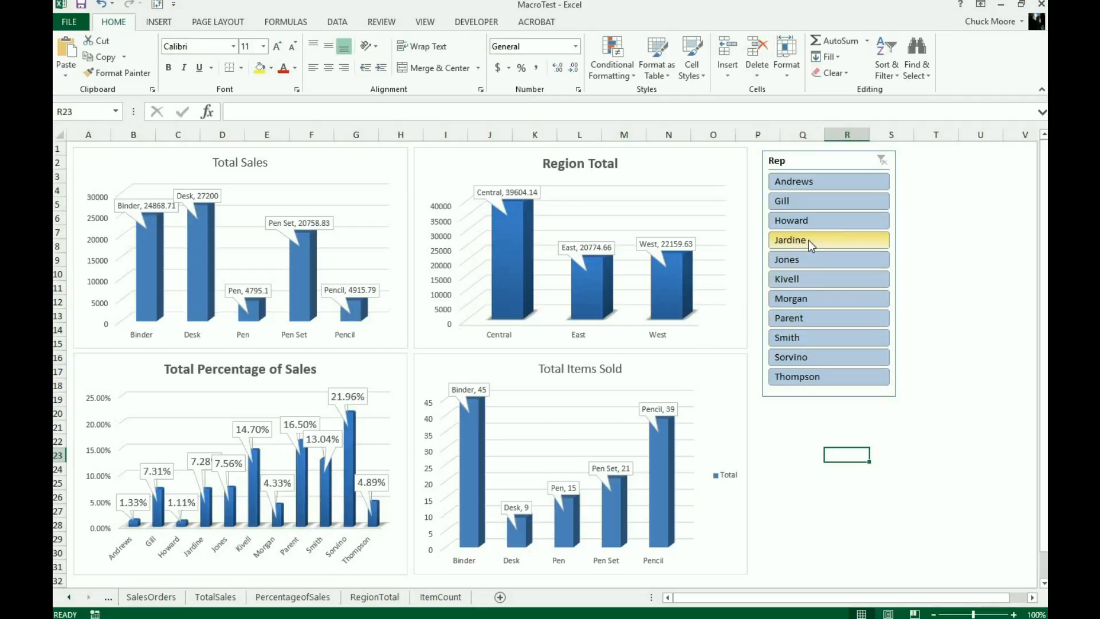
{"action": "left_click", "coordinate": [809, 225]}
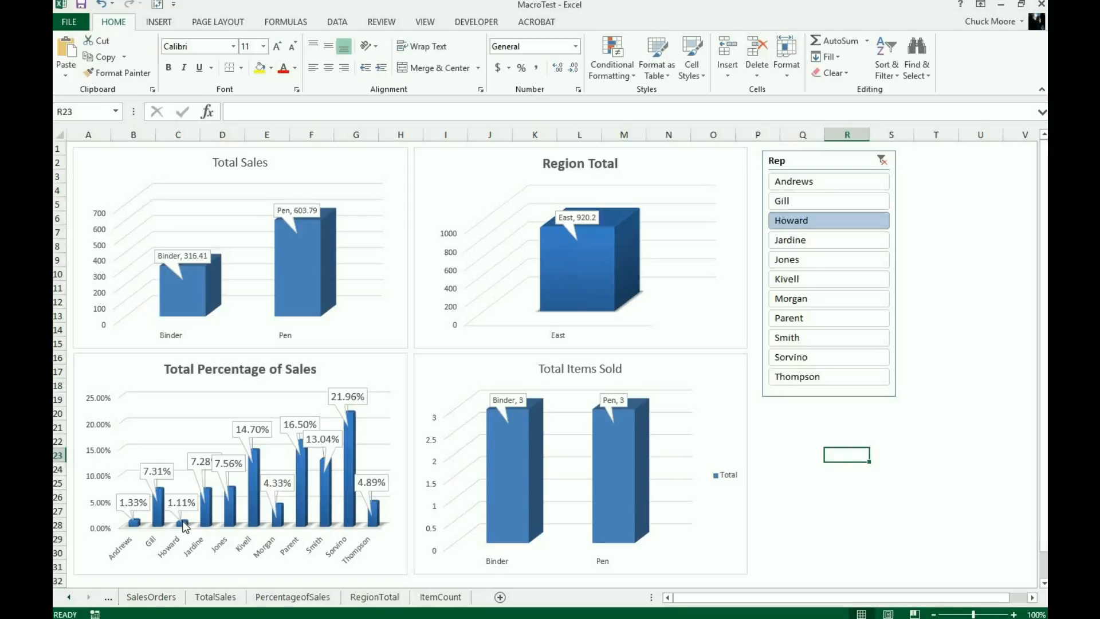
{"action": "left_click", "coordinate": [931, 260]}
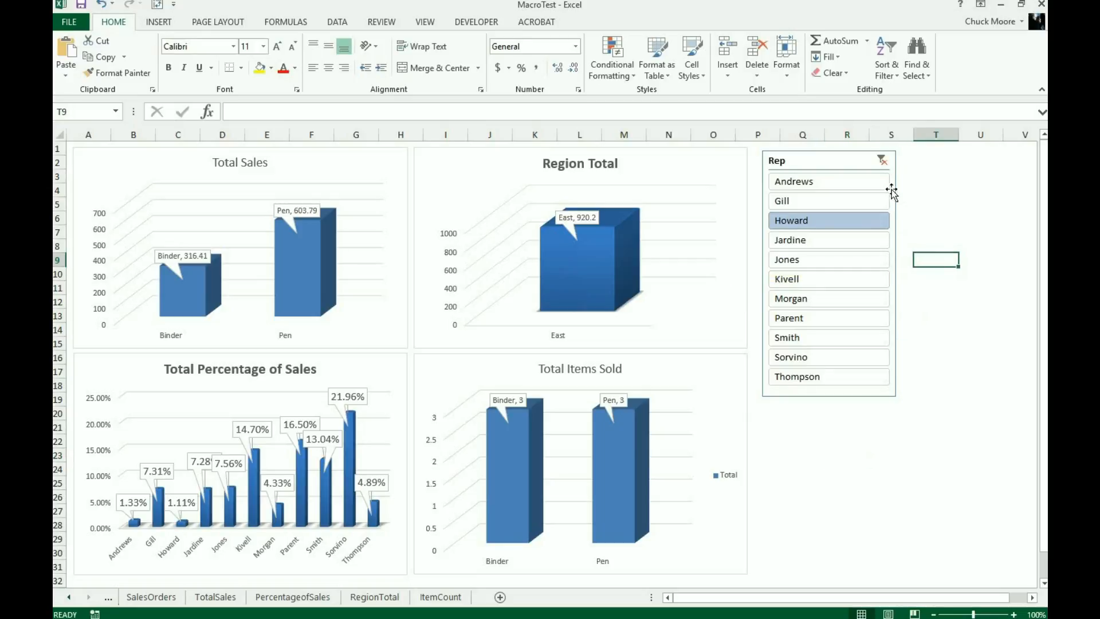
{"action": "left_click", "coordinate": [881, 161]}
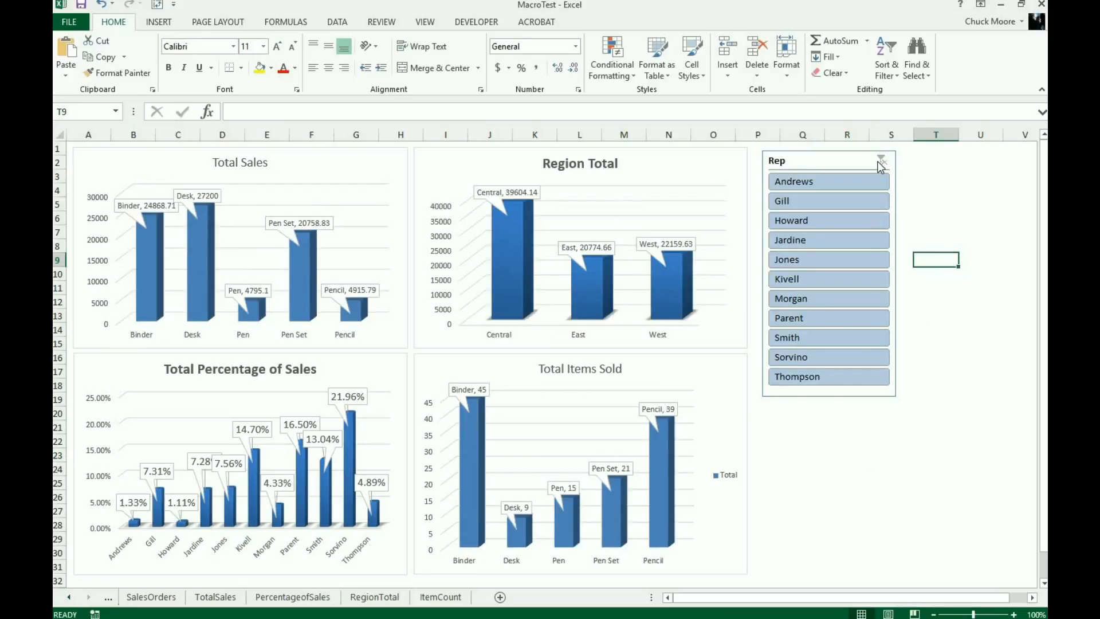
{"action": "left_click", "coordinate": [934, 189]}
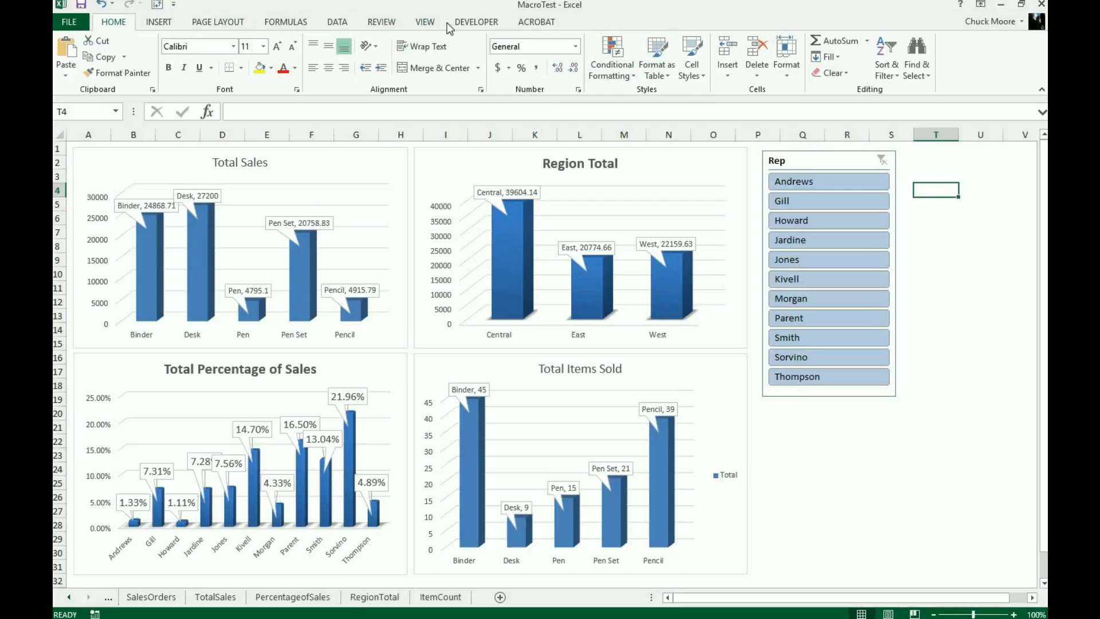
Start recording a macro named with the surname of the first rep in the slicer, stored in This Workbook.
{"action": "left_click", "coordinate": [469, 25]}
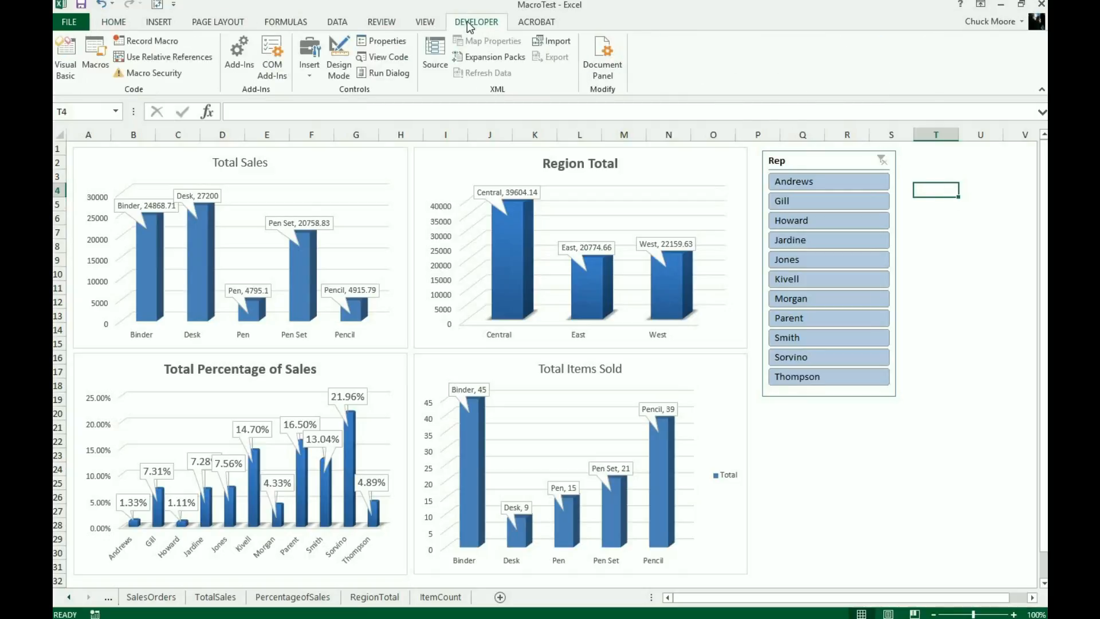
{"action": "left_click", "coordinate": [161, 42]}
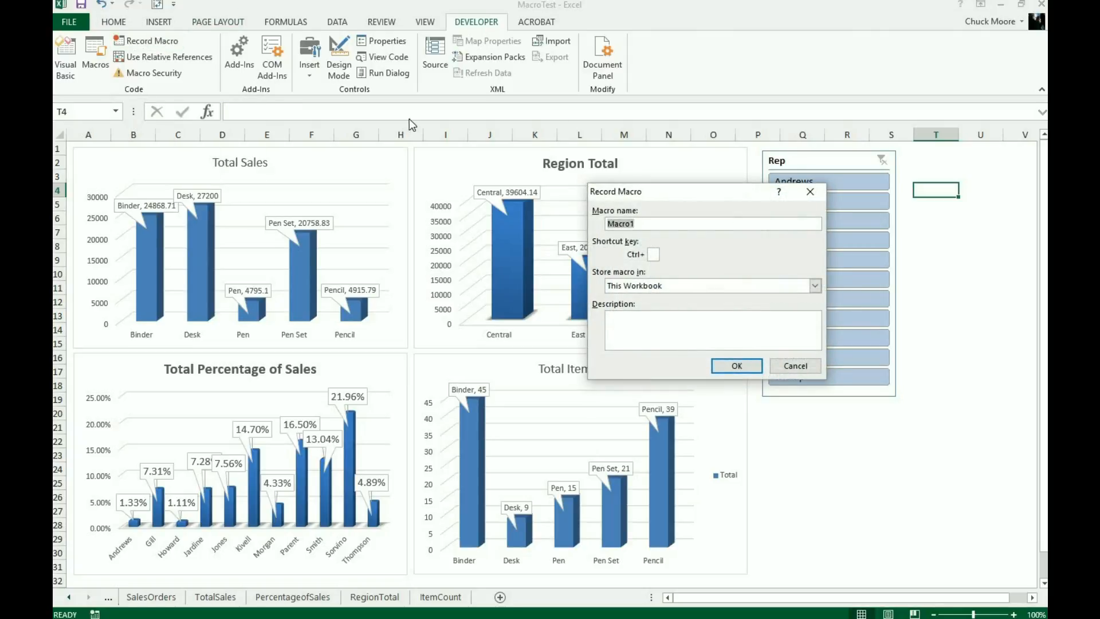
{"action": "left_click_drag", "start_coordinate": [676, 190], "coordinate": [598, 255]}
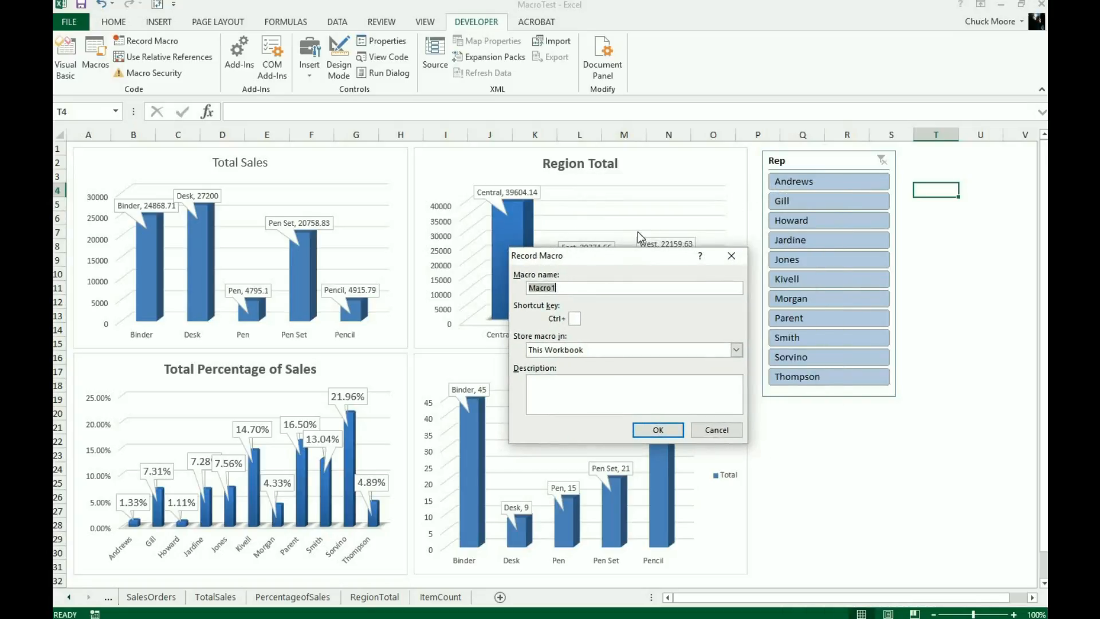
{"action": "type", "text": "Andrews"}
{"action": "left_click", "coordinate": [656, 431]}
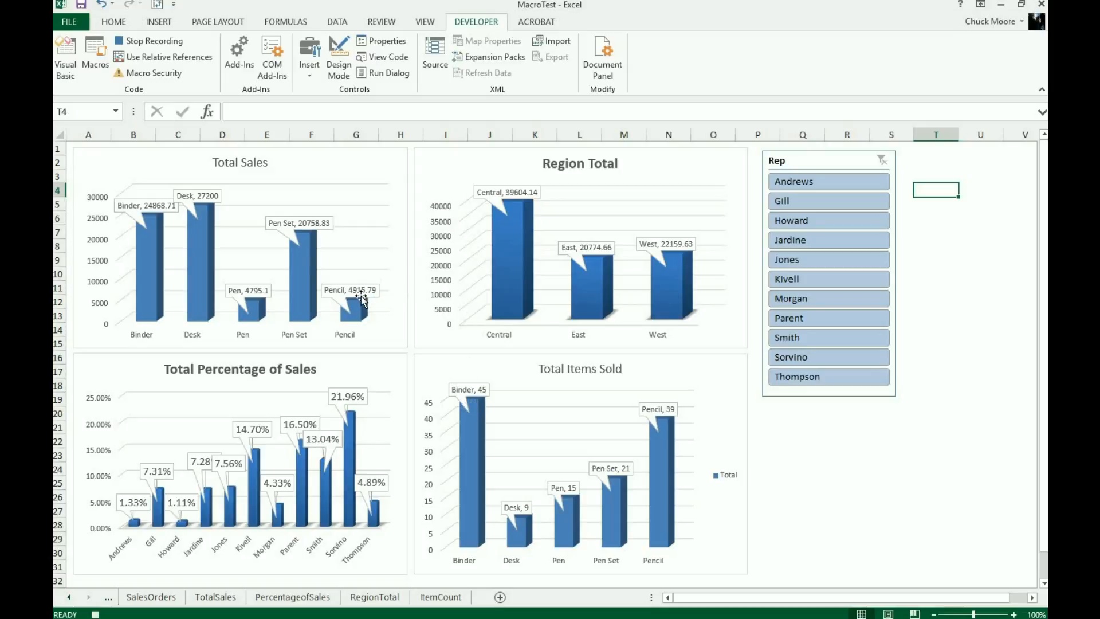
Filter the Rep slicer to the first rep and fill the whole column series of the Total Percentage of Sales chart with standard blue.
{"action": "left_click", "coordinate": [799, 184]}
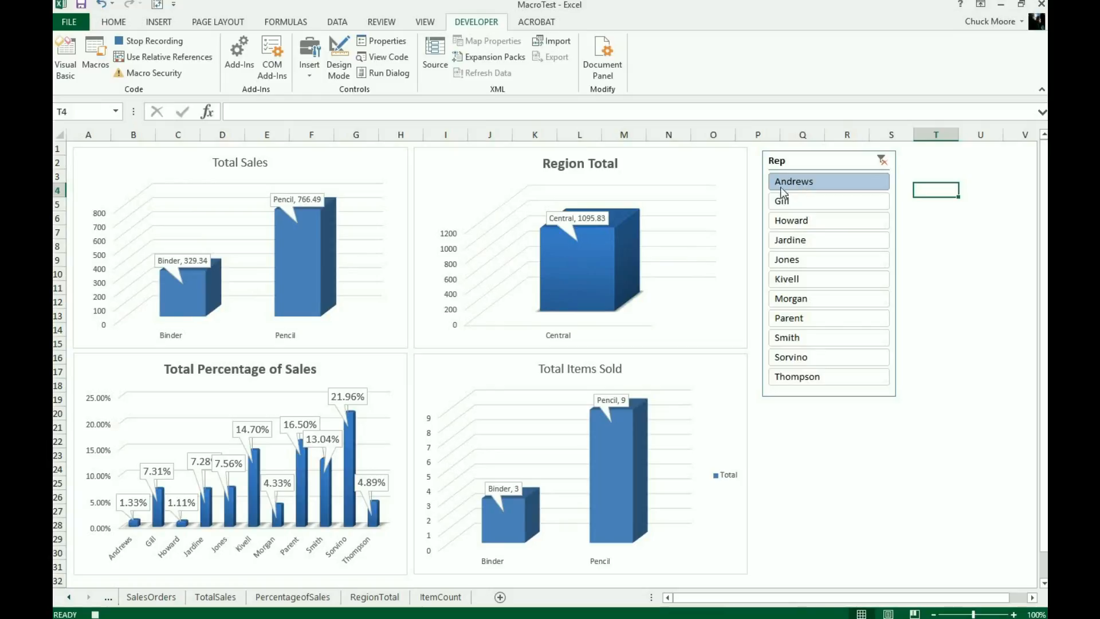
{"action": "left_click", "coordinate": [376, 359]}
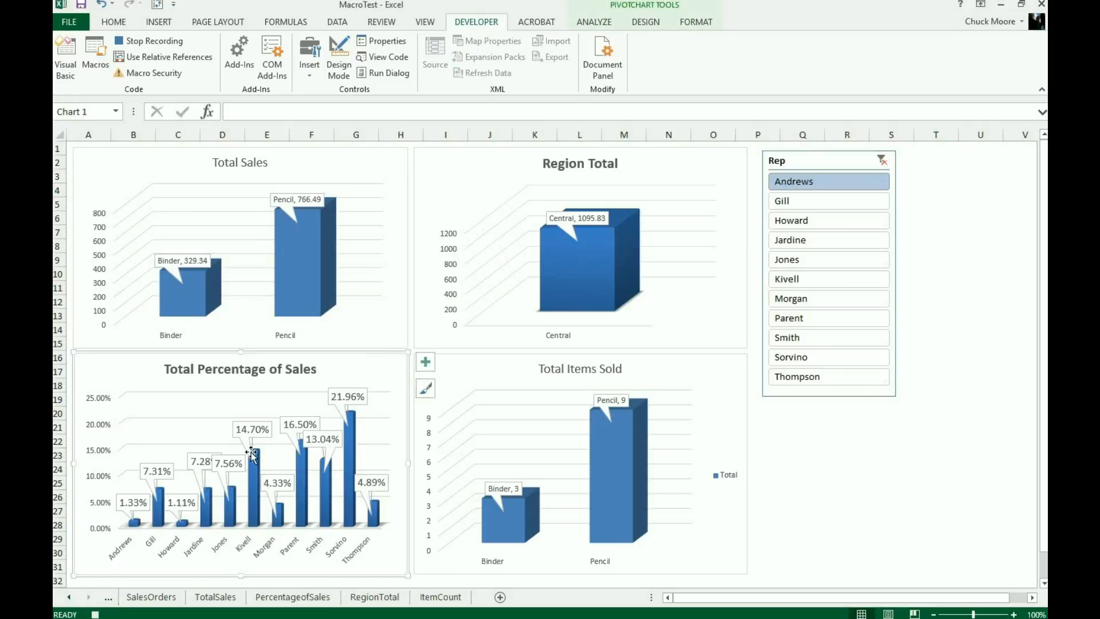
{"action": "mouse_move", "coordinate": [159, 519]}
{"action": "left_click", "coordinate": [137, 523]}
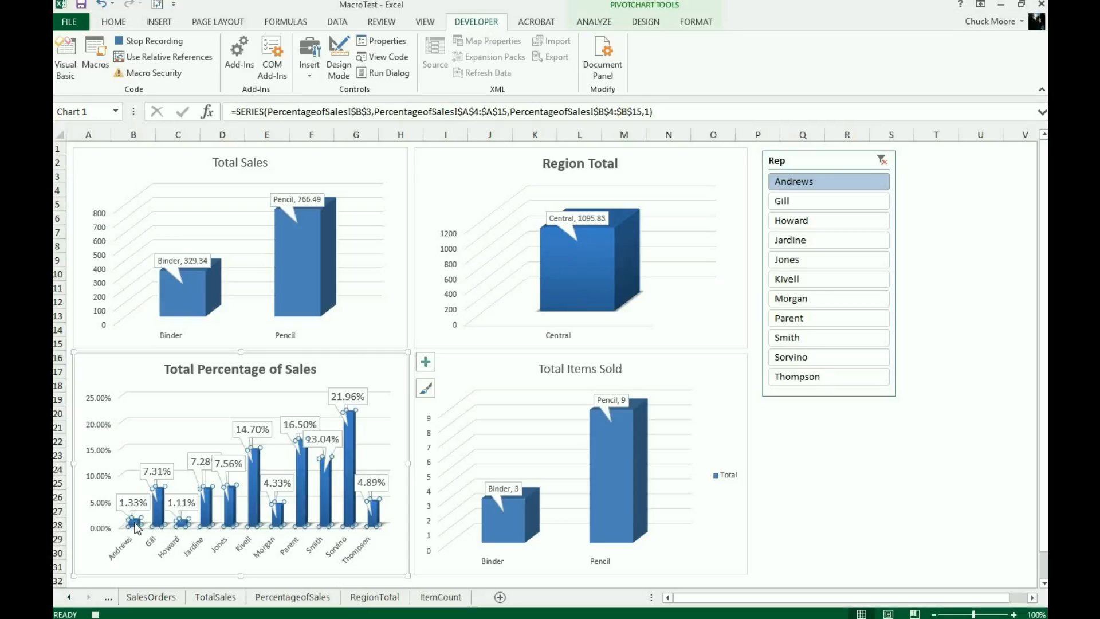
{"action": "right_click", "coordinate": [136, 527]}
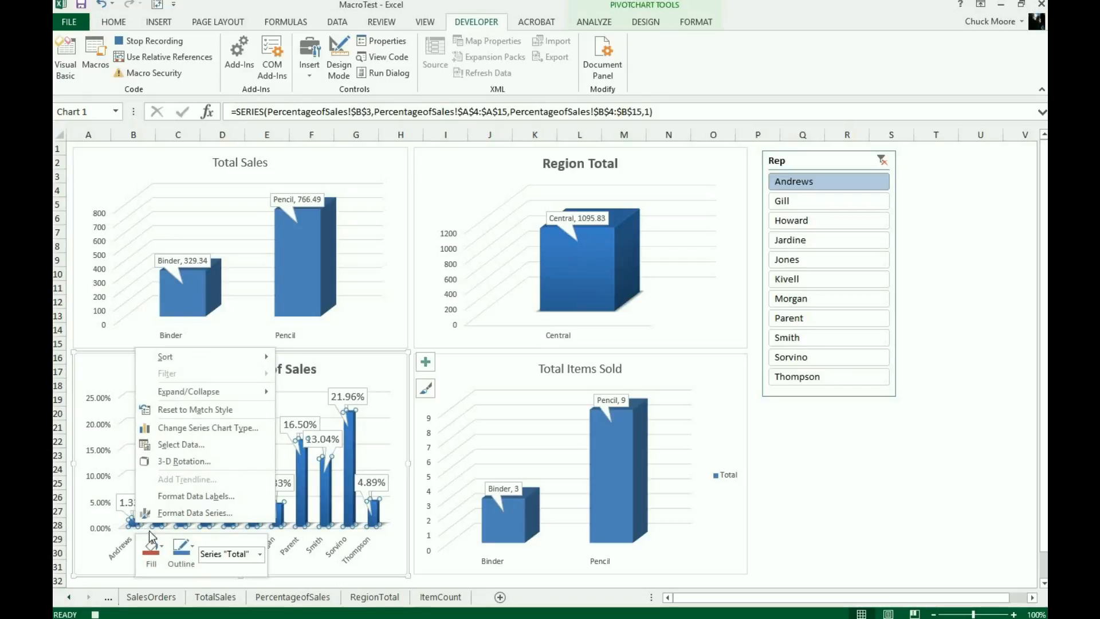
{"action": "left_click", "coordinate": [162, 547]}
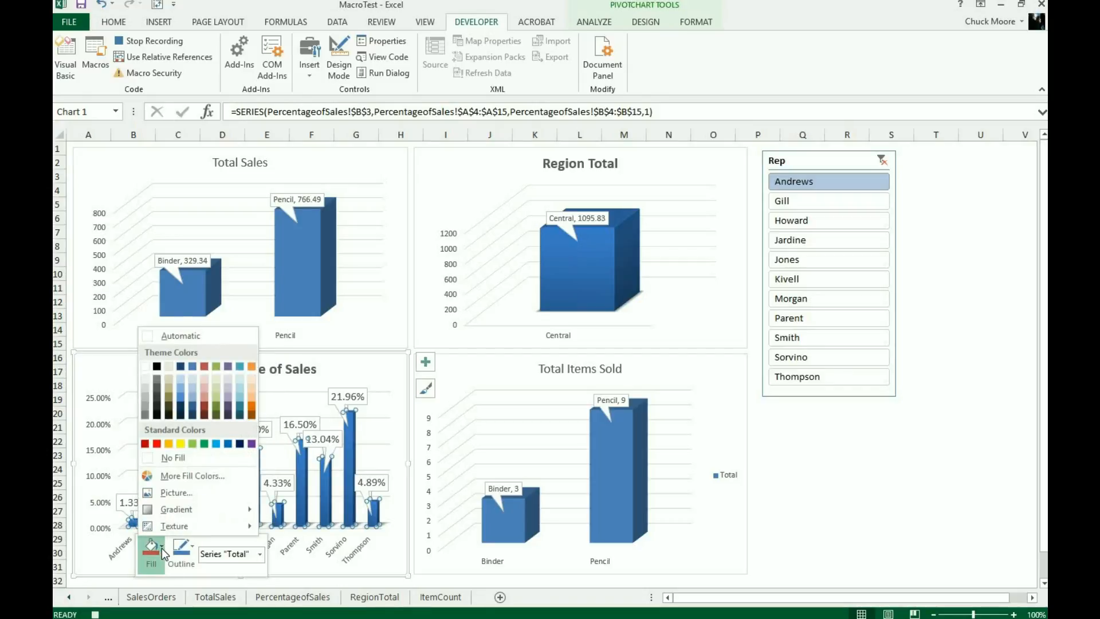
{"action": "left_click", "coordinate": [227, 444]}
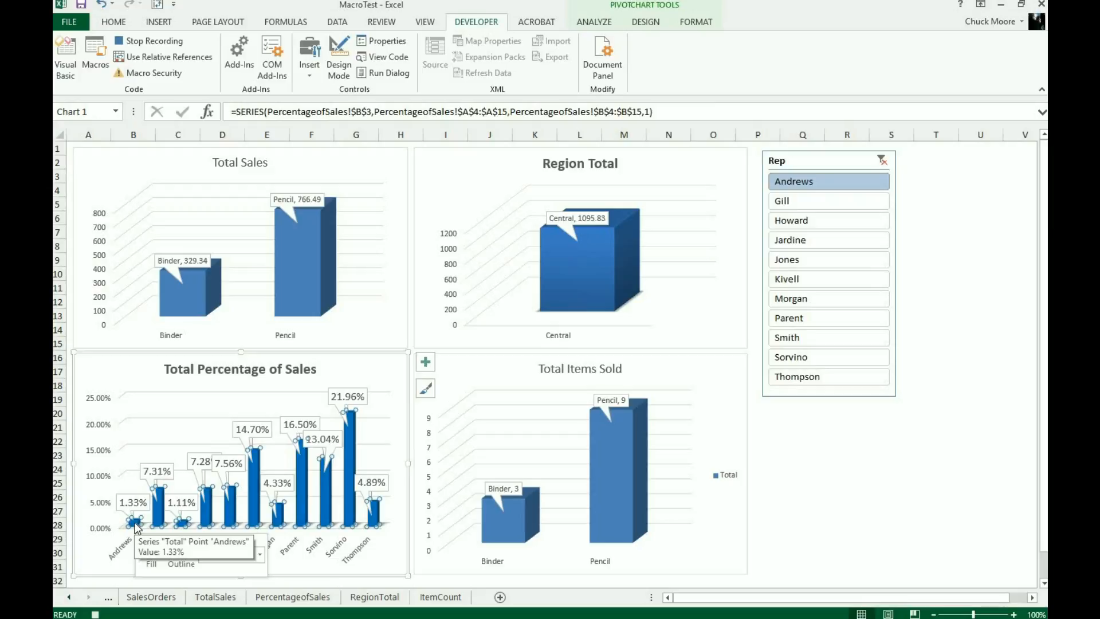
Fill only the first rep's column in the Total Percentage of Sales chart with red and stop recording the macro.
{"action": "left_click", "coordinate": [137, 522]}
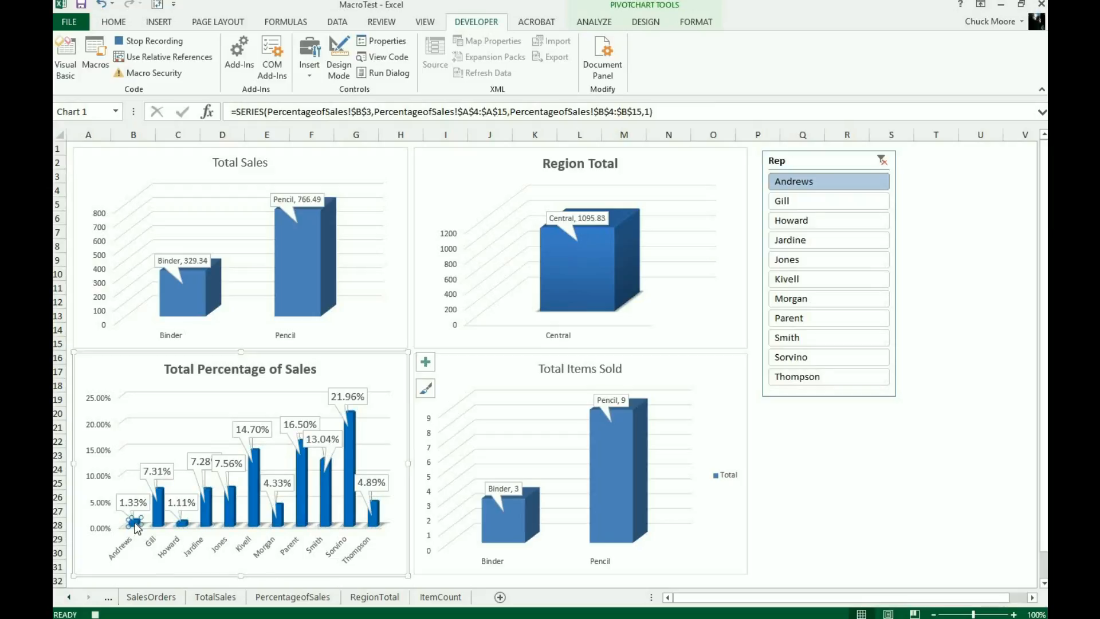
{"action": "right_click", "coordinate": [136, 524]}
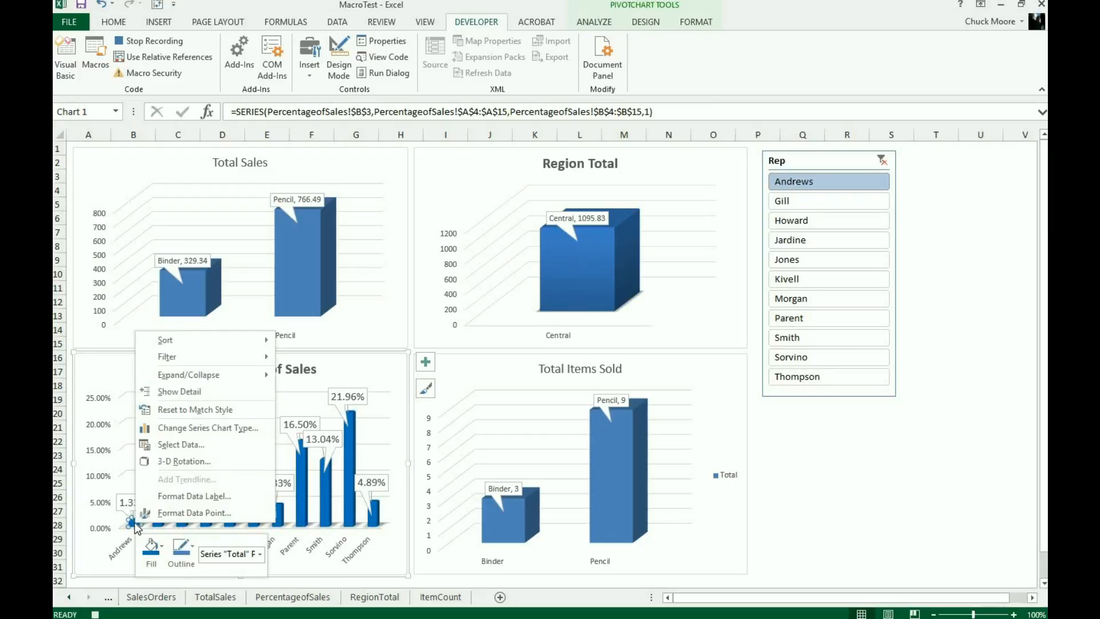
{"action": "left_click", "coordinate": [162, 545]}
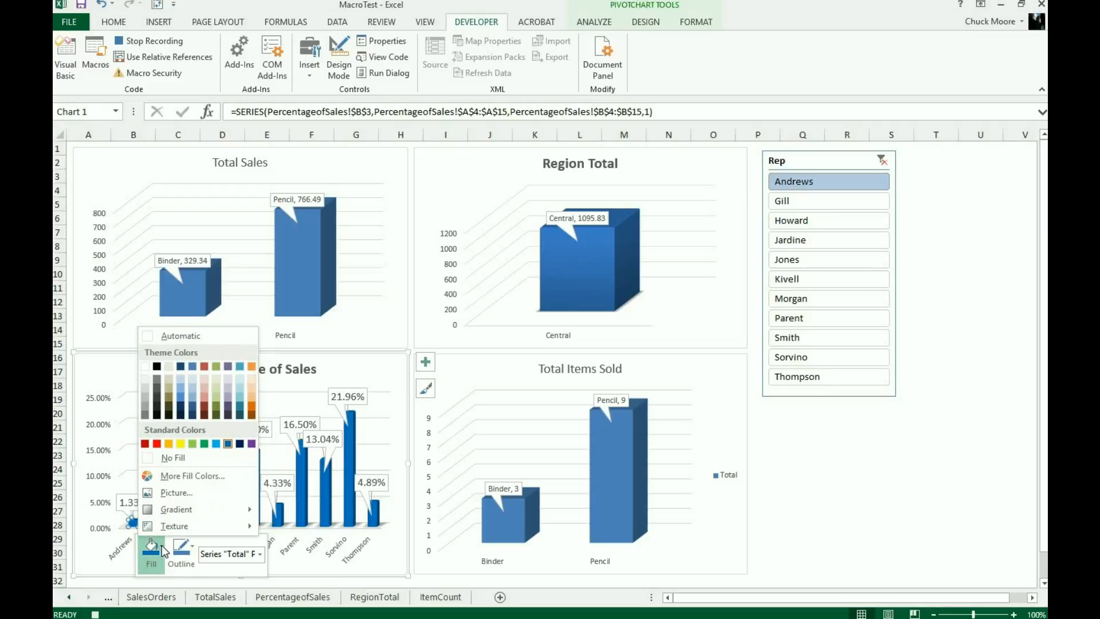
{"action": "left_click", "coordinate": [157, 443]}
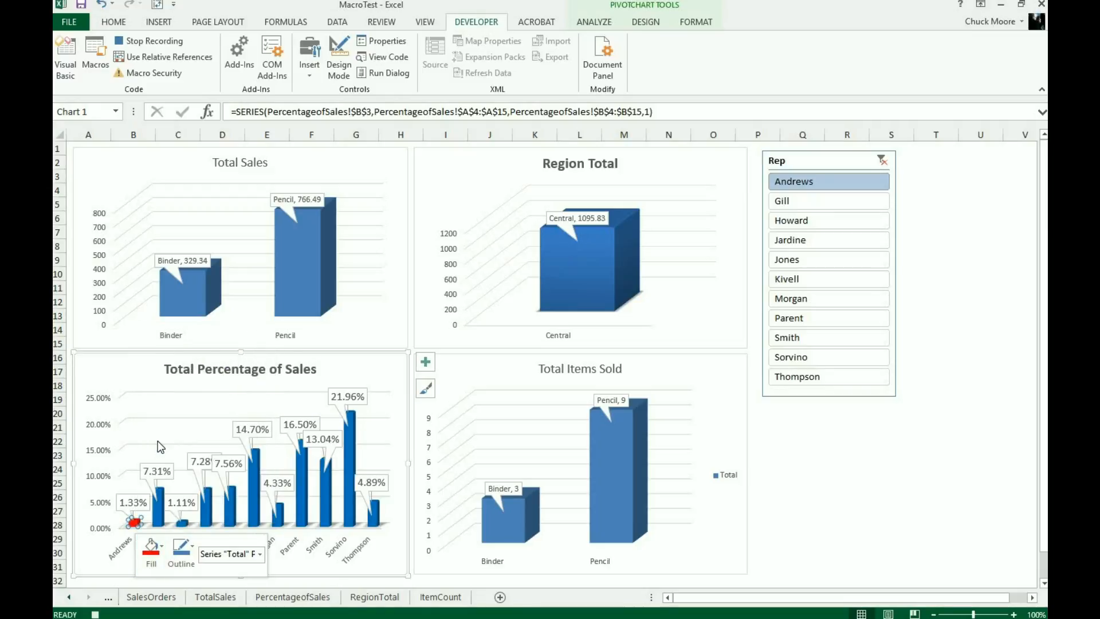
{"action": "left_click", "coordinate": [760, 505]}
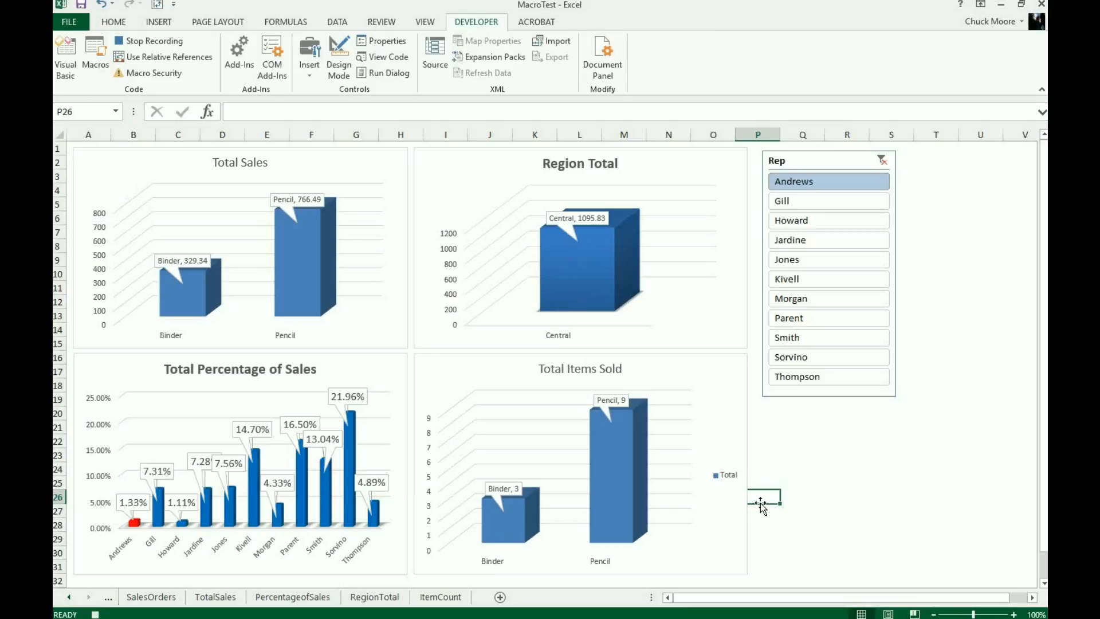
{"action": "left_click", "coordinate": [143, 39]}
Draw a form control button just below the Rep slicer and assign the recorded macro to it.
{"action": "left_click", "coordinate": [311, 77]}
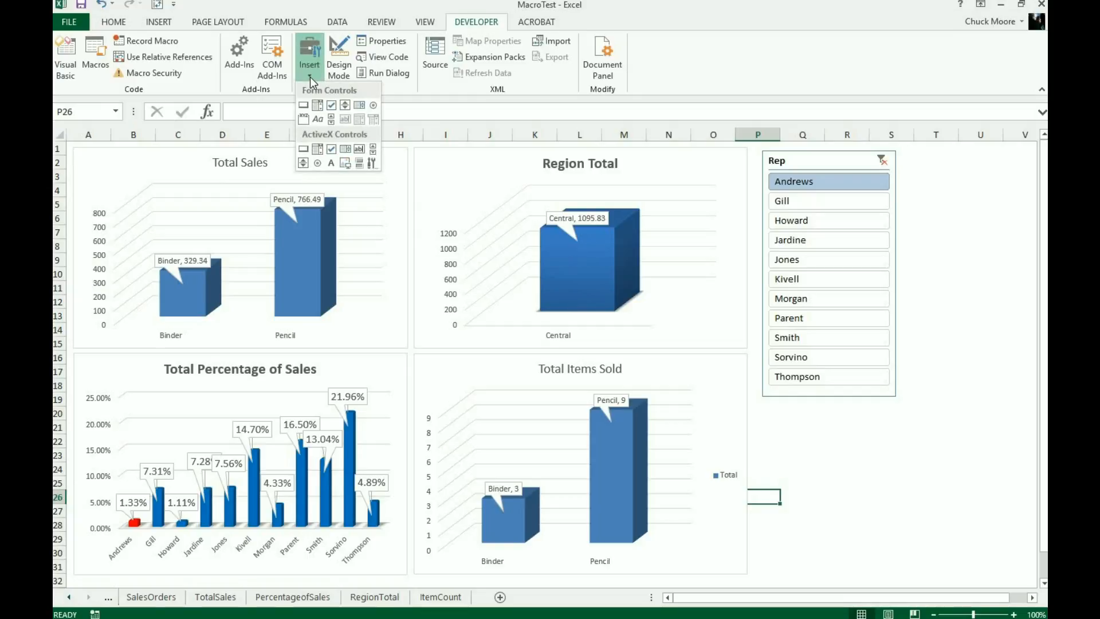
{"action": "left_click", "coordinate": [304, 106]}
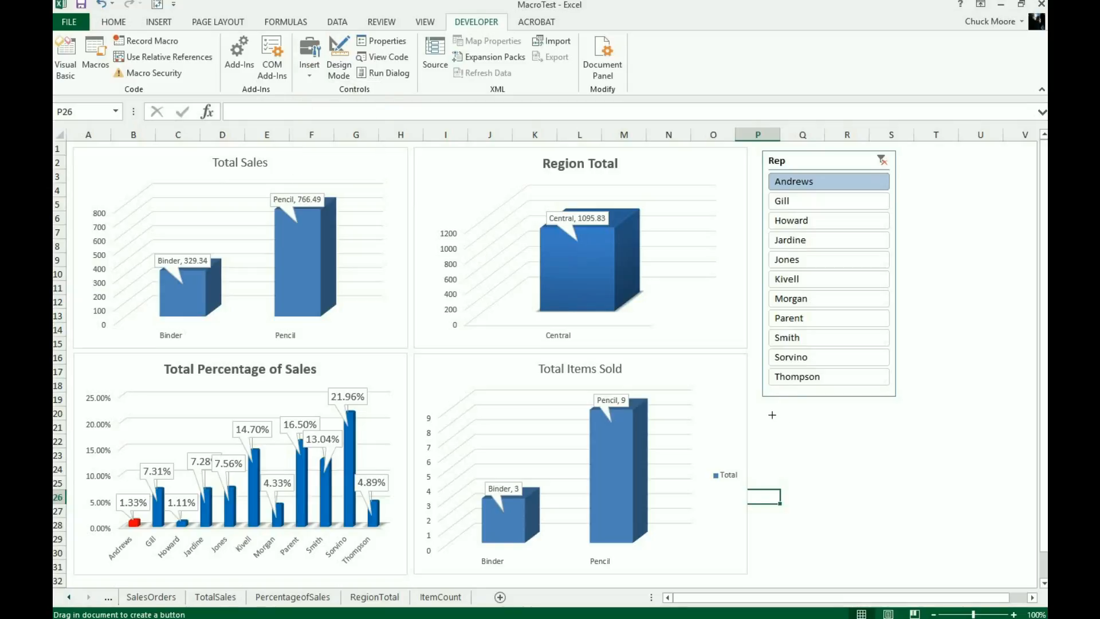
{"action": "left_click_drag", "start_coordinate": [773, 415], "coordinate": [878, 435]}
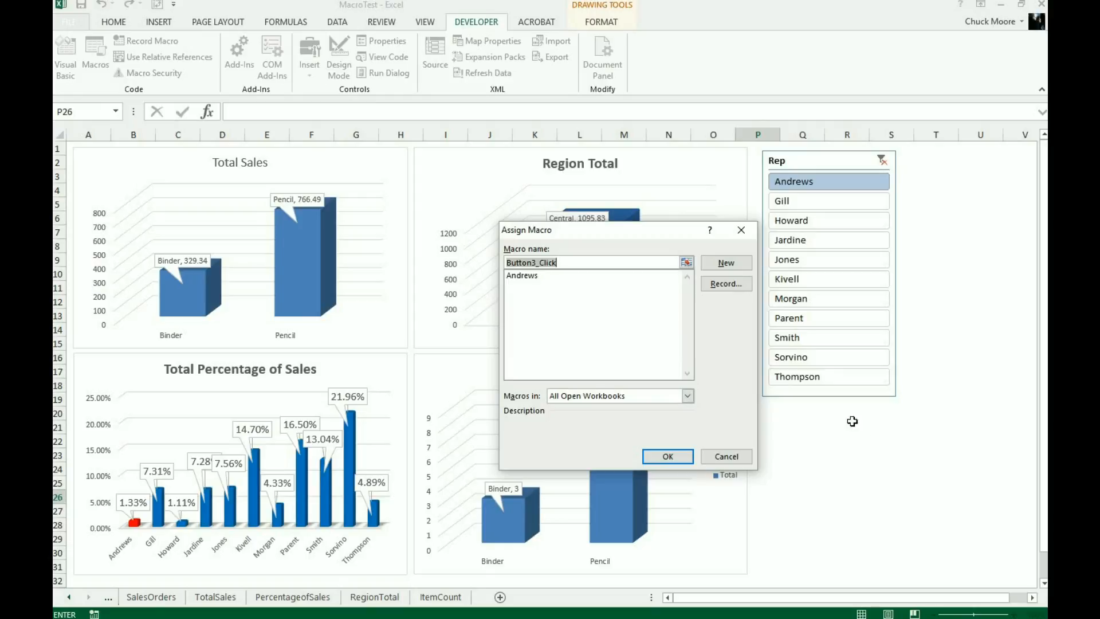
{"action": "left_click", "coordinate": [528, 276]}
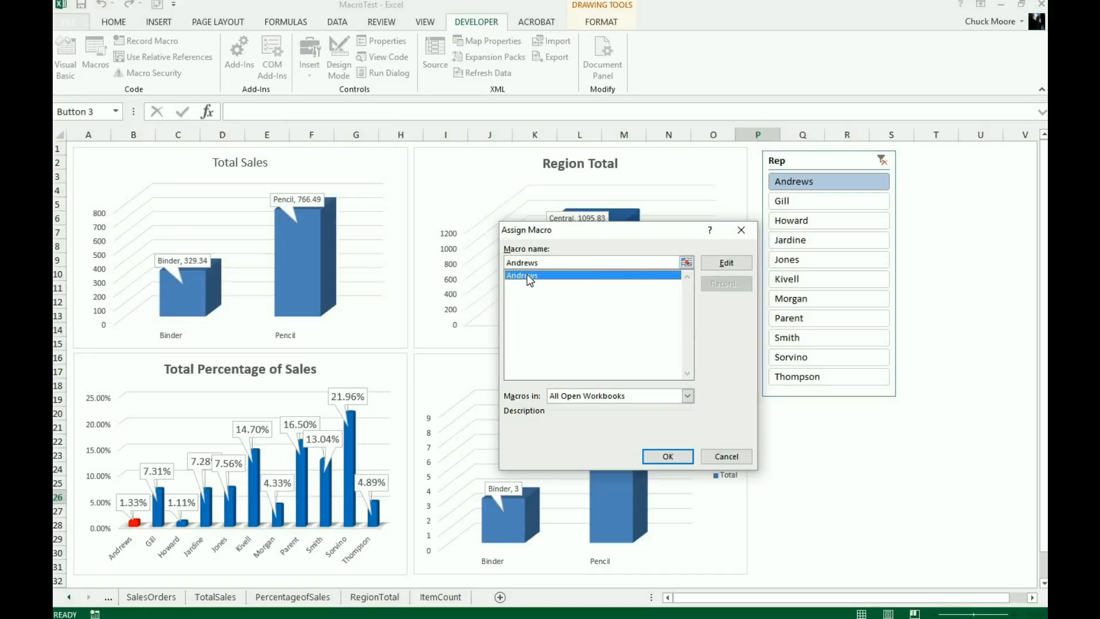
{"action": "left_click", "coordinate": [668, 457]}
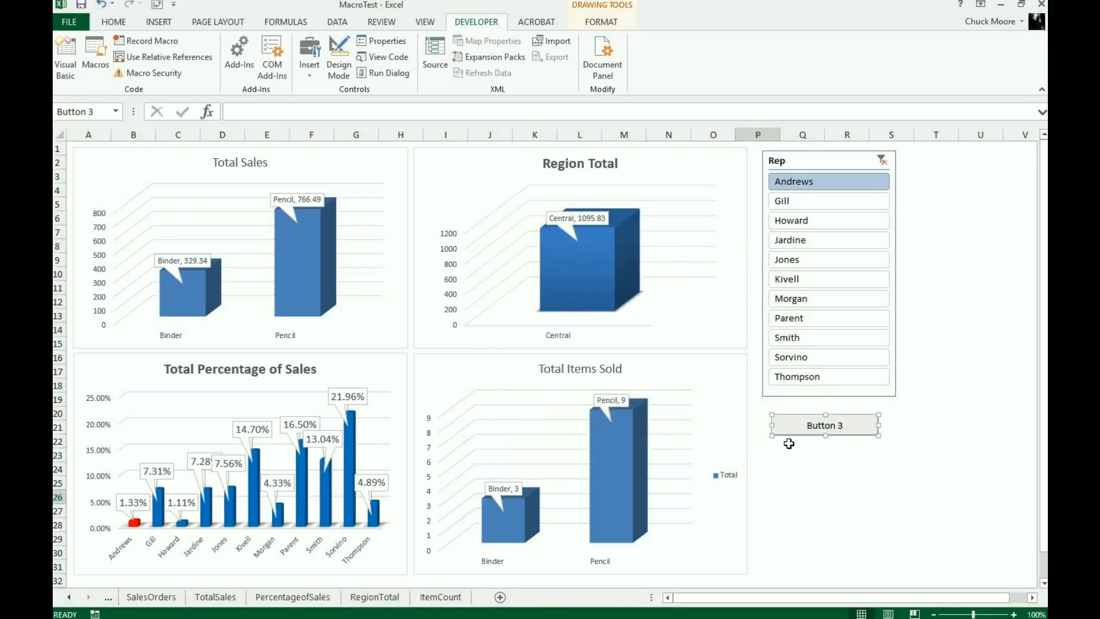
Caption the new button with the first rep's surname followed by "Info", and clear the Rep slicer filter.
{"action": "left_click", "coordinate": [809, 428]}
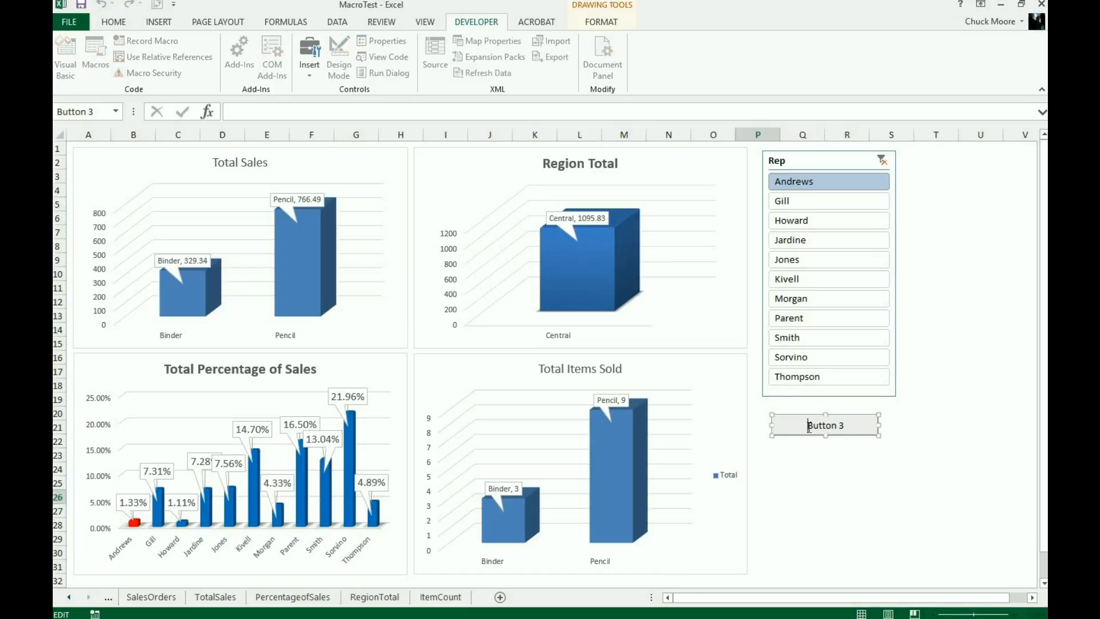
{"action": "left_click_drag", "start_coordinate": [809, 428], "coordinate": [847, 427]}
{"action": "type", "text": "Andrews Info"}
{"action": "left_click", "coordinate": [886, 510]}
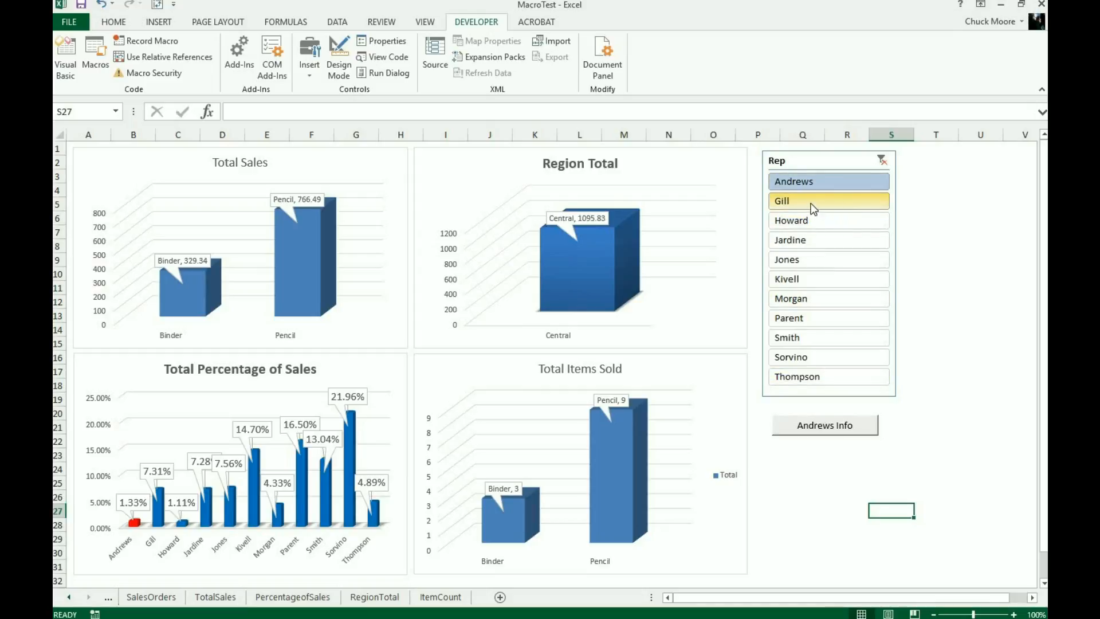
{"action": "left_click", "coordinate": [883, 162]}
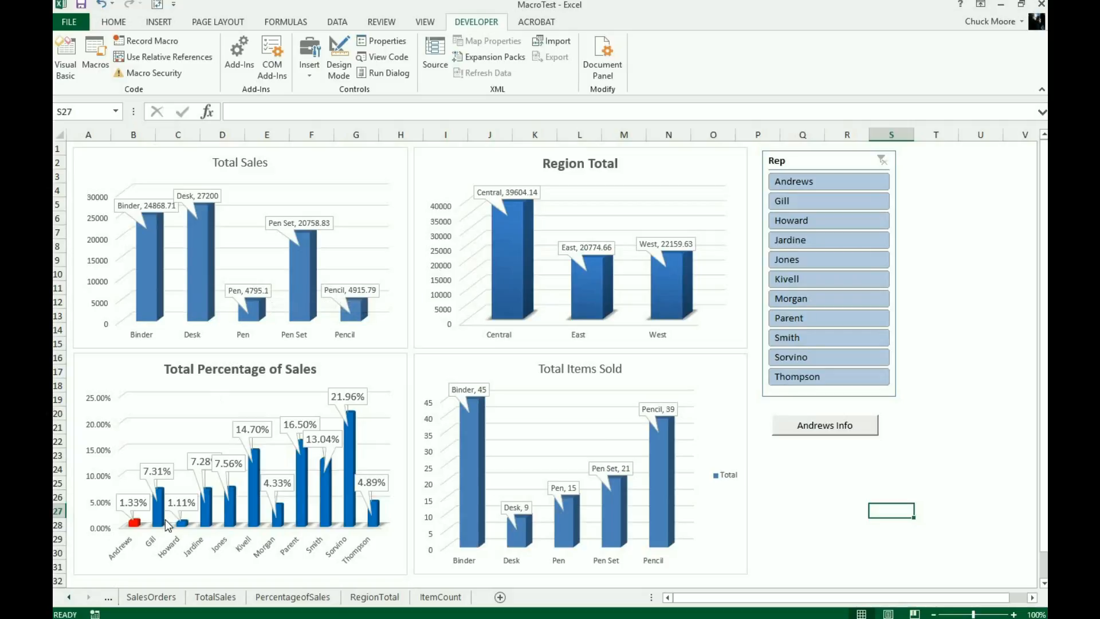
Fill only the first rep's column in the Total Percentage of Sales chart with standard blue.
{"action": "left_click", "coordinate": [137, 528]}
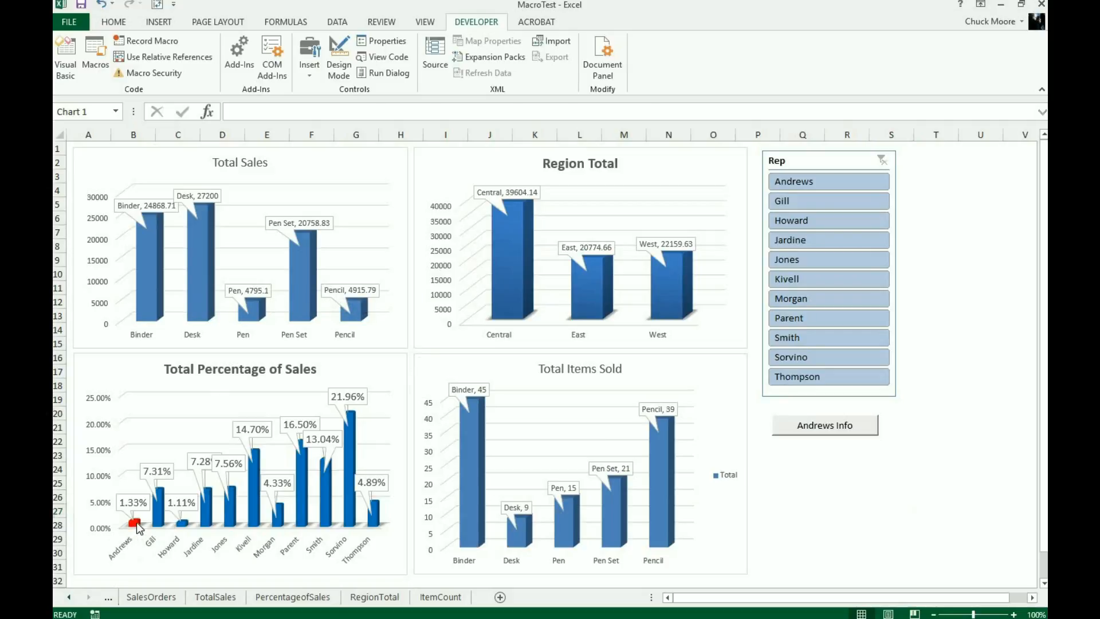
{"action": "left_click", "coordinate": [137, 528]}
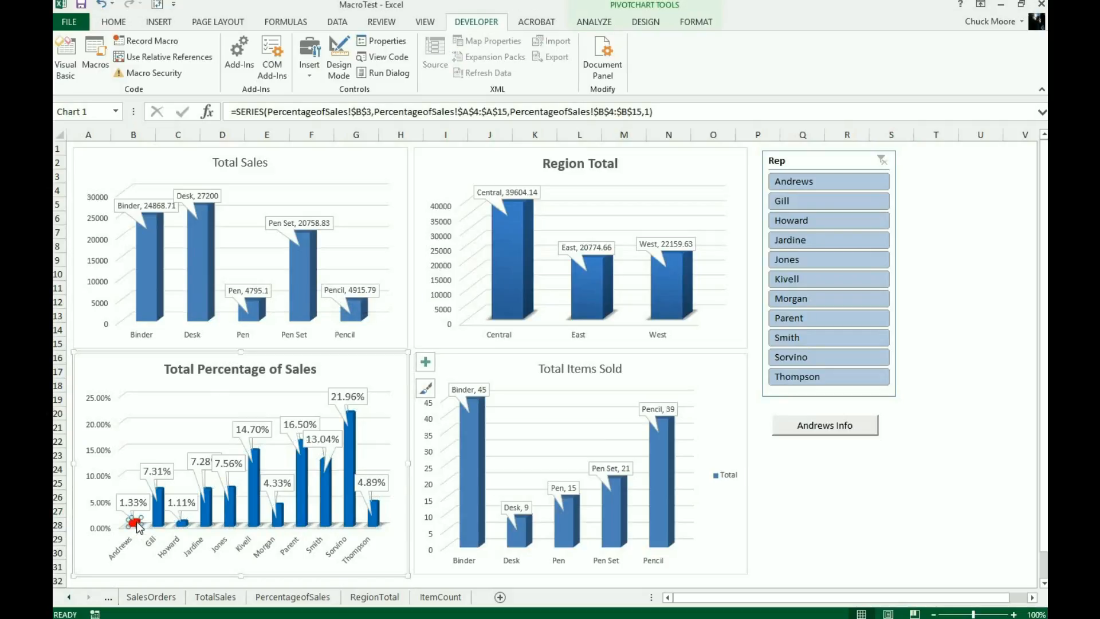
{"action": "right_click", "coordinate": [138, 527]}
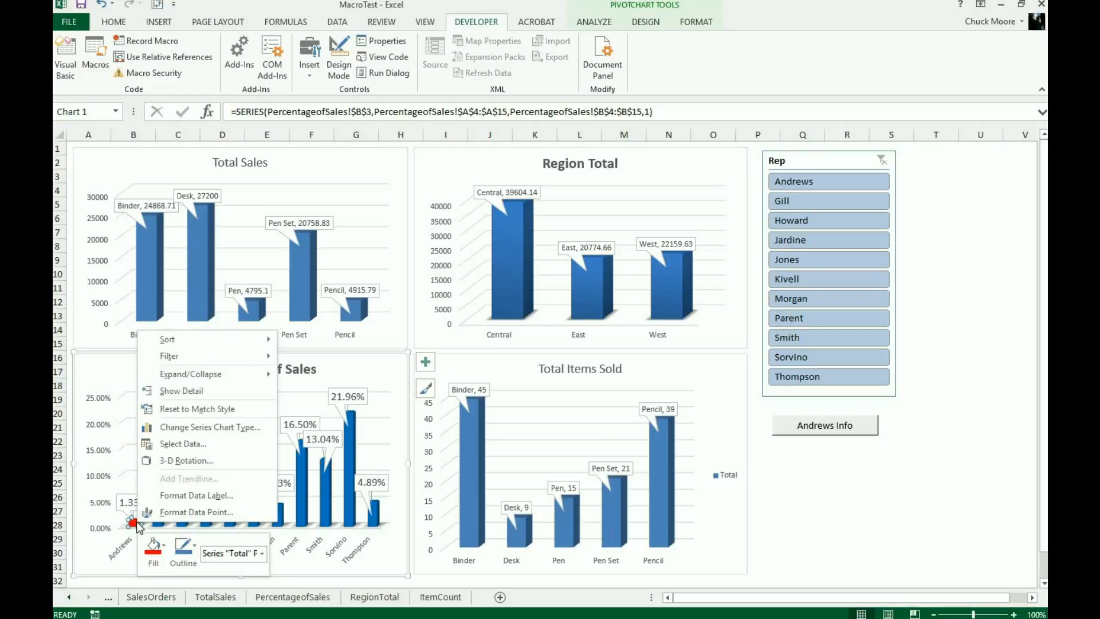
{"action": "left_click", "coordinate": [165, 548]}
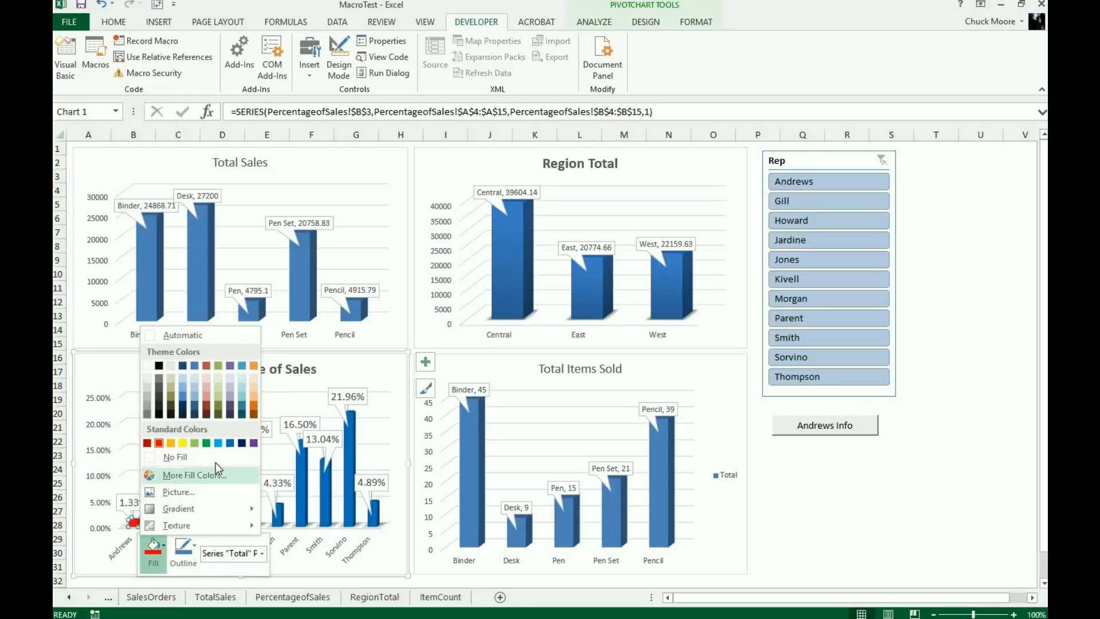
{"action": "left_click", "coordinate": [230, 443]}
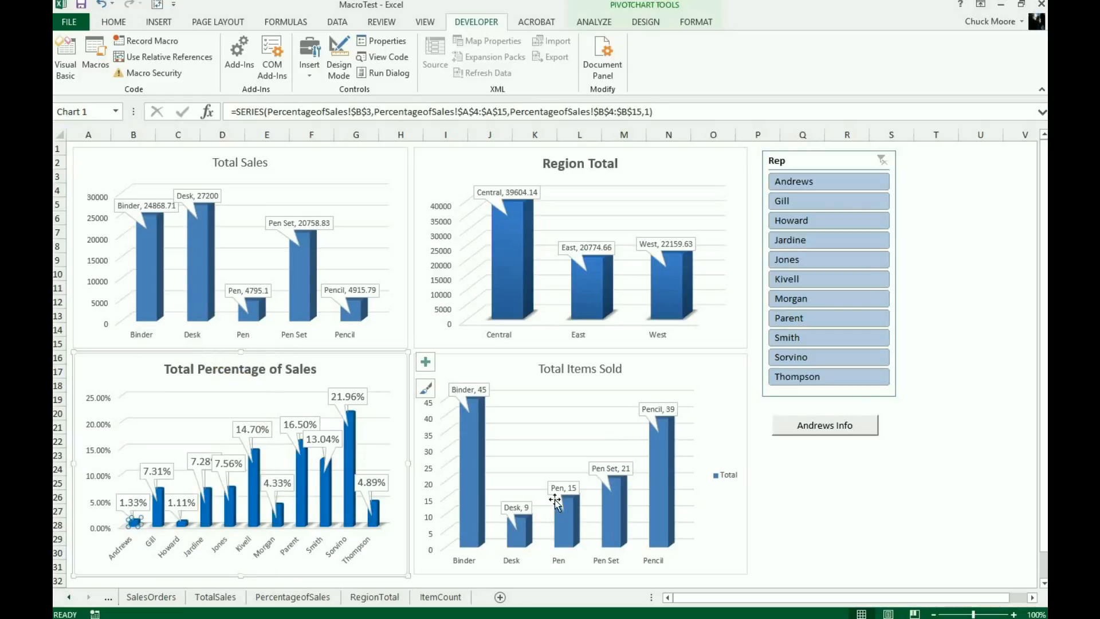
Run the recorded macro from the button below the Rep slicer and check which chart's column gets the red fill.
{"action": "left_click", "coordinate": [817, 497]}
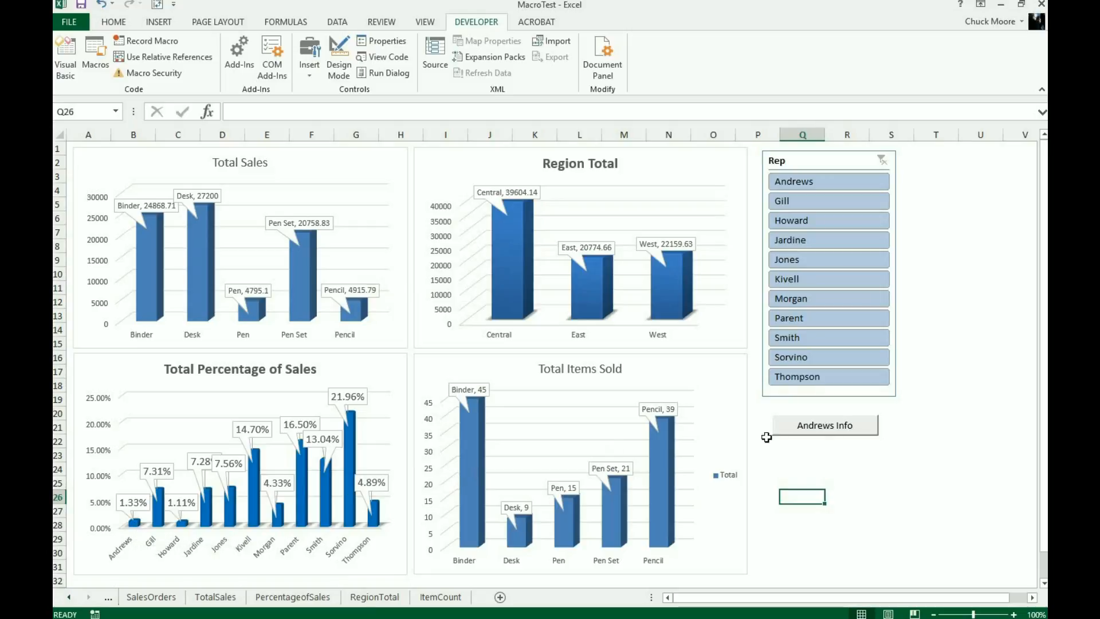
{"action": "left_click", "coordinate": [820, 432]}
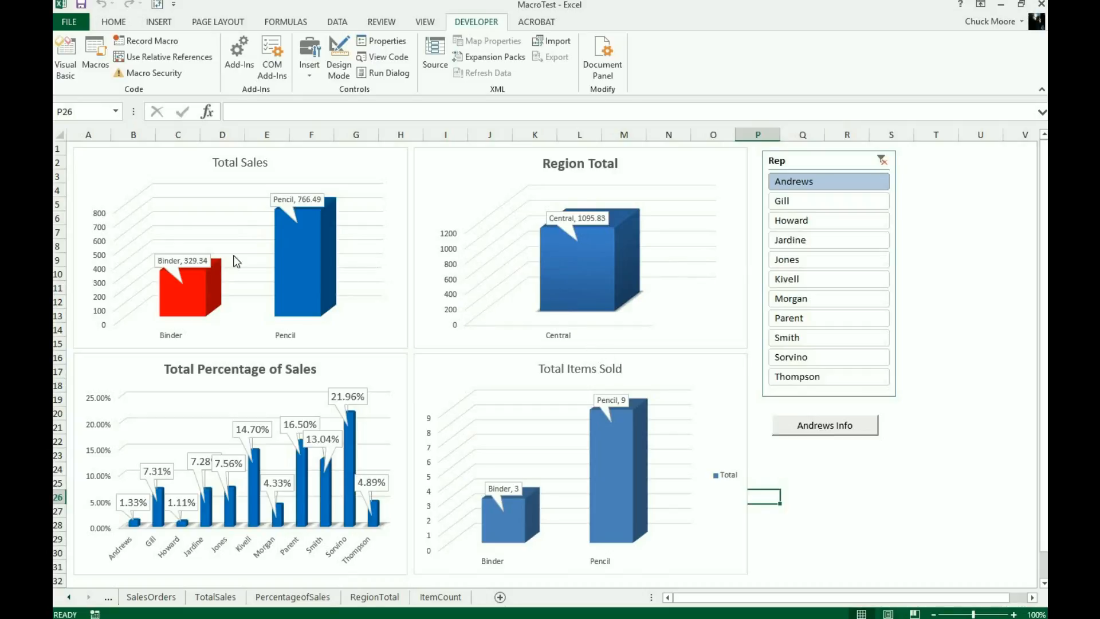
{"action": "mouse_move", "coordinate": [195, 300]}
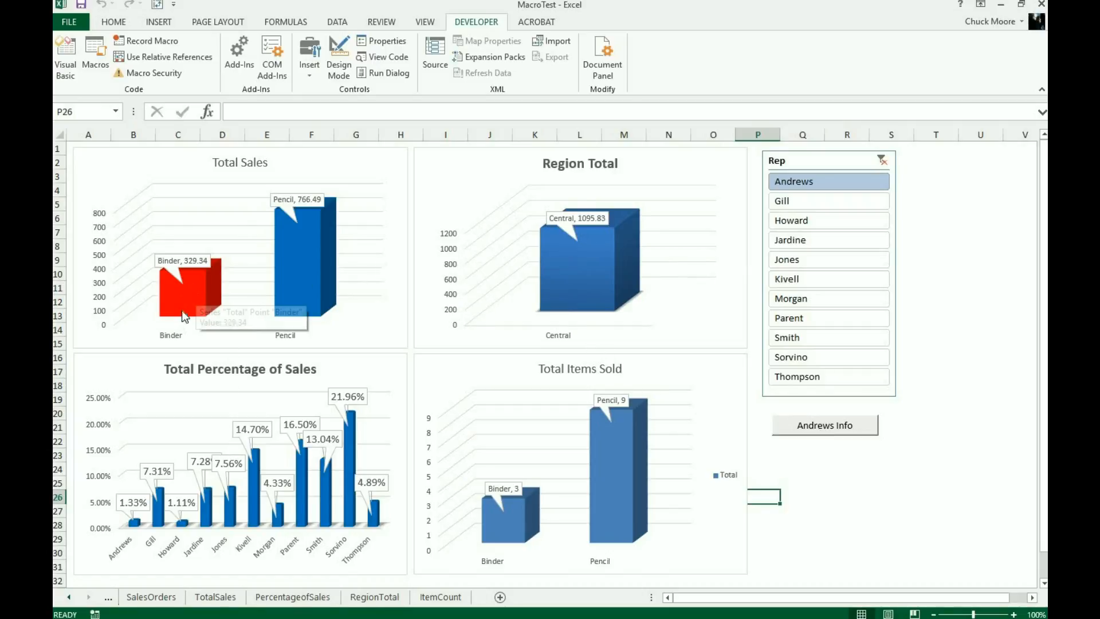
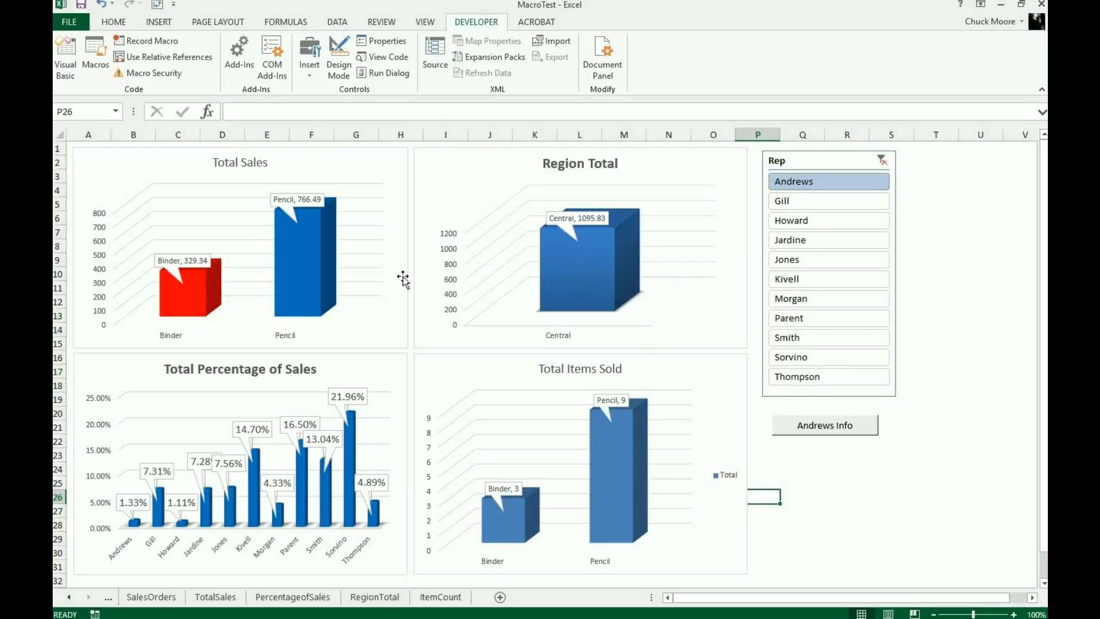
Compare the chart names of the four PivotCharts on the dashboard.
{"action": "left_click", "coordinate": [389, 165]}
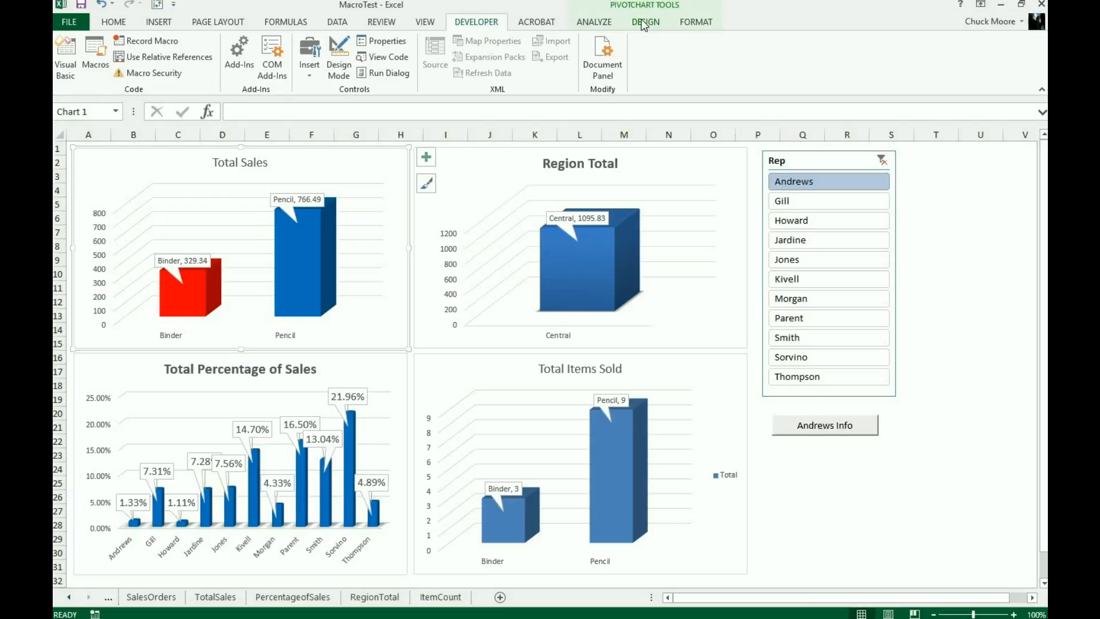
{"action": "left_click", "coordinate": [597, 23]}
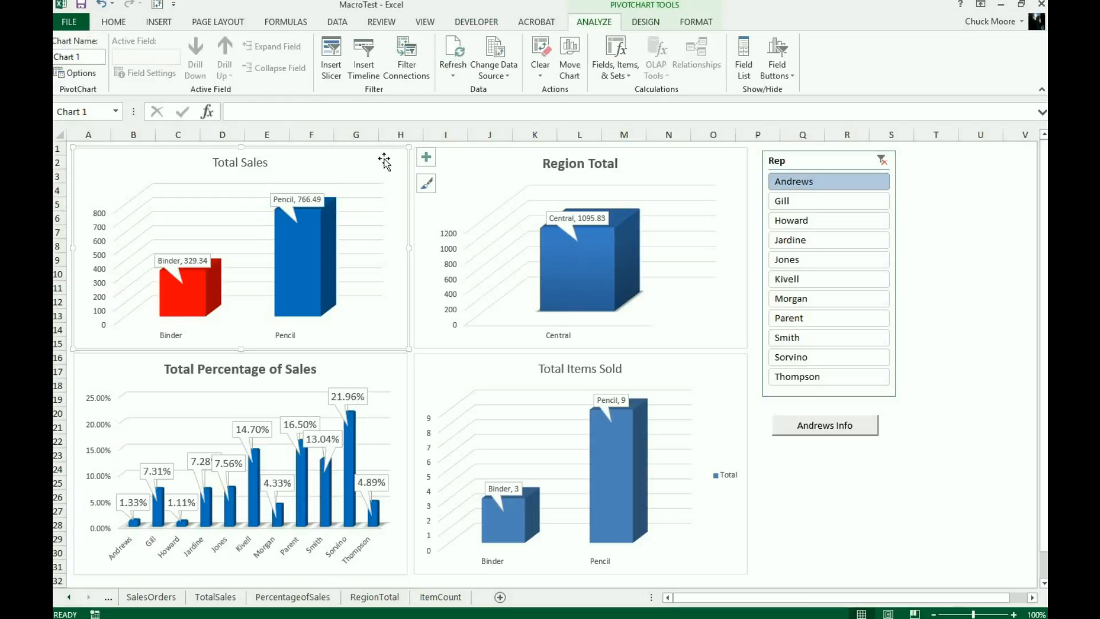
{"action": "left_click", "coordinate": [344, 362]}
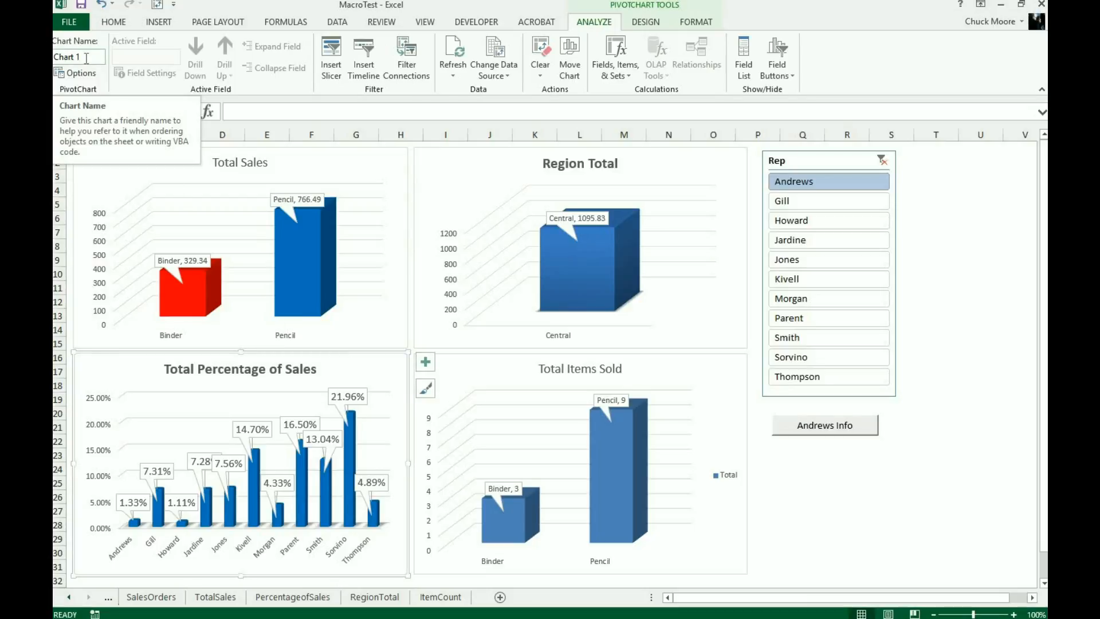
{"action": "left_click", "coordinate": [449, 167]}
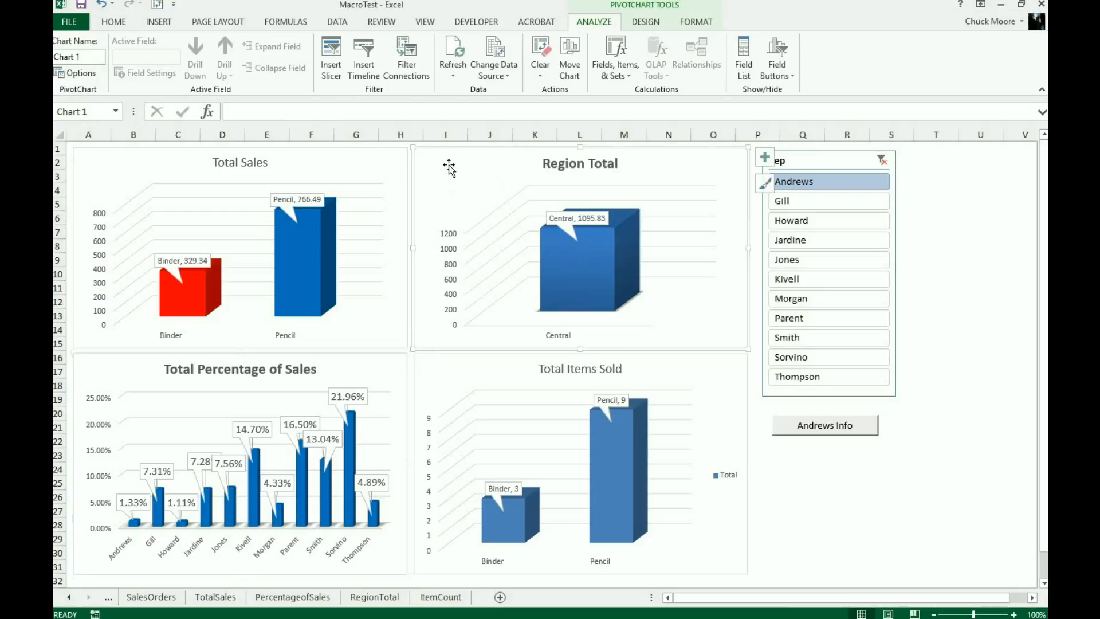
{"action": "left_click", "coordinate": [437, 372]}
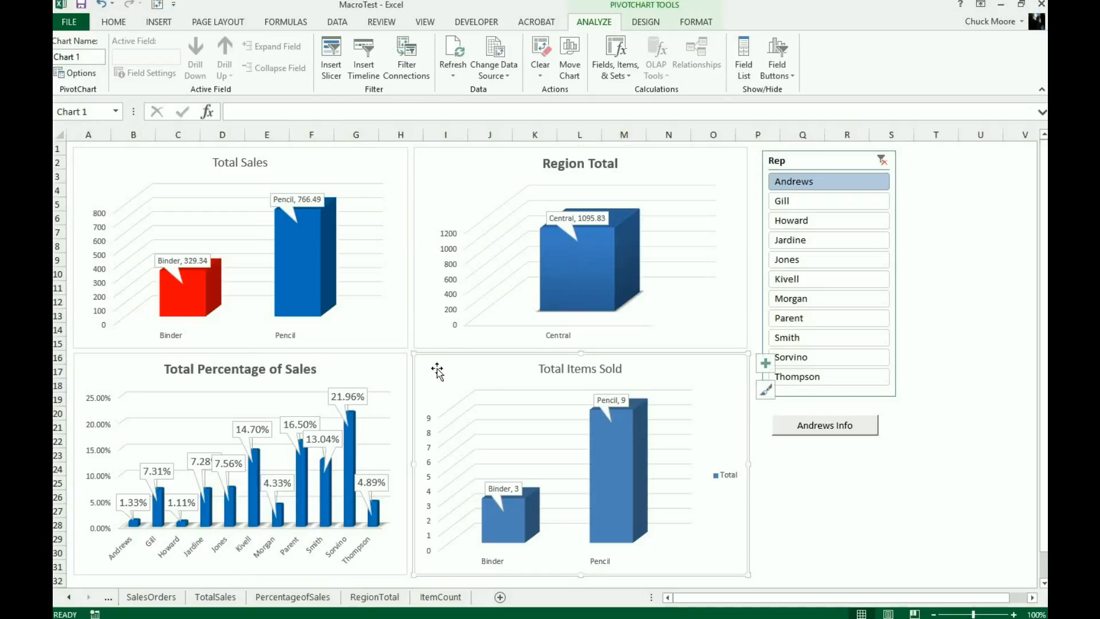
{"action": "left_click", "coordinate": [397, 370]}
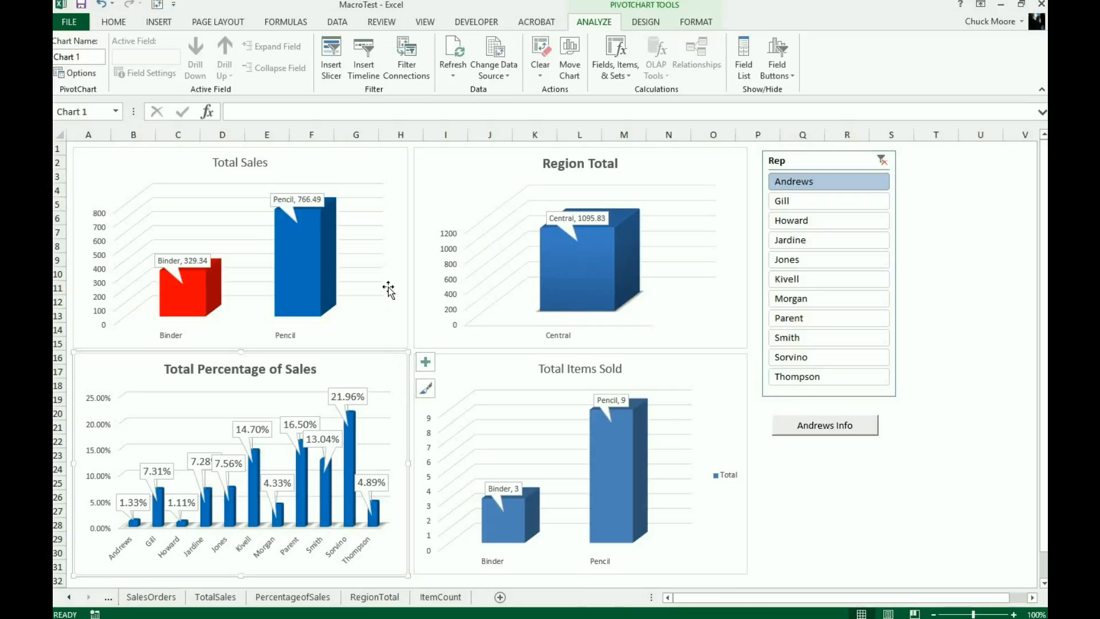
{"action": "left_click", "coordinate": [395, 153]}
{"action": "left_click", "coordinate": [457, 156]}
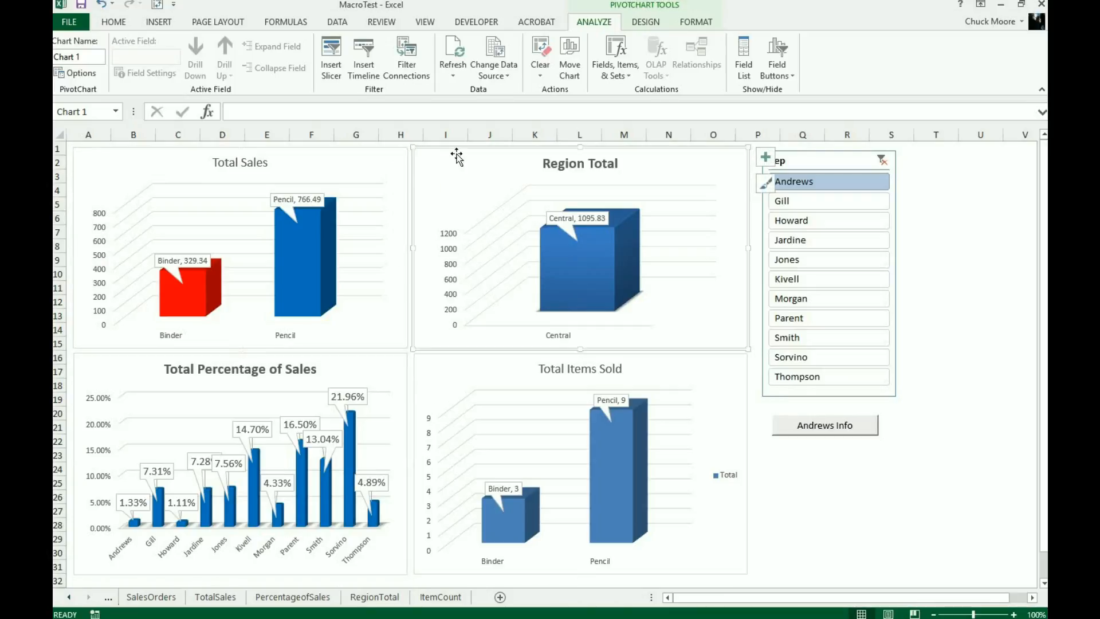
{"action": "left_click", "coordinate": [396, 166]}
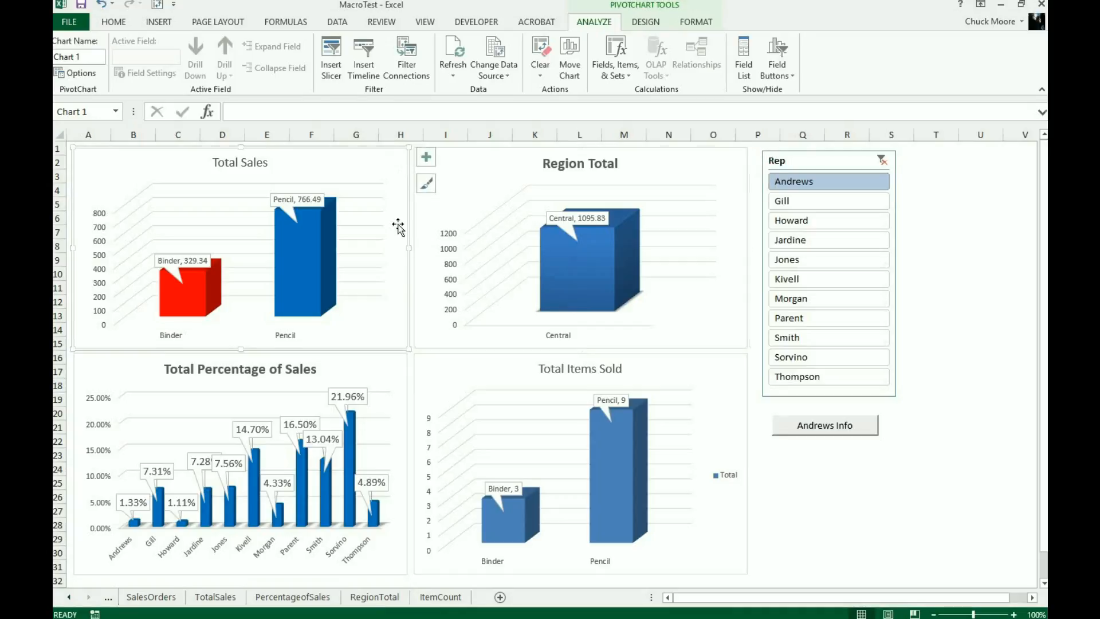
{"action": "left_click", "coordinate": [393, 362]}
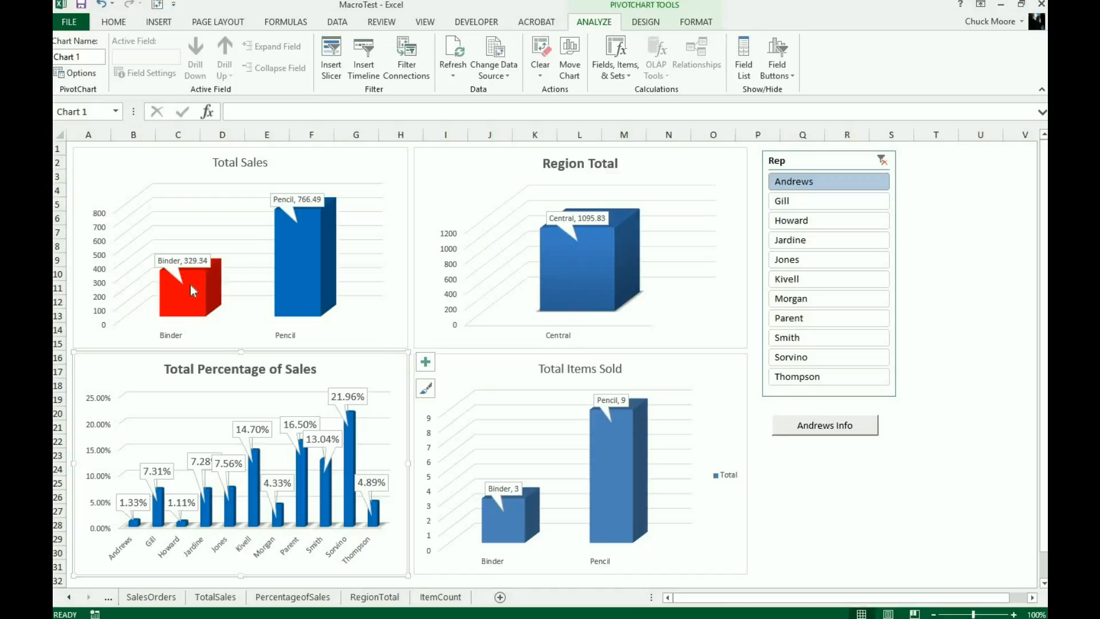
{"action": "mouse_move", "coordinate": [188, 303]}
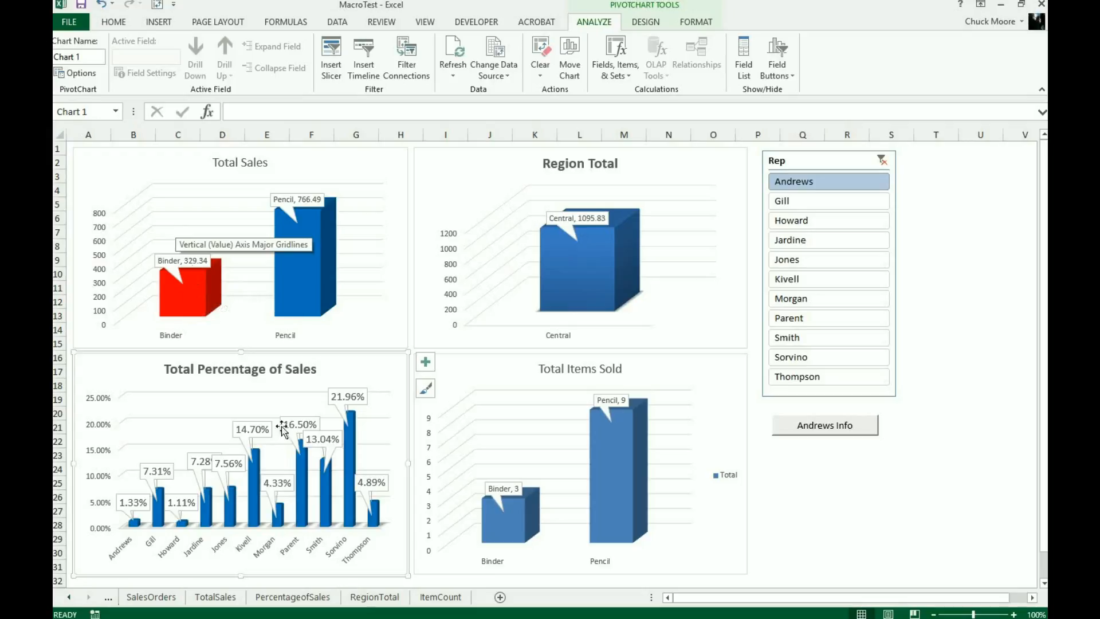
Look through the TotalSales, PercentageofSales and SalesOrders sheets and return to the Dashboard sheet.
{"action": "left_click", "coordinate": [228, 599]}
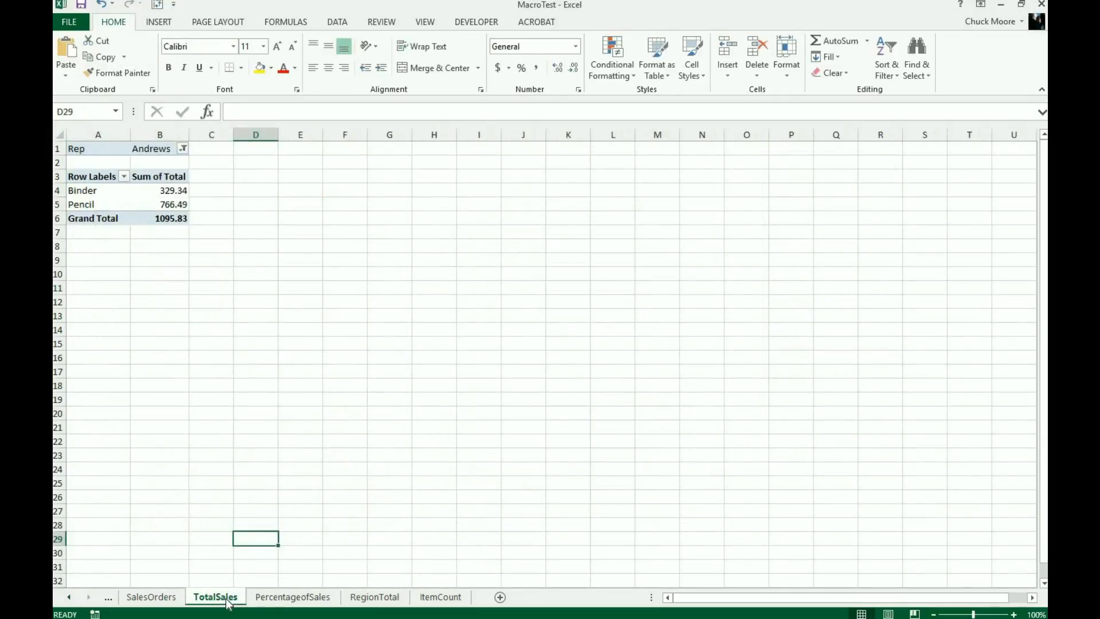
{"action": "left_click", "coordinate": [275, 597]}
{"action": "left_click", "coordinate": [234, 599]}
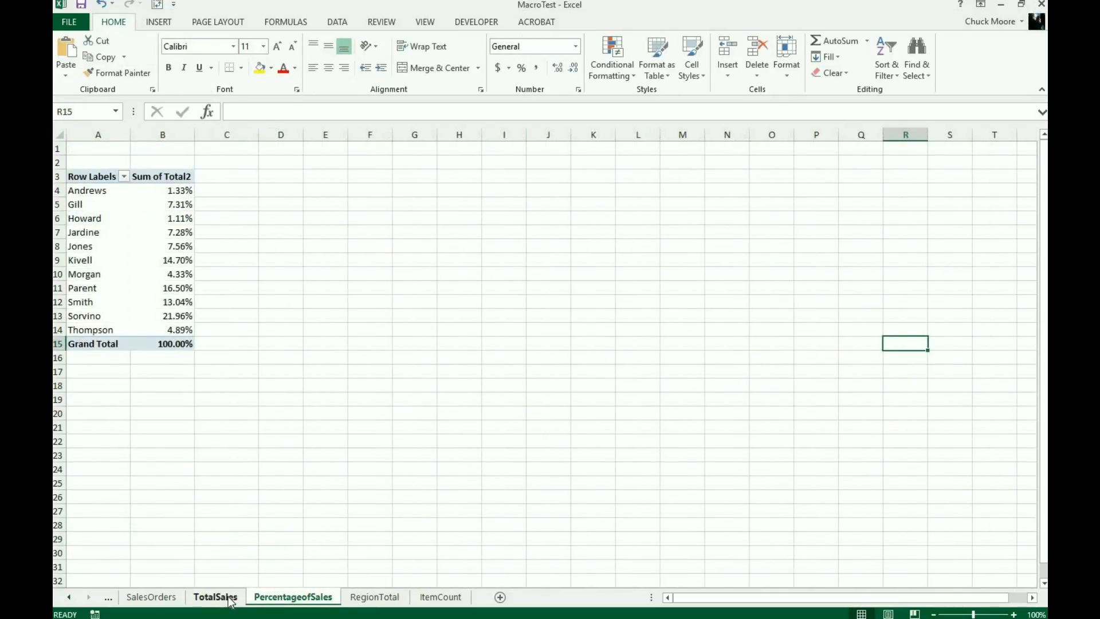
{"action": "left_click", "coordinate": [138, 598]}
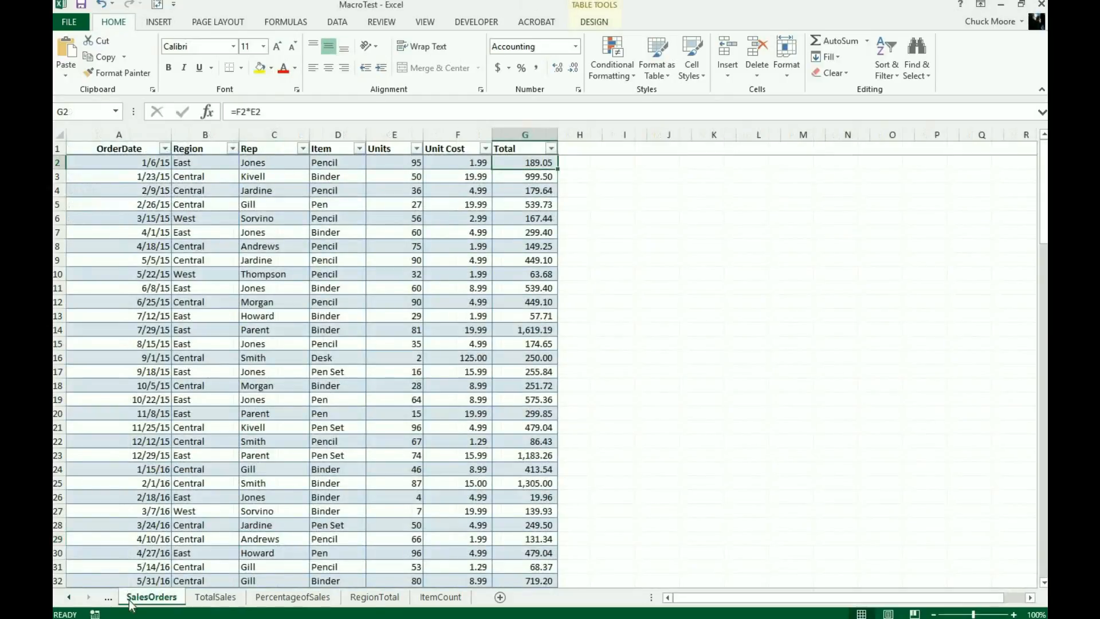
{"action": "left_click", "coordinate": [69, 597]}
{"action": "left_click", "coordinate": [140, 599]}
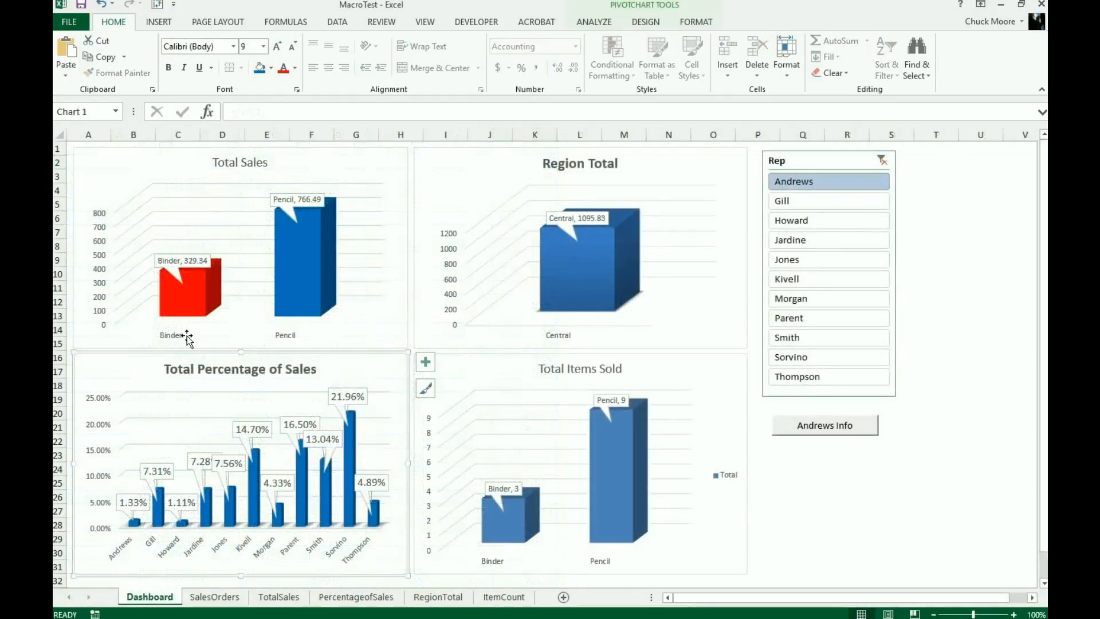
Set the chart name of the Total Sales PivotChart to TotalSales.
{"action": "left_click", "coordinate": [142, 163]}
{"action": "left_click", "coordinate": [118, 110]}
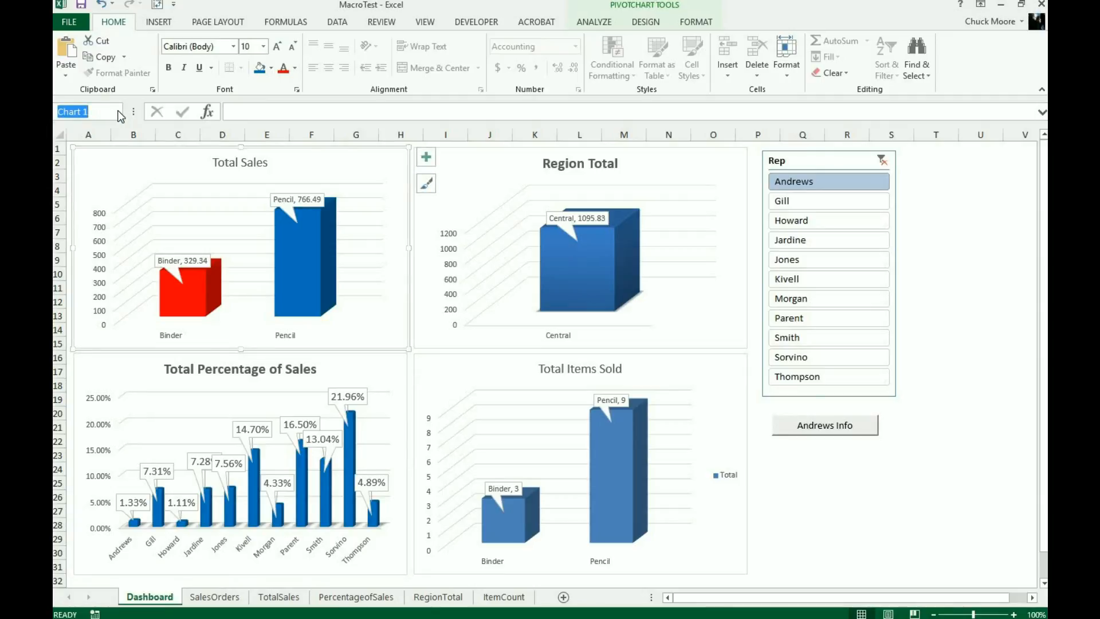
{"action": "left_click", "coordinate": [606, 23]}
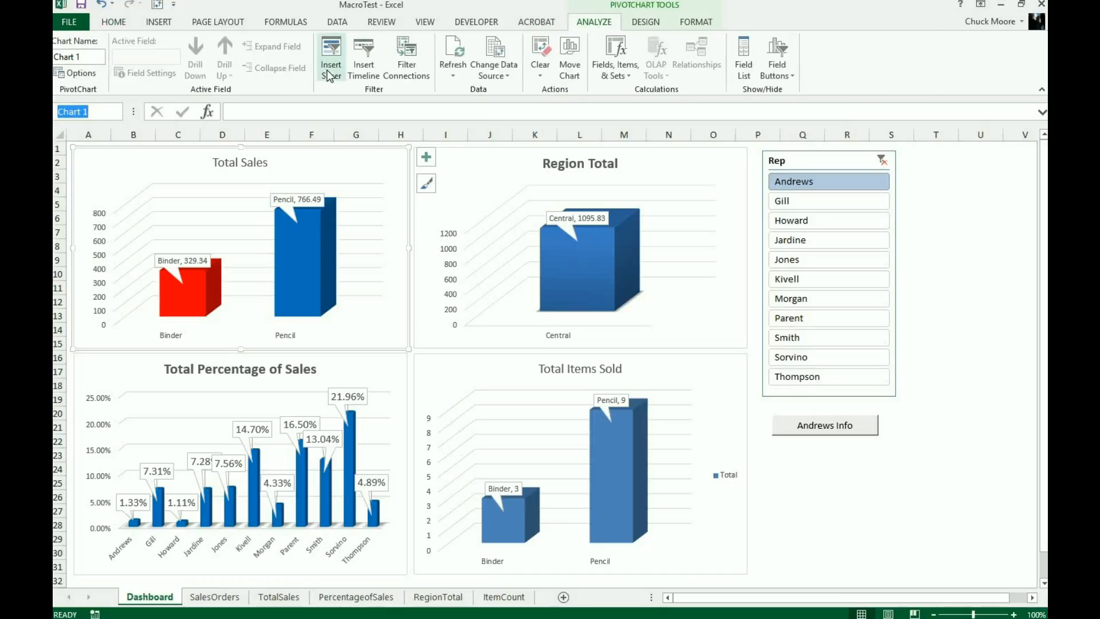
{"action": "left_click", "coordinate": [136, 373]}
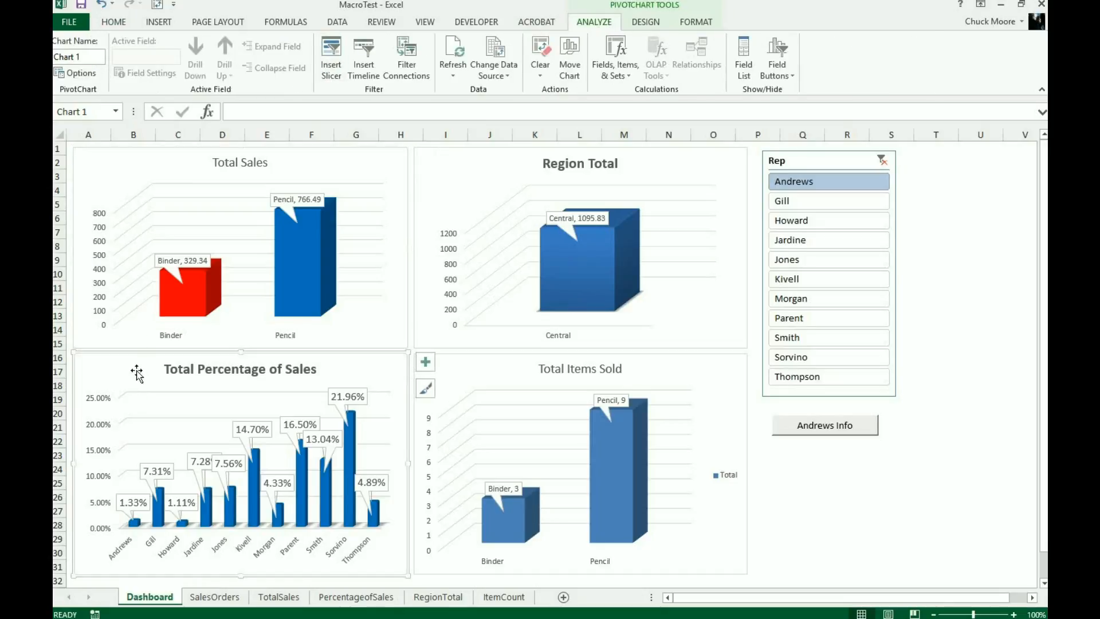
{"action": "left_click", "coordinate": [126, 162]}
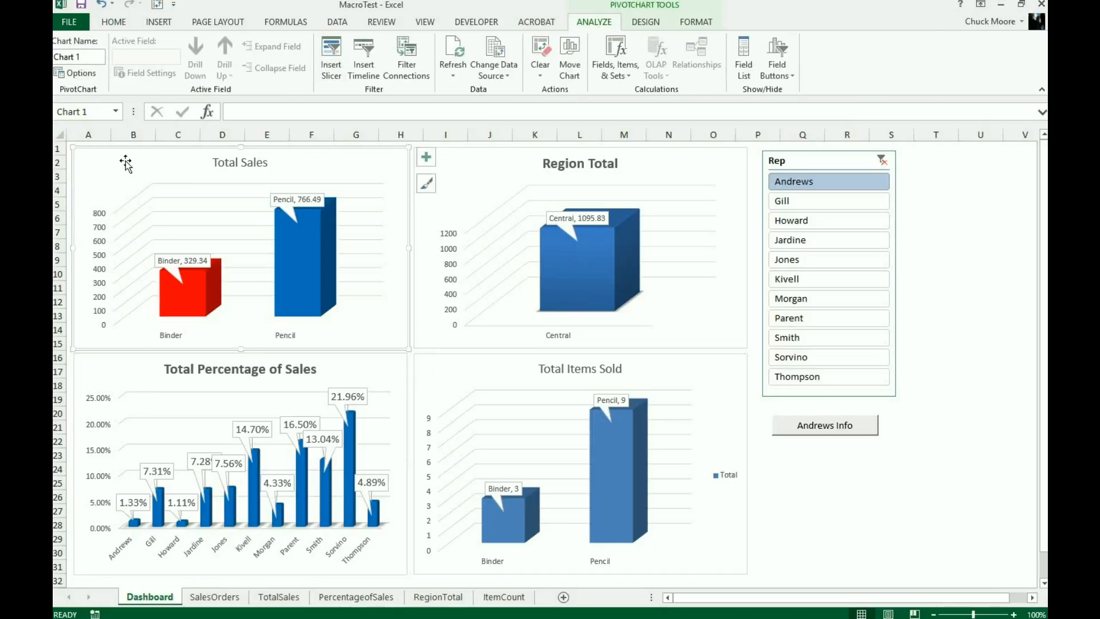
{"action": "left_click", "coordinate": [86, 58]}
{"action": "left_click", "coordinate": [86, 57]}
{"action": "key", "text": "BackSpace"}
{"action": "key", "text": "BackSpace"}
{"action": "key", "text": "BackSpace"}
{"action": "key", "text": "BackSpace"}
{"action": "key", "text": "BackSpace"}
{"action": "type", "text": "TotalSales"}
Name the Region Total chart RegionTotal and the Total Items Sold chart TotalSold.
{"action": "left_click", "coordinate": [456, 155]}
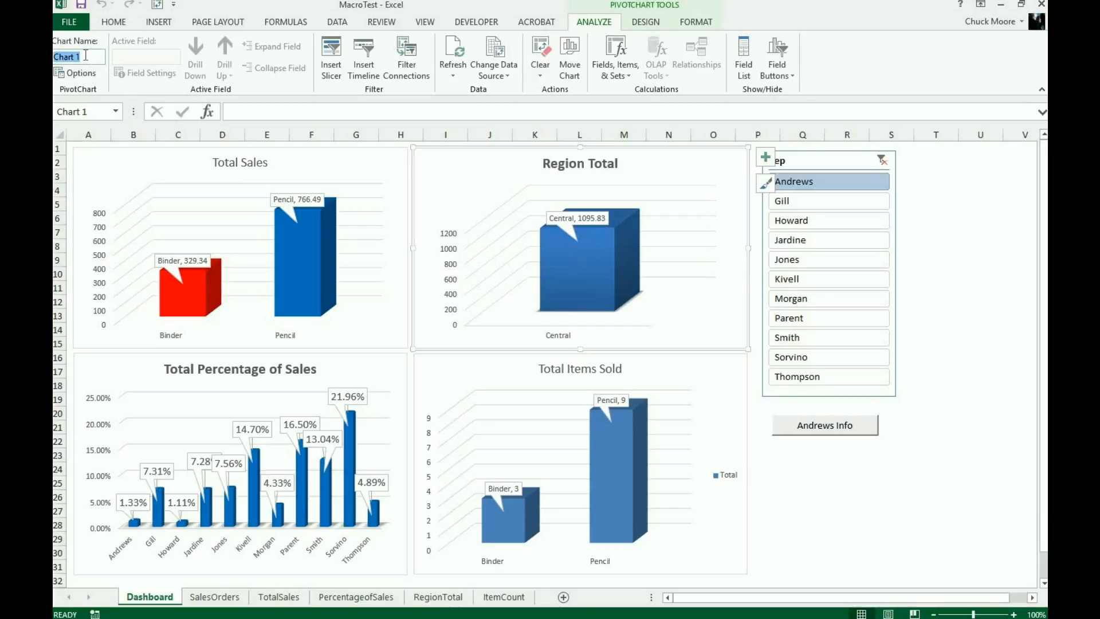
{"action": "type", "text": "RegionTotal"}
{"action": "left_click", "coordinate": [155, 365]}
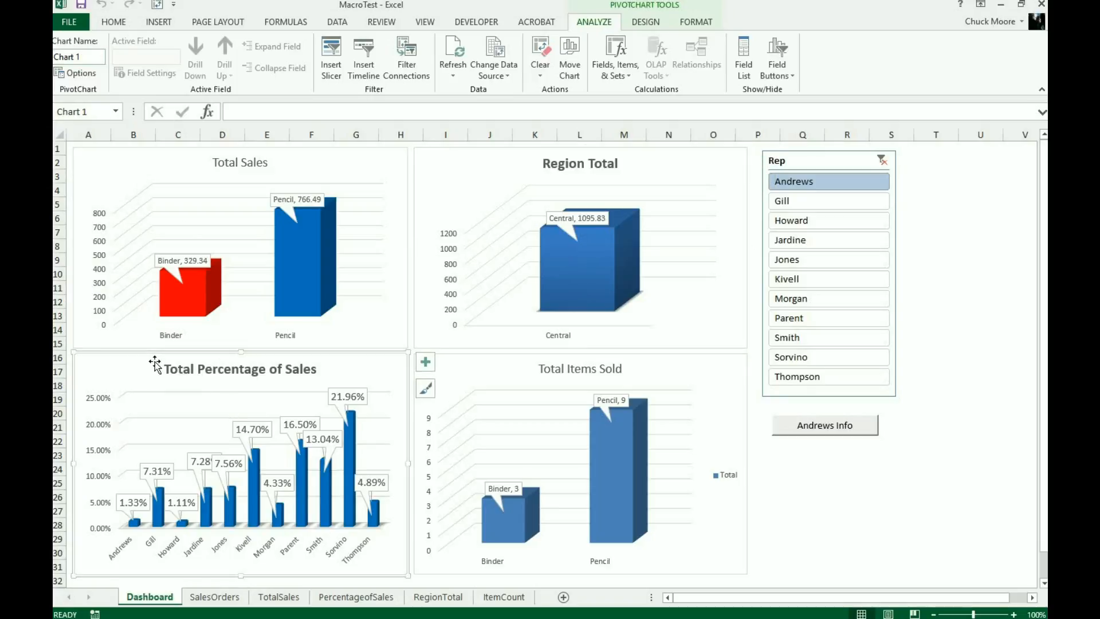
{"action": "left_click", "coordinate": [455, 358]}
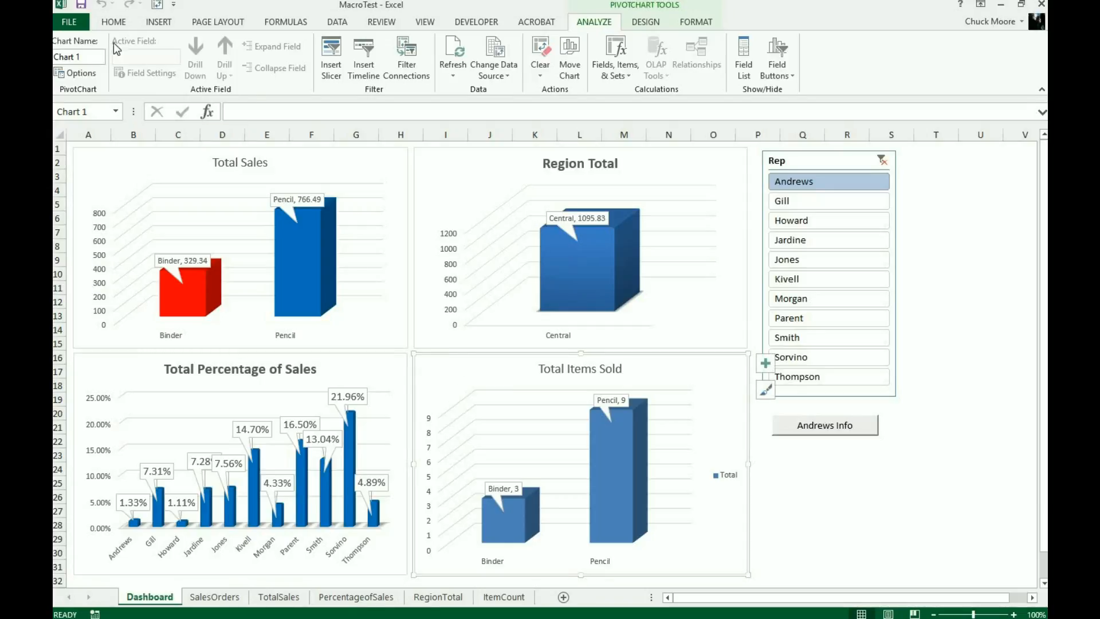
{"action": "left_click", "coordinate": [96, 58]}
{"action": "type", "text": "TotalSales"}
Check the chart names assigned to the Total Sales, Region Total and Total Items Sold charts.
{"action": "left_click", "coordinate": [177, 167]}
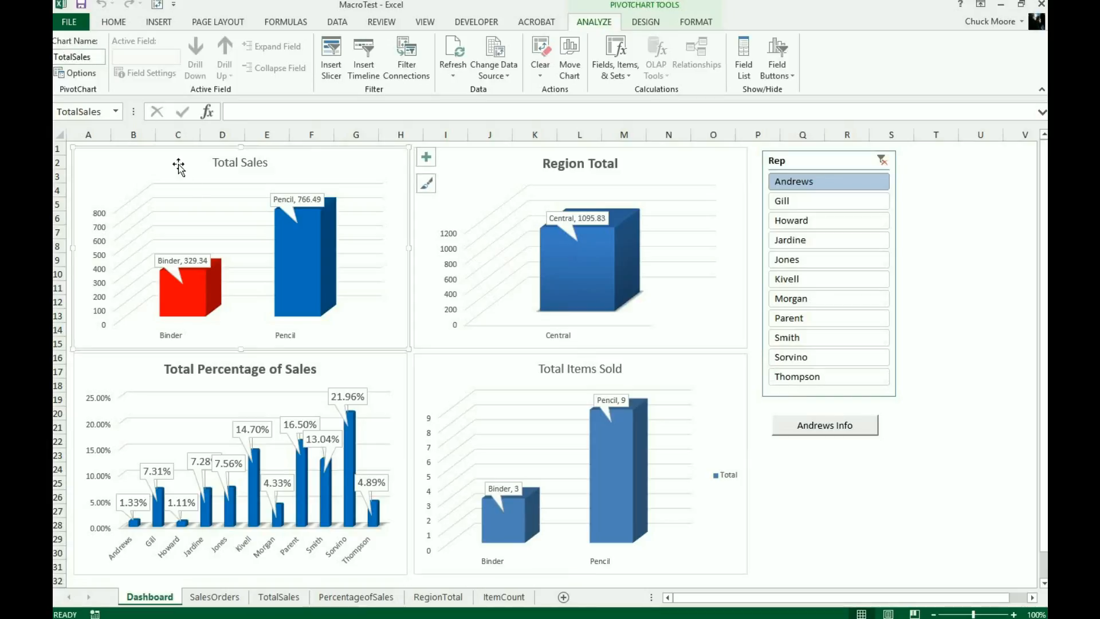
{"action": "left_click", "coordinate": [454, 154]}
{"action": "left_click", "coordinate": [456, 367]}
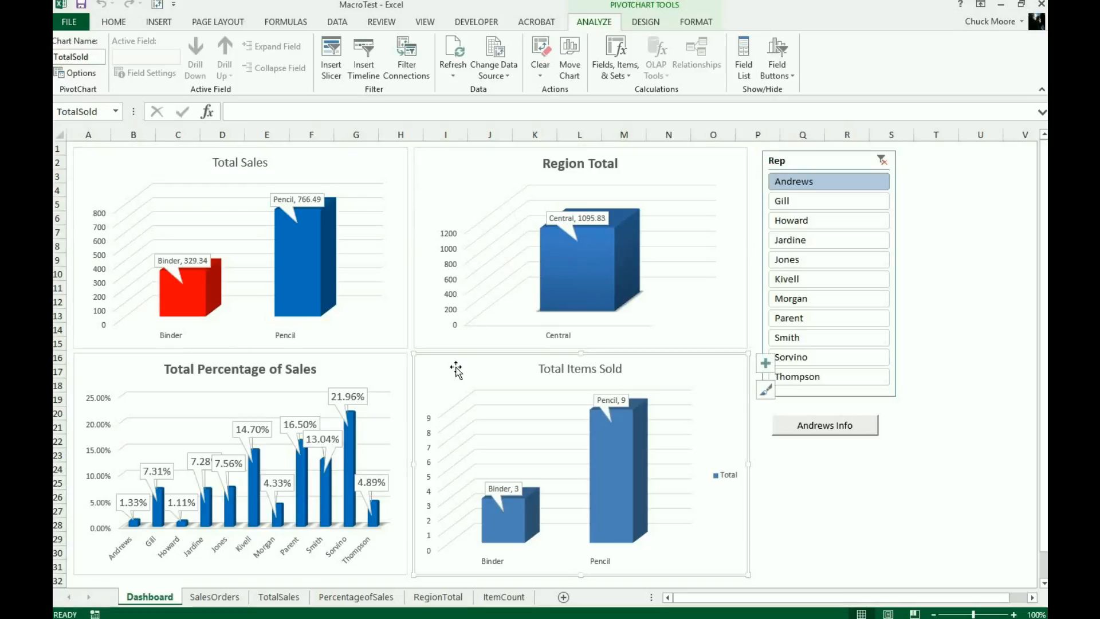
{"action": "left_click", "coordinate": [466, 181]}
{"action": "left_click", "coordinate": [376, 174]}
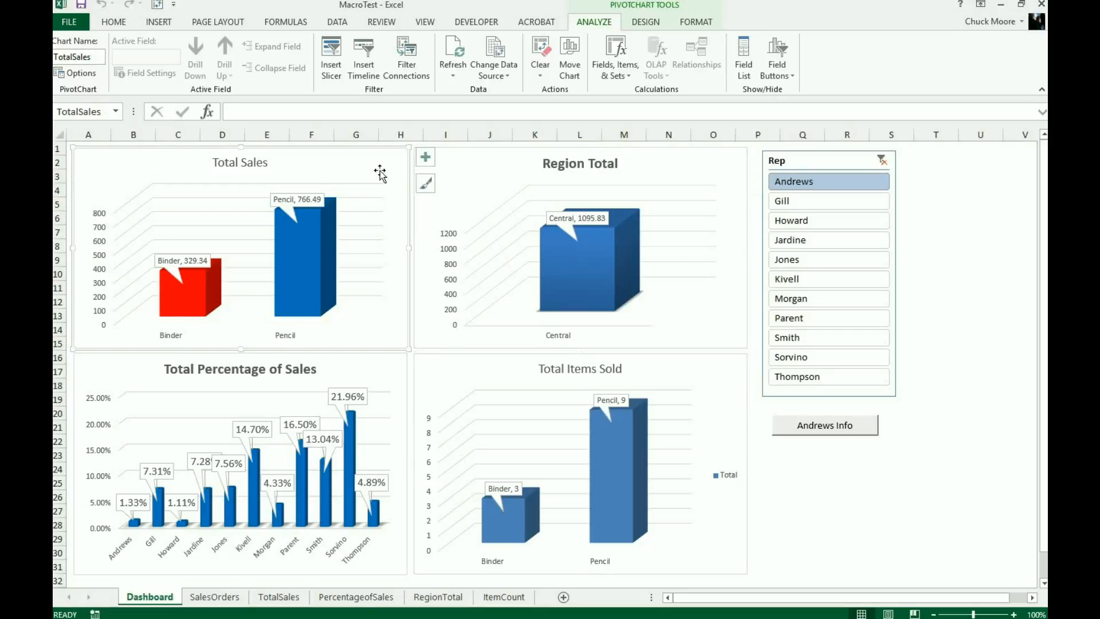
{"action": "left_click", "coordinate": [461, 171]}
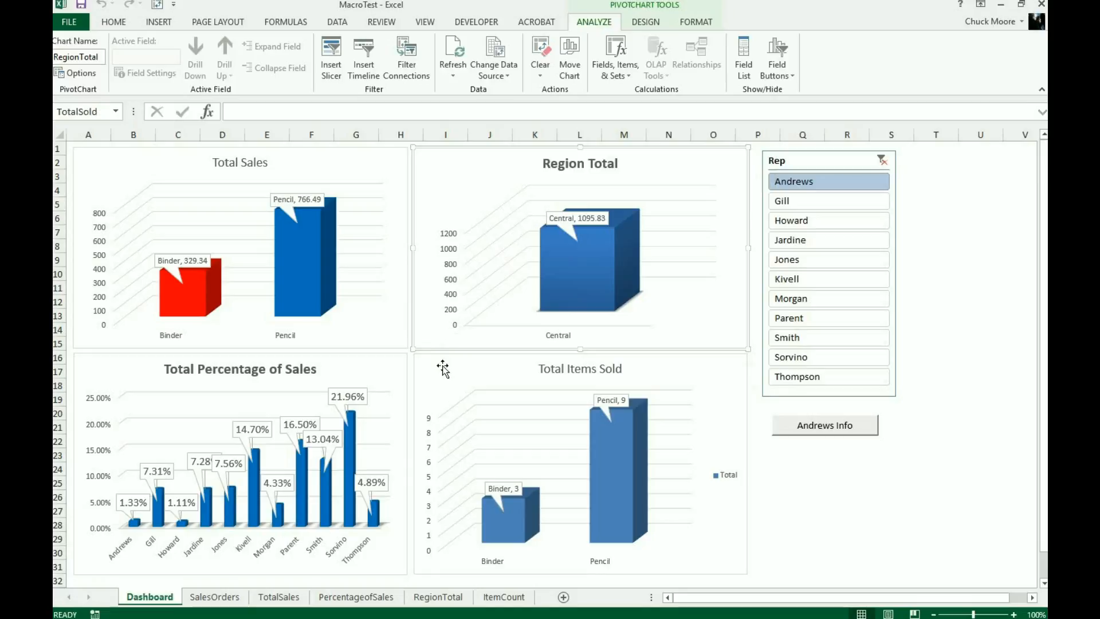
{"action": "left_click", "coordinate": [443, 368]}
{"action": "left_click", "coordinate": [443, 178]}
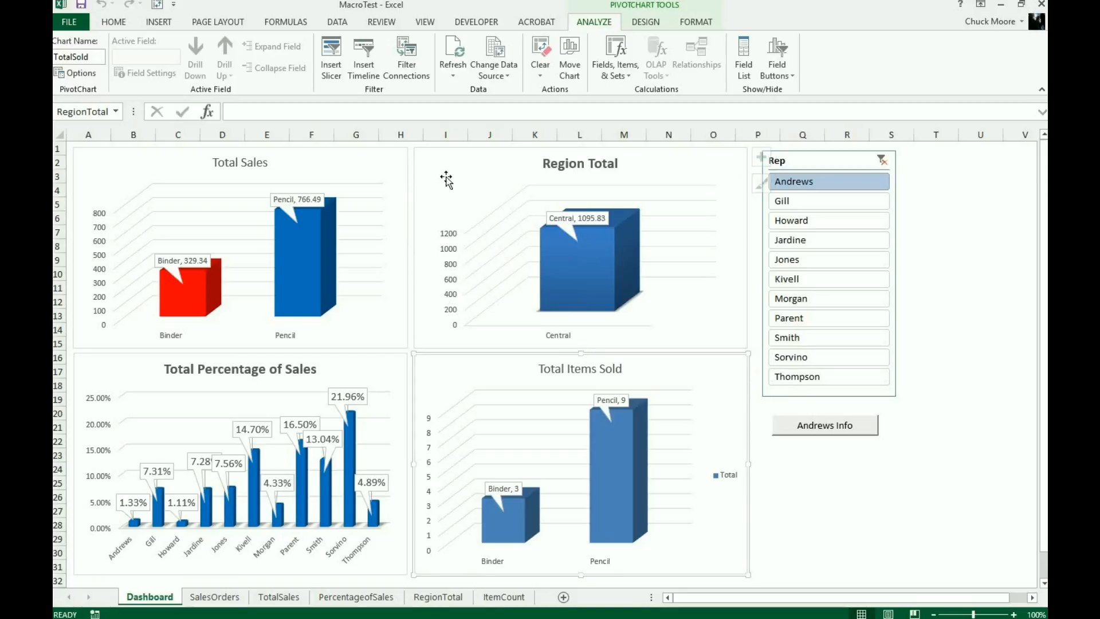
Fill the red Binder column in the Total Sales chart with the standard blue color.
{"action": "left_click", "coordinate": [390, 165]}
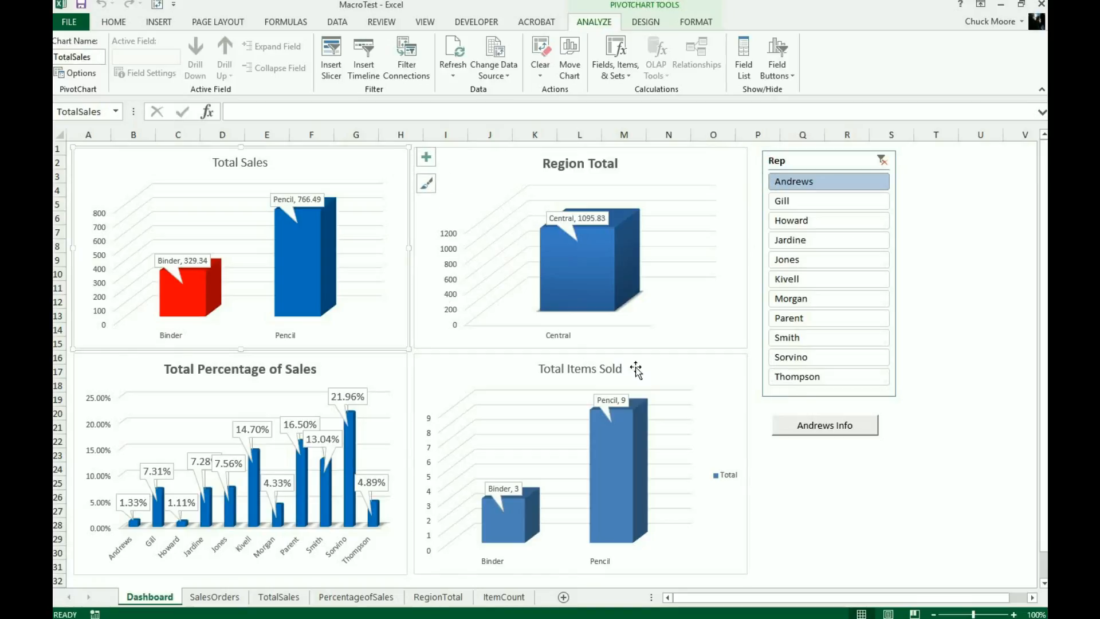
{"action": "left_click", "coordinate": [198, 306]}
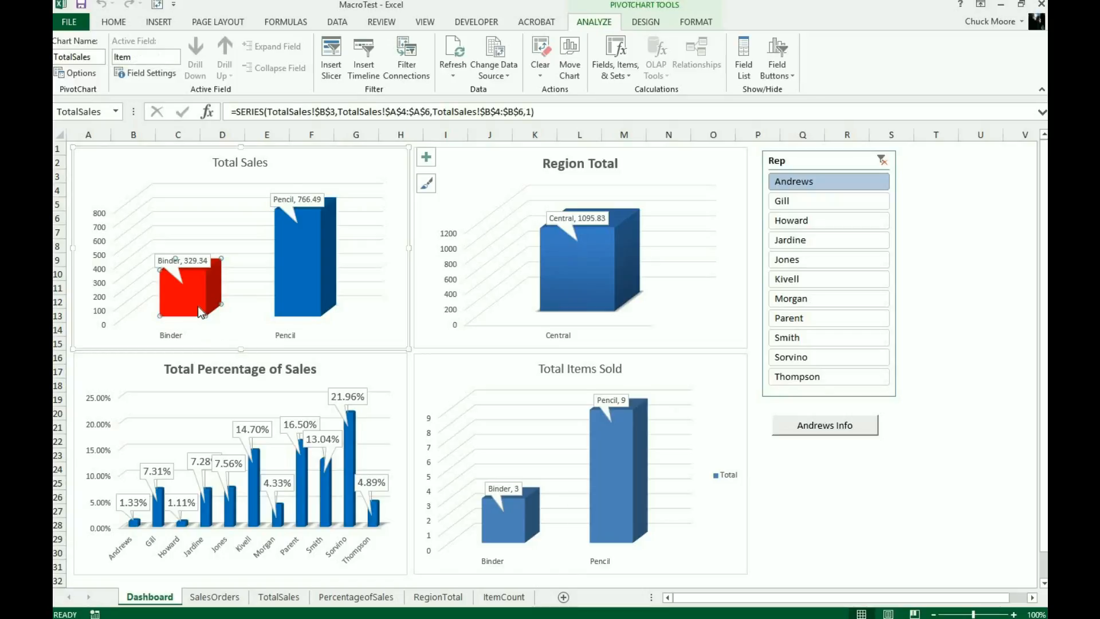
{"action": "right_click", "coordinate": [197, 306]}
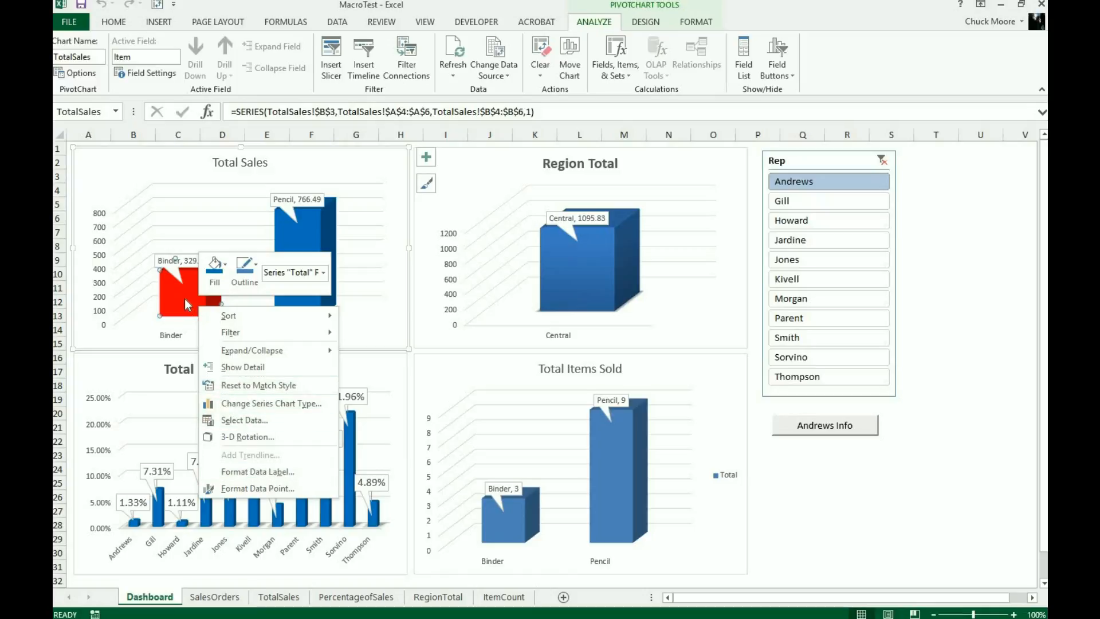
{"action": "left_click", "coordinate": [225, 267]}
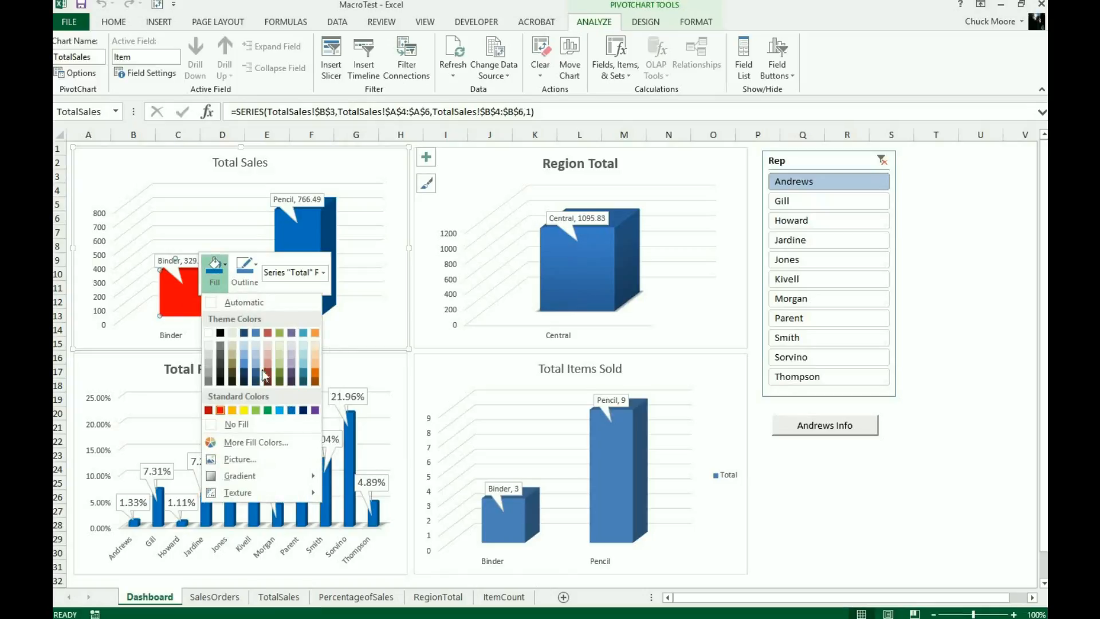
{"action": "left_click", "coordinate": [291, 410]}
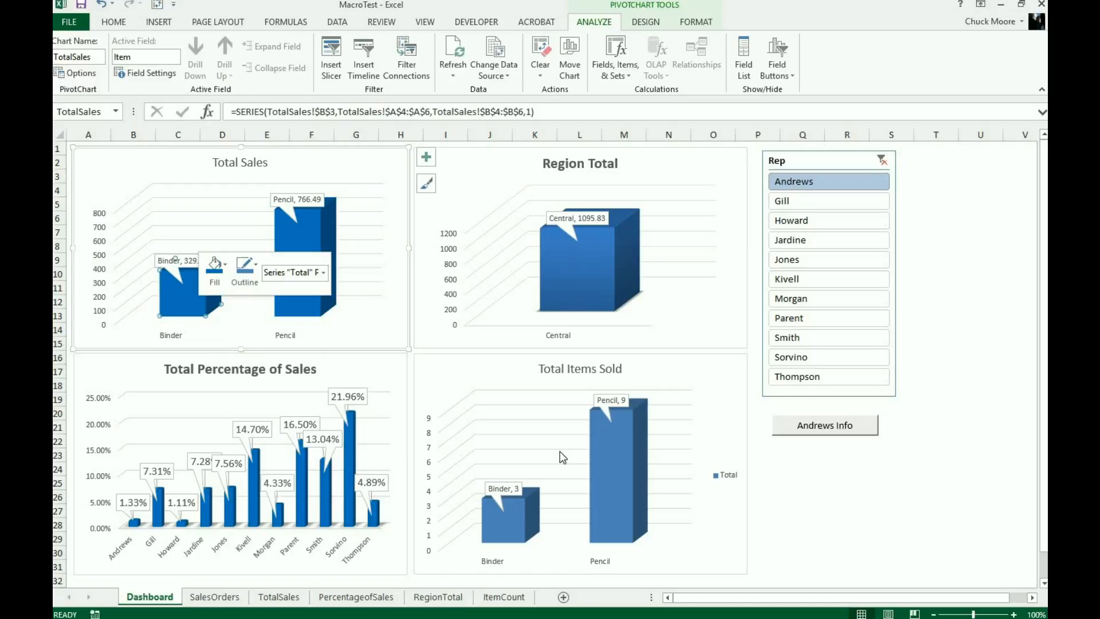
{"action": "left_click", "coordinate": [871, 484]}
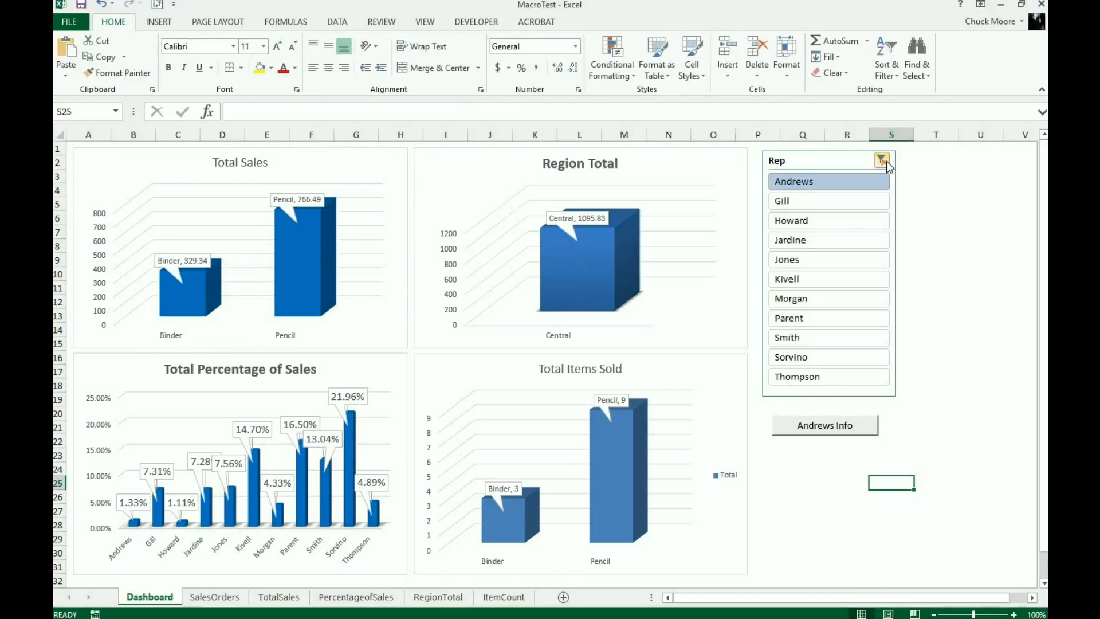
Clear the Rep slicer filter and test the first rep's macro button below the slicer.
{"action": "left_click", "coordinate": [882, 160]}
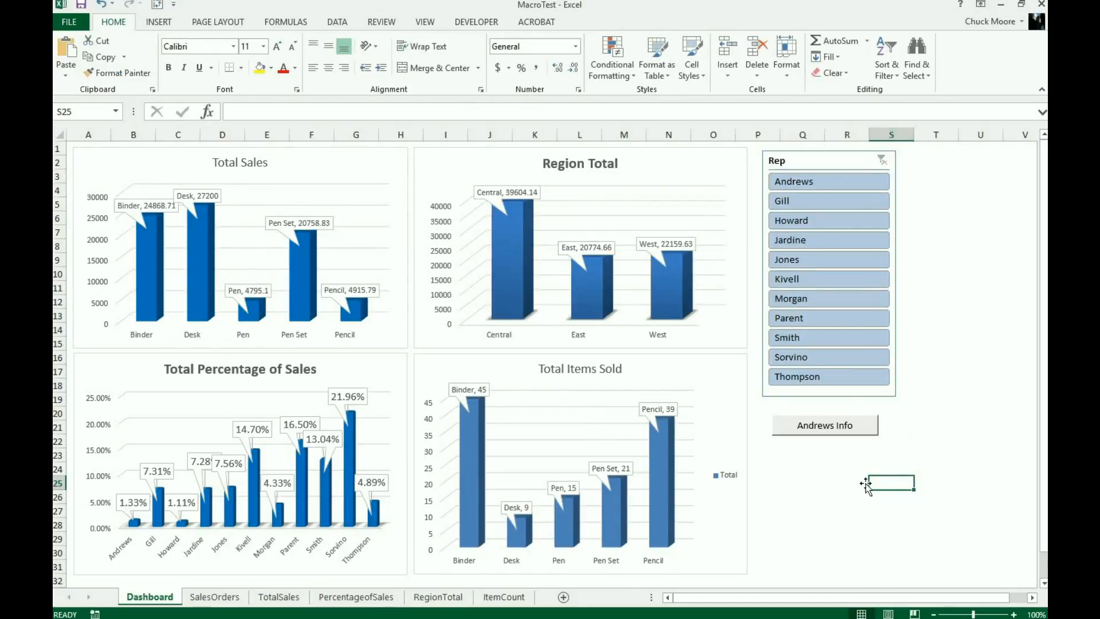
{"action": "left_click", "coordinate": [836, 427]}
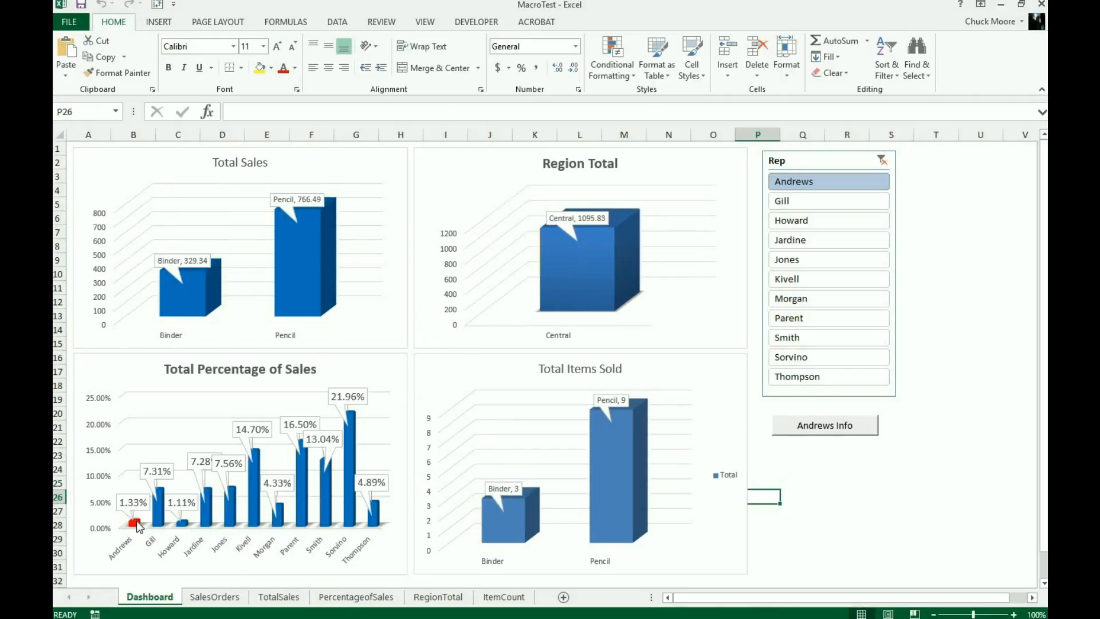
{"action": "mouse_move", "coordinate": [137, 523]}
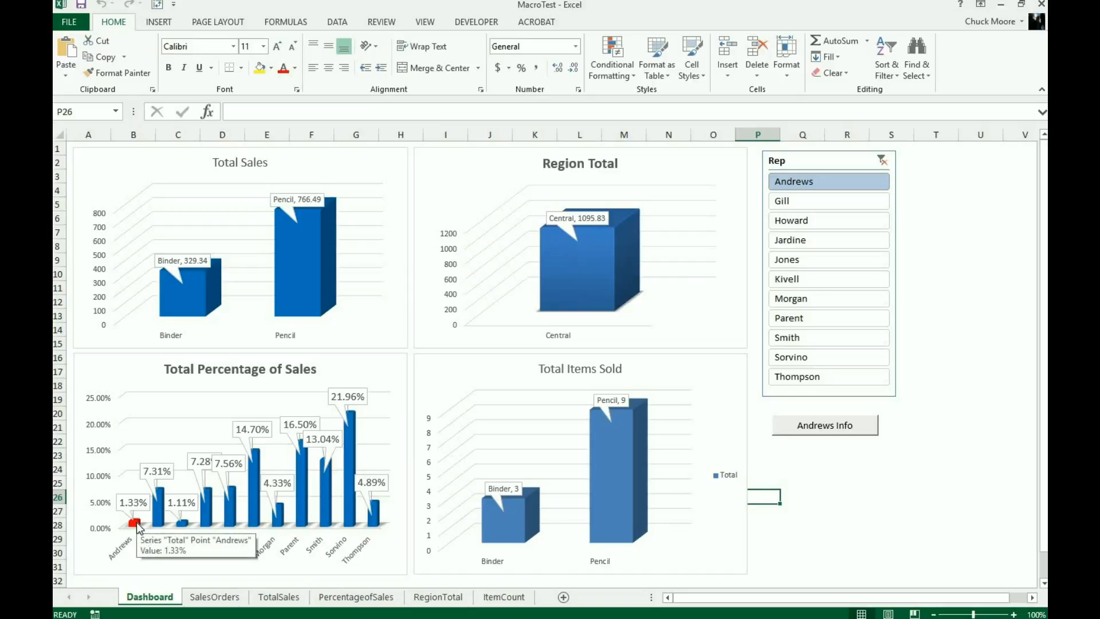
Review the first rep's macro code in the Visual Basic editor and check the name of the Total Sales chart.
{"action": "left_click", "coordinate": [476, 23]}
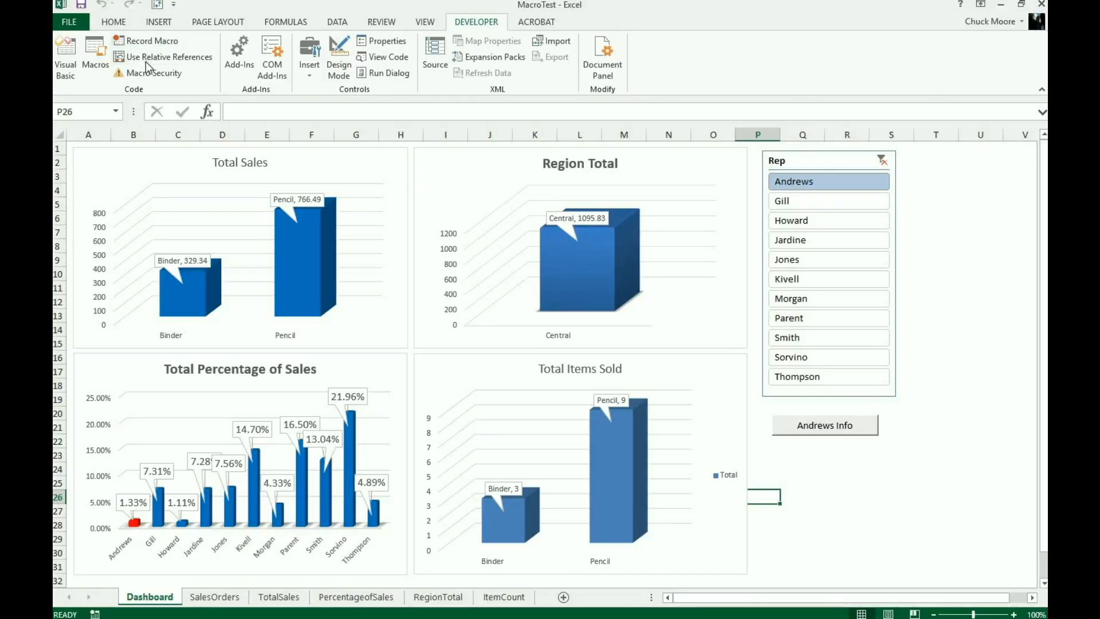
{"action": "left_click", "coordinate": [95, 56]}
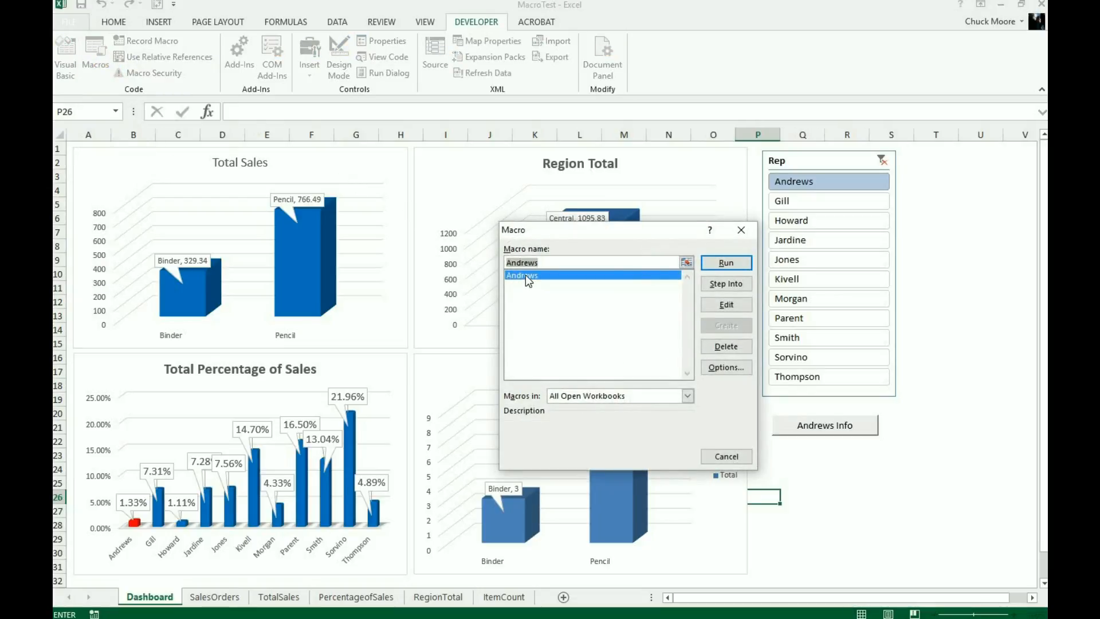
{"action": "left_click", "coordinate": [726, 305]}
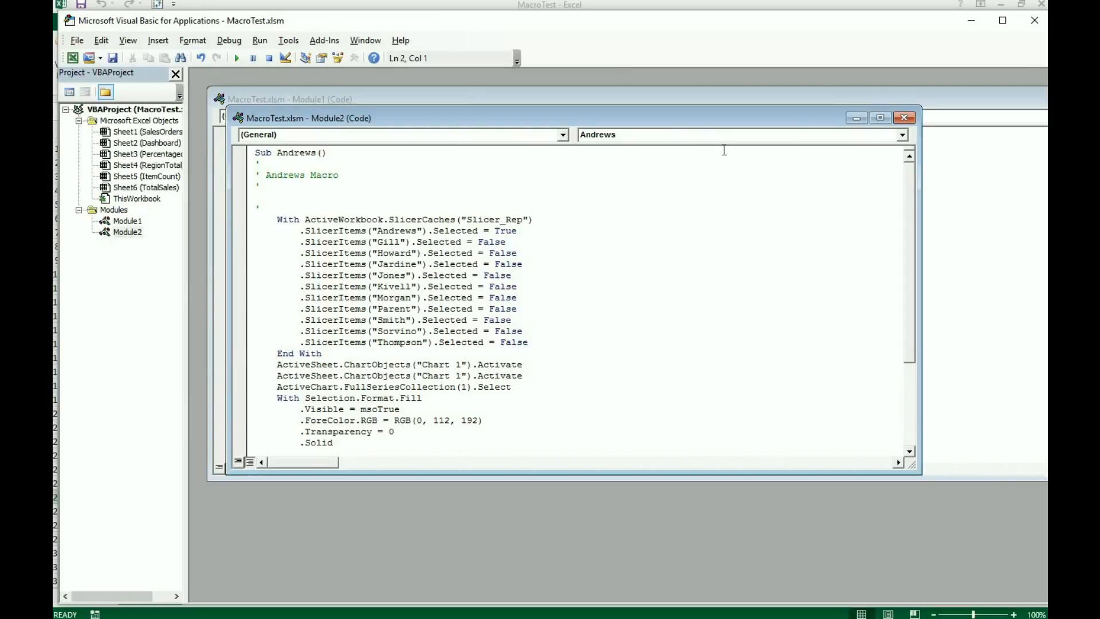
{"action": "left_click", "coordinate": [1034, 21]}
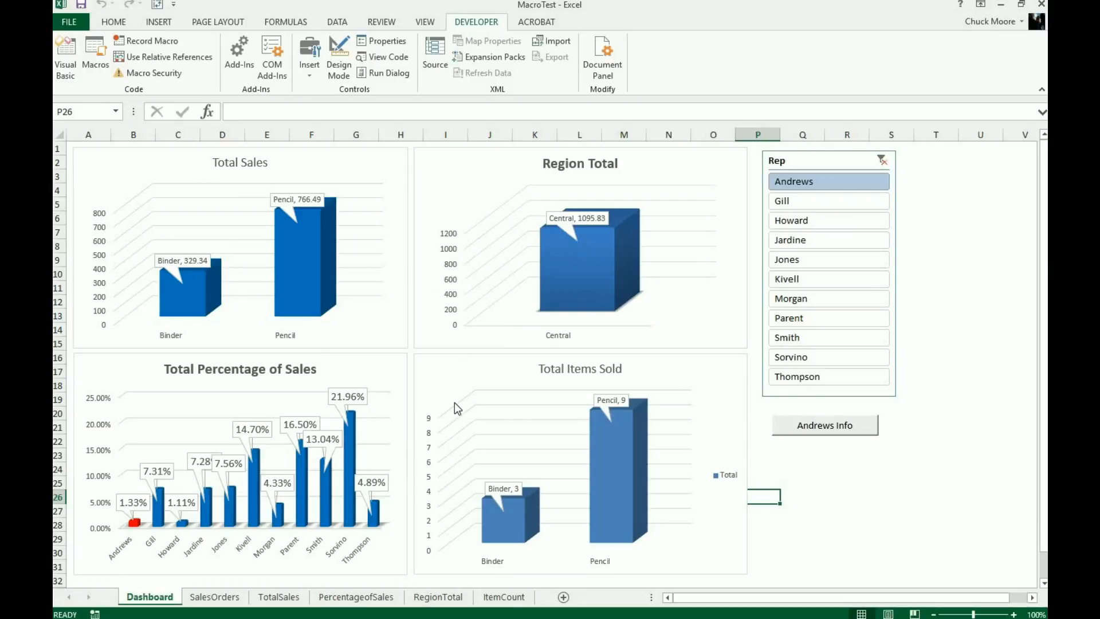
{"action": "left_click", "coordinate": [403, 305]}
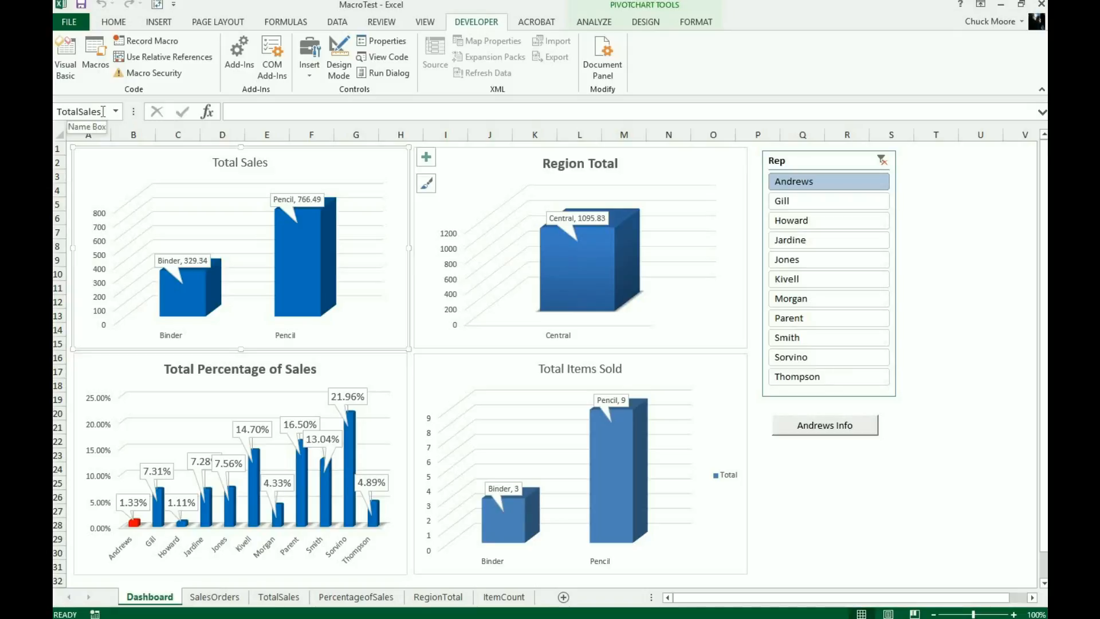
{"action": "left_click", "coordinate": [853, 483]}
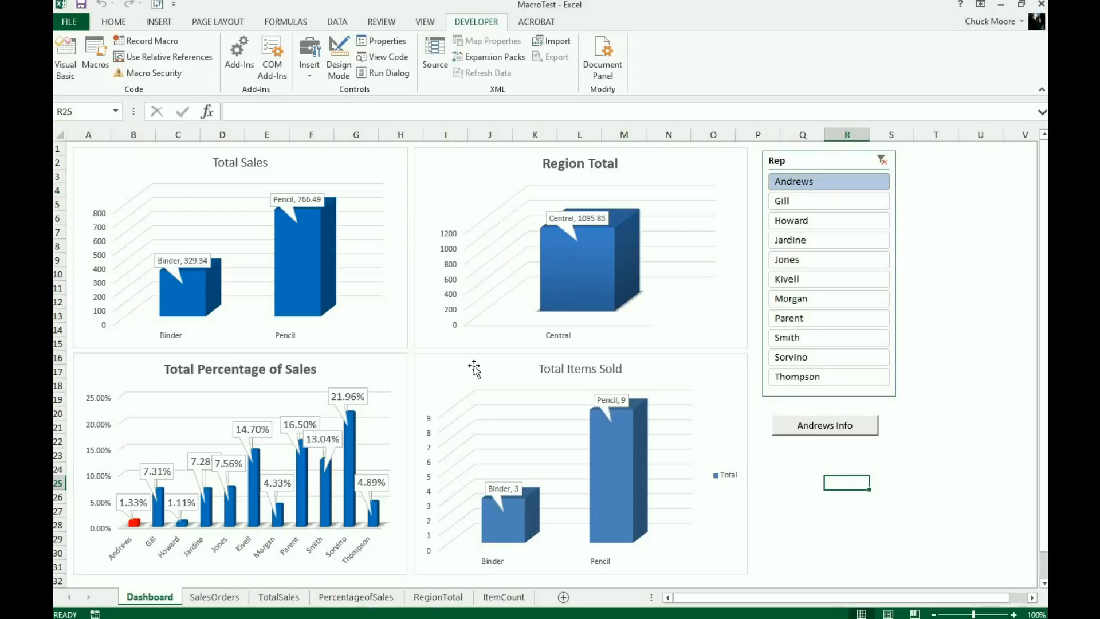
Clear the Rep slicer filter and fill the first rep's red column in the Total Percentage of Sales chart with standard blue.
{"action": "left_click", "coordinate": [882, 160]}
{"action": "left_click", "coordinate": [135, 522]}
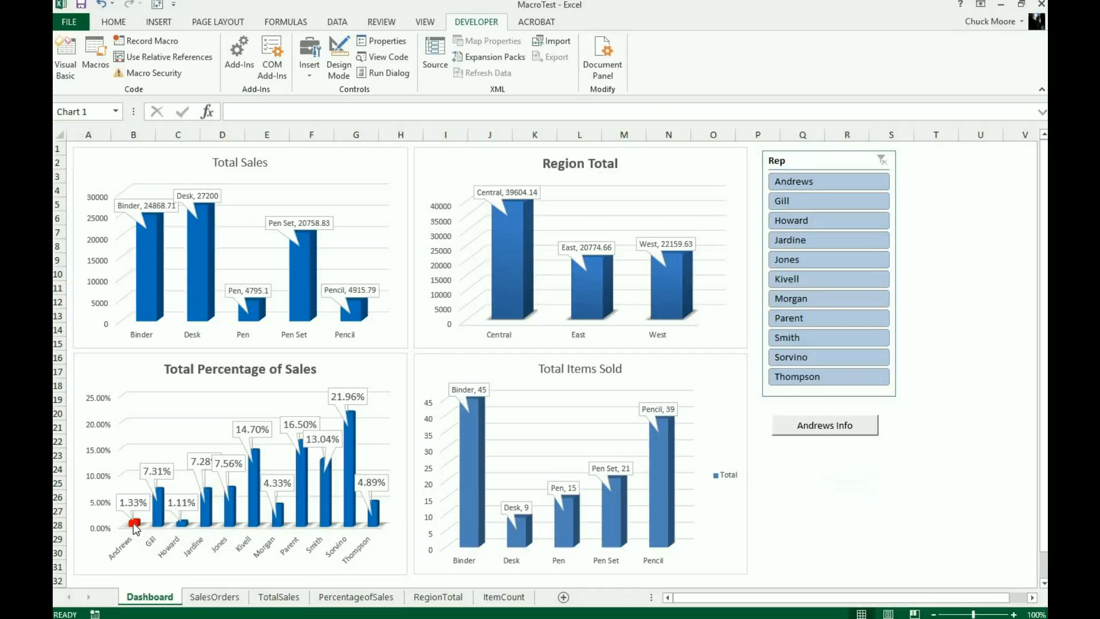
{"action": "right_click", "coordinate": [135, 526]}
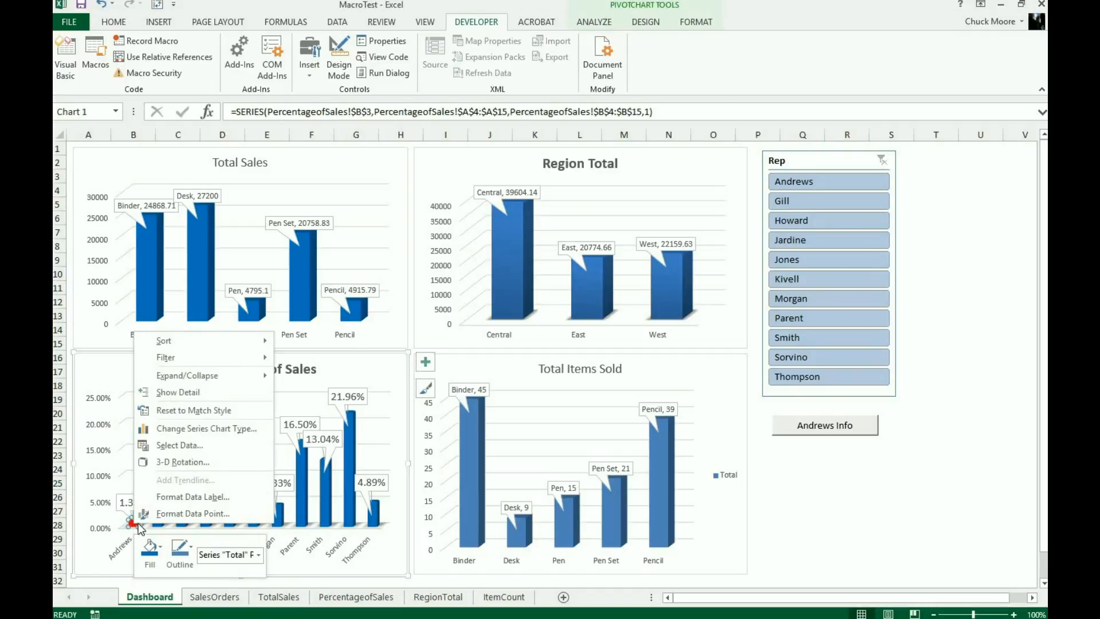
{"action": "left_click", "coordinate": [161, 549]}
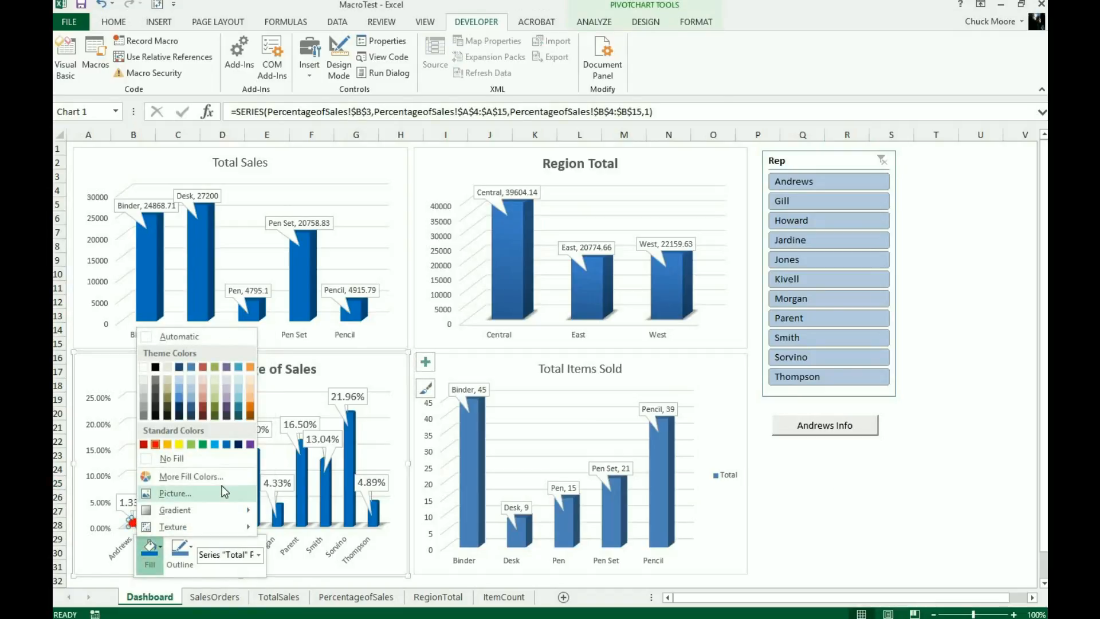
{"action": "left_click", "coordinate": [226, 442]}
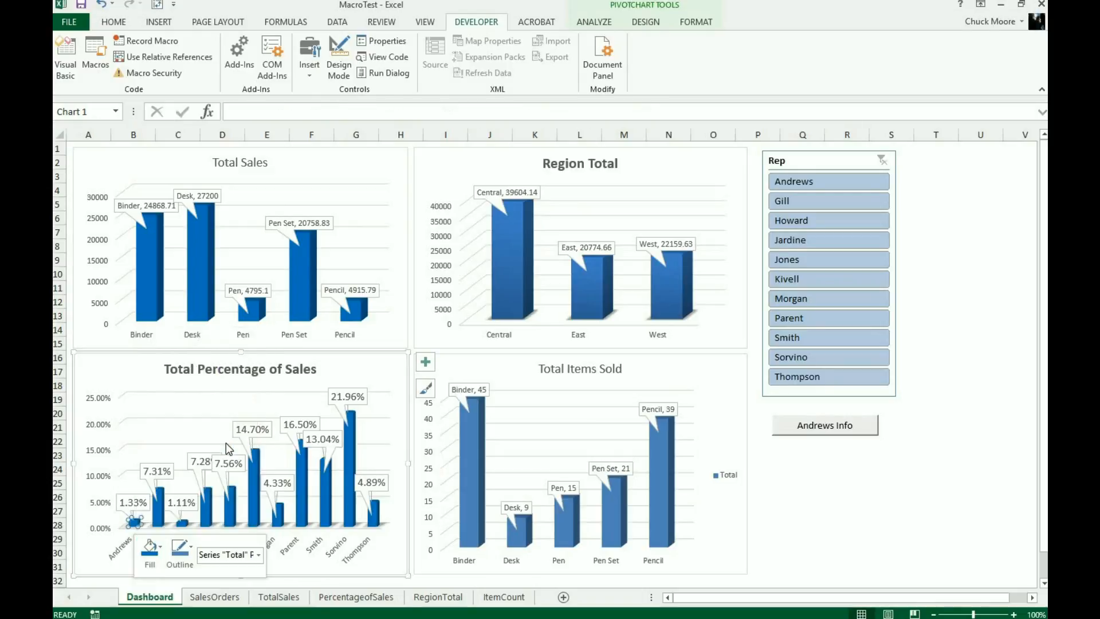
{"action": "left_click", "coordinate": [793, 480]}
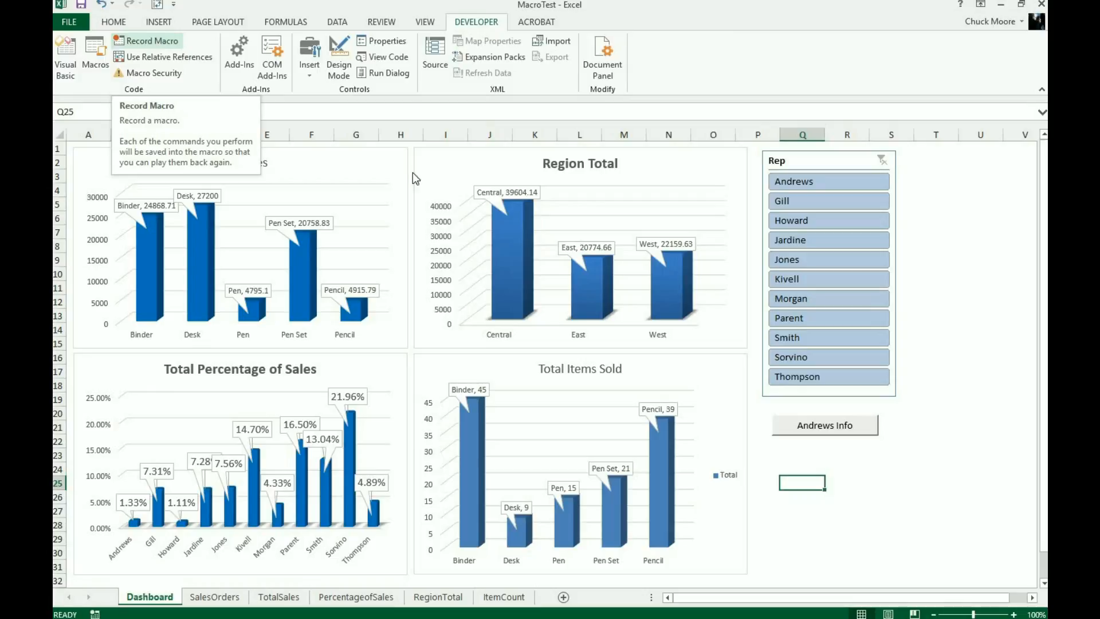
Start recording a macro named after the second rep, stored in This Workbook, and filter the Rep slicer to that rep.
{"action": "left_click", "coordinate": [936, 249]}
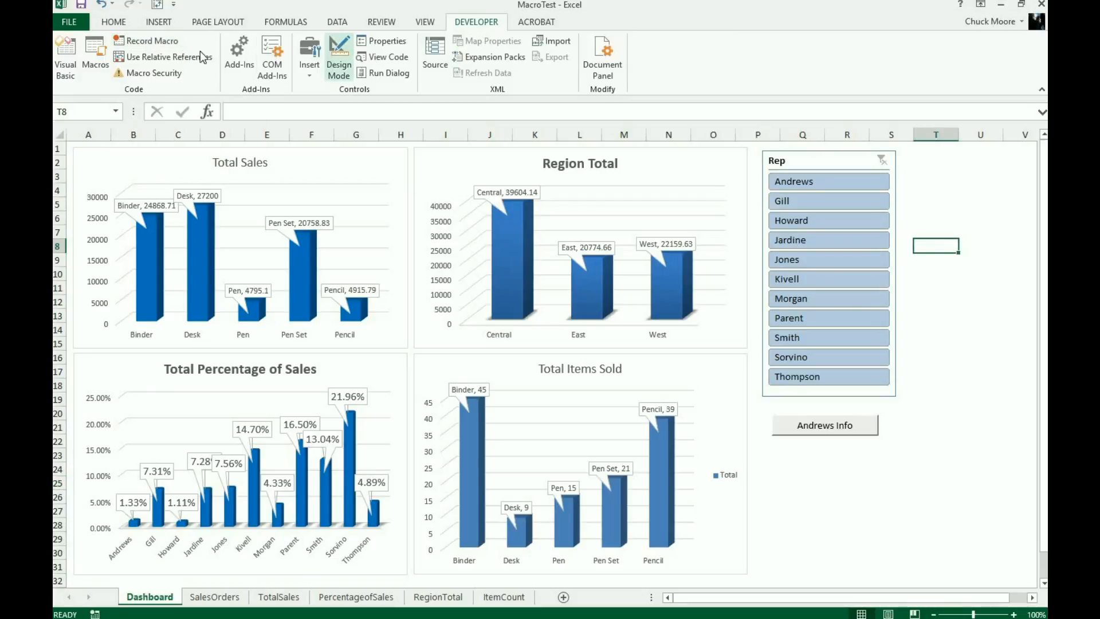
{"action": "left_click", "coordinate": [171, 47]}
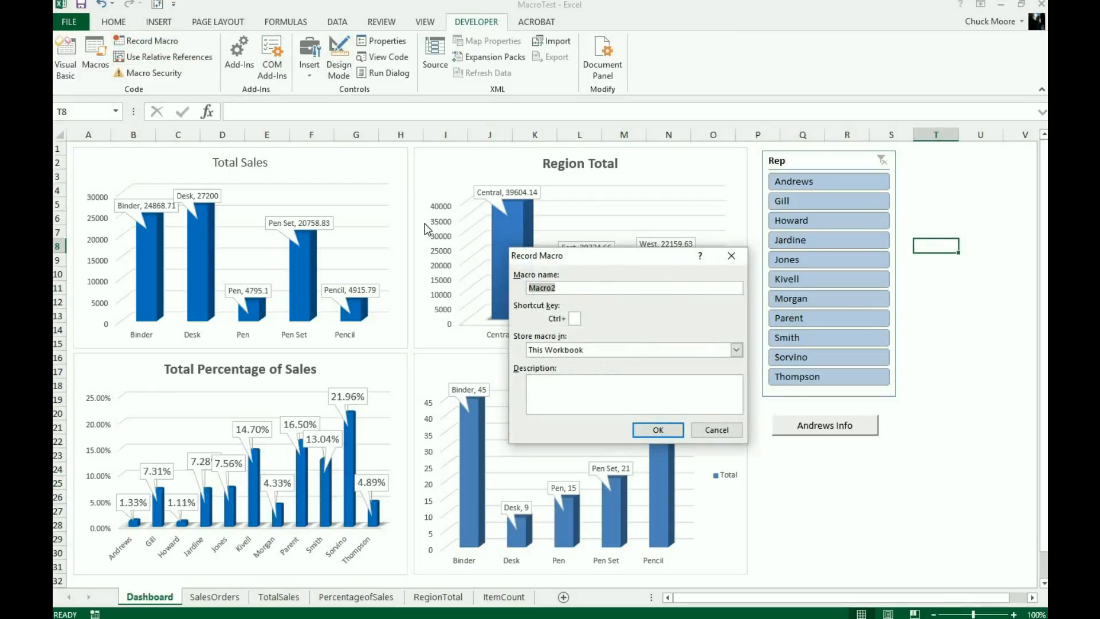
{"action": "type", "text": "Gill"}
{"action": "left_click", "coordinate": [664, 433]}
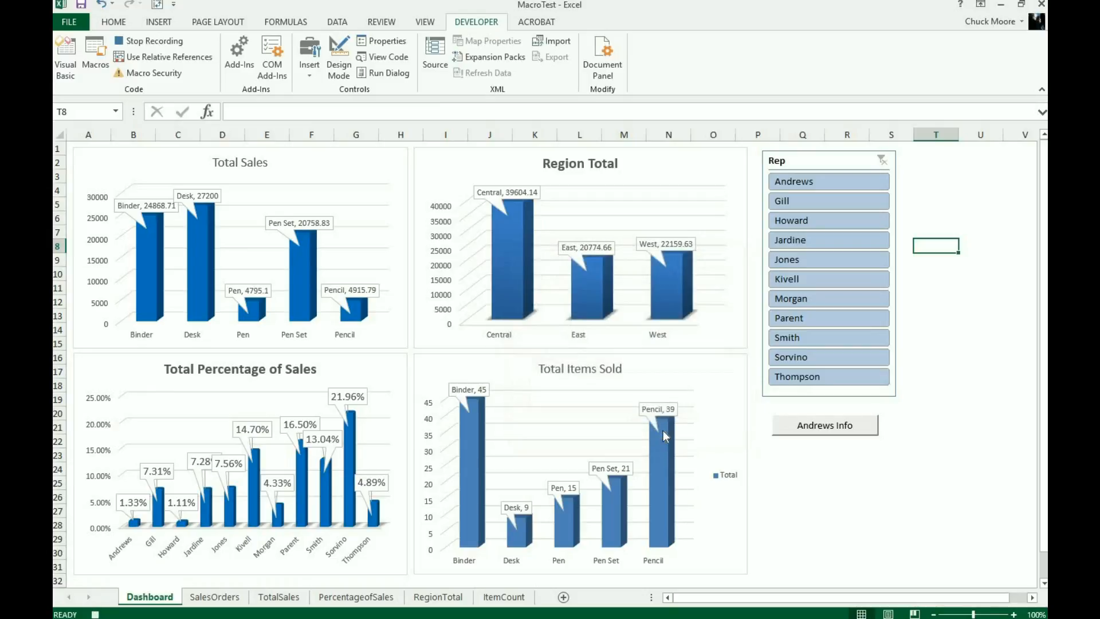
{"action": "left_click", "coordinate": [799, 201]}
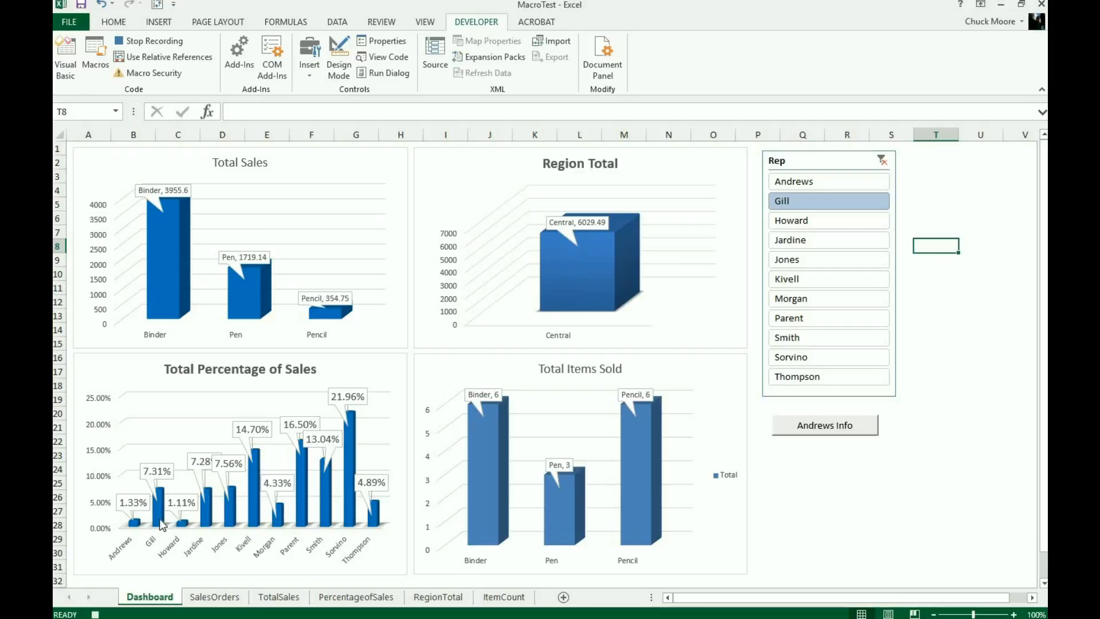
Fill the entire column series in the Total Percentage of Sales chart with standard blue.
{"action": "mouse_move", "coordinate": [161, 526]}
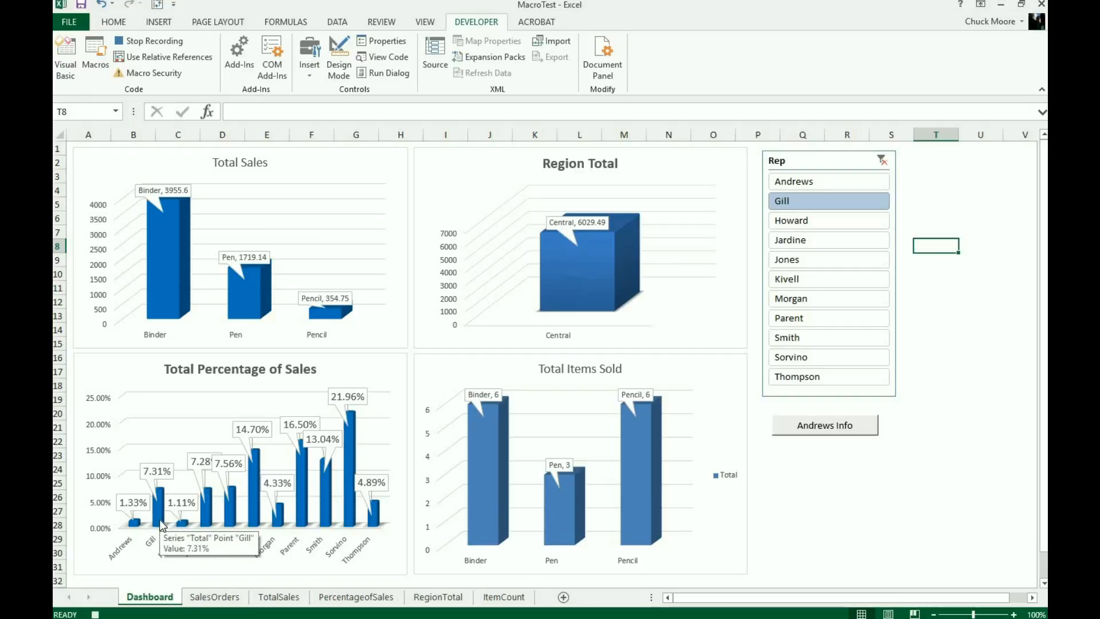
{"action": "left_click", "coordinate": [160, 521]}
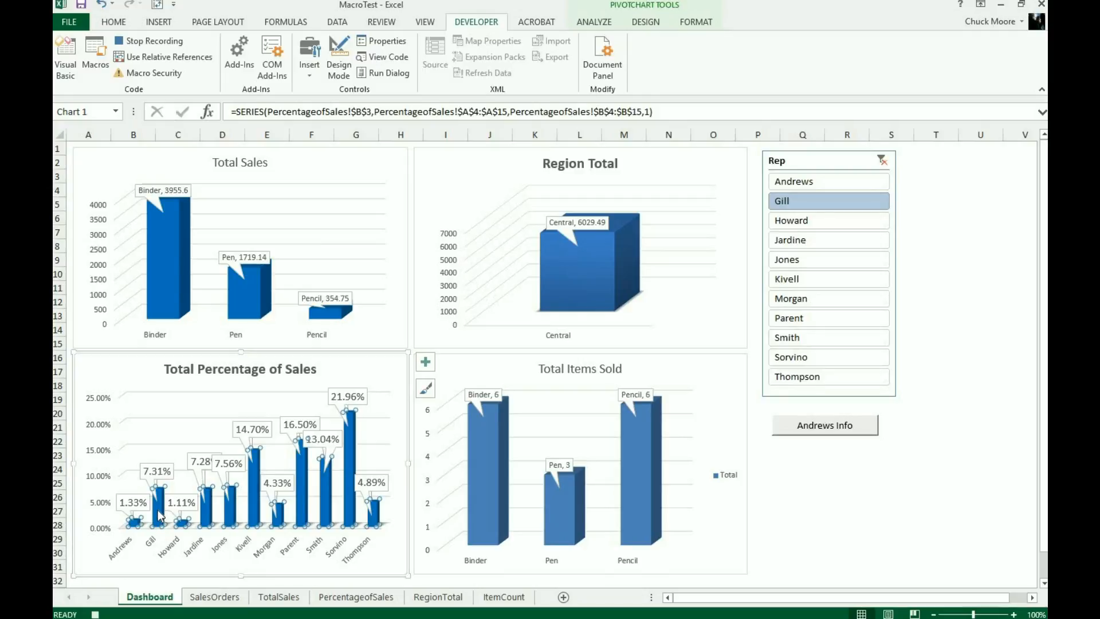
{"action": "right_click", "coordinate": [160, 515]}
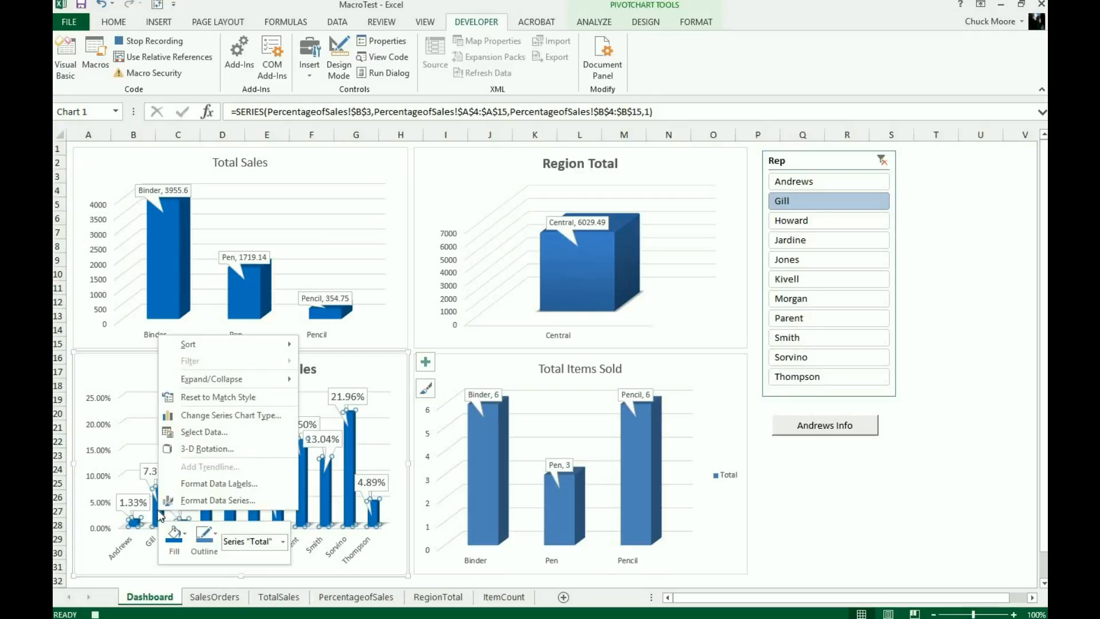
{"action": "left_click", "coordinate": [185, 534]}
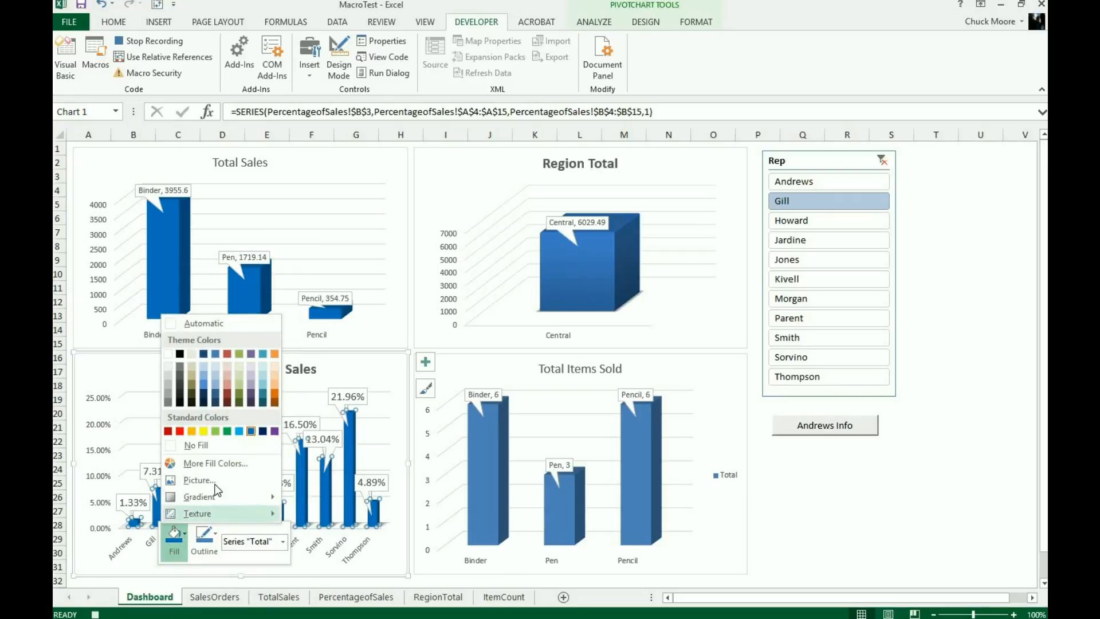
{"action": "left_click", "coordinate": [251, 431]}
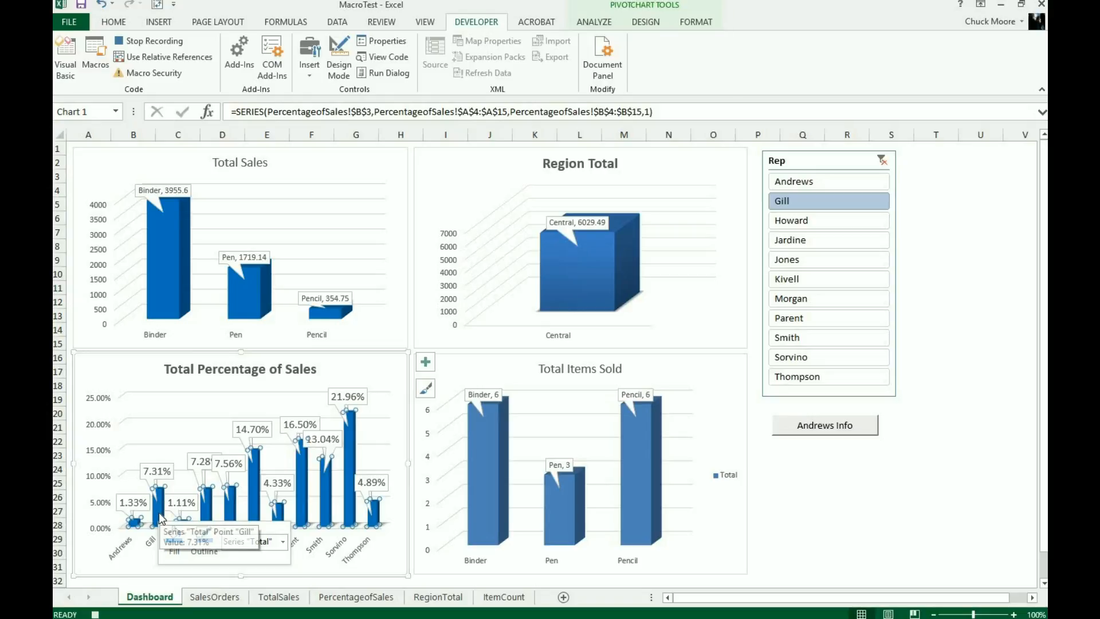
Fill only the second rep's column in the Total Percentage of Sales chart with red and stop the macro recording.
{"action": "left_click", "coordinate": [160, 517]}
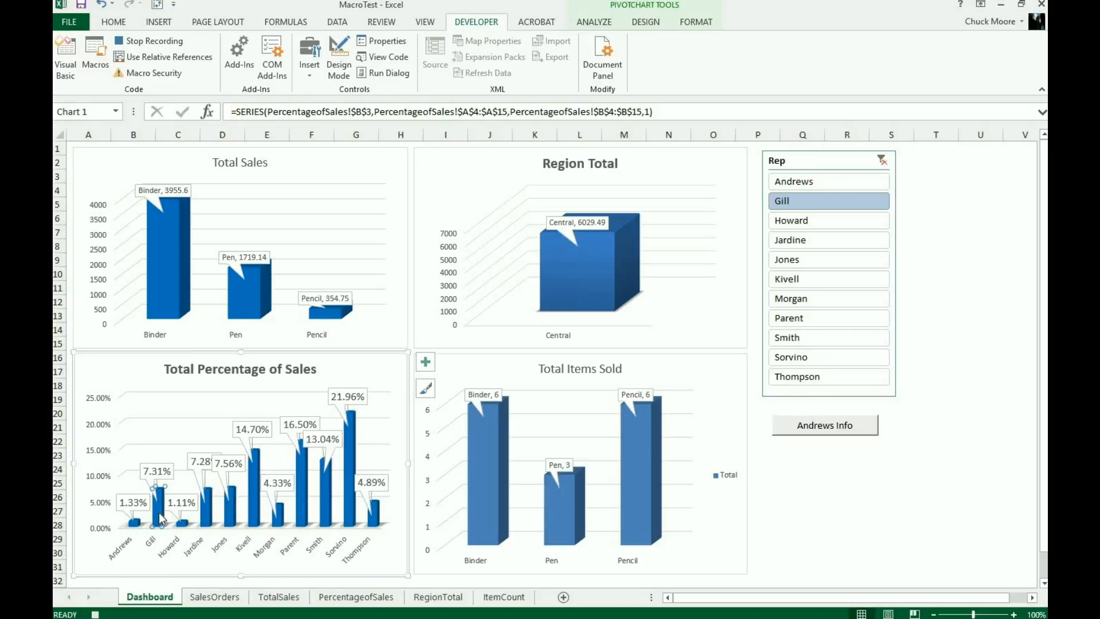
{"action": "right_click", "coordinate": [161, 518]}
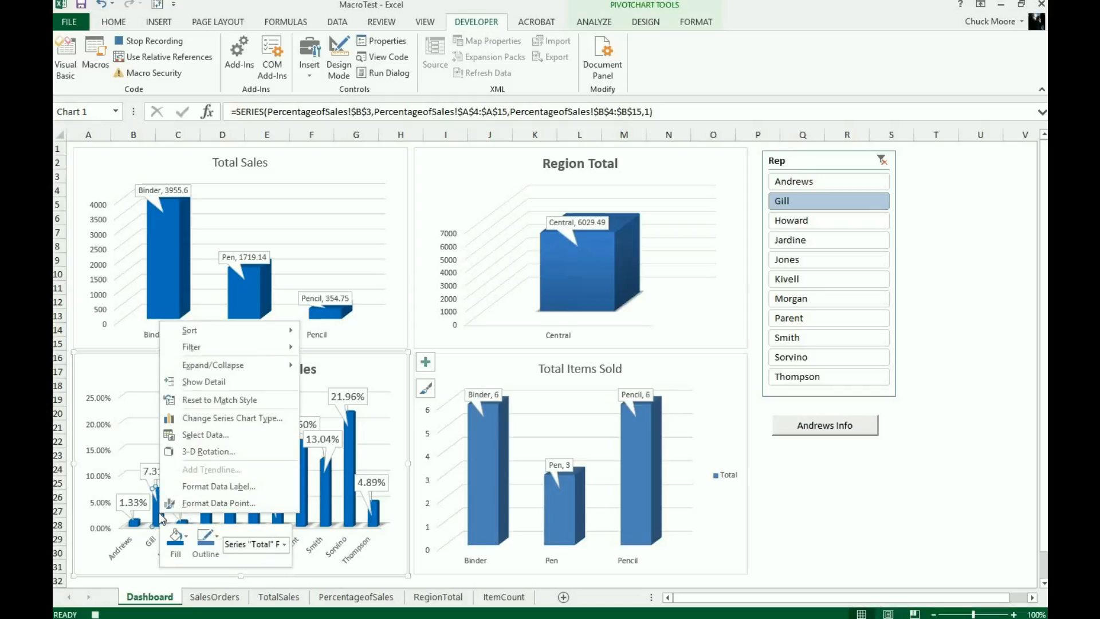
{"action": "left_click", "coordinate": [188, 540]}
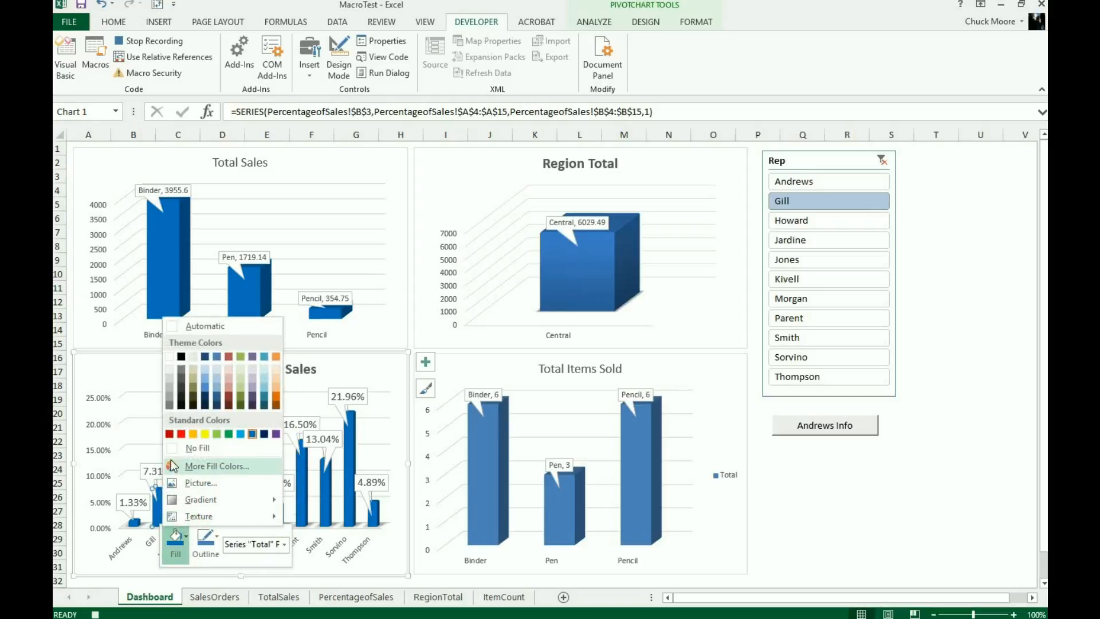
{"action": "left_click", "coordinate": [180, 432]}
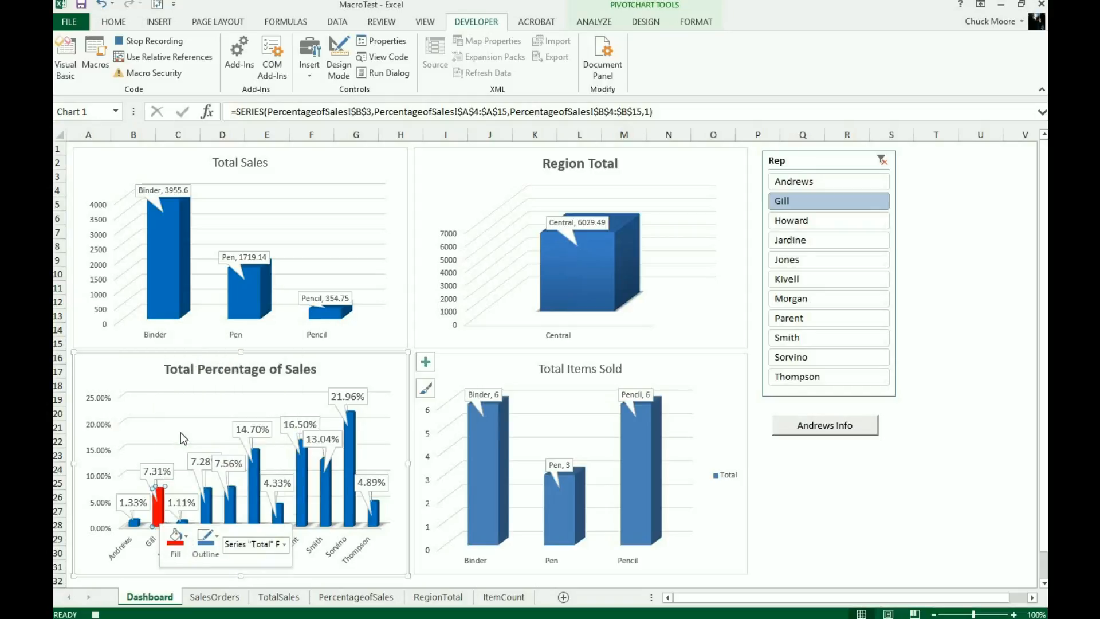
{"action": "left_click", "coordinate": [777, 512]}
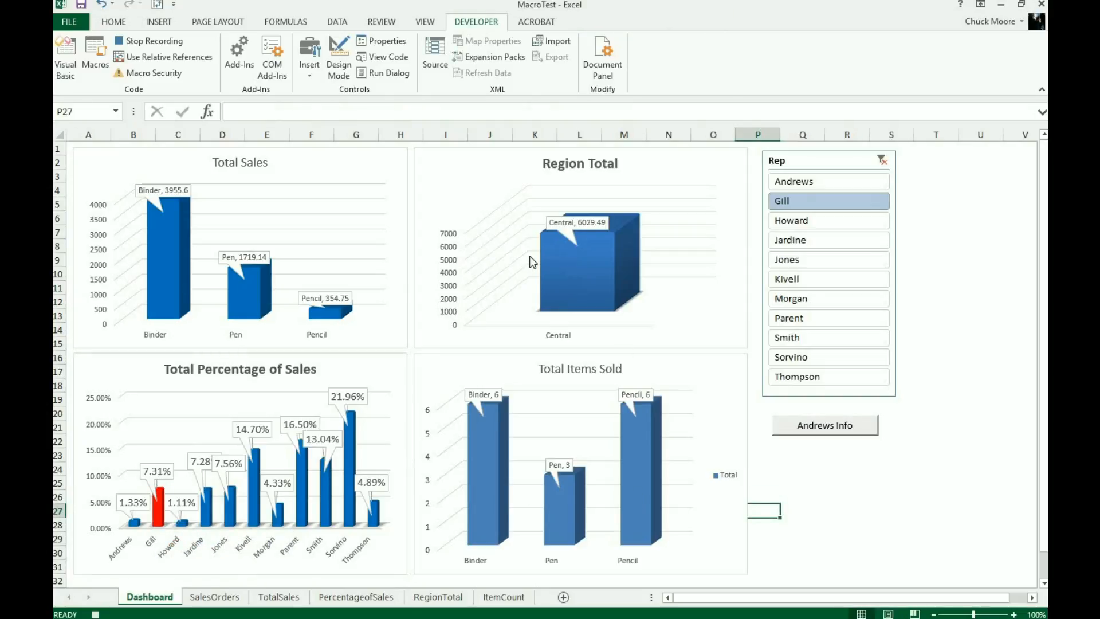
{"action": "left_click", "coordinate": [164, 40]}
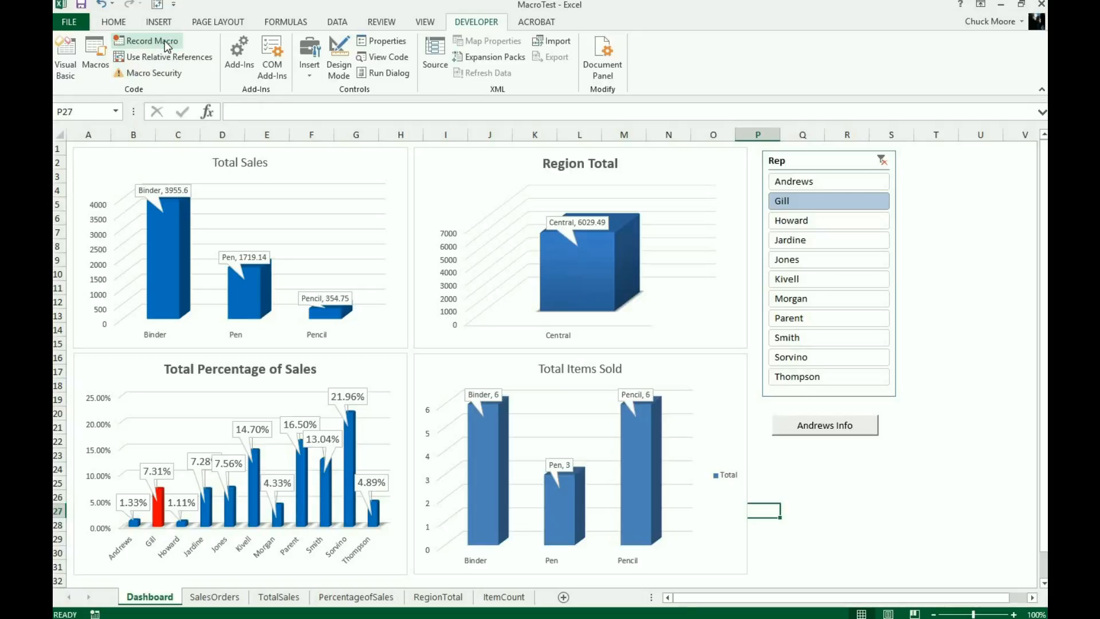
Insert a form control button directly below the first rep's button and assign the second rep's macro to it.
{"action": "left_click", "coordinate": [307, 75]}
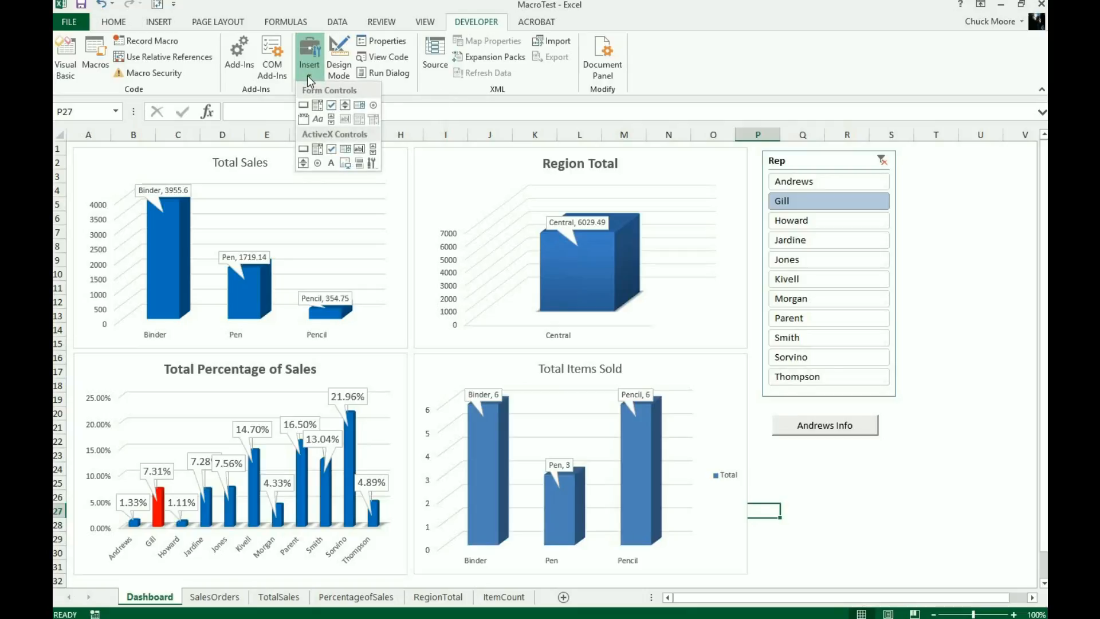
{"action": "left_click", "coordinate": [303, 106]}
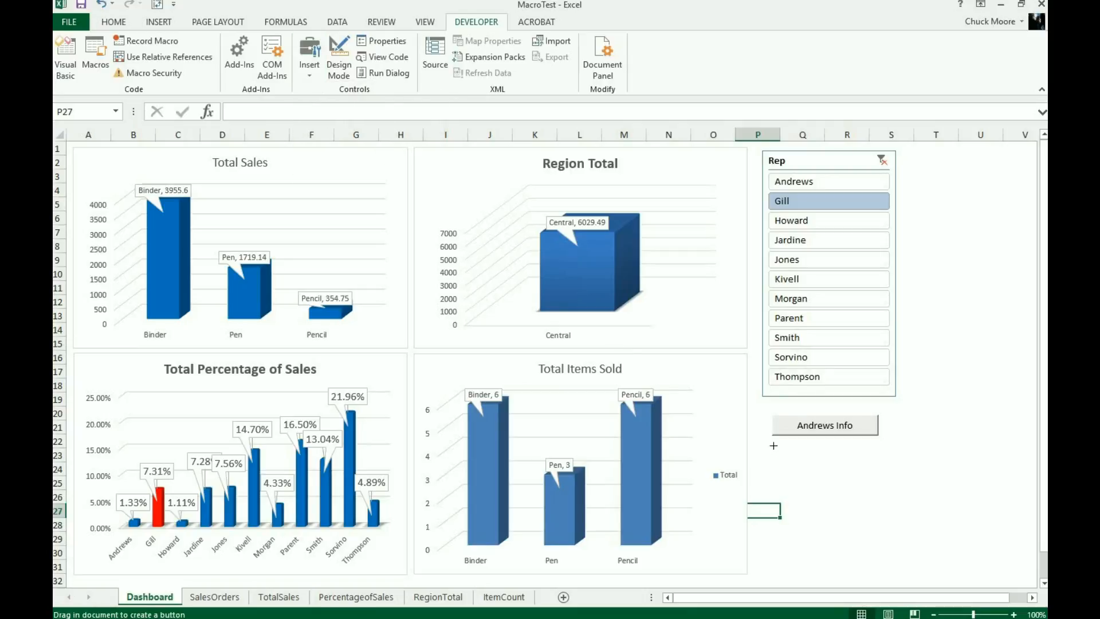
{"action": "left_click_drag", "start_coordinate": [774, 447], "coordinate": [880, 464]}
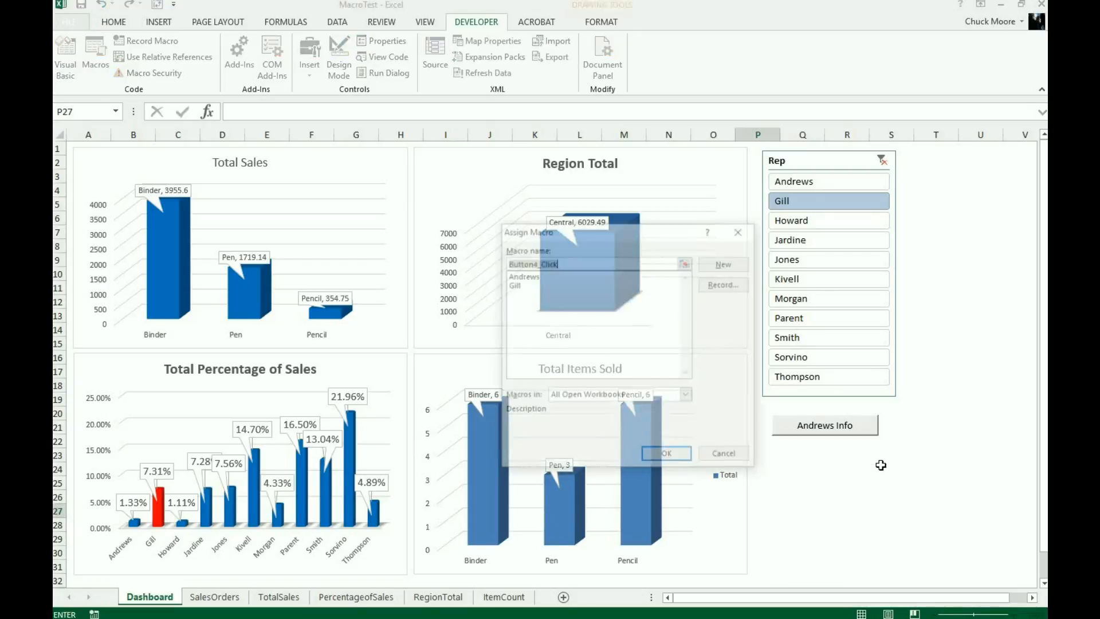
{"action": "left_click", "coordinate": [512, 284]}
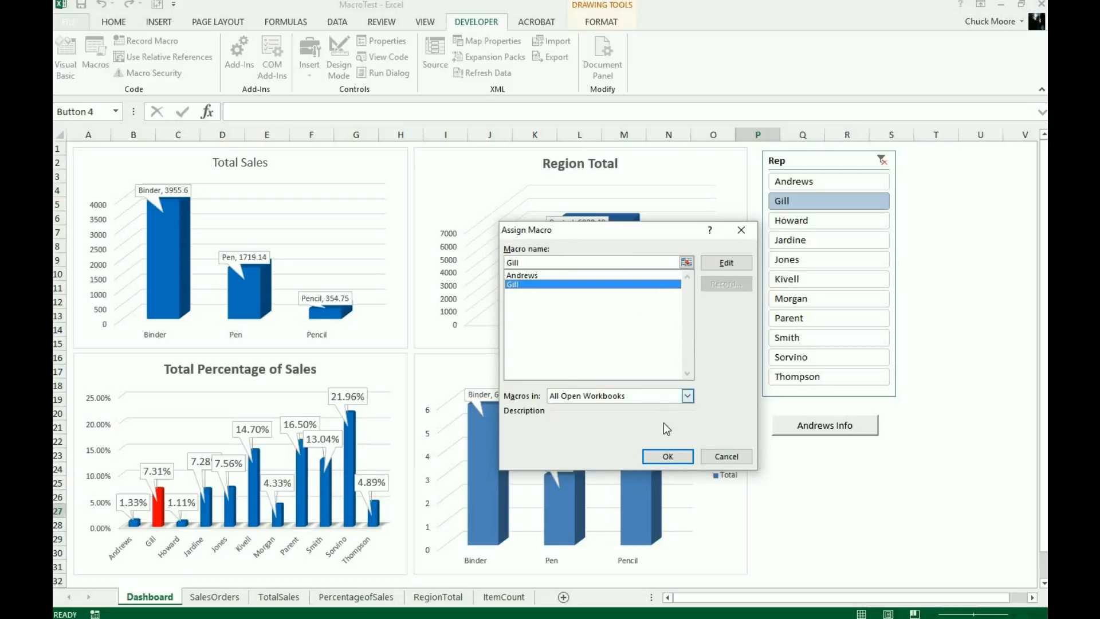
{"action": "left_click", "coordinate": [668, 456]}
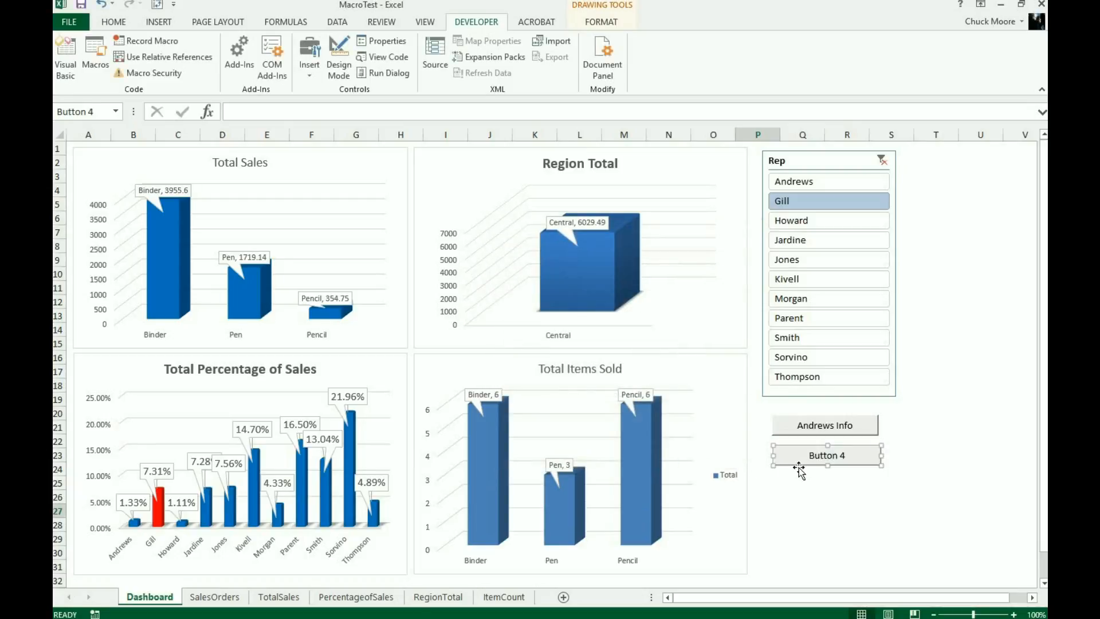
Relabel the new macro button with the second rep's name followed by "Info".
{"action": "left_click", "coordinate": [809, 456]}
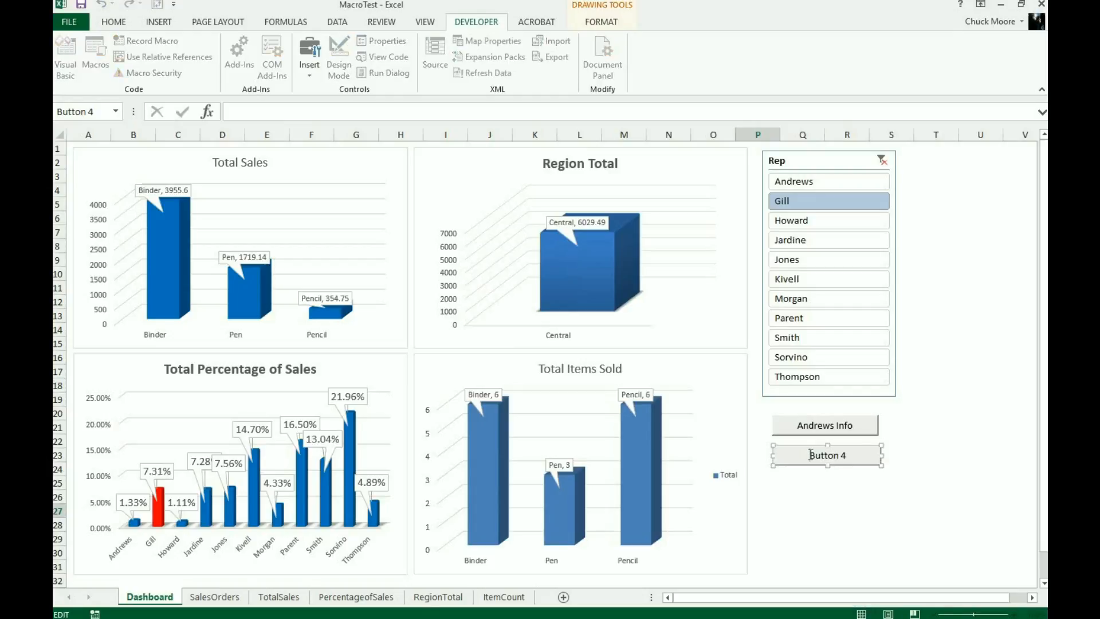
{"action": "left_click_drag", "start_coordinate": [809, 455], "coordinate": [846, 462]}
{"action": "type", "text": "Gil"}
{"action": "type", "text": "Gill Info"}
{"action": "key", "text": "BackSpace"}
{"action": "key", "text": "BackSpace"}
{"action": "type", "text": "fo"}
{"action": "left_click", "coordinate": [862, 528]}
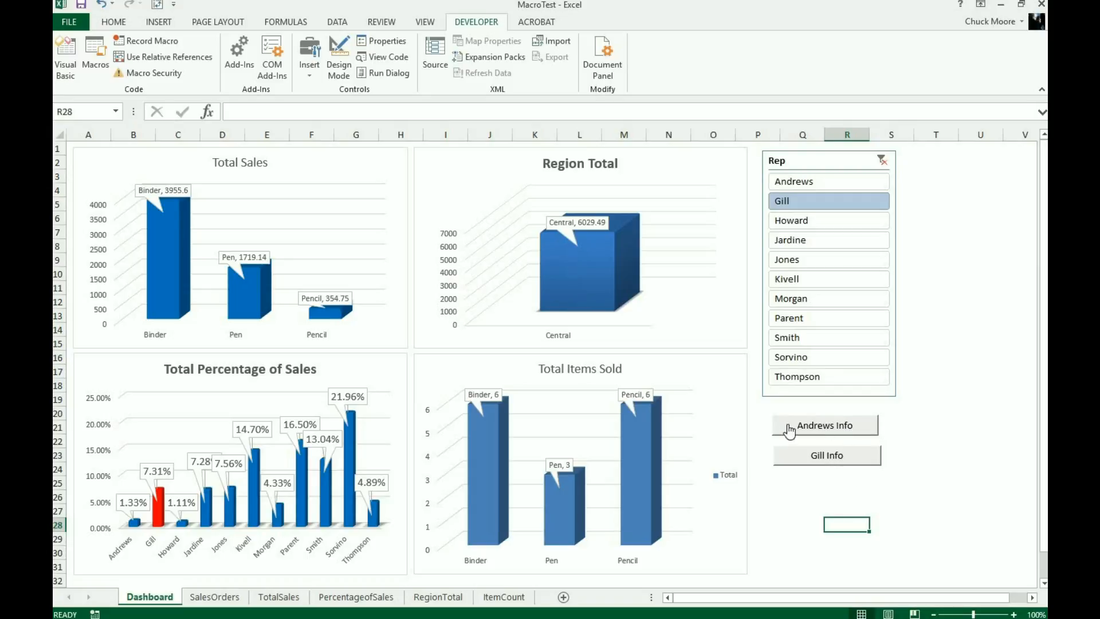
Test the first and second reps' macro buttons and check the highlighted column in the Total Percentage of Sales chart.
{"action": "left_click", "coordinate": [825, 427]}
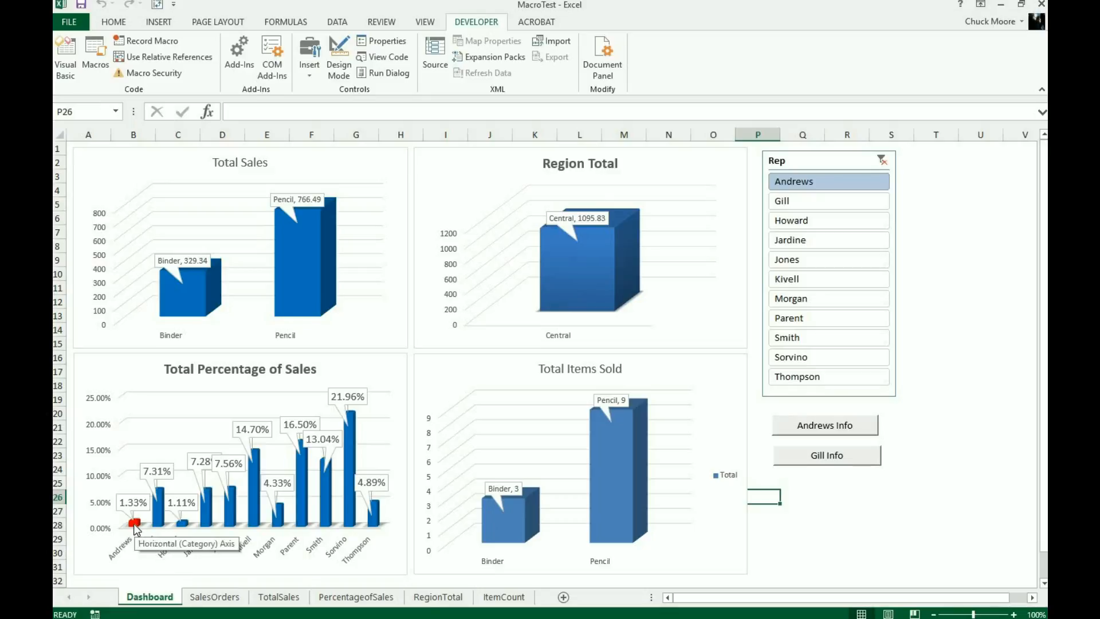
{"action": "left_click", "coordinate": [834, 461]}
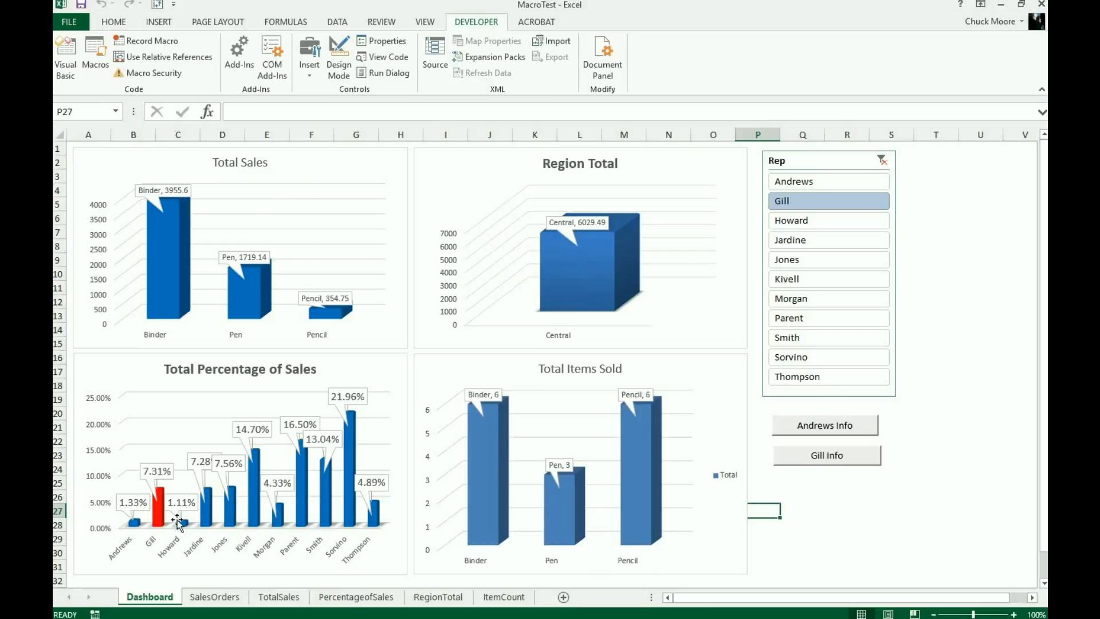
{"action": "mouse_move", "coordinate": [161, 520]}
Examine single-column versus whole-series selection in the Total Percentage of Sales chart and deselect the chart.
{"action": "left_click", "coordinate": [256, 517]}
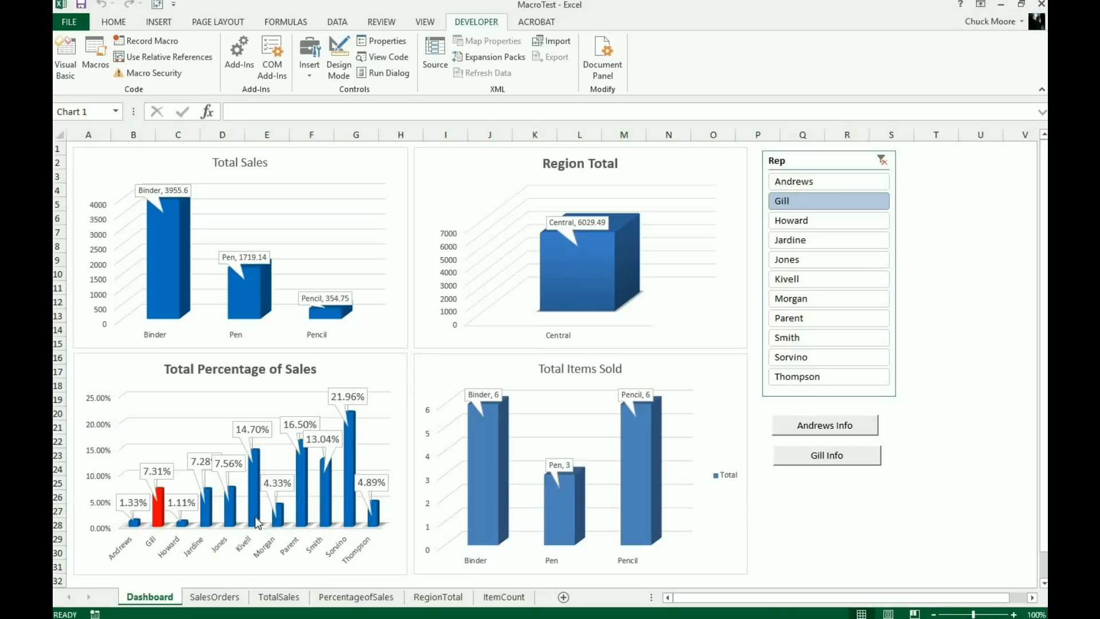
{"action": "left_click", "coordinate": [226, 510]}
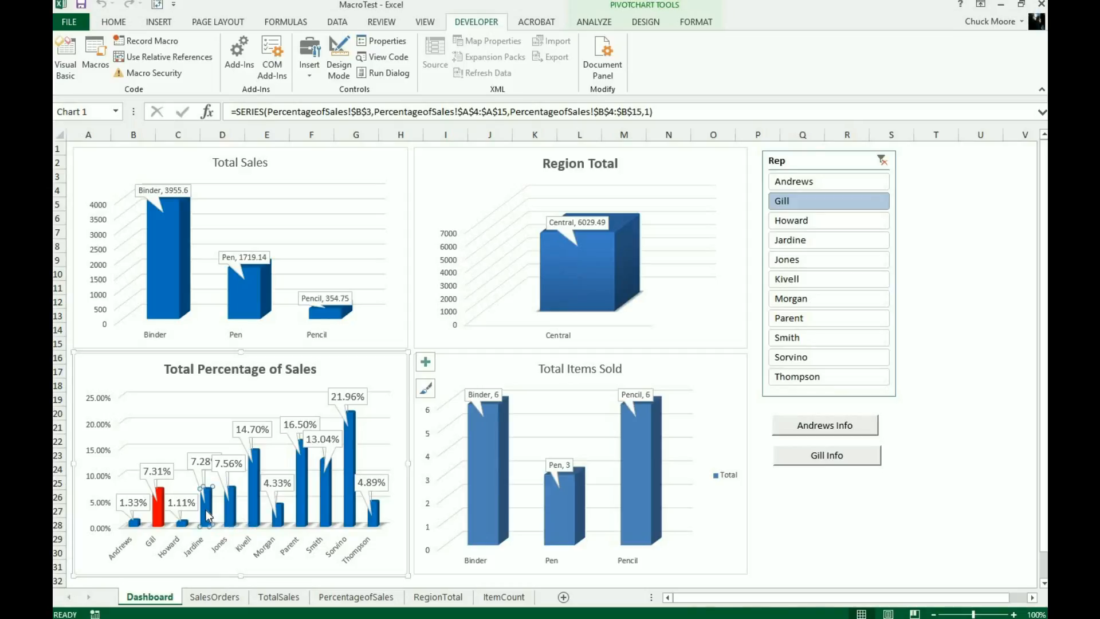
{"action": "left_click", "coordinate": [162, 511]}
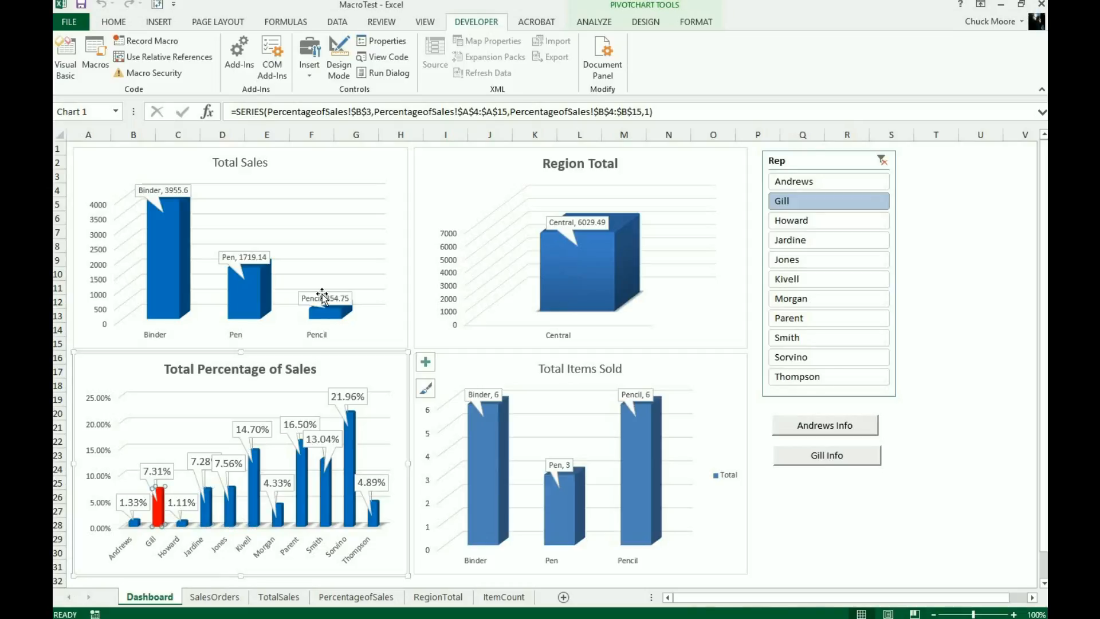
{"action": "left_click", "coordinate": [373, 239]}
{"action": "left_click", "coordinate": [207, 521]}
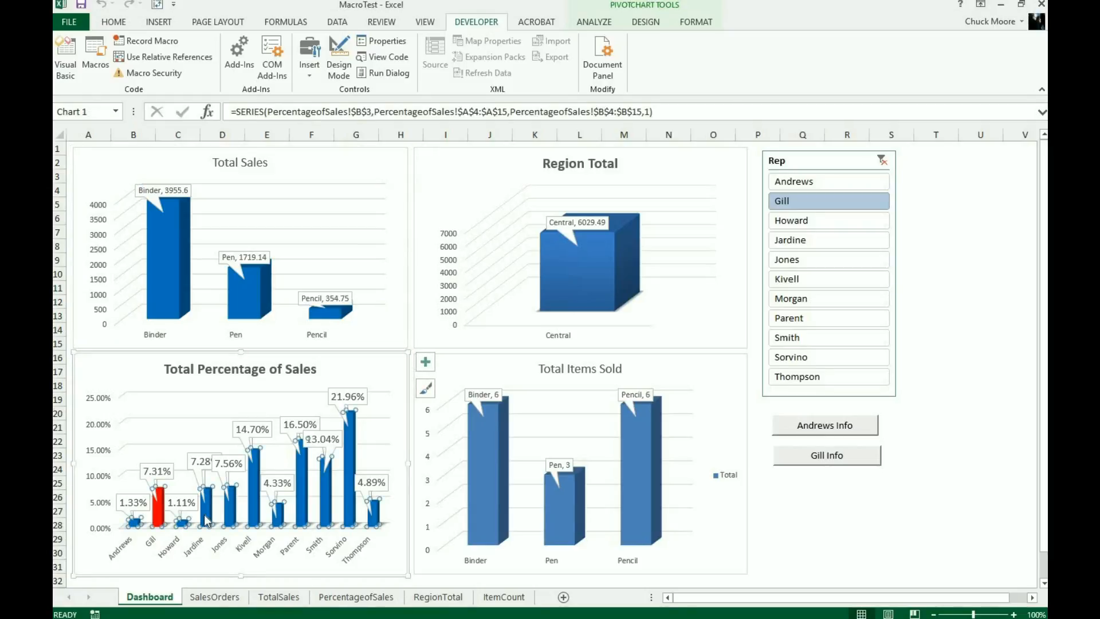
{"action": "mouse_move", "coordinate": [157, 515]}
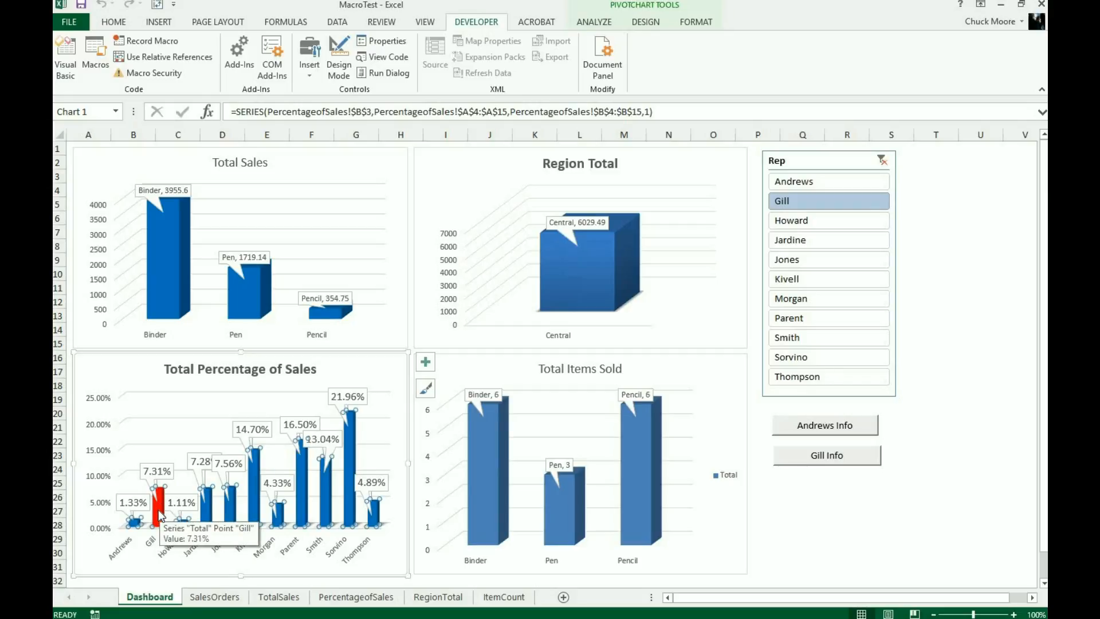
{"action": "left_click", "coordinate": [831, 509]}
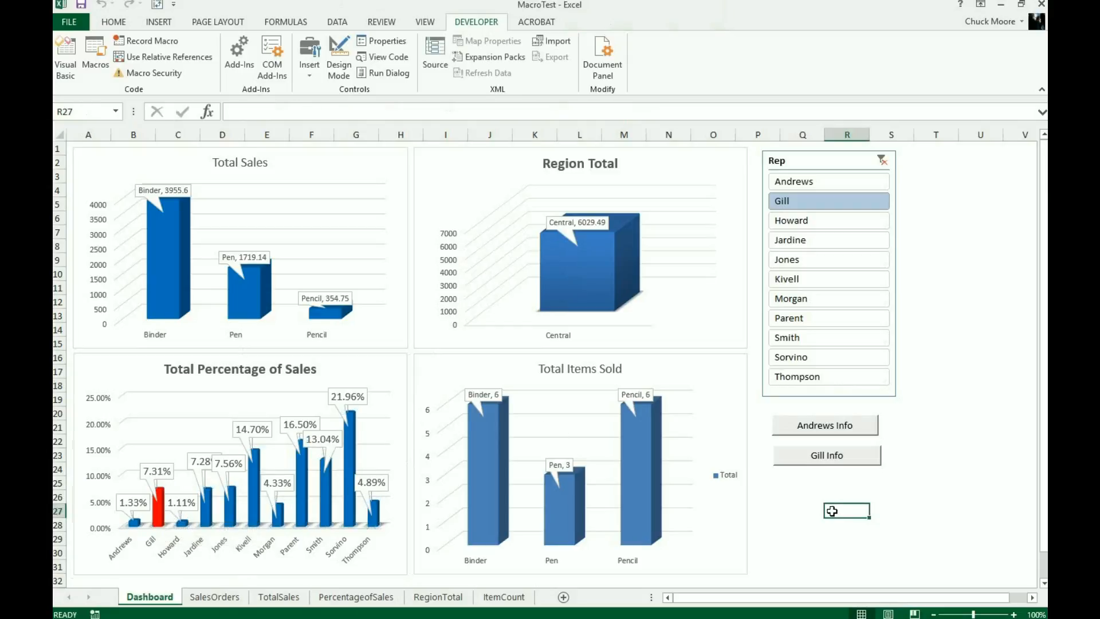
Run the first rep's macro again and check the column colors in the Total Percentage of Sales chart.
{"action": "left_click", "coordinate": [828, 427]}
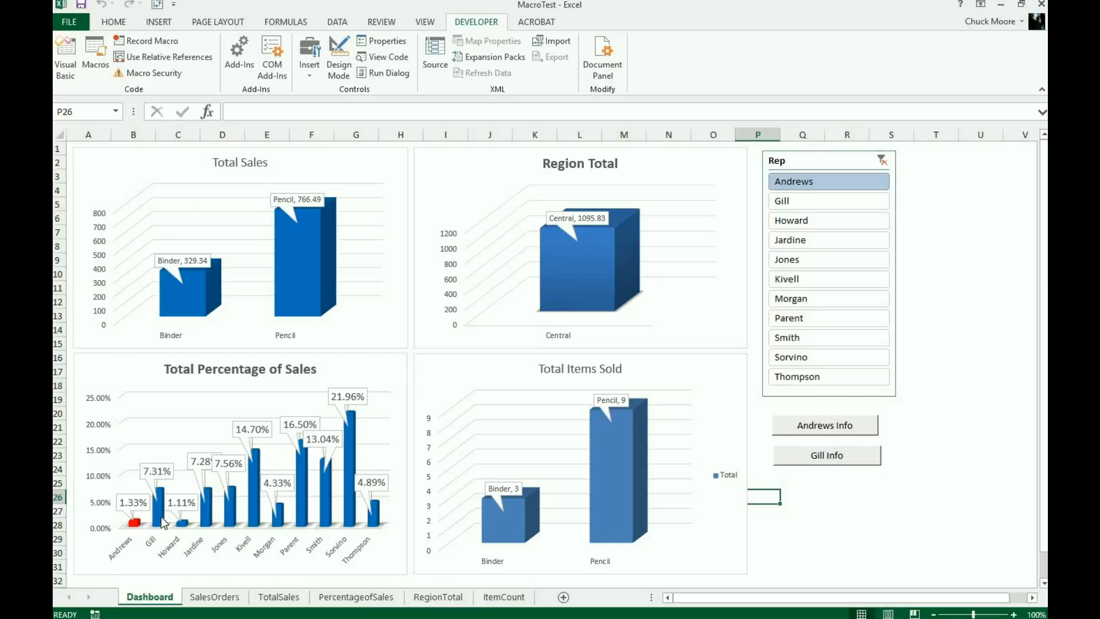
{"action": "mouse_move", "coordinate": [161, 520]}
{"action": "left_click", "coordinate": [853, 512]}
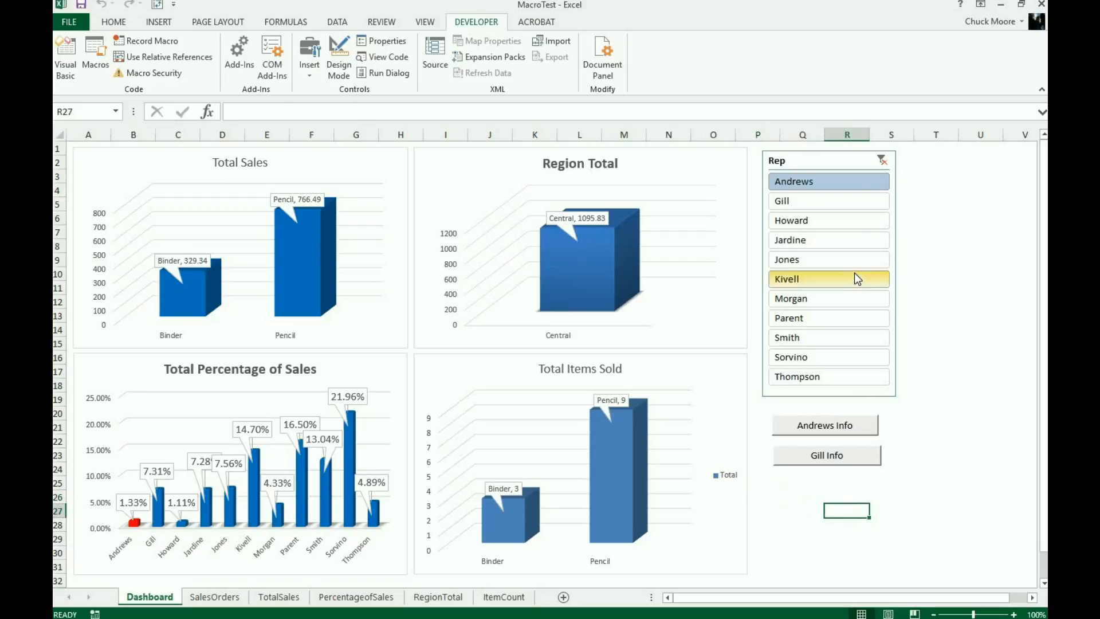
Clear the Rep slicer's filter, cut the slicer from the dashboard, and try running the first rep's macro without it.
{"action": "left_click", "coordinate": [829, 164]}
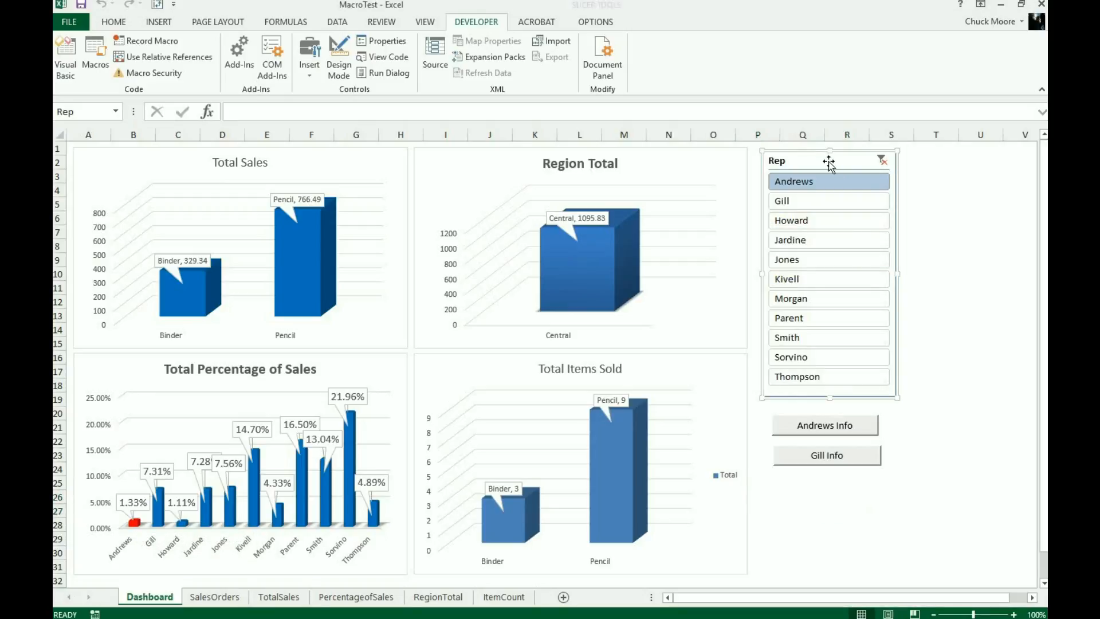
{"action": "right_click", "coordinate": [829, 163]}
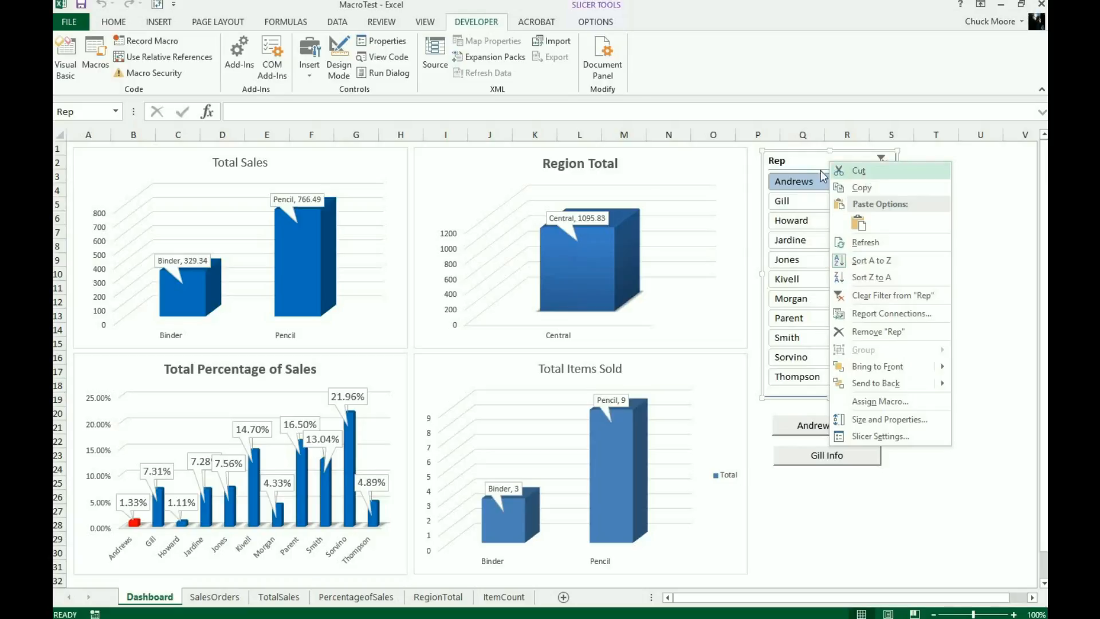
{"action": "left_click", "coordinate": [807, 164]}
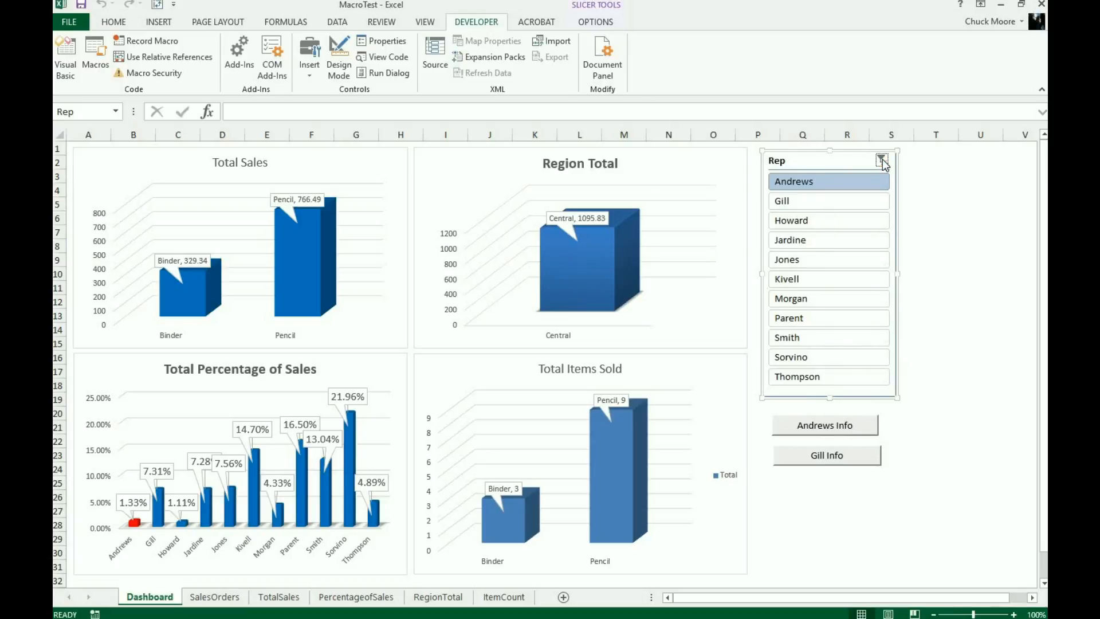
{"action": "left_click", "coordinate": [882, 160]}
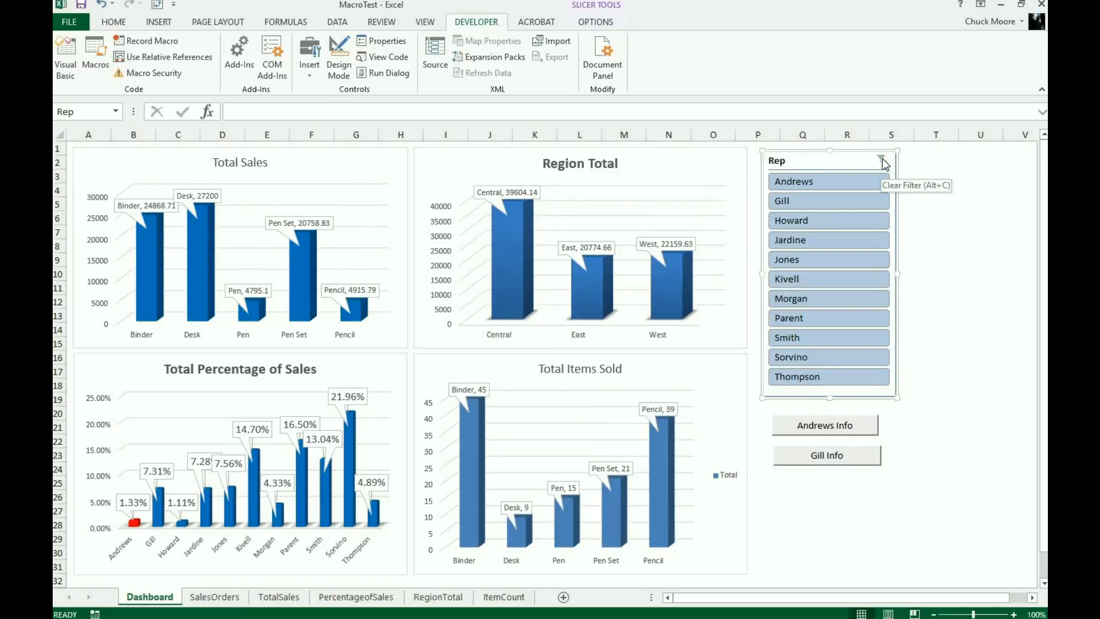
{"action": "right_click", "coordinate": [850, 162]}
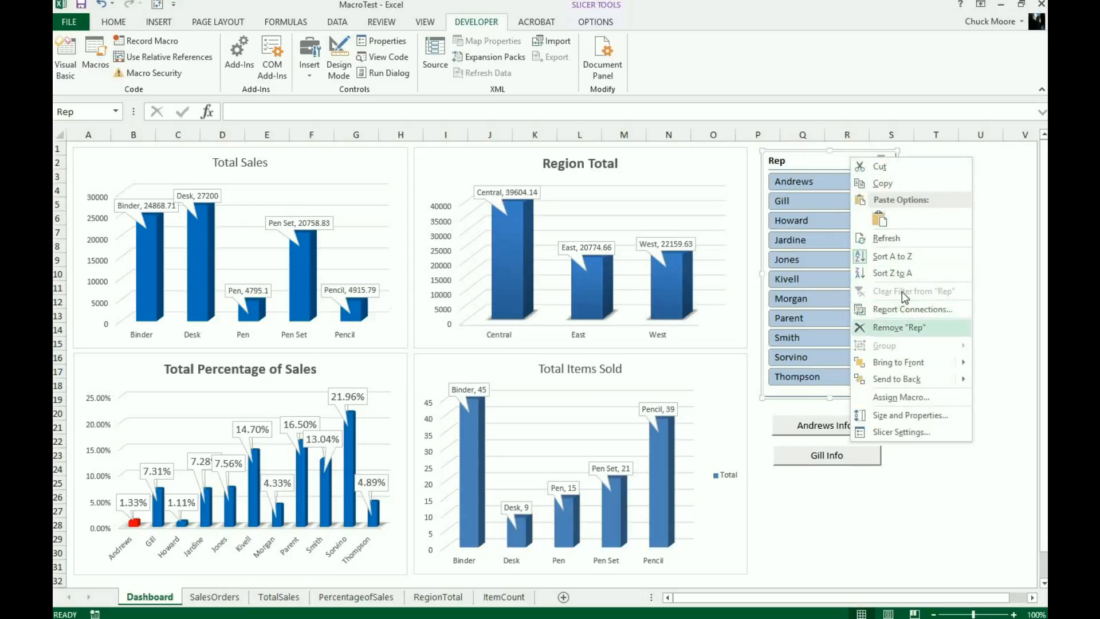
{"action": "left_click", "coordinate": [909, 168]}
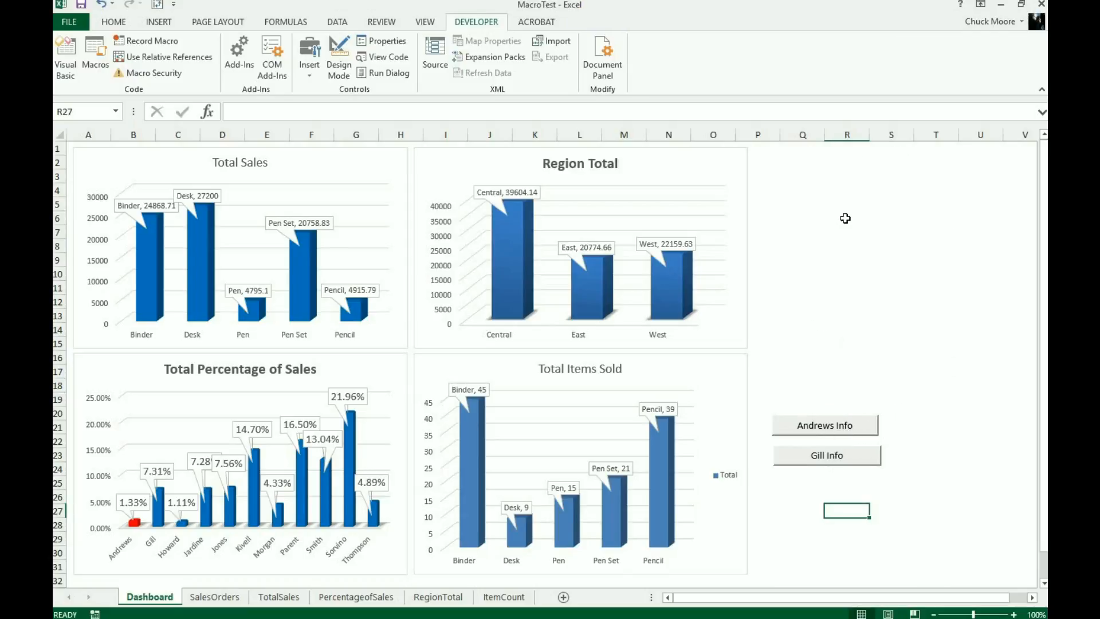
{"action": "left_click", "coordinate": [818, 427]}
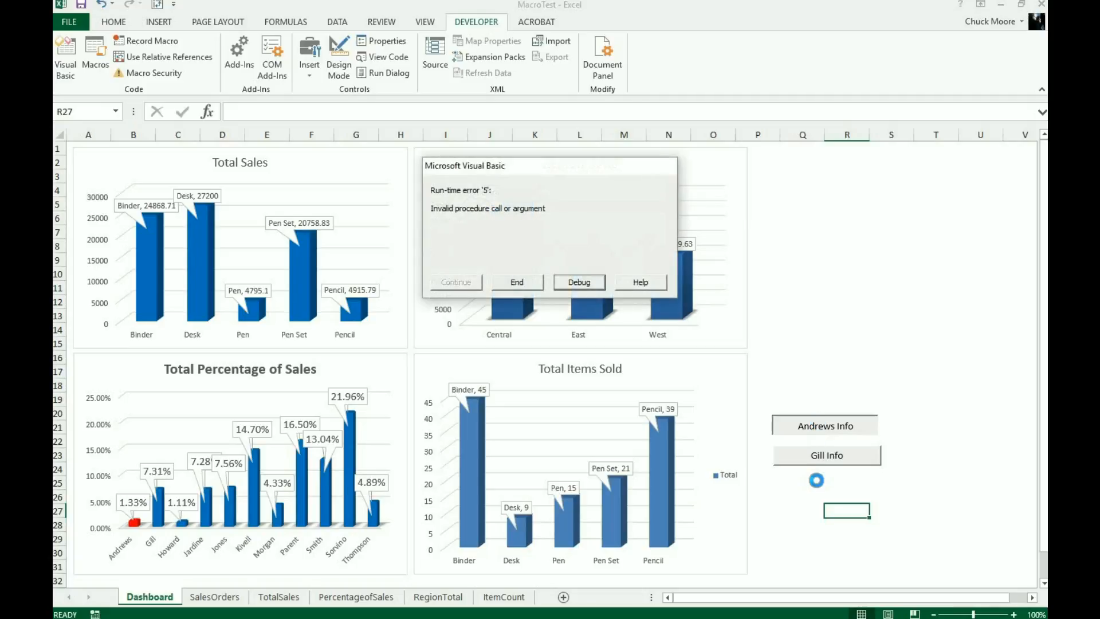
{"action": "left_click", "coordinate": [519, 283]}
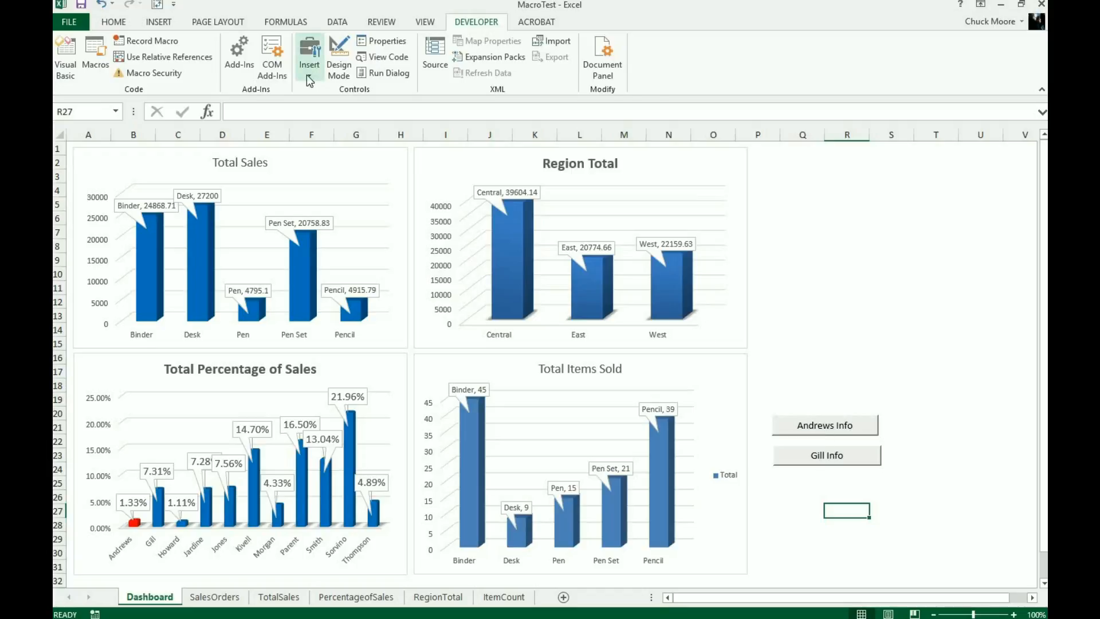
Insert a Rep slicer from the Region Total chart and place it in the empty area beside that chart.
{"action": "left_click", "coordinate": [500, 176]}
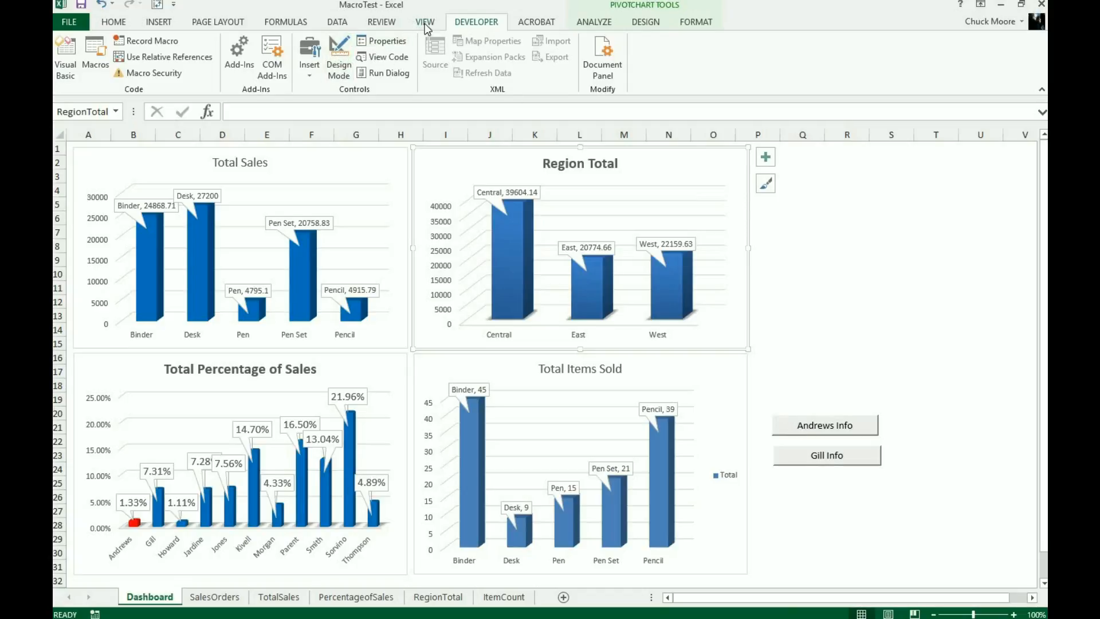
{"action": "left_click", "coordinate": [601, 24]}
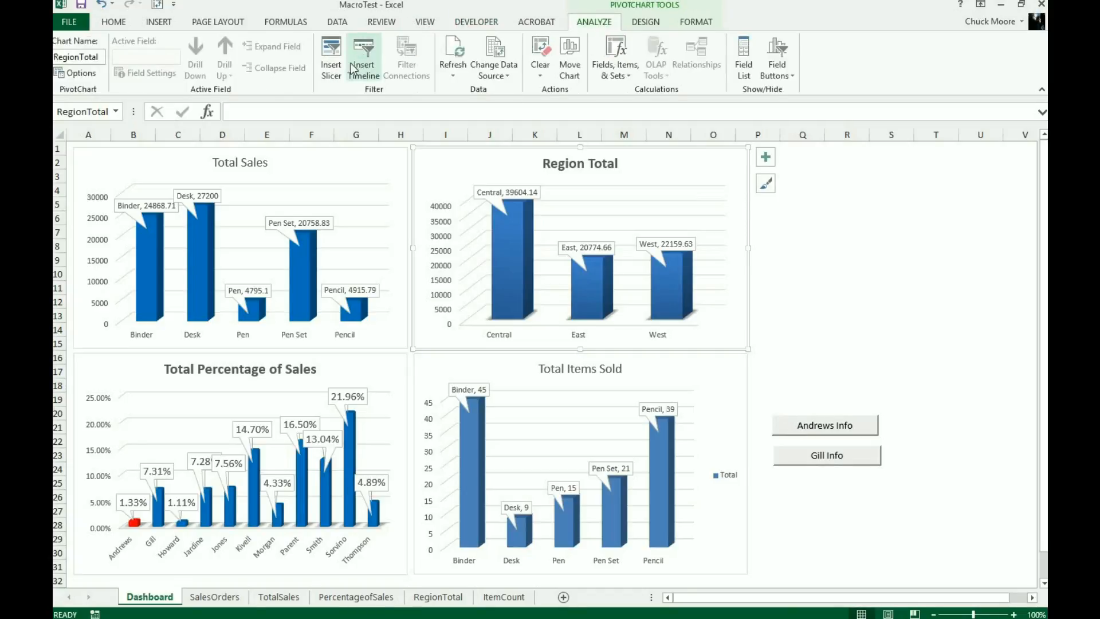
{"action": "left_click", "coordinate": [331, 54]}
{"action": "left_click", "coordinate": [640, 217]}
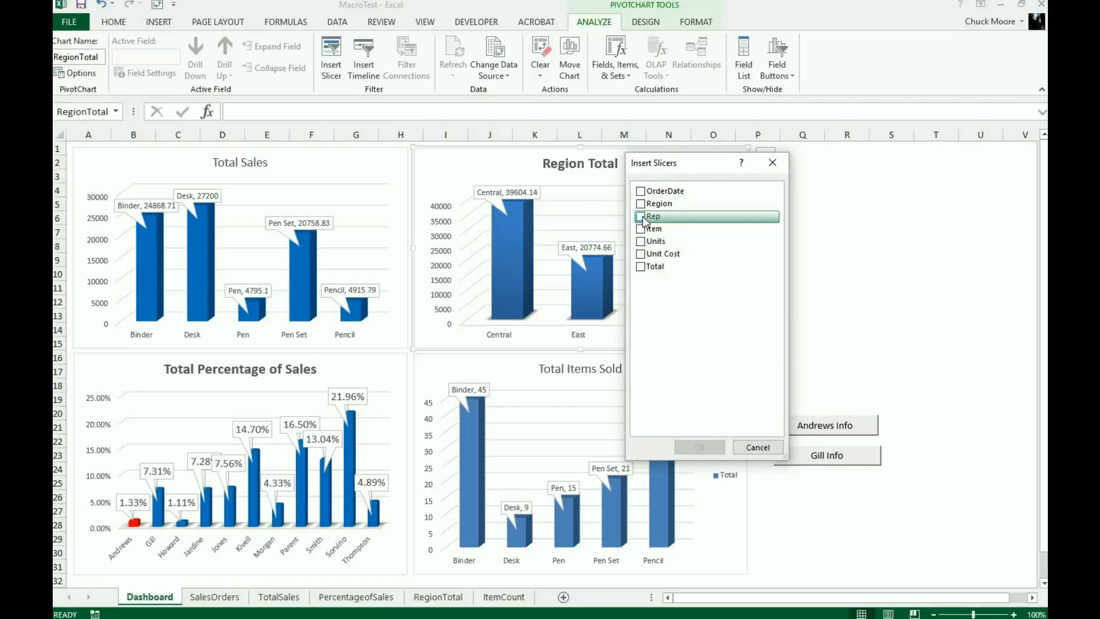
{"action": "left_click", "coordinate": [699, 448]}
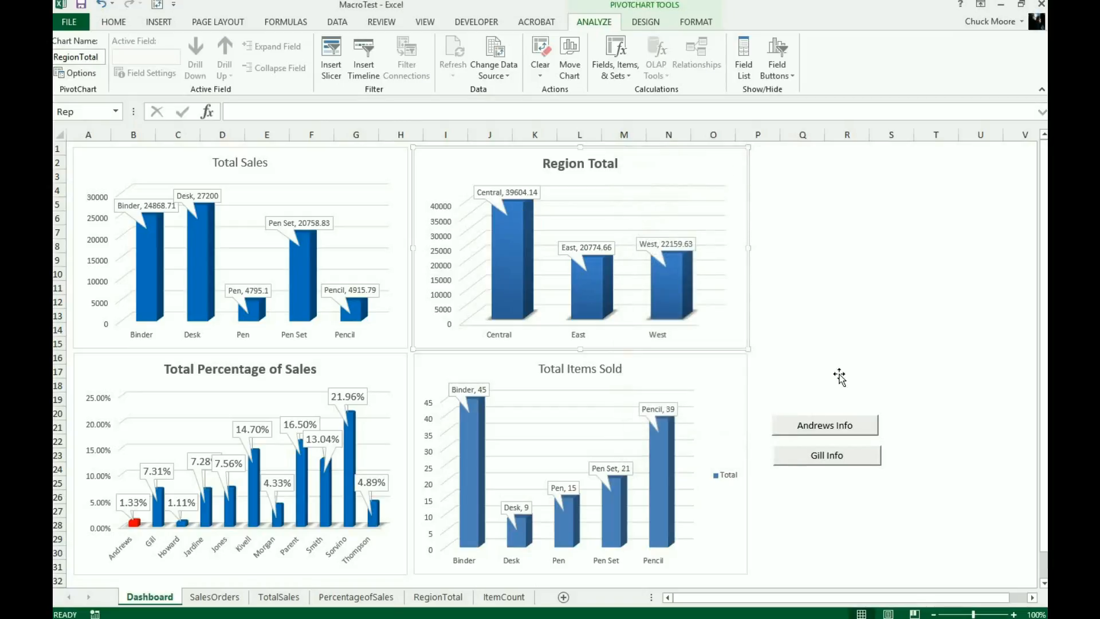
{"action": "left_click_drag", "start_coordinate": [571, 282], "coordinate": [842, 172]}
Connect the Rep slicer to the ItemCount and TotalSales pivot tables in addition to RegionTotal.
{"action": "right_click", "coordinate": [843, 175]}
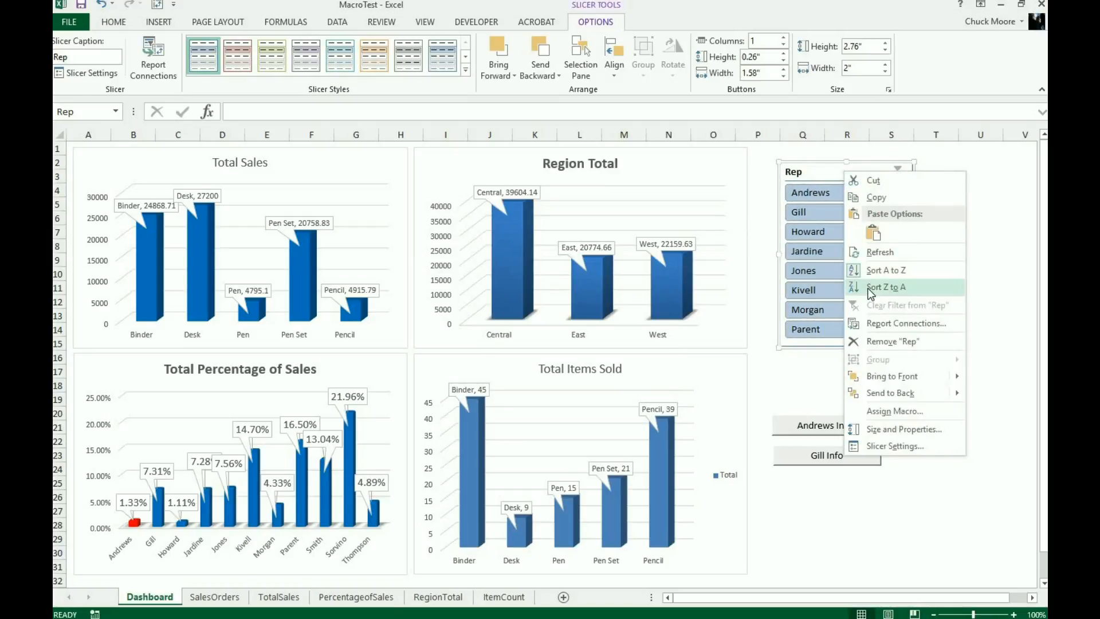
{"action": "left_click", "coordinate": [883, 322]}
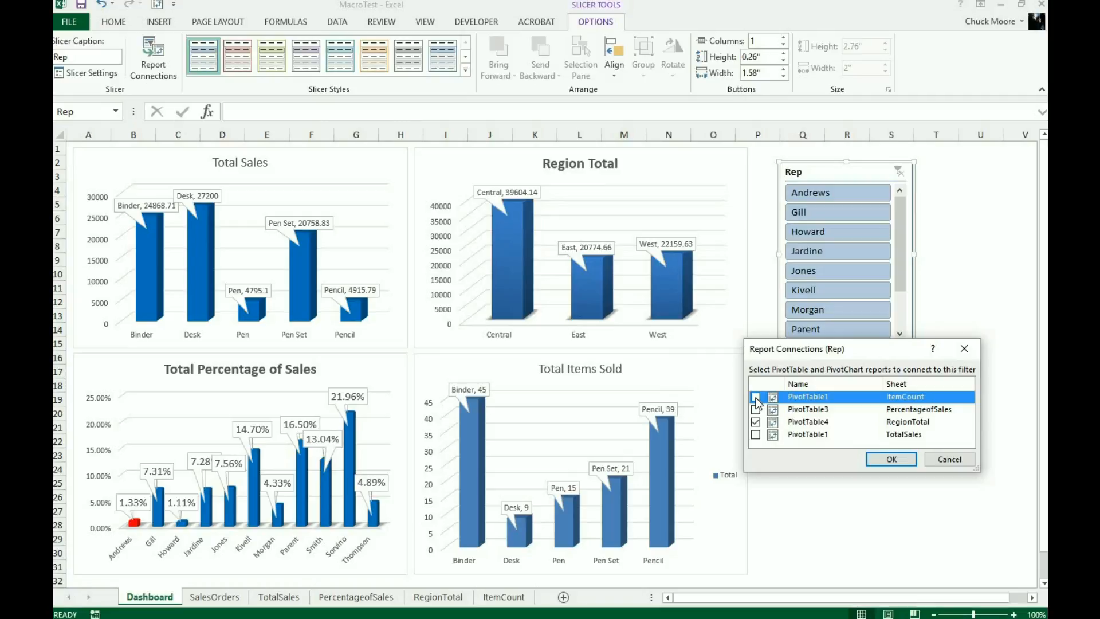
{"action": "left_click", "coordinate": [756, 397]}
{"action": "left_click", "coordinate": [756, 434]}
{"action": "left_click", "coordinate": [890, 459]}
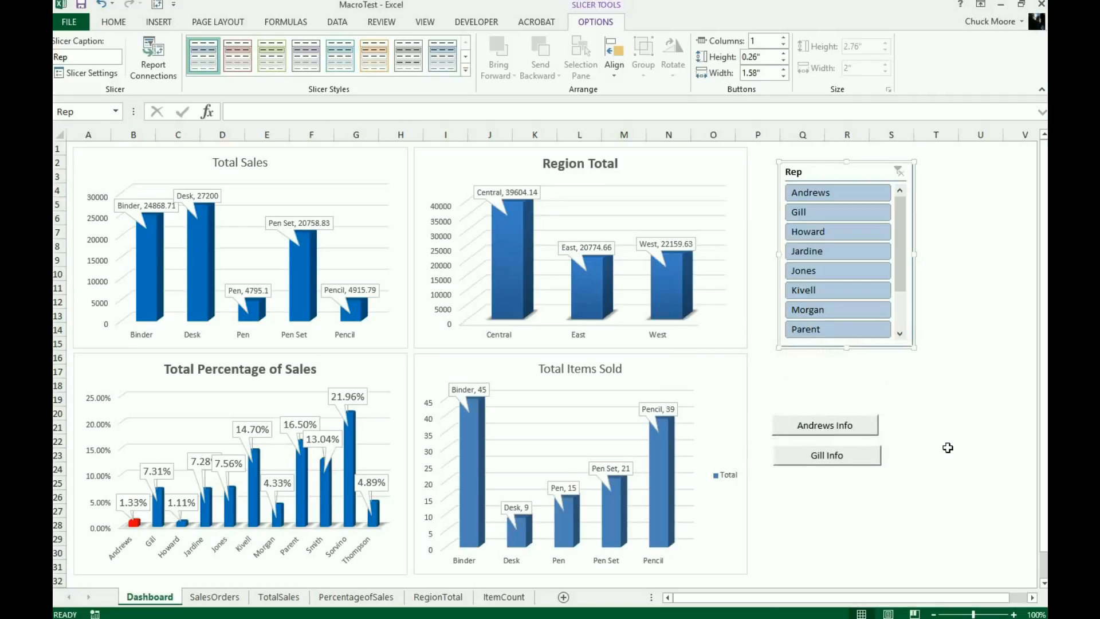
{"action": "left_click", "coordinate": [944, 442]}
Test both reps' macro buttons alternately with the reinserted Rep slicer, finishing on the second rep.
{"action": "left_click", "coordinate": [852, 429]}
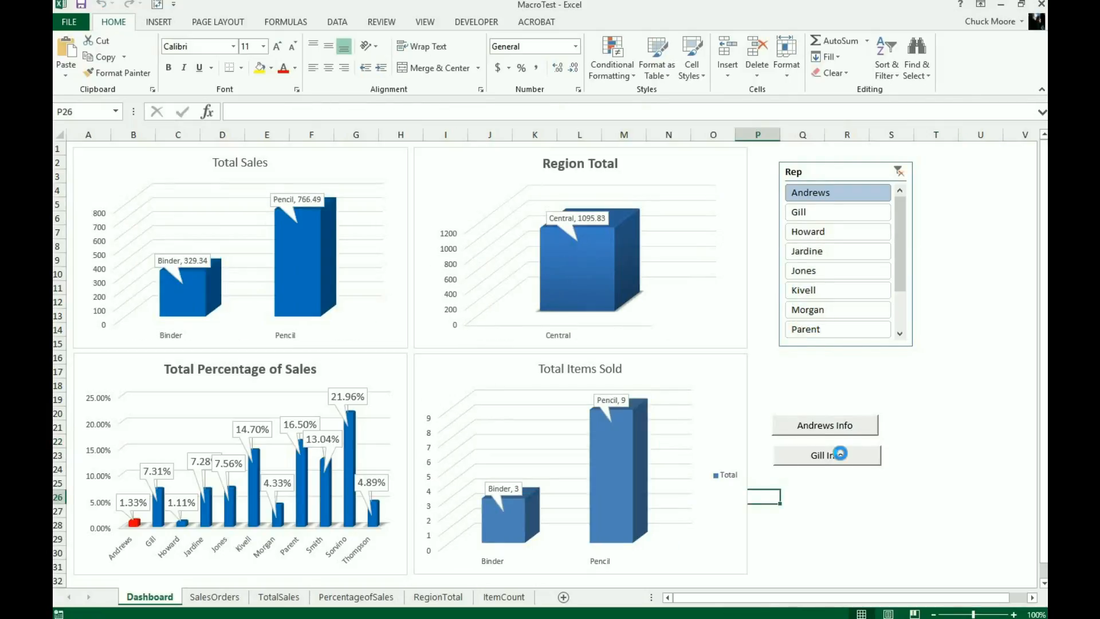
{"action": "left_click", "coordinate": [841, 456]}
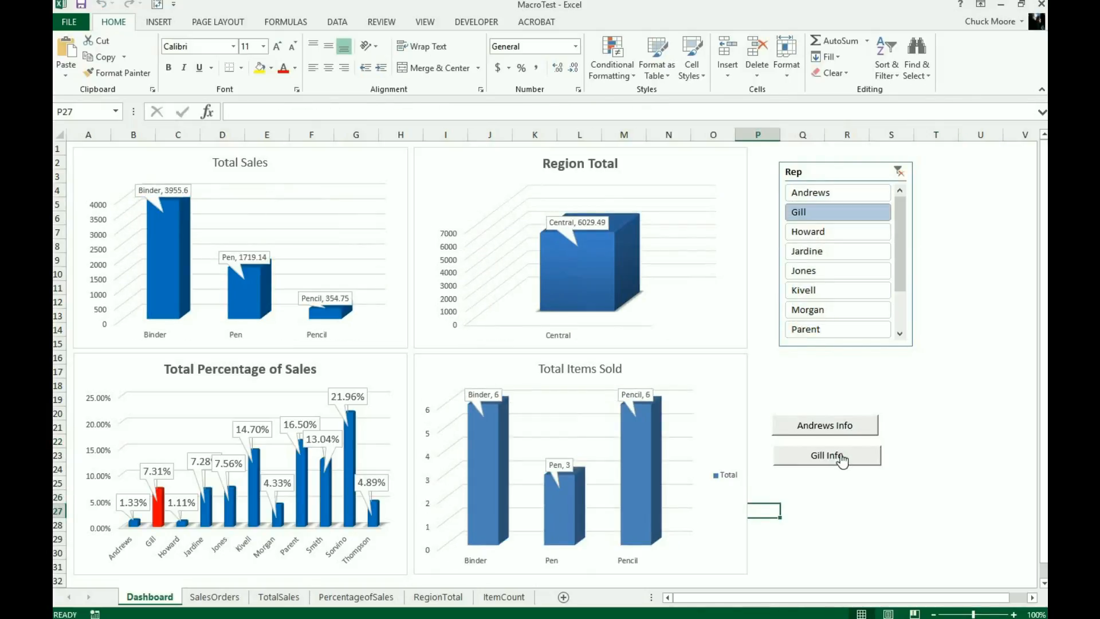
{"action": "left_click", "coordinate": [839, 429]}
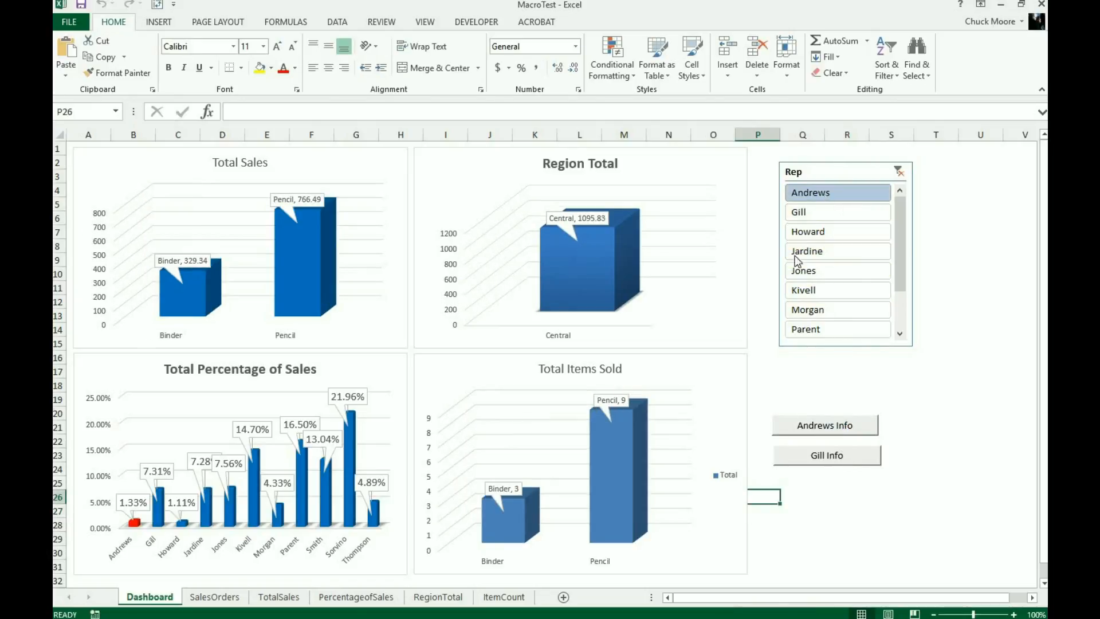
{"action": "left_click", "coordinate": [828, 456]}
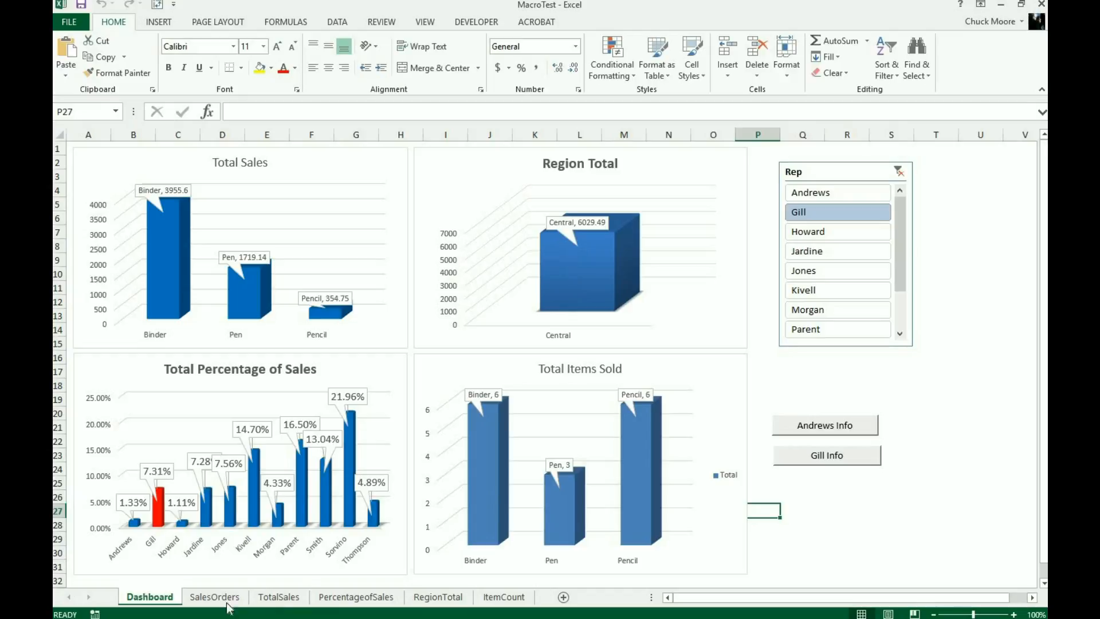
Review the pivot tables on the PercentageofSales and RegionTotal sheets and return to the Dashboard sheet.
{"action": "left_click", "coordinate": [363, 597]}
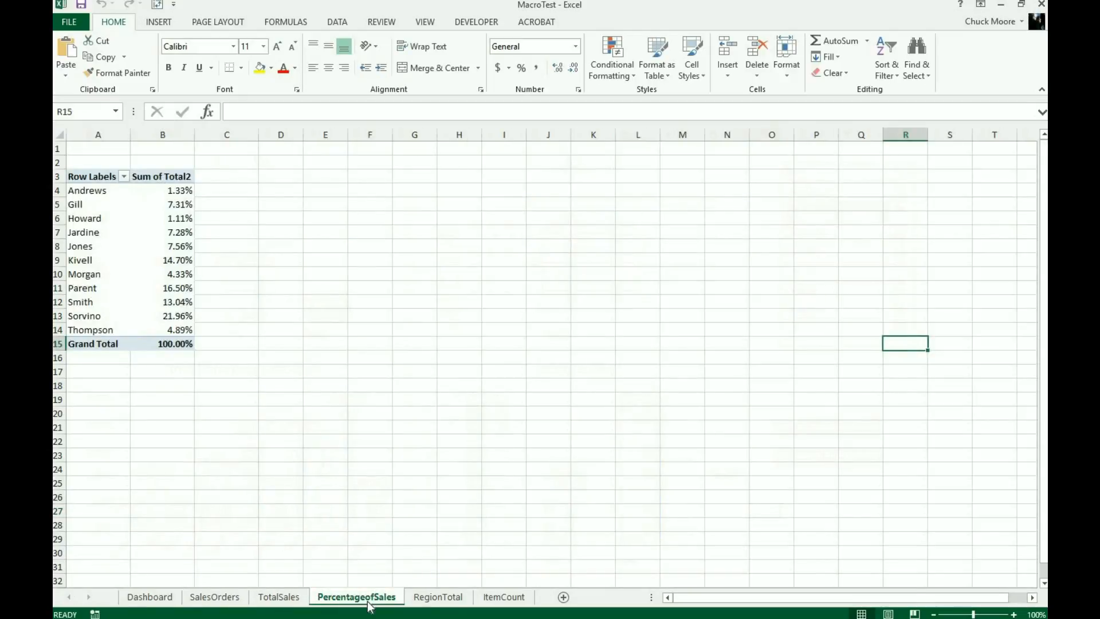
{"action": "left_click", "coordinate": [425, 599]}
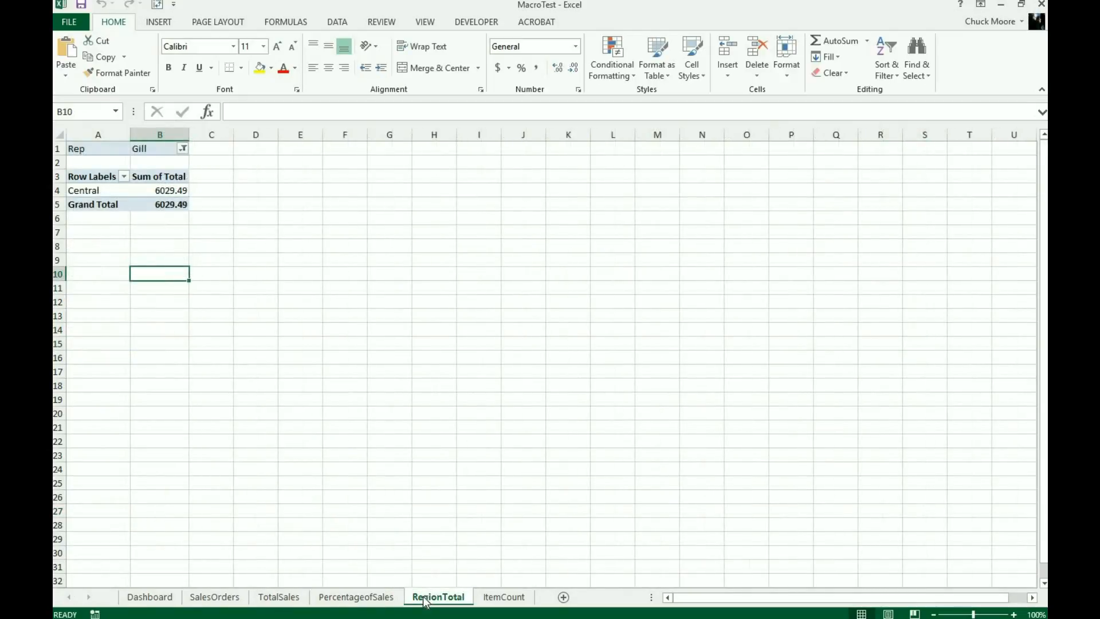
{"action": "left_click", "coordinate": [165, 600]}
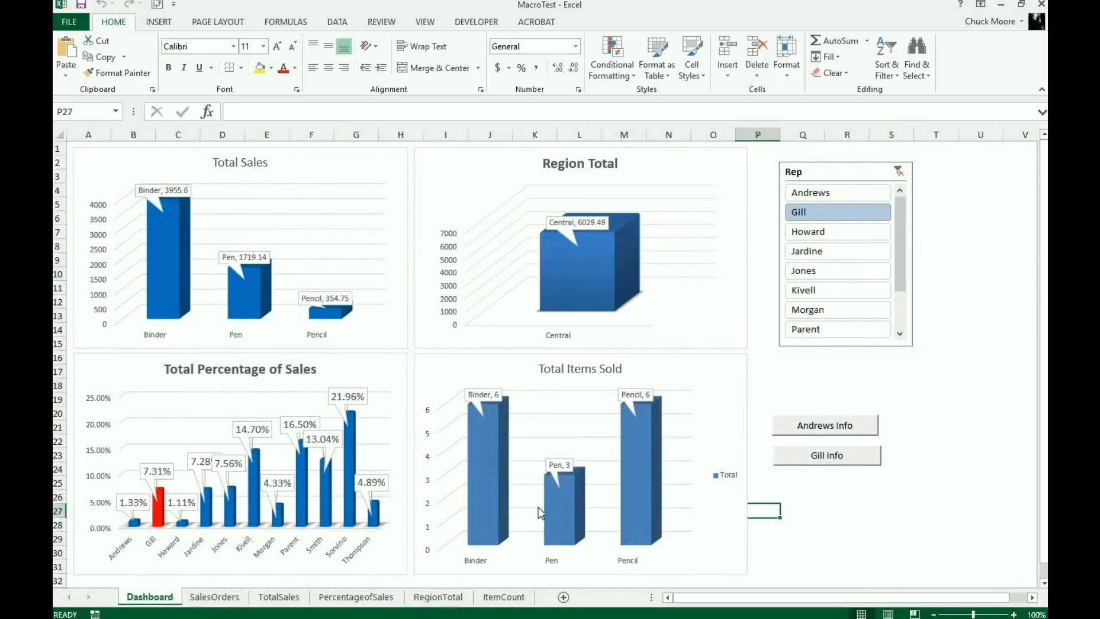